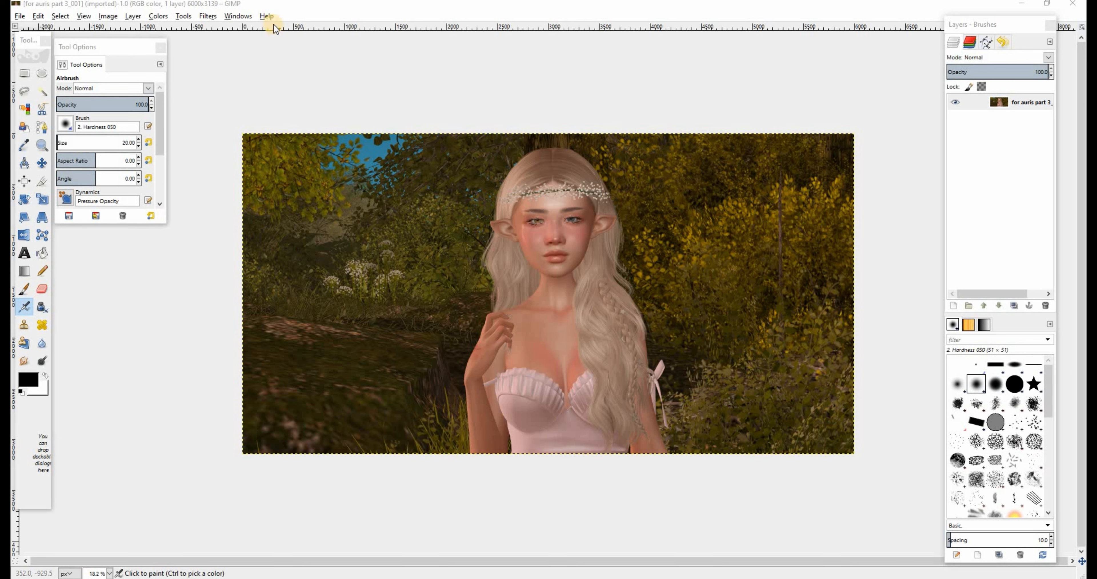
# Try sharpening the whole image with the Sharpen filter
pyautogui.click(207, 17)
pyautogui.moveTo(287, 84)
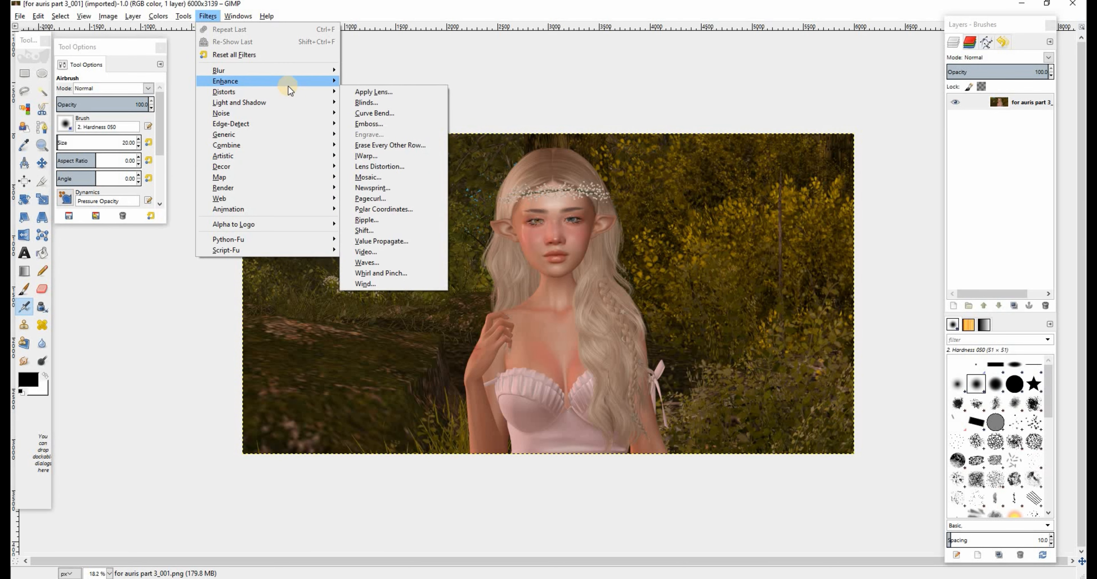
pyautogui.click(389, 145)
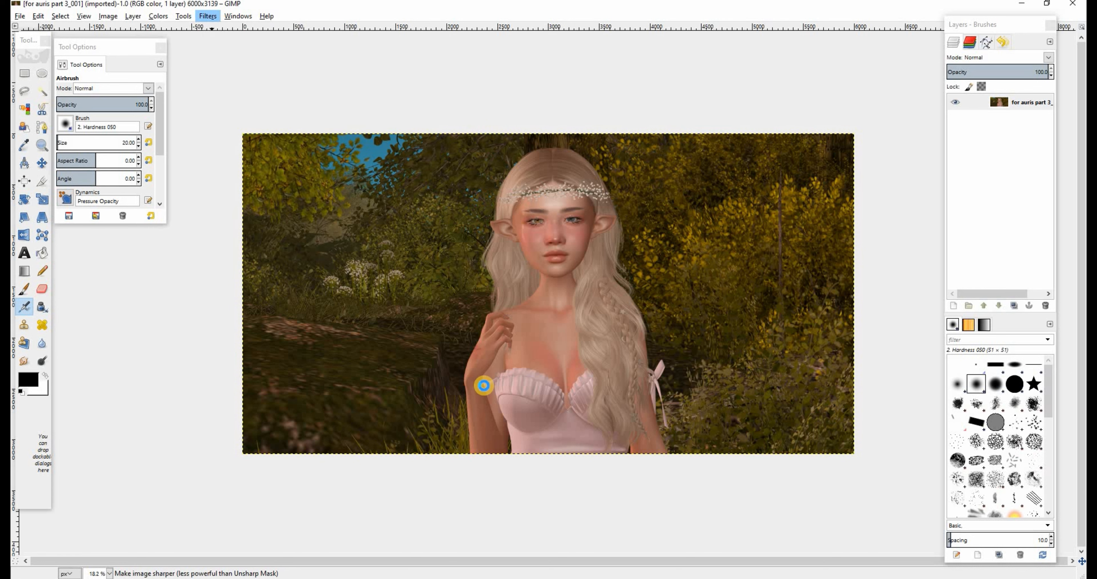
pyautogui.click(569, 355)
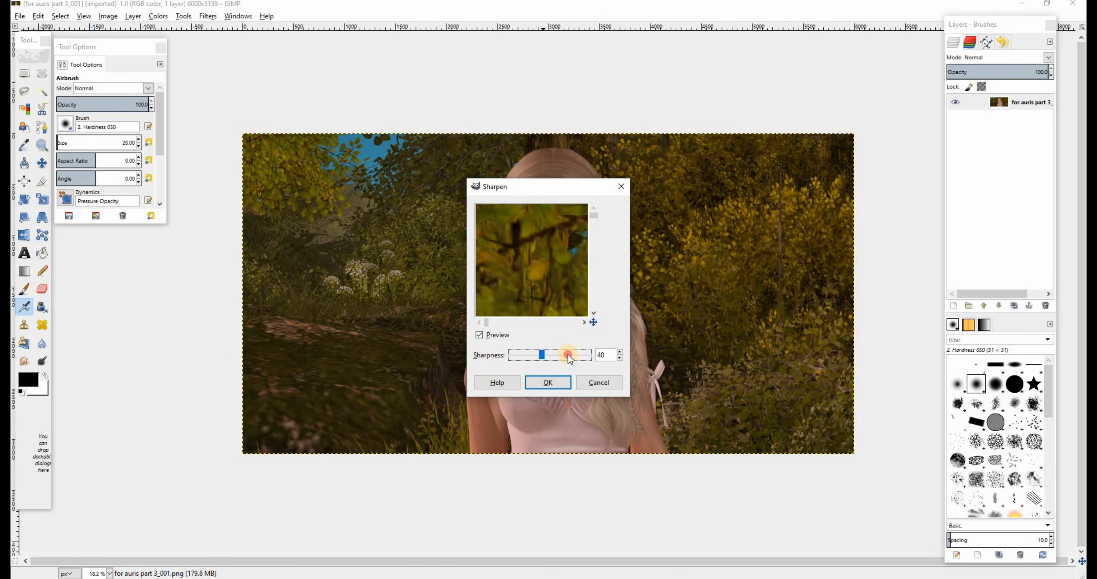
pyautogui.click(548, 382)
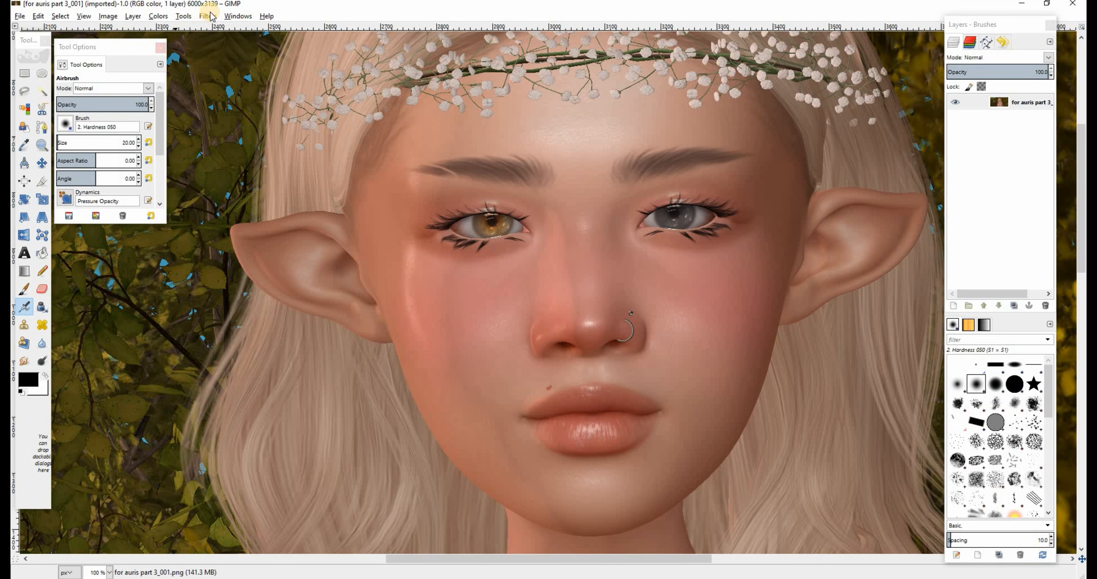
# Apply the Sharpen filter to the whole image and check the face with the tool docks hidden
pyautogui.click(205, 17)
pyautogui.moveTo(307, 92)
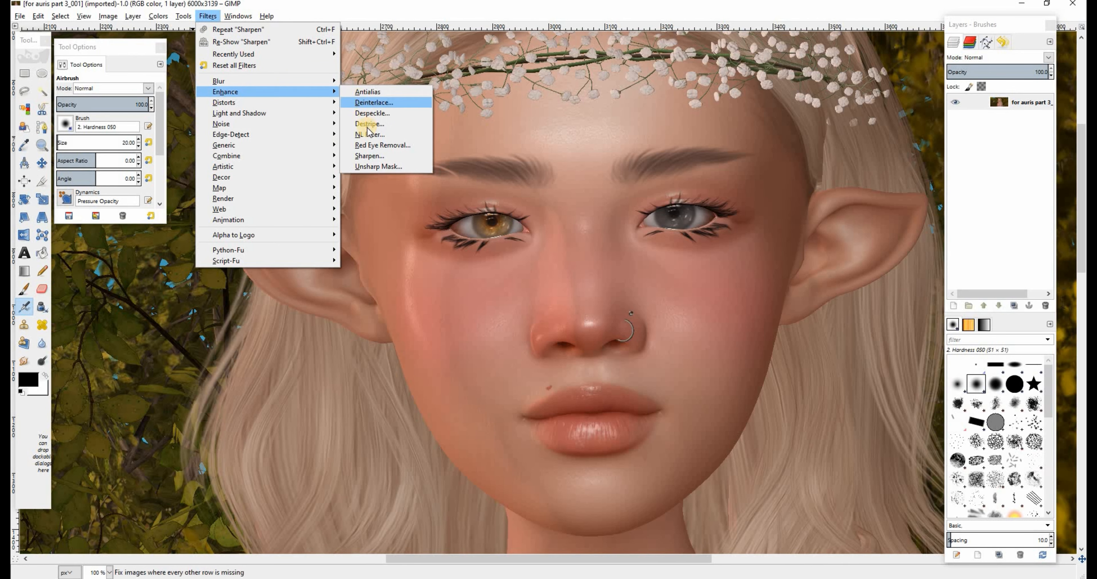
pyautogui.click(366, 156)
pyautogui.moveTo(548, 183); pyautogui.dragTo(268, 96)
pyautogui.click(280, 288)
pyautogui.press('Tab')
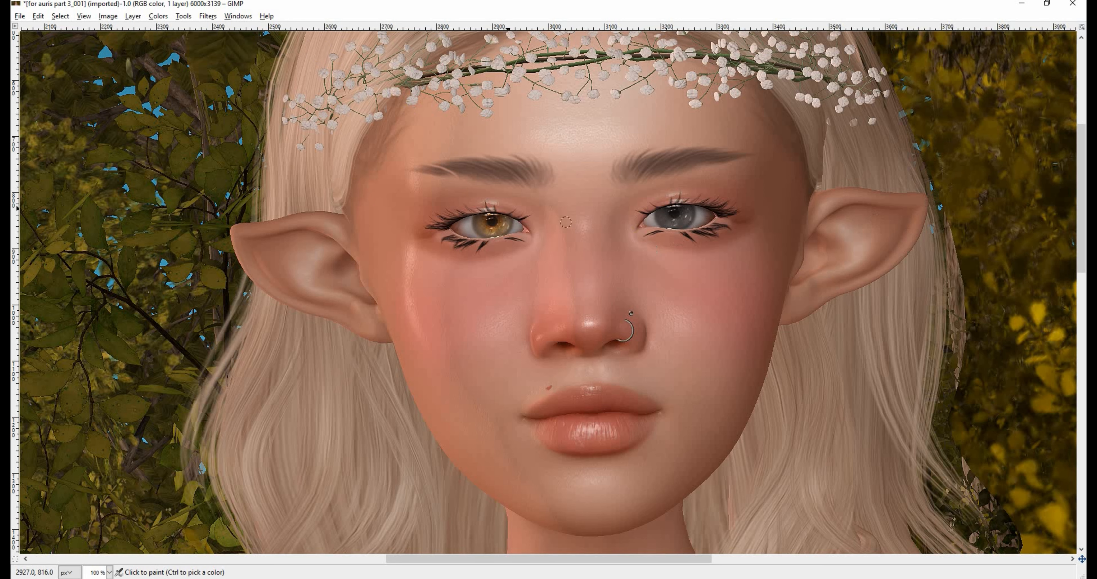
pyautogui.press('Tab')
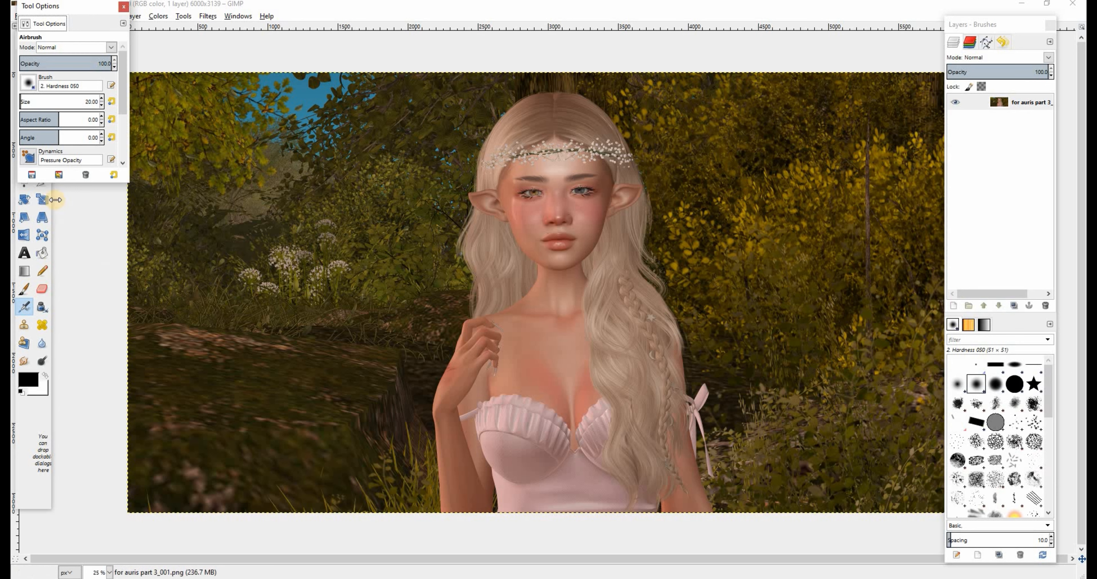
# Crop away both sides of the image around the woman, reducing it to 3800 × 3139 pixels
pyautogui.moveTo(136, 14)
pyautogui.mouseDown()
pyautogui.moveTo(171, 10)
pyautogui.moveTo(50, 25)
pyautogui.mouseUp()
pyautogui.click(42, 182)
pyautogui.moveTo(248, 103); pyautogui.dragTo(779, 577)
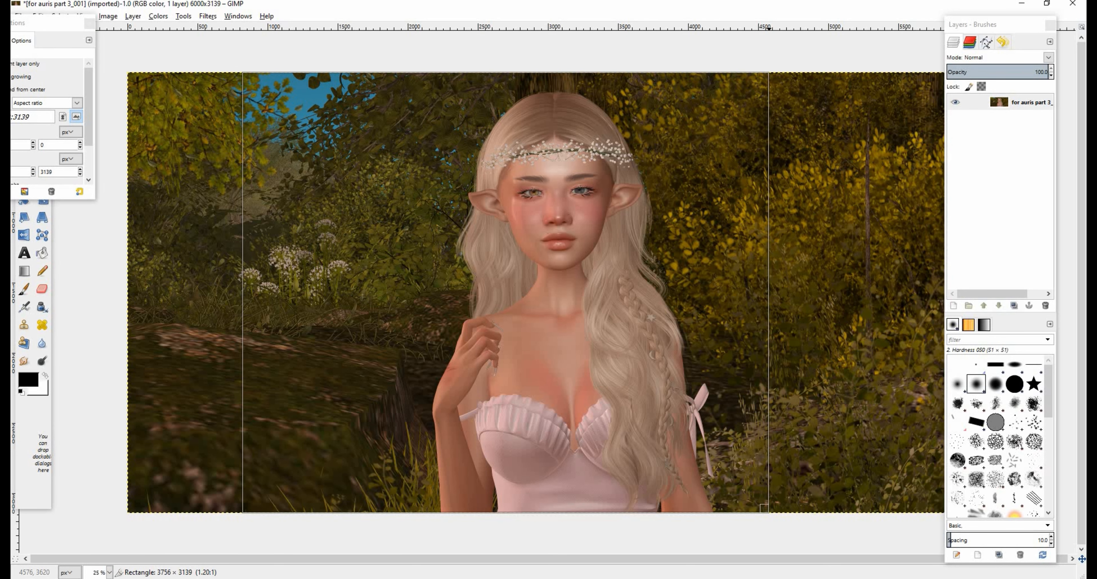
pyautogui.moveTo(763, 508); pyautogui.dragTo(774, 510)
pyautogui.click(637, 427)
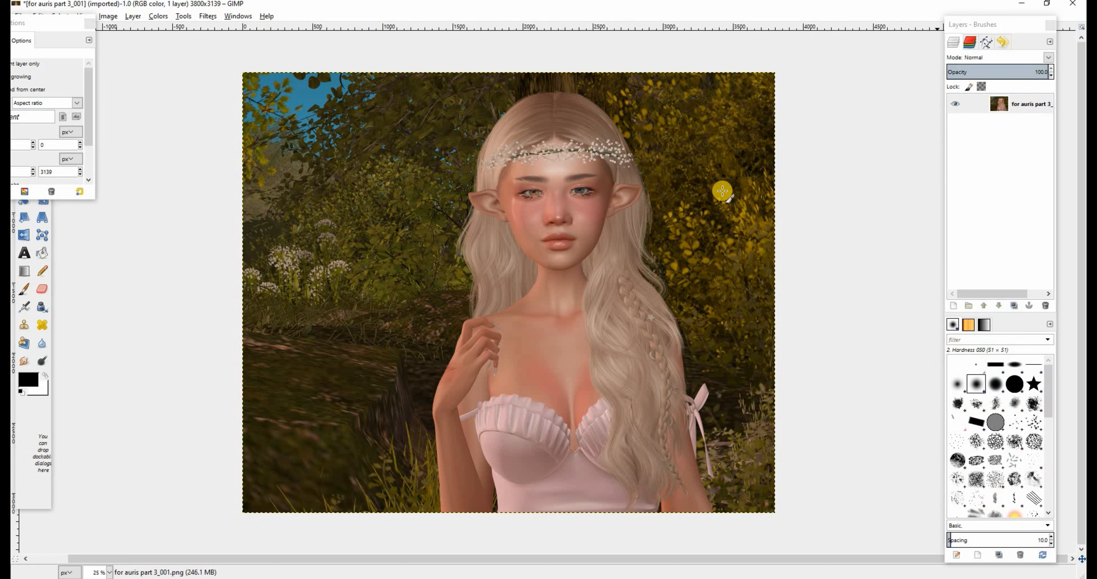
pyautogui.moveTo(389, 35); pyautogui.dragTo(771, 547)
pyautogui.moveTo(666, 401); pyautogui.dragTo(635, 412)
pyautogui.moveTo(276, 72); pyautogui.dragTo(737, 511)
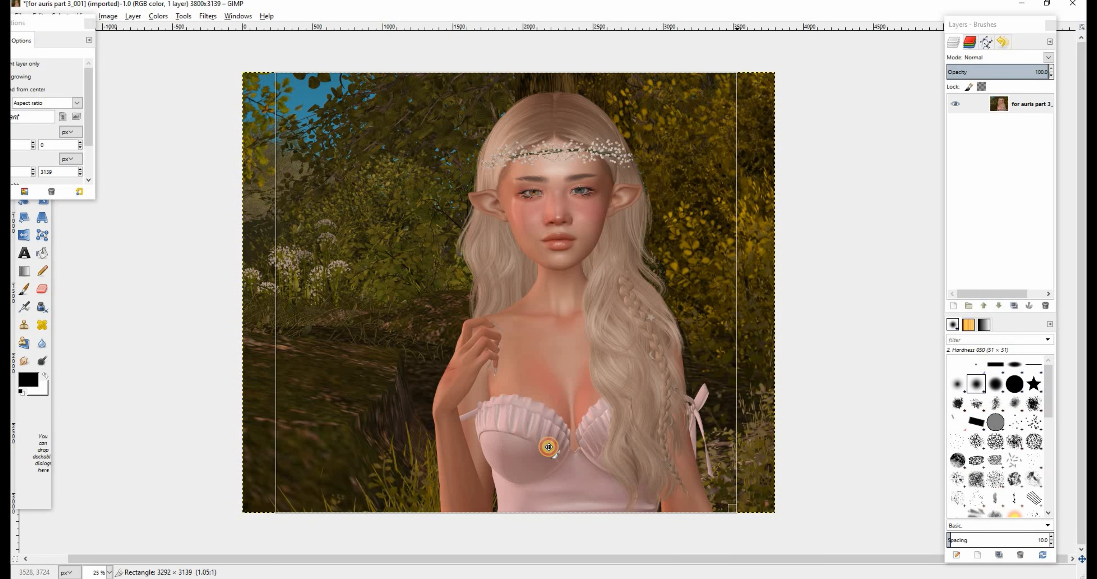
pyautogui.moveTo(283, 315); pyautogui.dragTo(280, 318)
pyautogui.click(473, 344)
# Crop off a thin strip beyond the woman's bow and a wider strip on the opposite side, narrowing the image to 3252 × 3139 pixels
pyautogui.moveTo(240, 70); pyautogui.dragTo(762, 549)
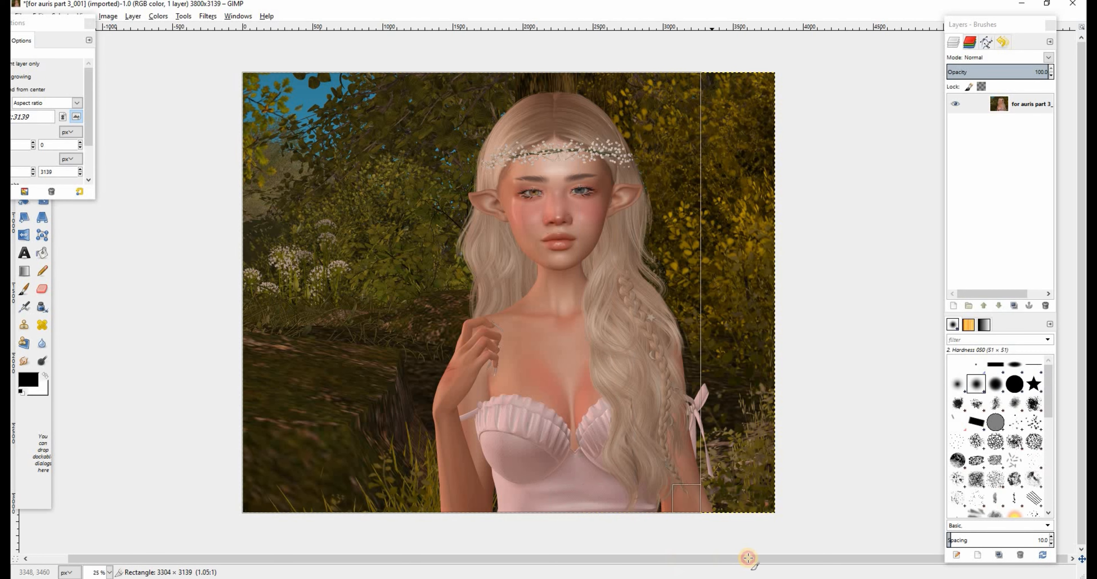
pyautogui.click(721, 436)
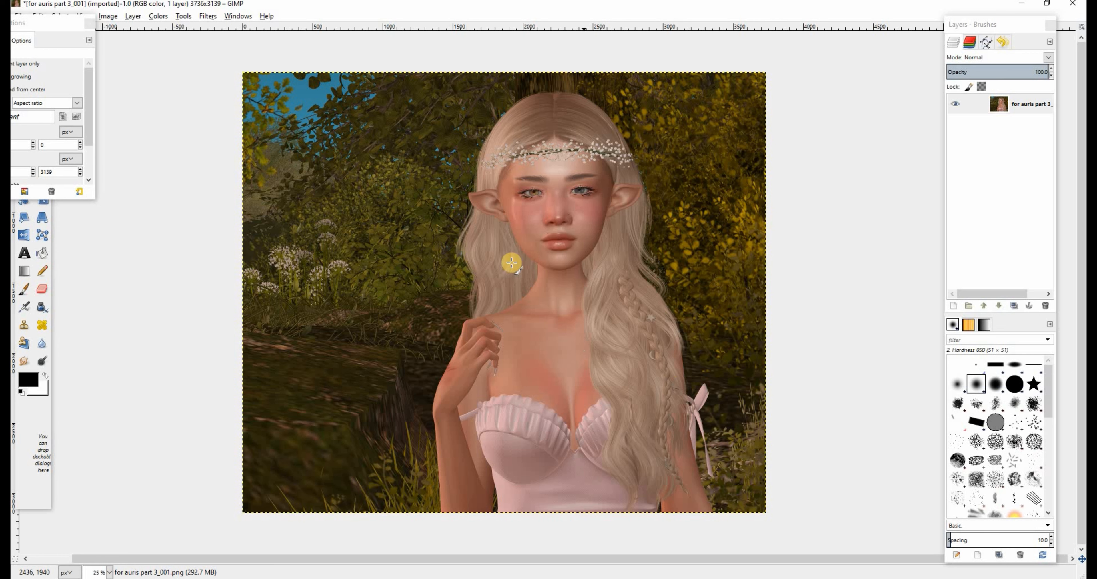
pyautogui.moveTo(299, 65); pyautogui.dragTo(766, 512)
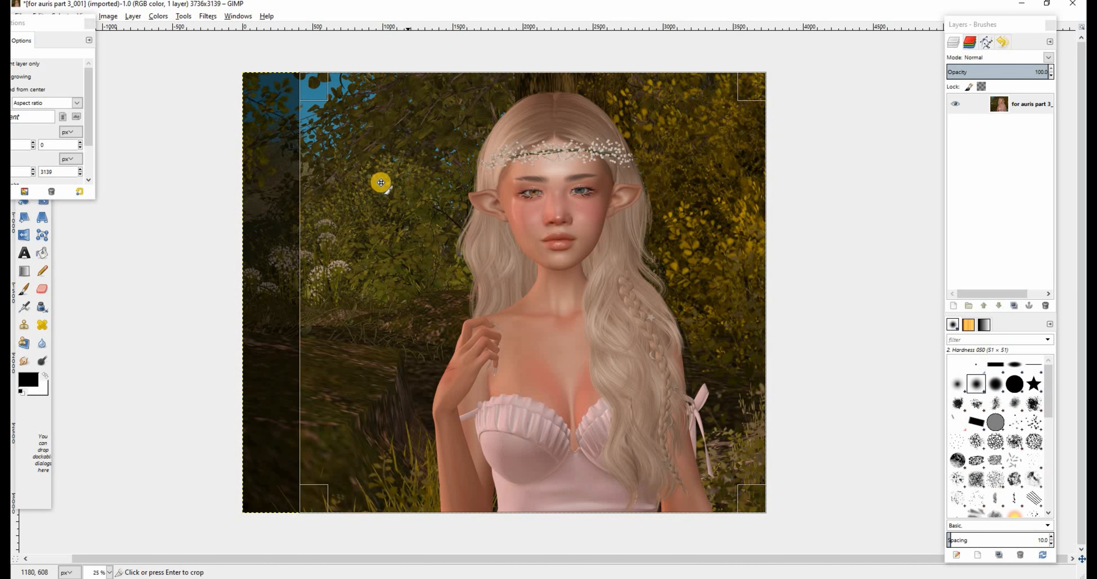
pyautogui.moveTo(307, 258); pyautogui.dragTo(323, 265)
pyautogui.click(489, 264)
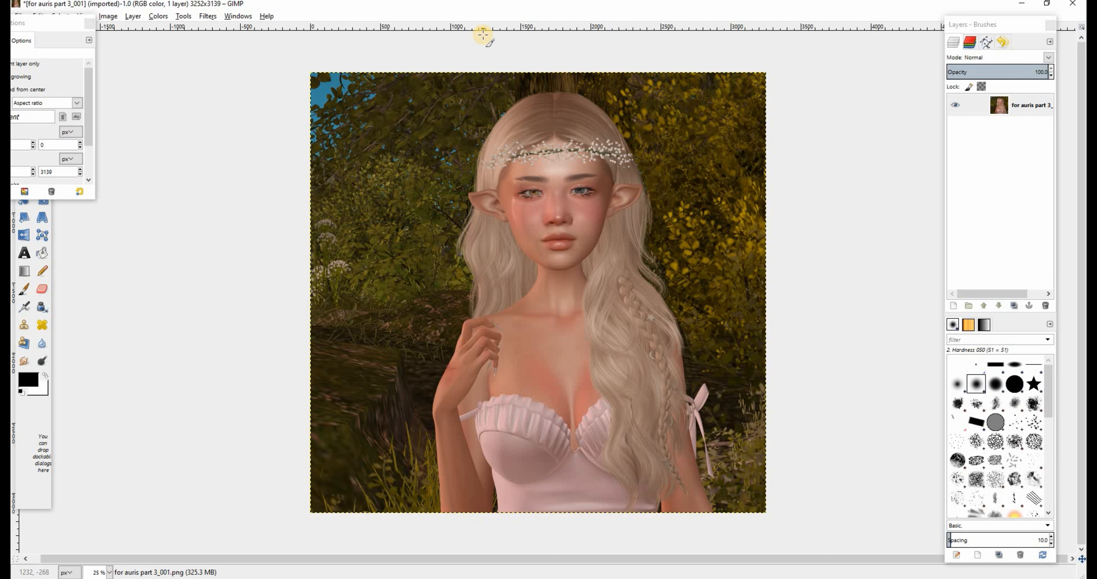
# Duplicate the image layer and hide the original layer beneath the copy
pyautogui.click(1001, 260)
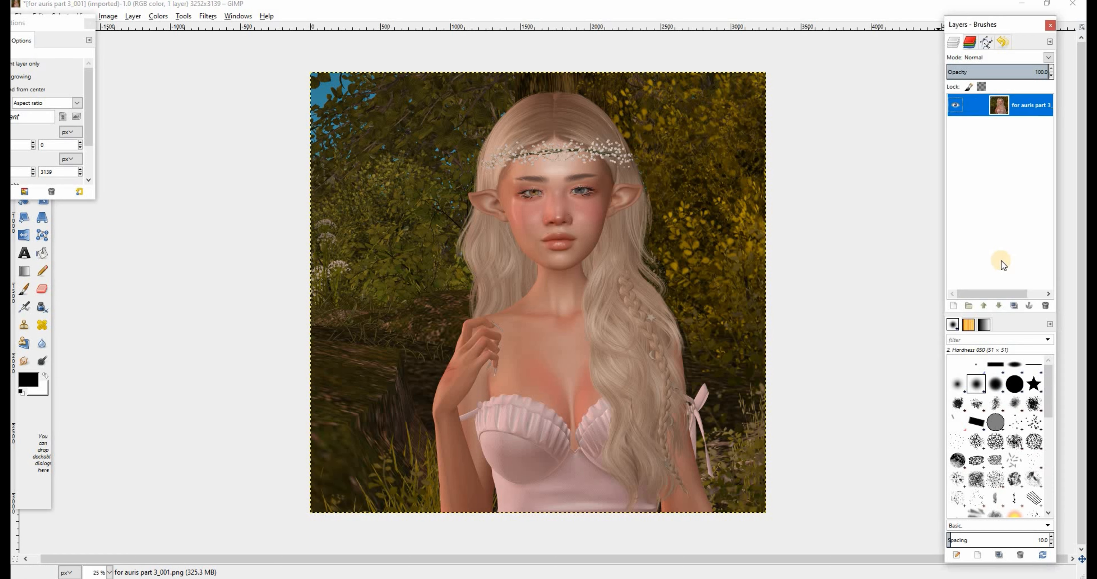
pyautogui.click(1013, 306)
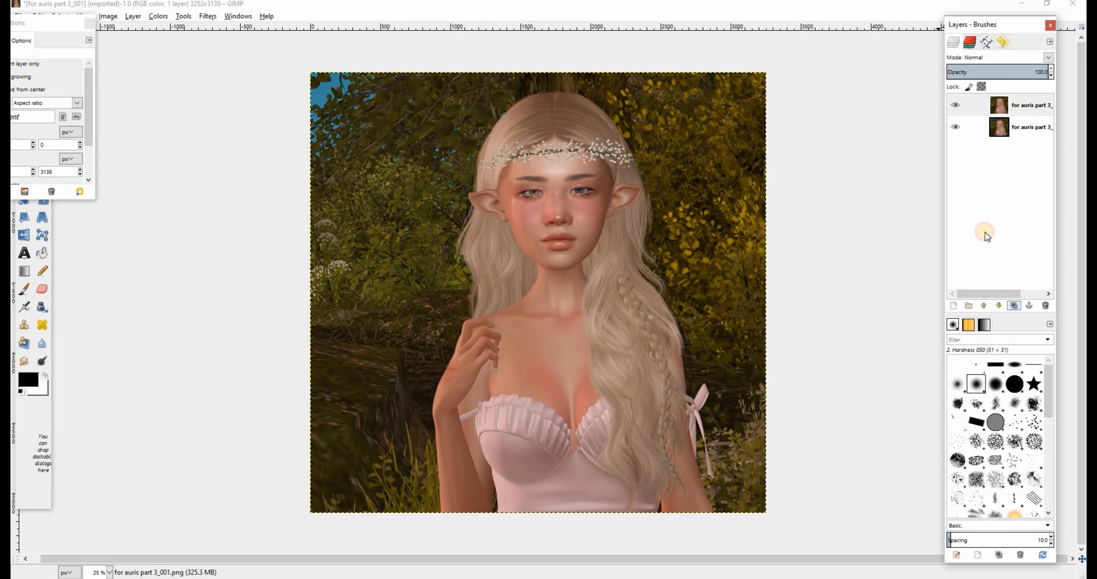
pyautogui.click(954, 127)
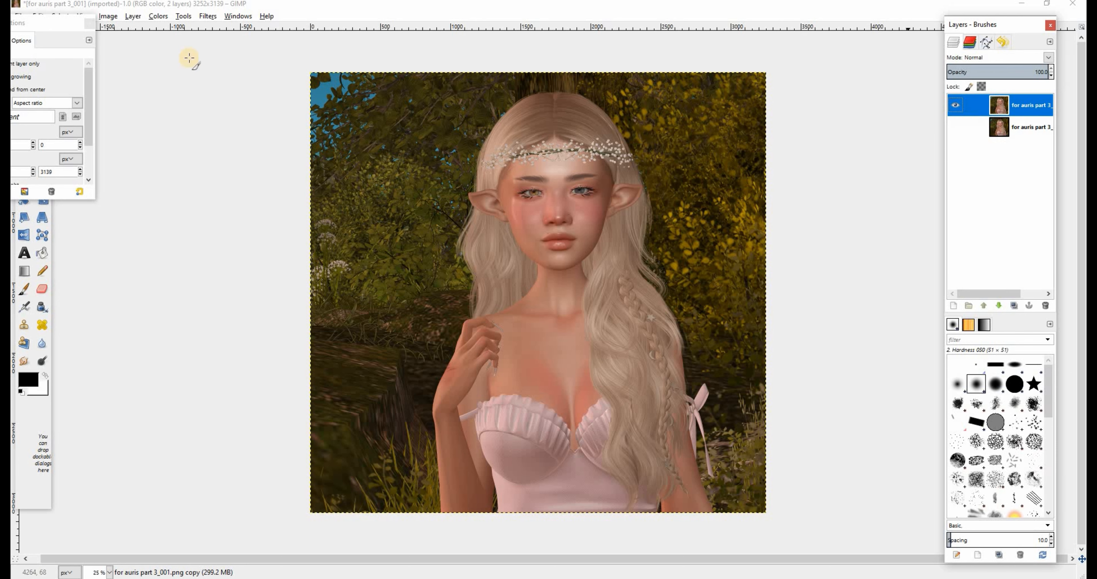
# Brighten the copied layer slightly with Curves by raising the Value curve in the highlights
pyautogui.click(157, 17)
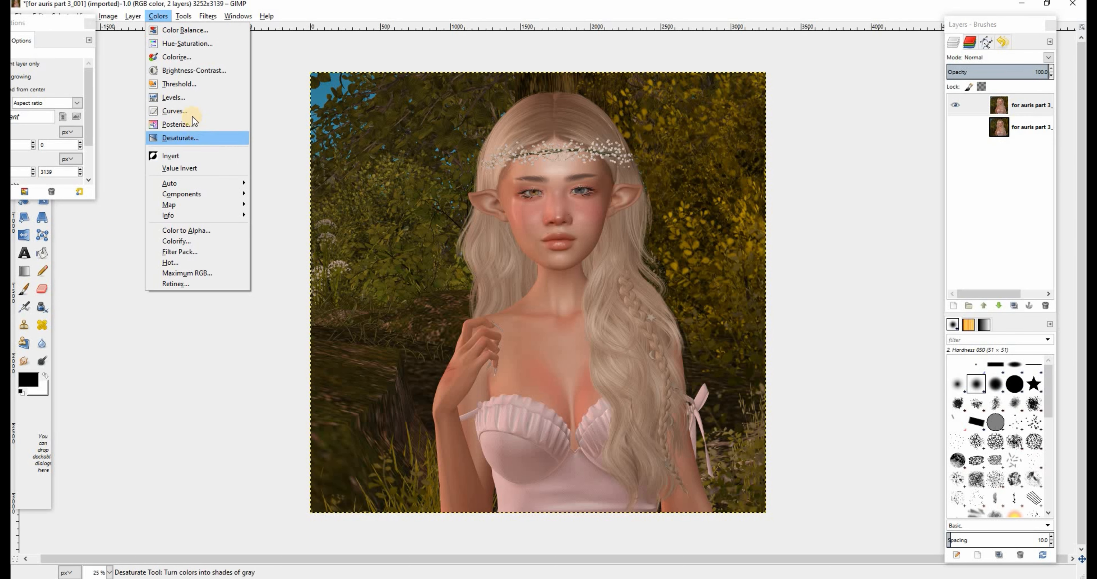
pyautogui.click(188, 111)
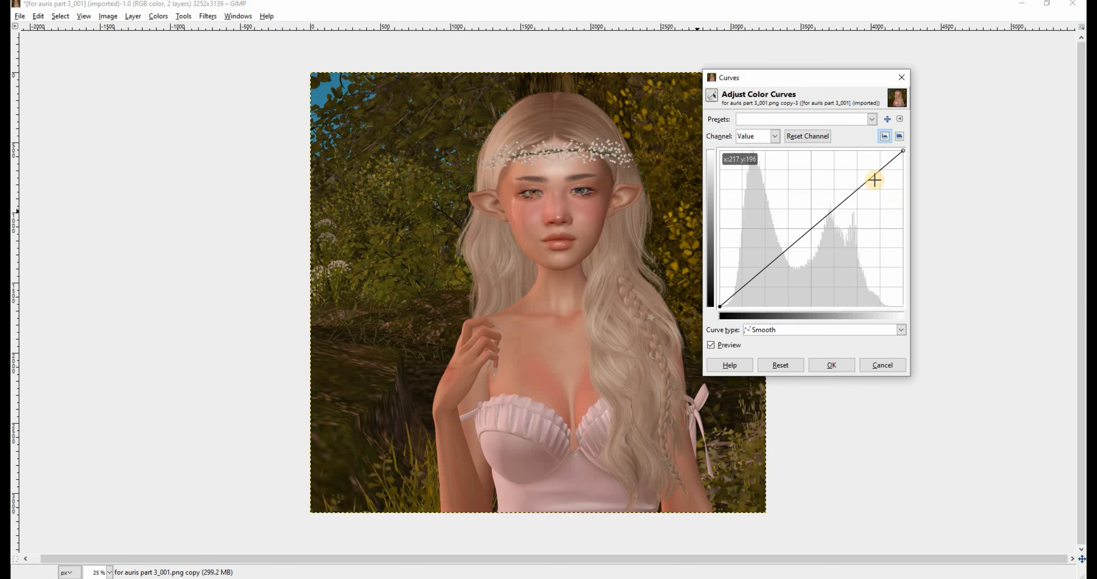
pyautogui.moveTo(875, 174); pyautogui.dragTo(876, 171)
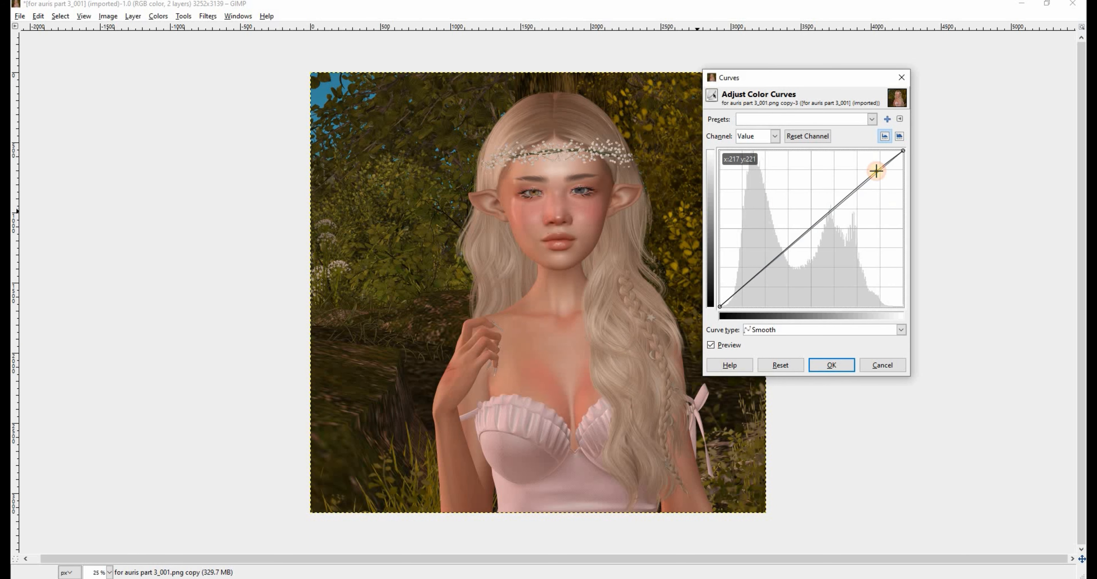
pyautogui.moveTo(818, 222); pyautogui.dragTo(820, 222)
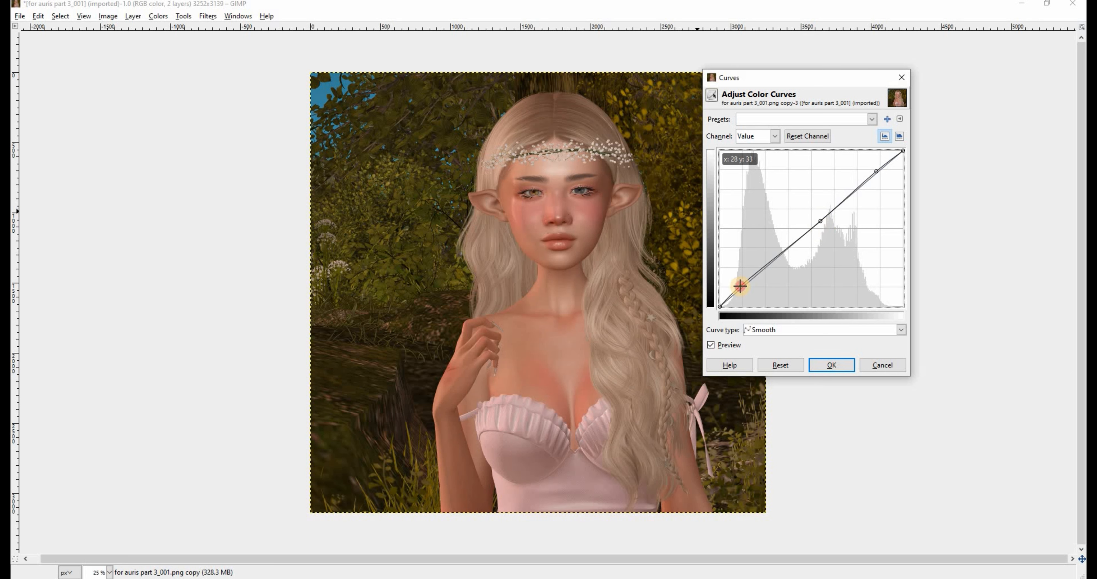
pyautogui.moveTo(743, 289); pyautogui.dragTo(742, 285)
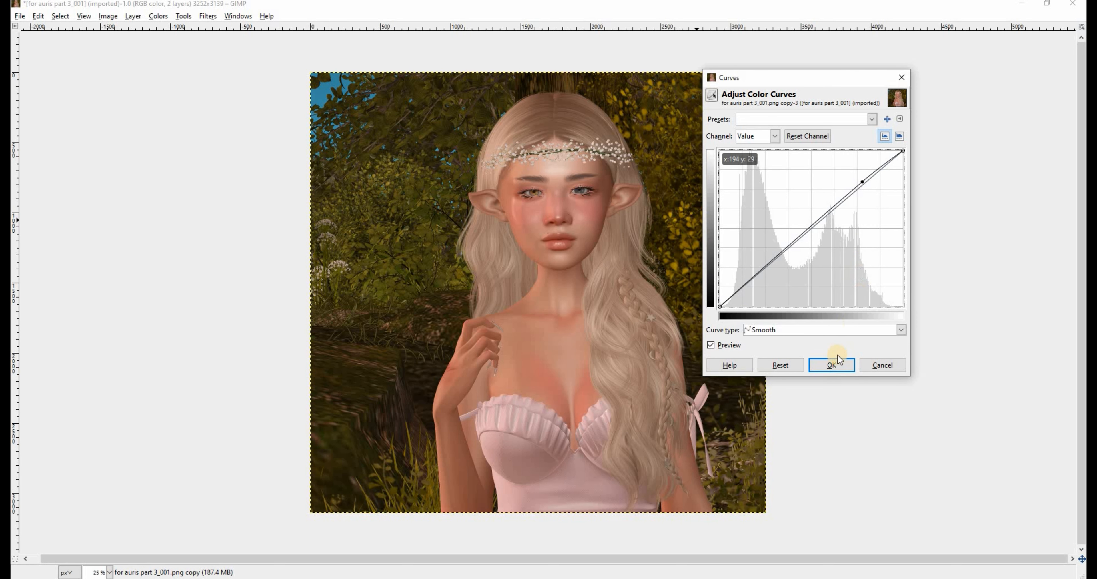
pyautogui.click(834, 369)
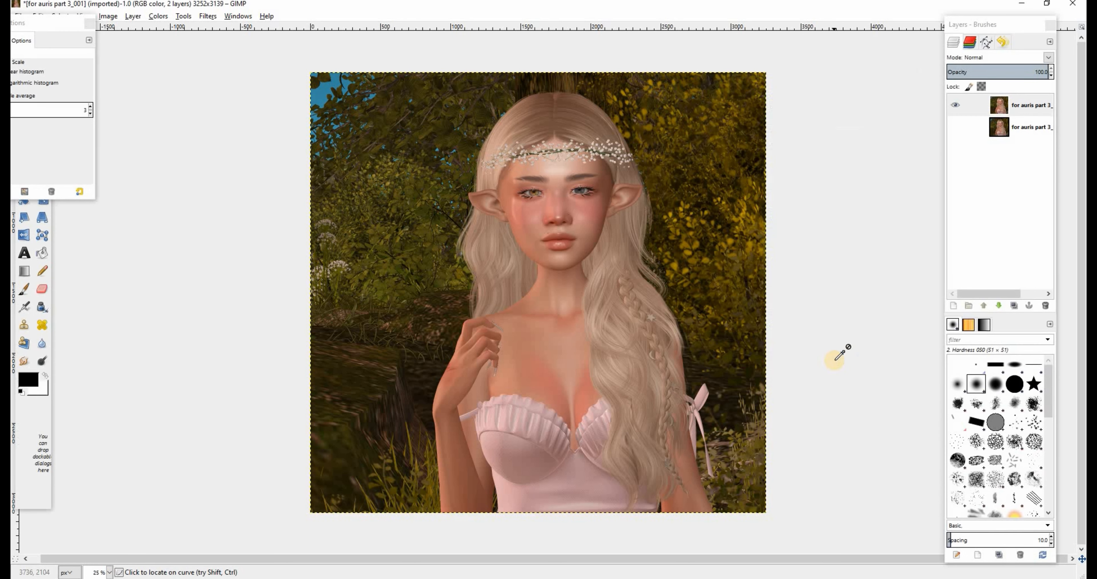
# Compare the brightened copy with the original layer, and add a transparent layer of 3252 × 3139 pixels on top
pyautogui.click(955, 108)
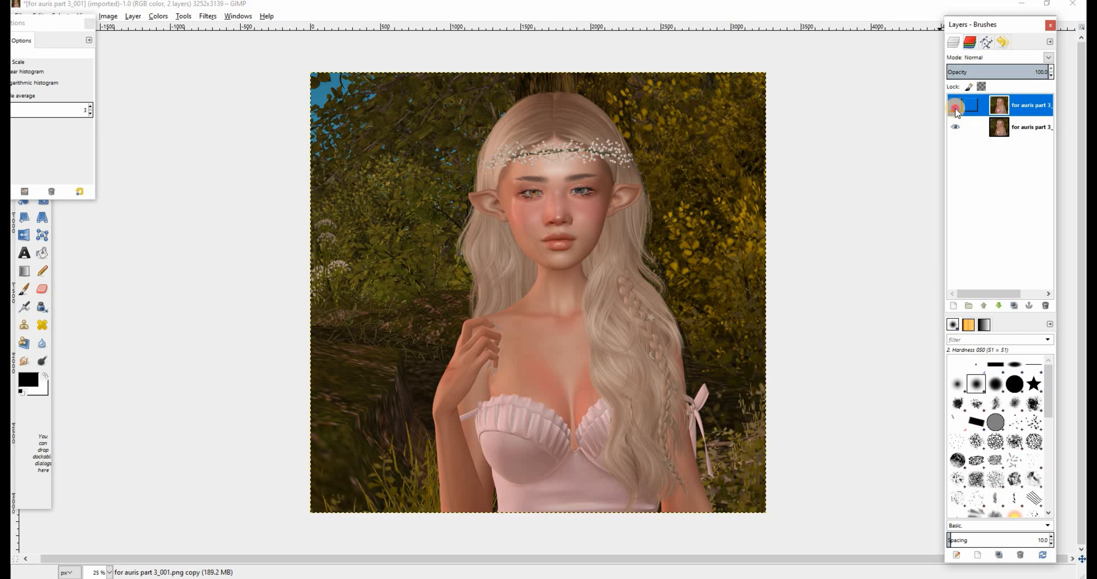
pyautogui.click(955, 108)
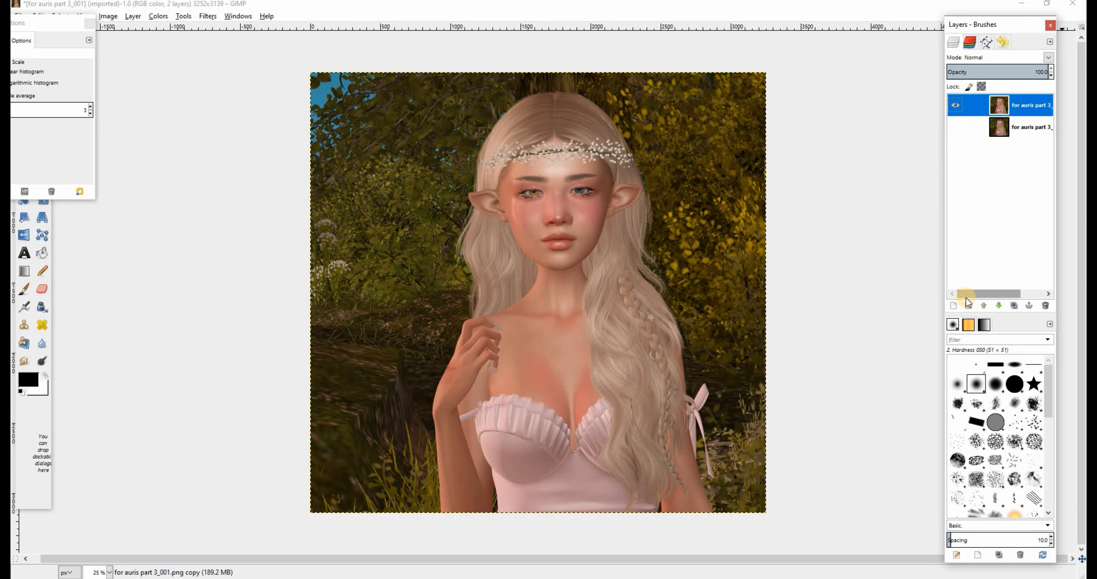
pyautogui.click(957, 306)
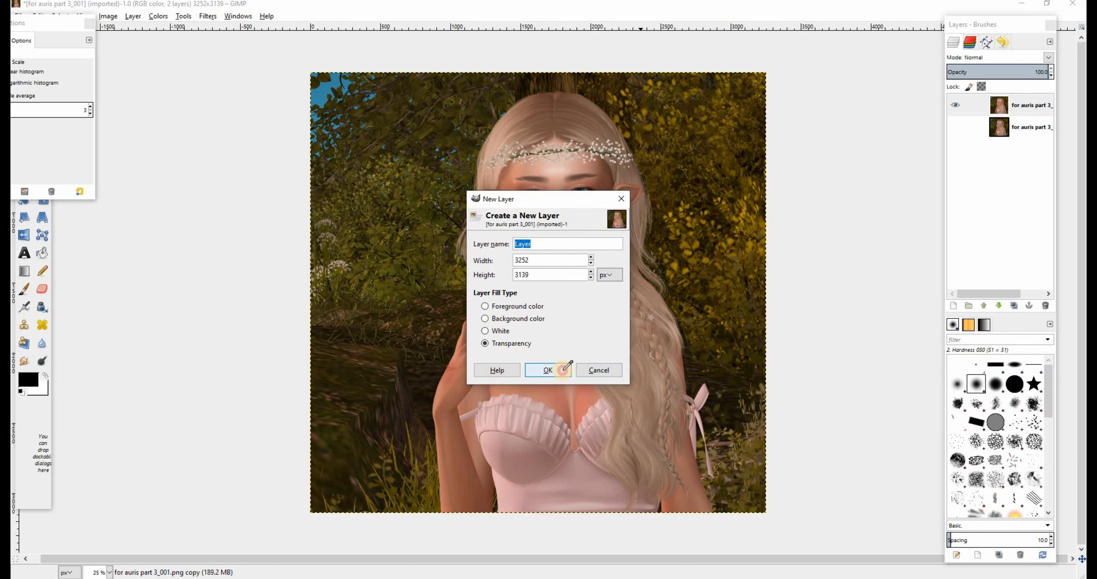
pyautogui.click(561, 368)
# Draw an elliptical selection covering the grey eye's lower part and the skin beneath it, positioned at about 1849, 819 pixels
pyautogui.click(109, 571)
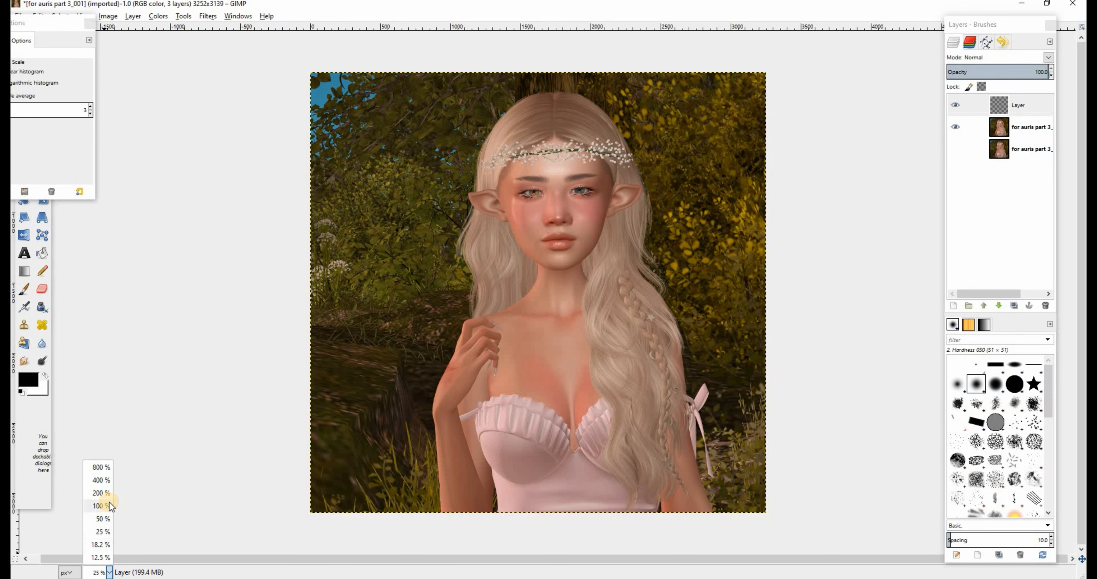
pyautogui.click(104, 494)
pyautogui.scroll(-5, 276, 438)
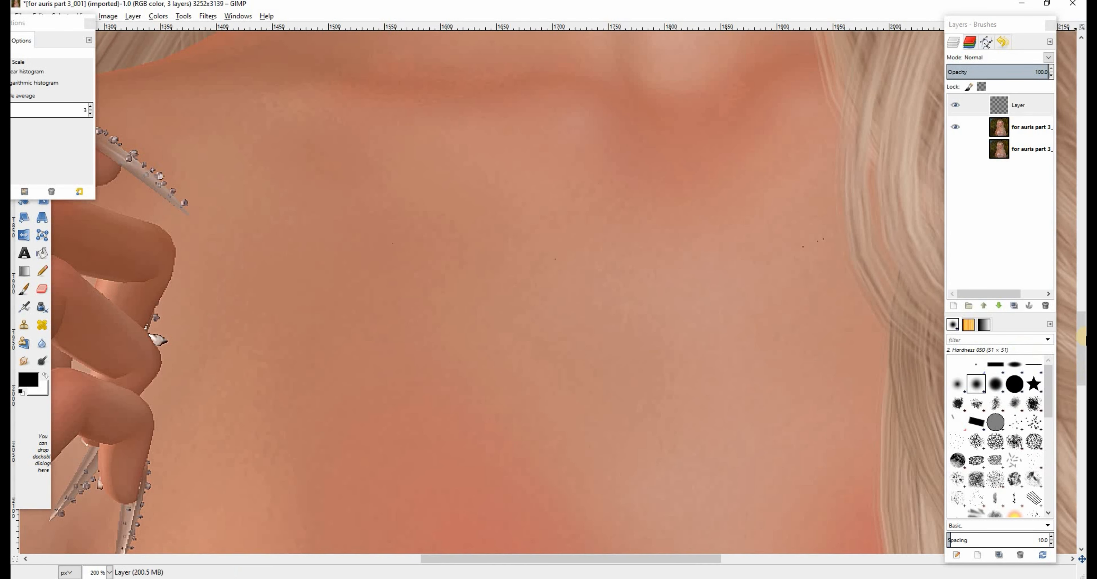
pyautogui.moveTo(1081, 311); pyautogui.dragTo(1070, 172)
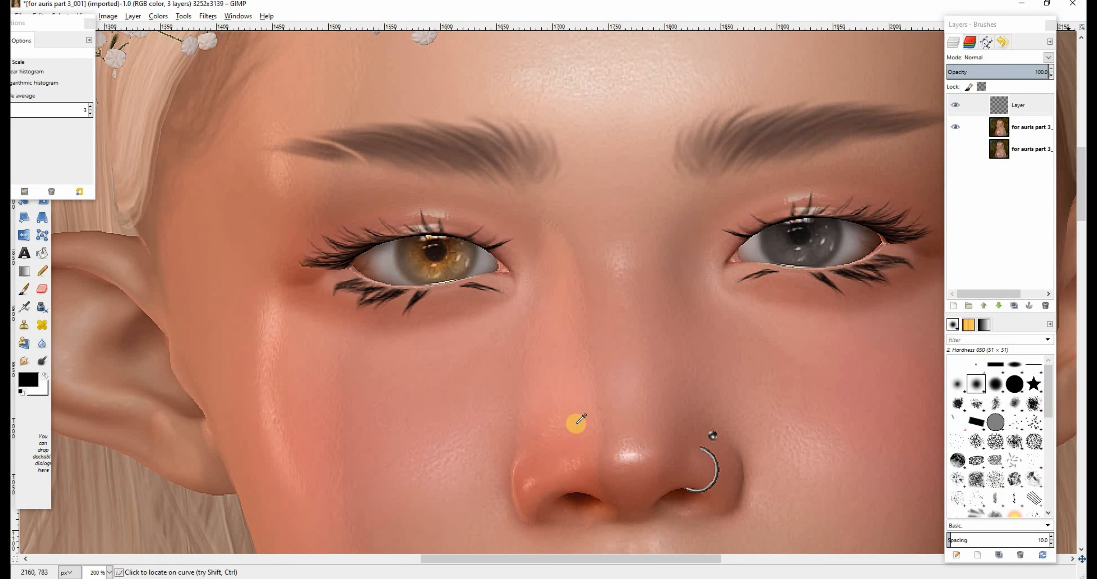
pyautogui.moveTo(477, 559); pyautogui.dragTo(514, 562)
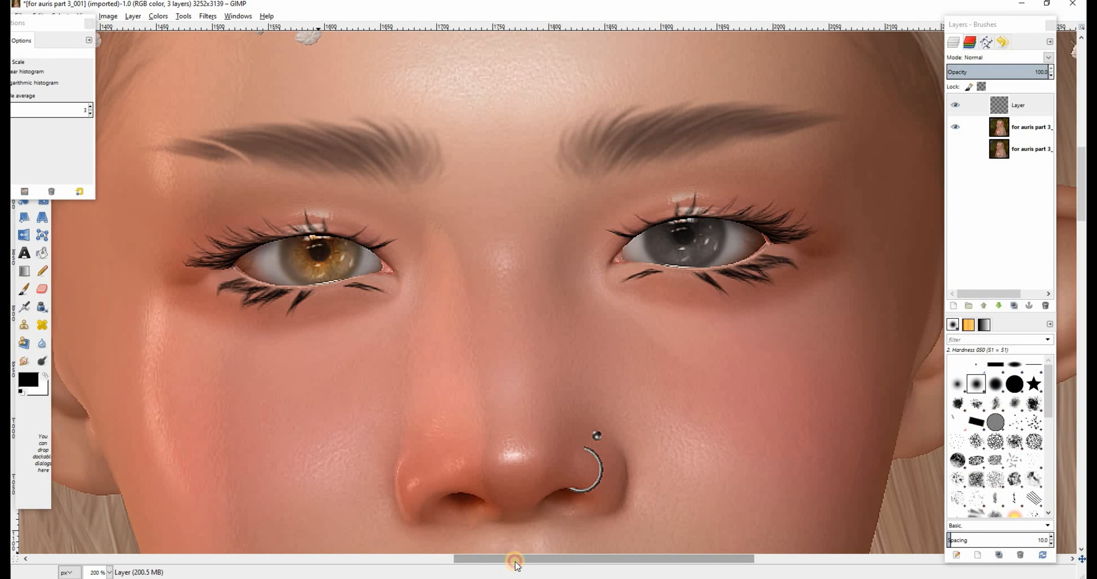
pyautogui.moveTo(42, 30); pyautogui.dragTo(105, 32)
pyautogui.click(42, 73)
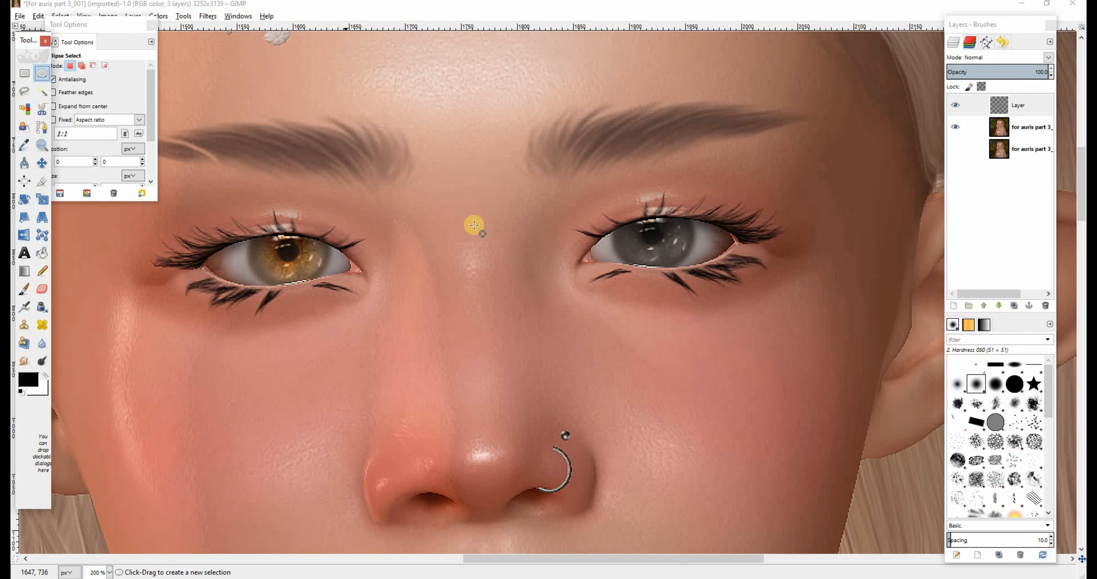
pyautogui.moveTo(518, 209); pyautogui.dragTo(742, 357)
pyautogui.moveTo(665, 299)
pyautogui.mouseDown()
pyautogui.moveTo(708, 314)
pyautogui.moveTo(744, 286)
pyautogui.mouseUp()
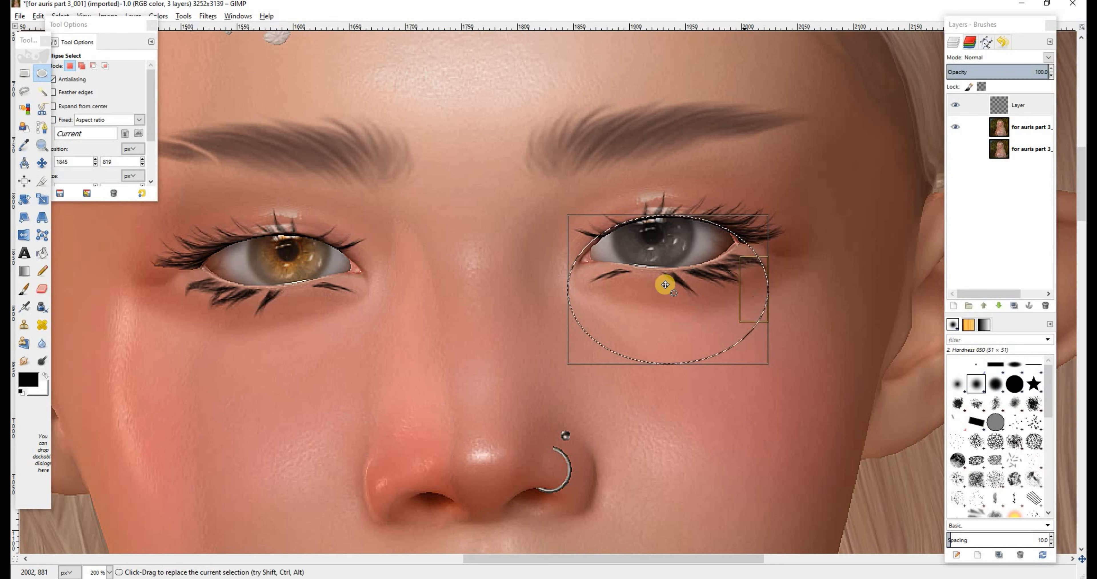
pyautogui.moveTo(574, 288); pyautogui.dragTo(577, 290)
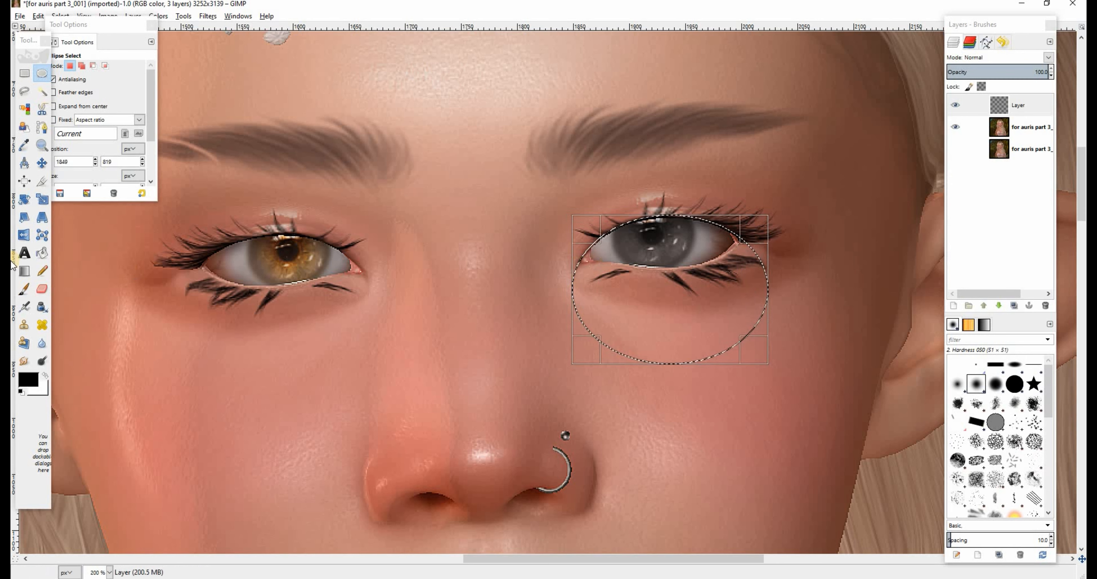
# Set up the Airbrush with the 2. Hardness 075 brush at size 51
pyautogui.click(24, 306)
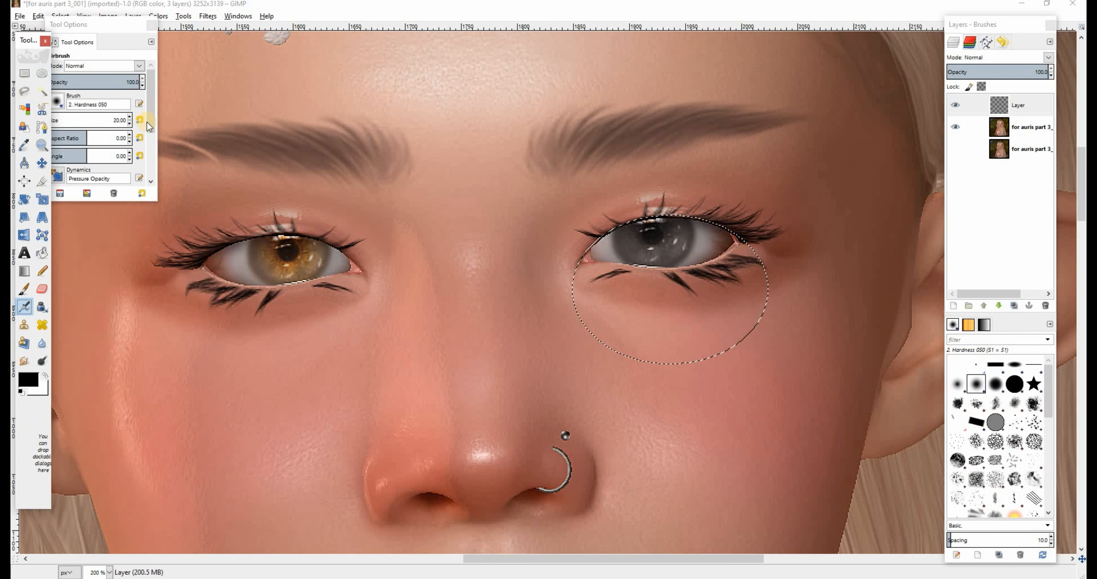
pyautogui.click(138, 122)
pyautogui.click(995, 383)
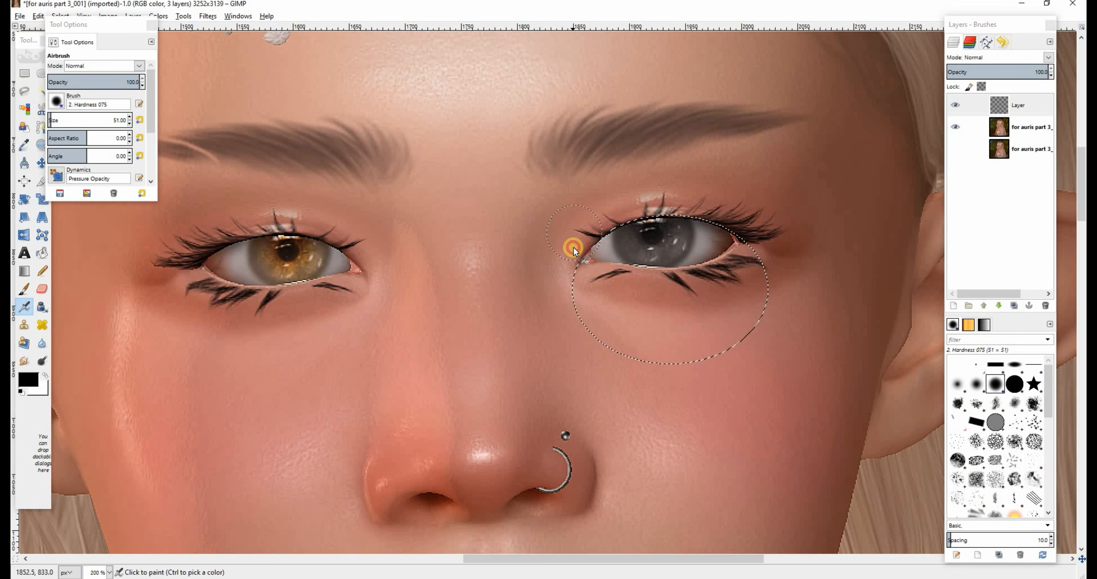
# Airbrush black along the upper edge of the elliptical selection over the grey eye, and clear the selection
pyautogui.moveTo(600, 228)
pyautogui.mouseDown()
pyautogui.moveTo(555, 239)
pyautogui.moveTo(736, 202)
pyautogui.moveTo(645, 202)
pyautogui.moveTo(758, 229)
pyautogui.moveTo(611, 198)
pyautogui.moveTo(712, 201)
pyautogui.moveTo(572, 204)
pyautogui.moveTo(733, 225)
pyautogui.moveTo(623, 200)
pyautogui.moveTo(768, 230)
pyautogui.moveTo(800, 186)
pyautogui.mouseUp()
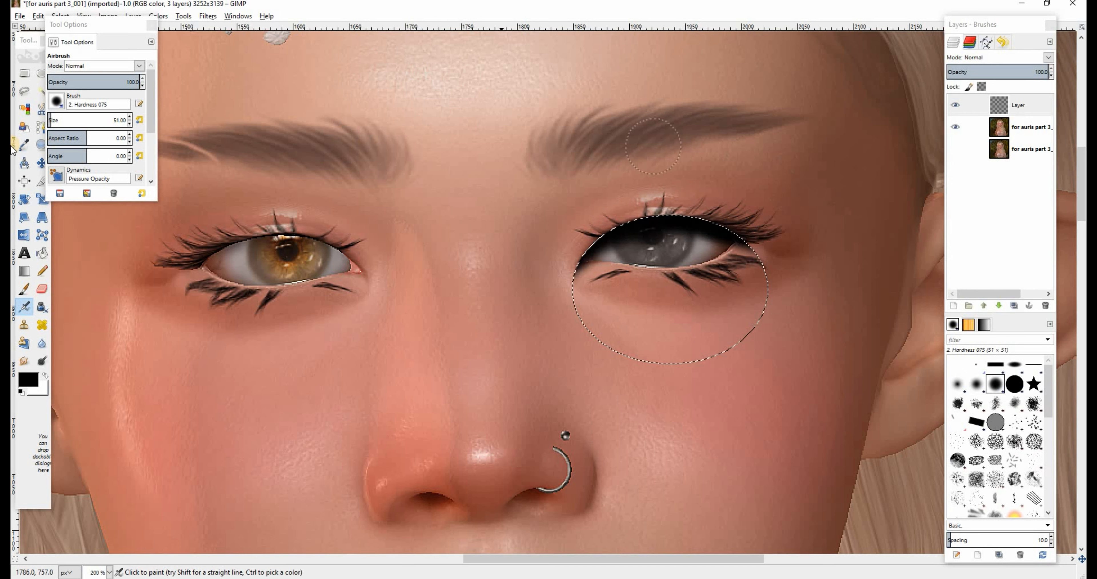
pyautogui.click(60, 16)
pyautogui.click(72, 42)
# Erase the excess black below the grey eye's corner and over the eyeball, keeping the dark band under the upper lid
pyautogui.click(42, 290)
pyautogui.click(516, 286)
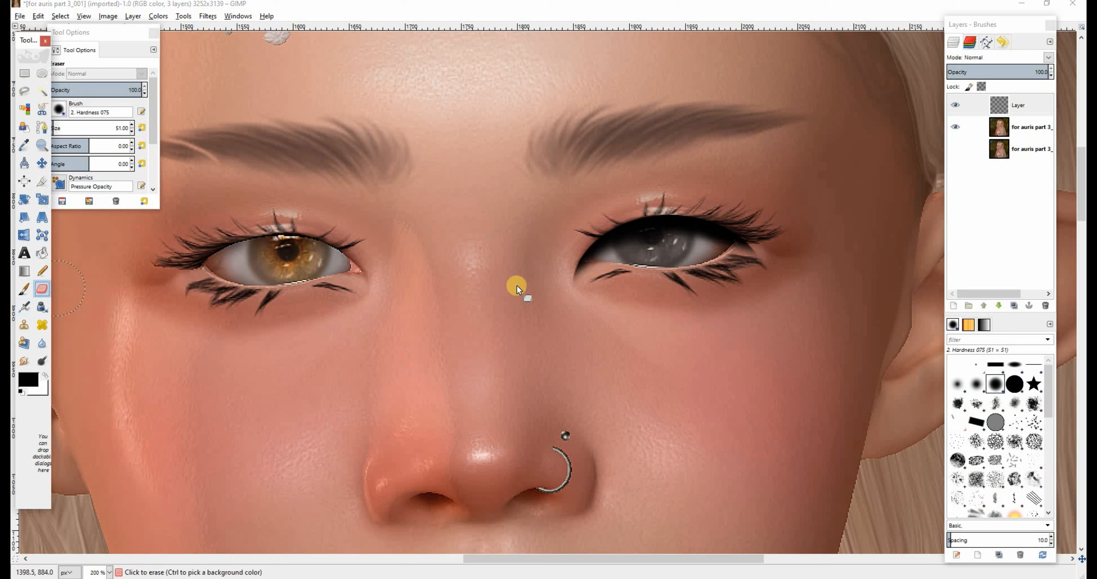
pyautogui.click(591, 299)
pyautogui.moveTo(581, 298); pyautogui.dragTo(576, 297)
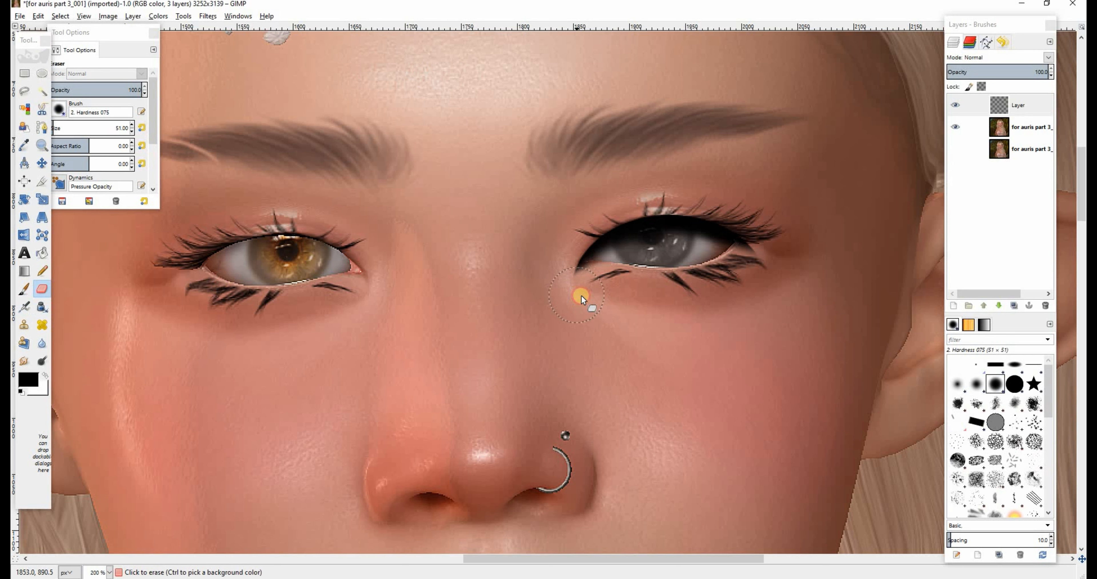
pyautogui.moveTo(638, 259)
pyautogui.mouseDown()
pyautogui.moveTo(689, 255)
pyautogui.moveTo(757, 273)
pyautogui.mouseUp()
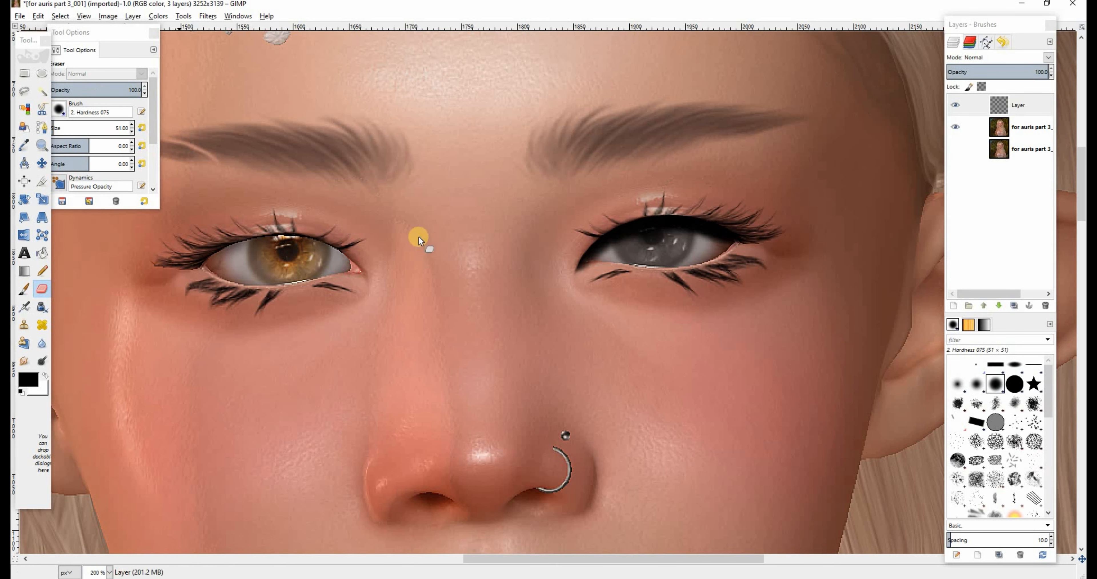
# Draw an elliptical selection from the golden eye's upper lid down over the cheek, positioned at about 1504, 834 pixels
pyautogui.moveTo(538, 557); pyautogui.dragTo(501, 562)
pyautogui.click(42, 73)
pyautogui.moveTo(275, 205); pyautogui.dragTo(465, 363)
pyautogui.moveTo(386, 294); pyautogui.dragTo(421, 321)
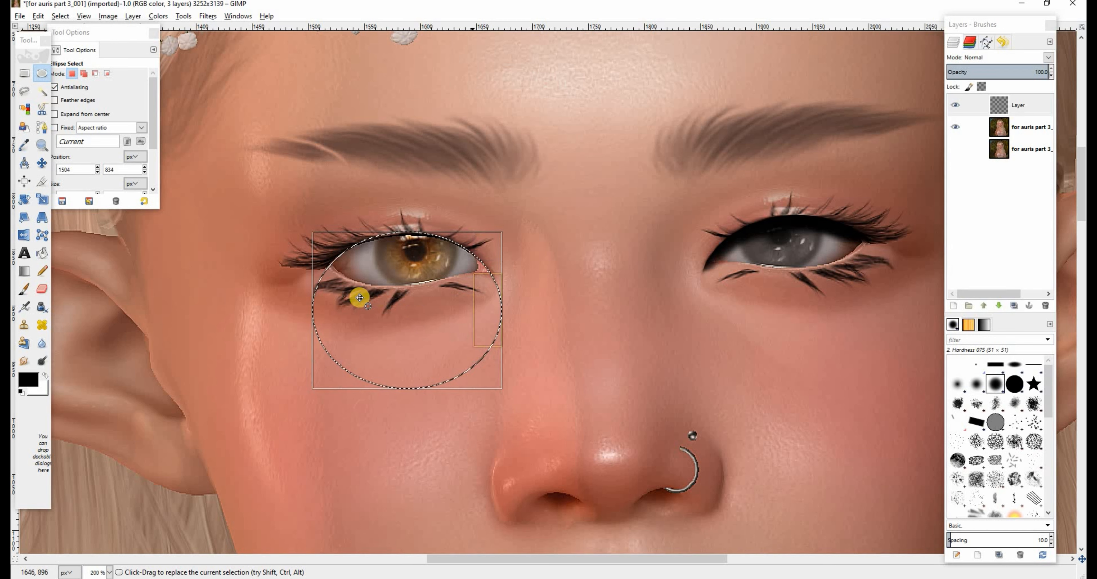
# Airbrush black along the golden eye's upper lid inside the selection at brush size 74, and clear the selection
pyautogui.click(24, 306)
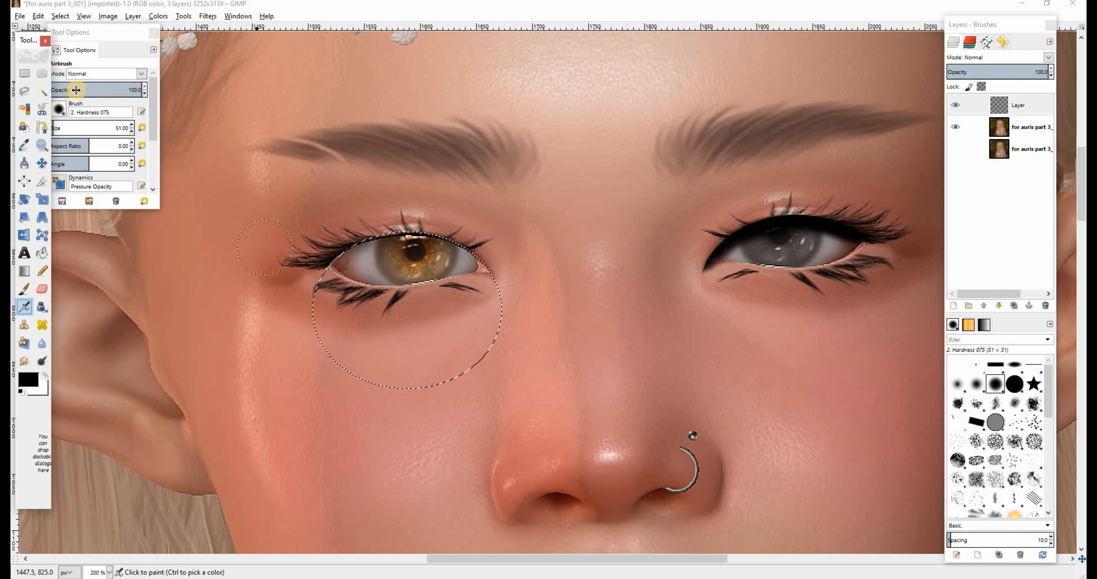
pyautogui.click(133, 124)
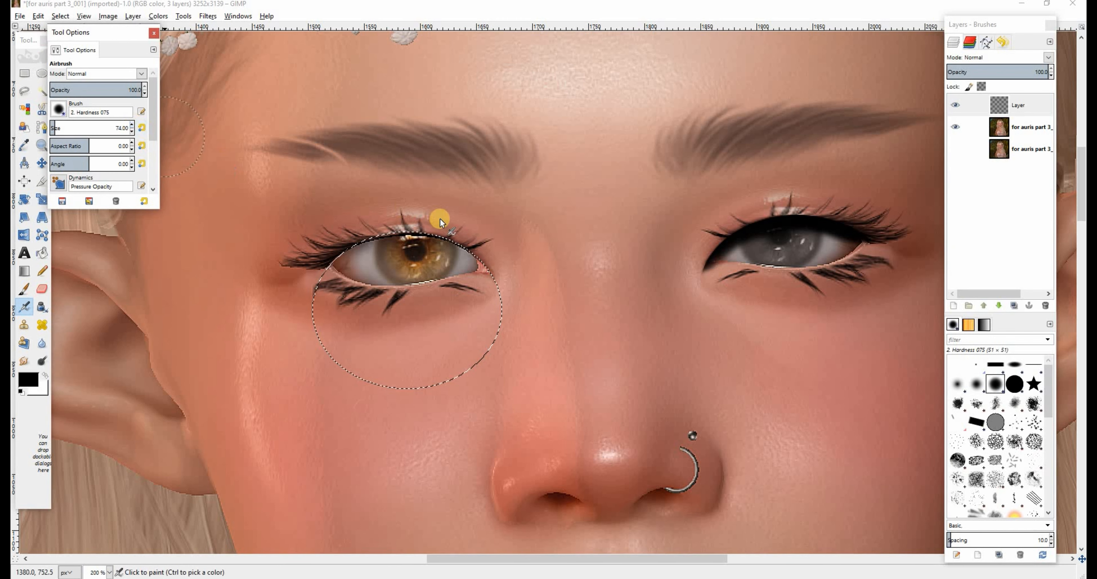
pyautogui.moveTo(505, 244)
pyautogui.mouseDown()
pyautogui.moveTo(486, 221)
pyautogui.moveTo(499, 243)
pyautogui.moveTo(468, 224)
pyautogui.moveTo(503, 249)
pyautogui.moveTo(500, 233)
pyautogui.moveTo(422, 201)
pyautogui.moveTo(521, 230)
pyautogui.moveTo(350, 190)
pyautogui.moveTo(449, 208)
pyautogui.moveTo(303, 226)
pyautogui.moveTo(380, 201)
pyautogui.moveTo(328, 217)
pyautogui.moveTo(312, 241)
pyautogui.moveTo(344, 217)
pyautogui.moveTo(305, 240)
pyautogui.moveTo(412, 219)
pyautogui.moveTo(276, 218)
pyautogui.mouseUp()
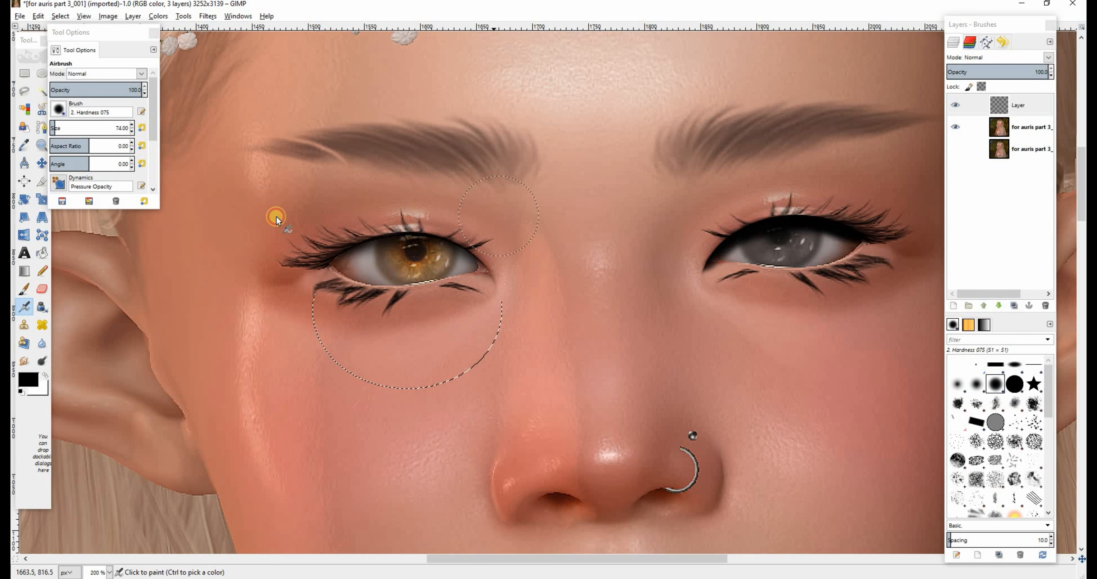
pyautogui.moveTo(479, 239)
pyautogui.mouseDown()
pyautogui.moveTo(534, 253)
pyautogui.moveTo(531, 269)
pyautogui.moveTo(541, 237)
pyautogui.mouseUp()
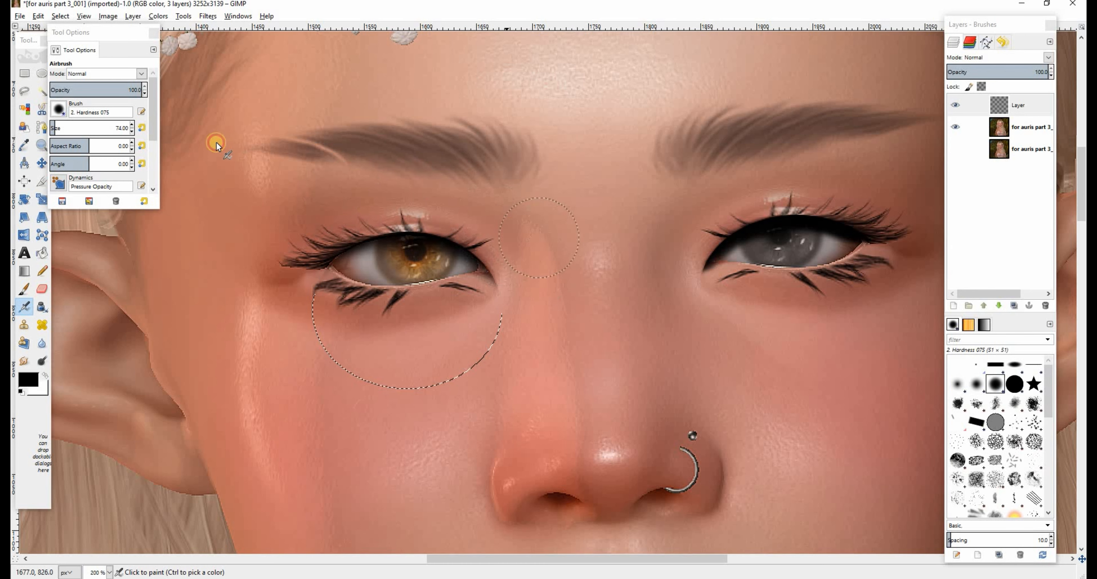
pyautogui.click(59, 16)
pyautogui.click(75, 53)
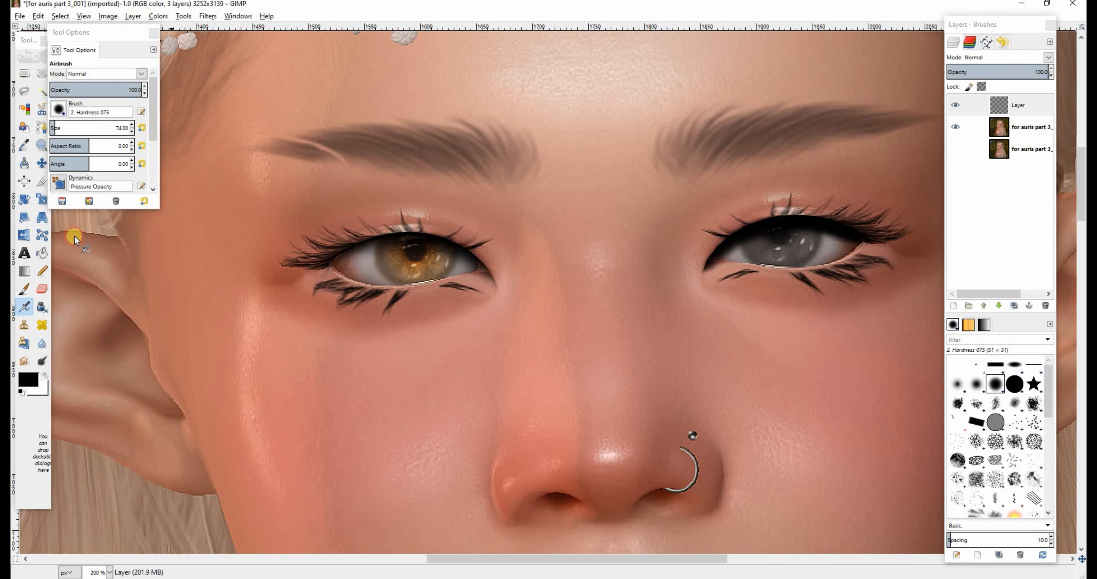
# Reset the Eraser size to 51 and erase the excess black beneath the golden eye and at its outer corner
pyautogui.click(42, 289)
pyautogui.click(142, 128)
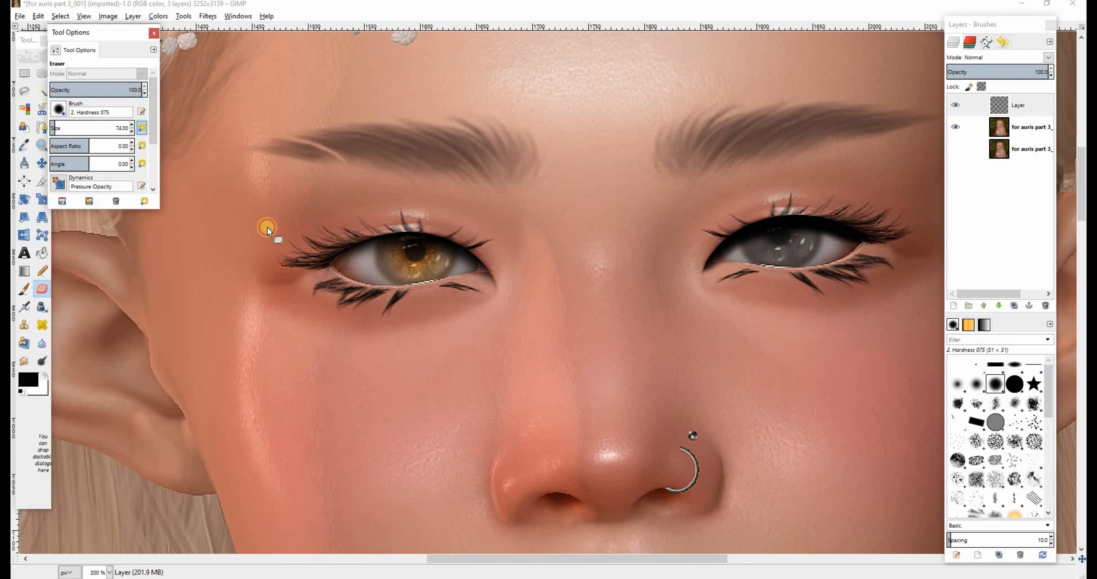
pyautogui.moveTo(501, 306); pyautogui.dragTo(494, 310)
pyautogui.moveTo(344, 319)
pyautogui.mouseDown()
pyautogui.moveTo(323, 292)
pyautogui.moveTo(322, 308)
pyautogui.moveTo(318, 288)
pyautogui.moveTo(431, 299)
pyautogui.moveTo(447, 287)
pyautogui.moveTo(418, 270)
pyautogui.moveTo(269, 288)
pyautogui.mouseUp()
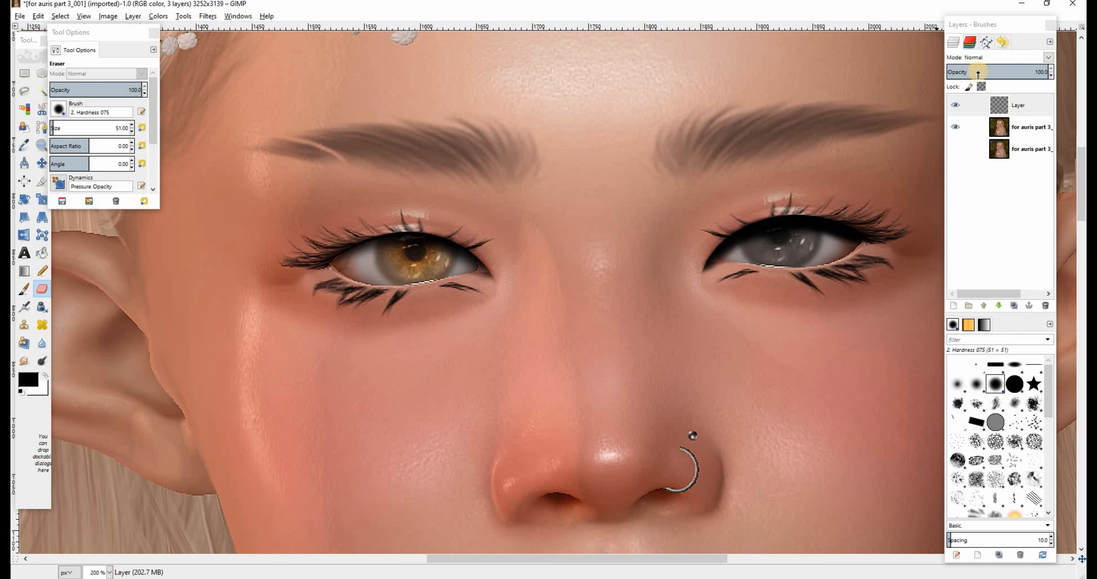
# Set the lid shadow layer's opacity to 50, touch up the grey eye's inner corner, and compare the eyes with and without the layer
pyautogui.moveTo(984, 72)
pyautogui.mouseDown()
pyautogui.moveTo(911, 79)
pyautogui.moveTo(997, 83)
pyautogui.mouseUp()
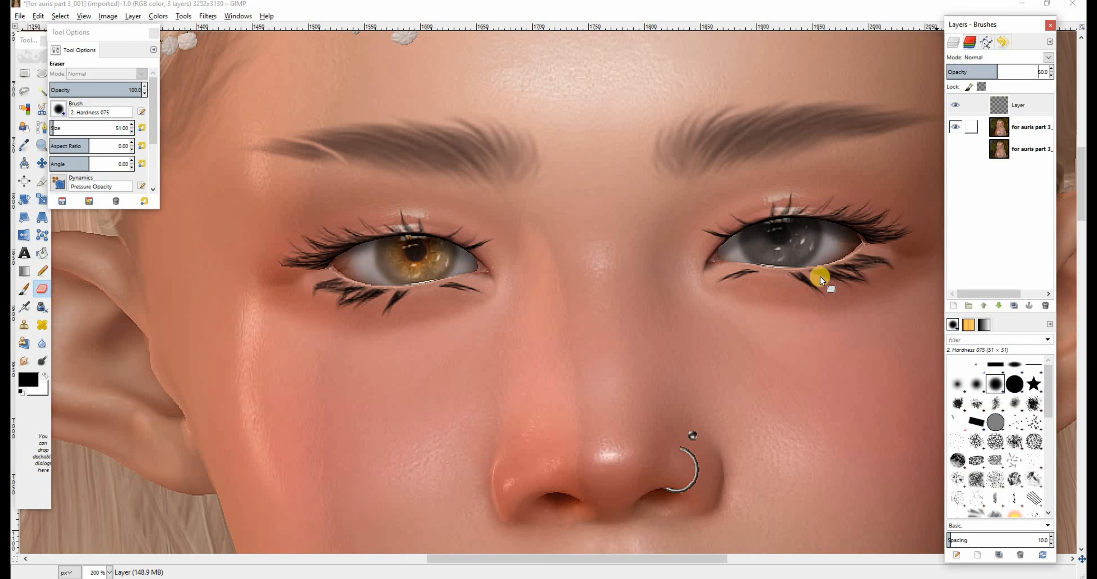
pyautogui.moveTo(746, 279)
pyautogui.mouseDown()
pyautogui.moveTo(802, 249)
pyautogui.moveTo(842, 258)
pyautogui.moveTo(762, 261)
pyautogui.mouseUp()
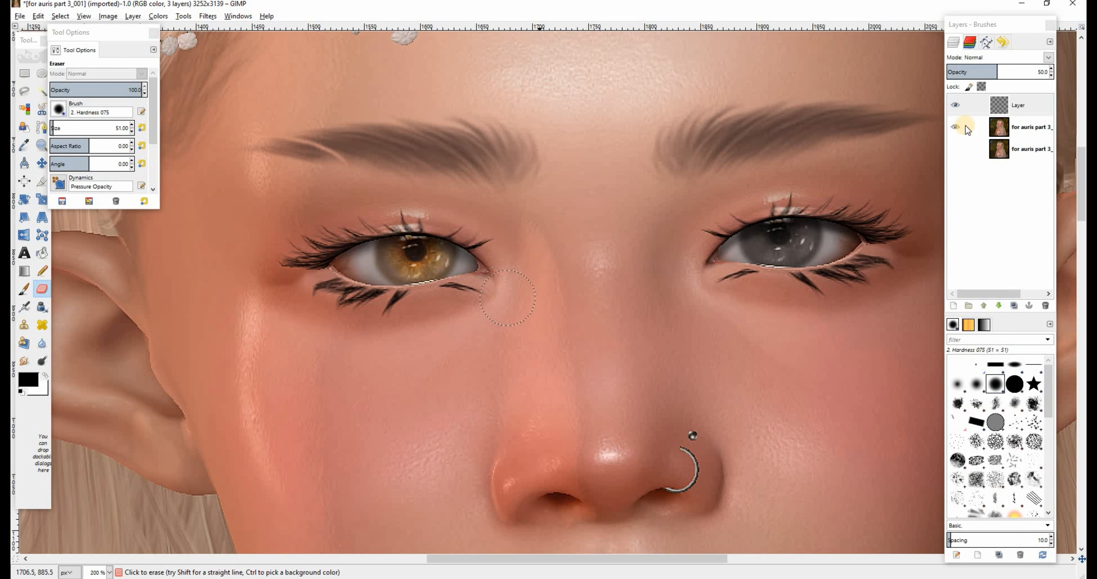
pyautogui.click(955, 107)
pyautogui.click(955, 107)
pyautogui.click(955, 107)
pyautogui.click(955, 107)
pyautogui.click(955, 107)
pyautogui.click(955, 107)
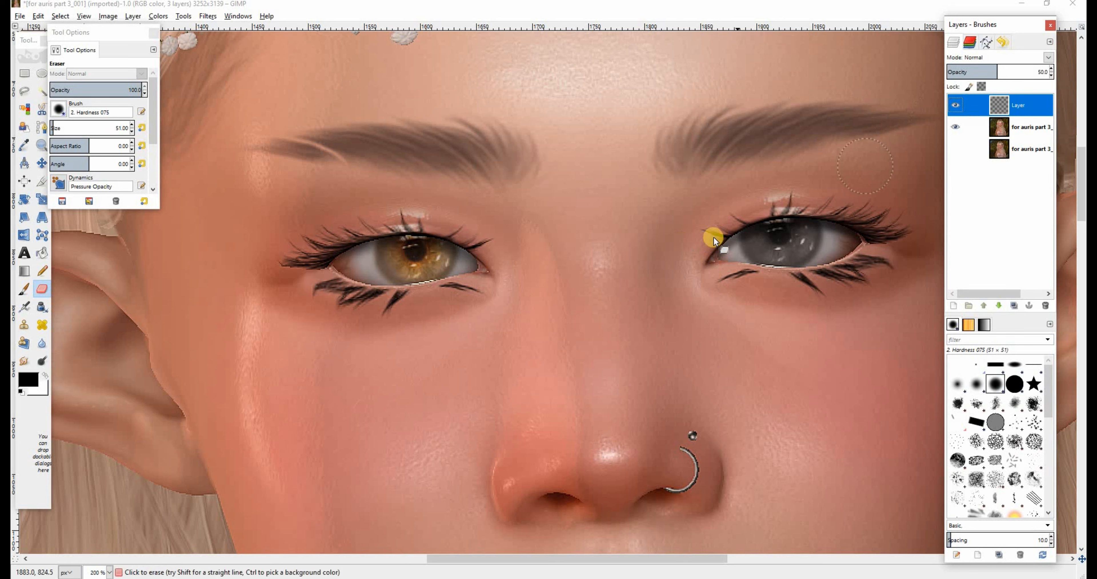
# Draw an elliptical selection of about 175 × 135 pixels around the golden eye and airbrush its upper lid black at size 51
pyautogui.click(44, 72)
pyautogui.moveTo(221, 246)
pyautogui.mouseDown()
pyautogui.moveTo(398, 360)
pyautogui.moveTo(378, 398)
pyautogui.mouseUp()
pyautogui.moveTo(320, 345); pyautogui.dragTo(501, 316)
pyautogui.moveTo(411, 299); pyautogui.dragTo(402, 306)
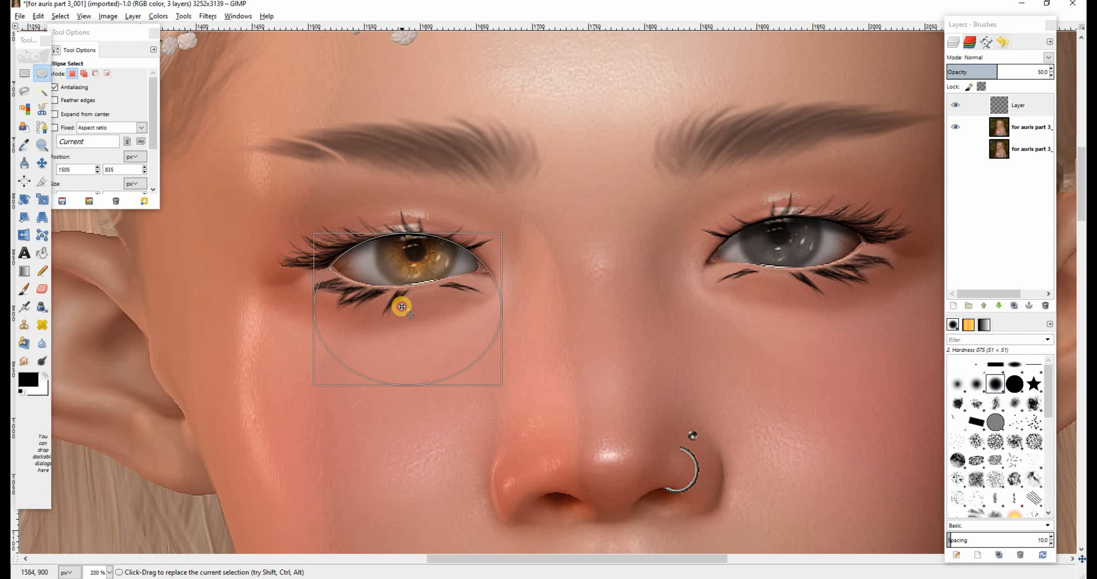
pyautogui.moveTo(318, 298); pyautogui.dragTo(310, 298)
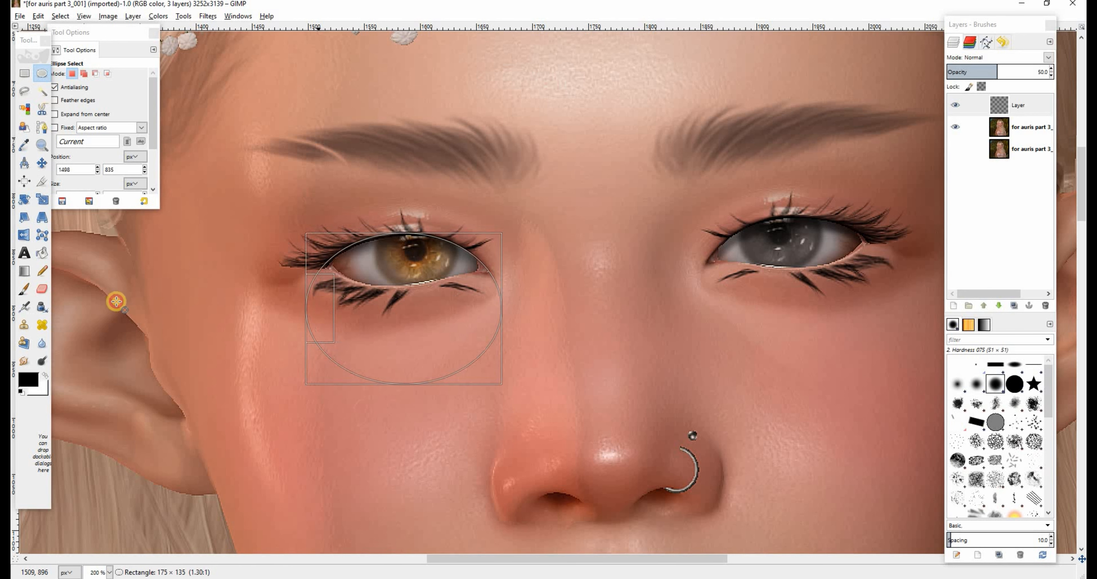
pyautogui.click(25, 310)
pyautogui.moveTo(472, 236)
pyautogui.mouseDown()
pyautogui.moveTo(438, 227)
pyautogui.moveTo(492, 246)
pyautogui.moveTo(374, 232)
pyautogui.moveTo(410, 229)
pyautogui.moveTo(326, 247)
pyautogui.mouseUp()
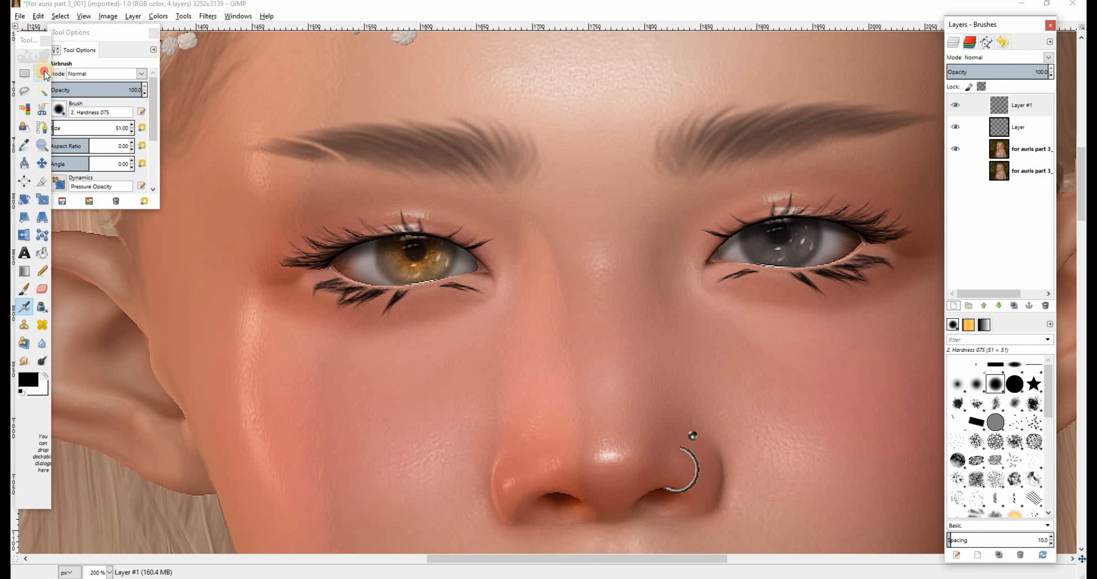
# Select the golden iris with an ellipse positioned at about 1561, 829 pixels, and airbrush black around its rim on Layer #1
pyautogui.click(42, 73)
pyautogui.moveTo(372, 226); pyautogui.dragTo(456, 286)
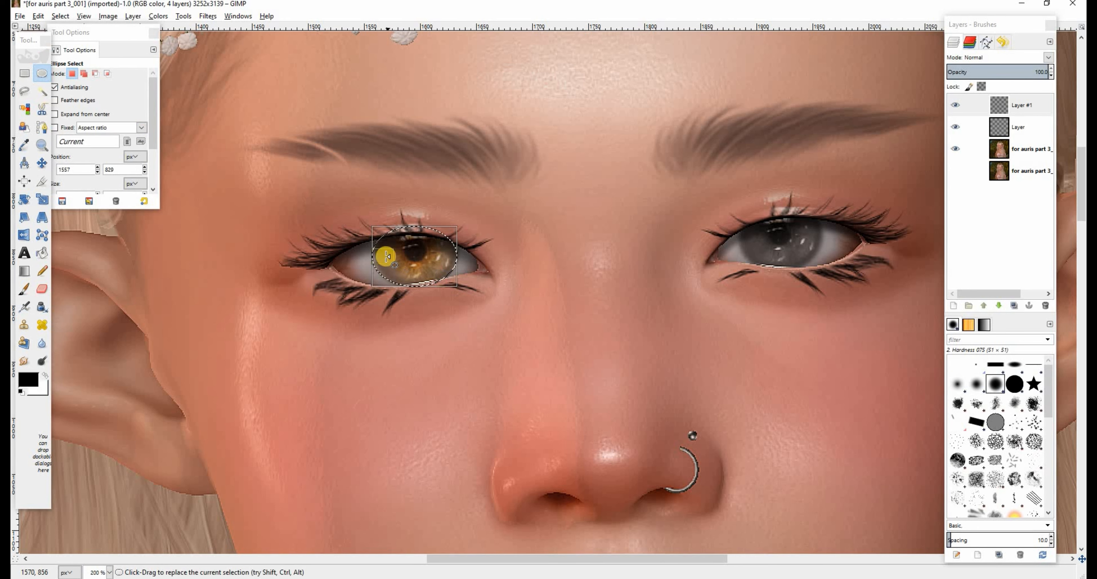
pyautogui.moveTo(381, 265); pyautogui.dragTo(385, 265)
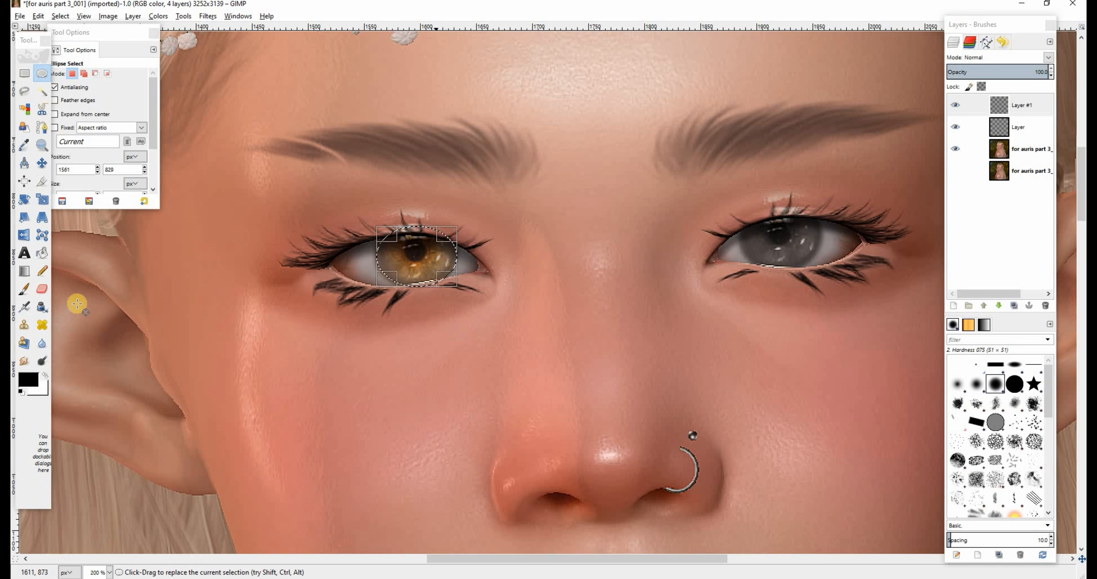
pyautogui.press('a')
pyautogui.moveTo(379, 280); pyautogui.dragTo(372, 278)
pyautogui.click(474, 264)
pyautogui.moveTo(464, 256); pyautogui.dragTo(444, 305)
# Select the grey iris with an ellipse of about 74 × 62 pixels, airbrush its rim black, and clear the selection
pyautogui.click(46, 73)
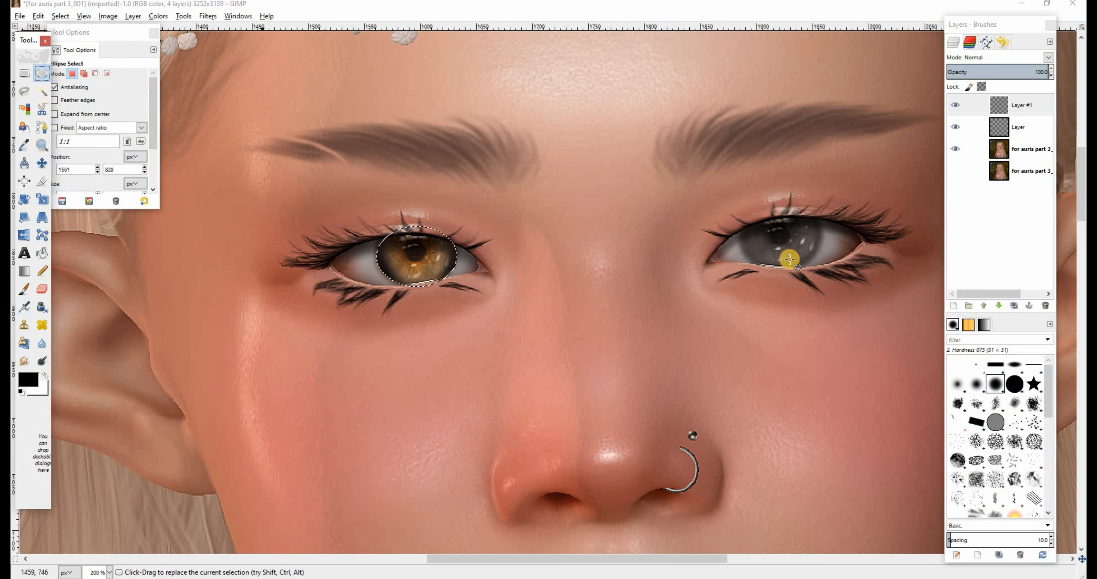
pyautogui.moveTo(742, 201); pyautogui.dragTo(818, 270)
pyautogui.moveTo(751, 243); pyautogui.dragTo(747, 245)
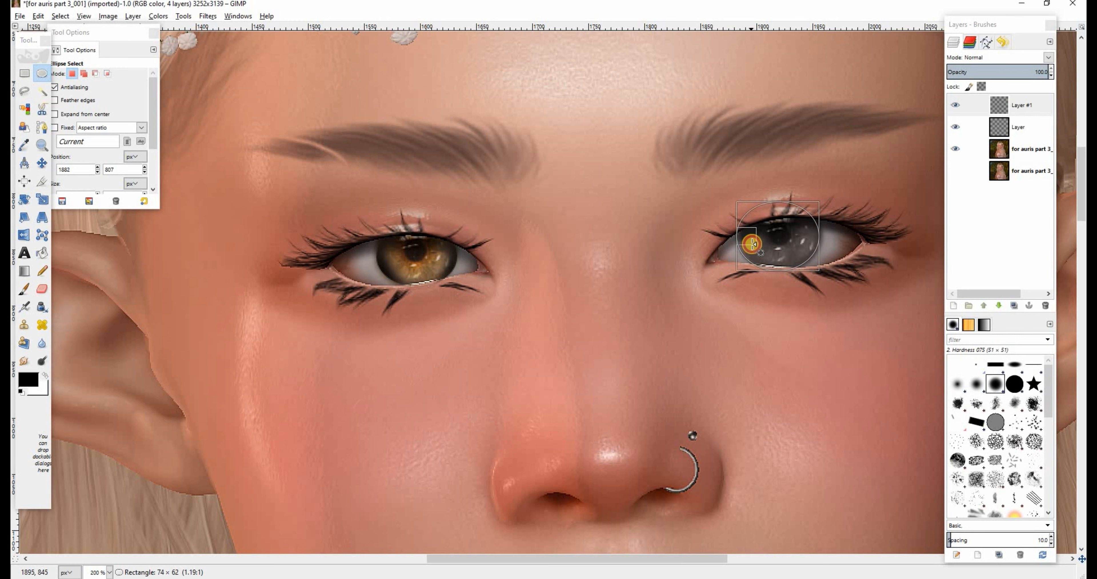
pyautogui.click(23, 315)
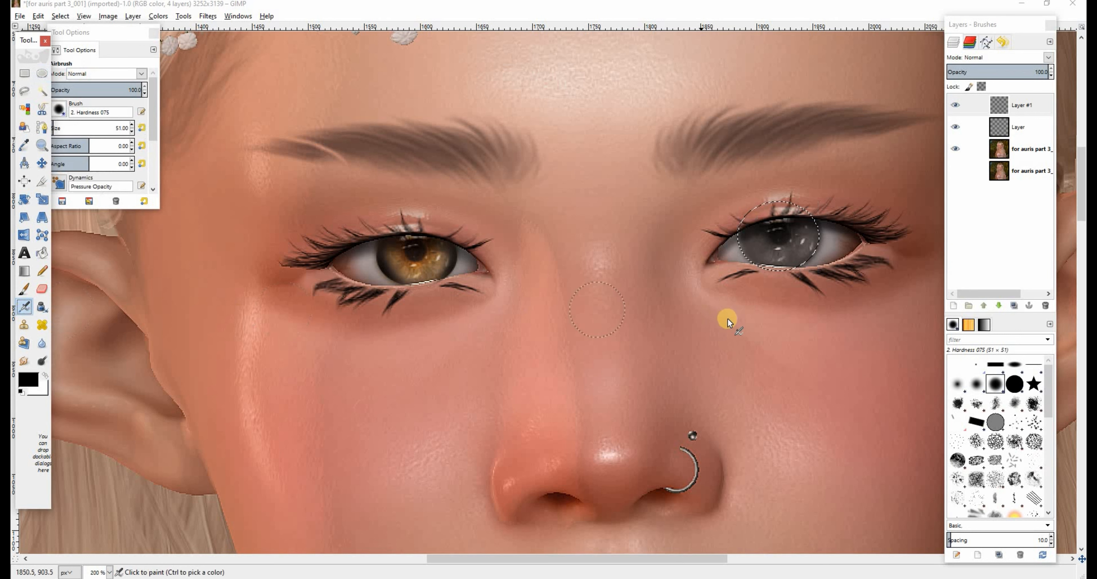
pyautogui.moveTo(721, 248)
pyautogui.mouseDown()
pyautogui.moveTo(750, 289)
pyautogui.moveTo(723, 257)
pyautogui.moveTo(739, 277)
pyautogui.moveTo(805, 284)
pyautogui.mouseUp()
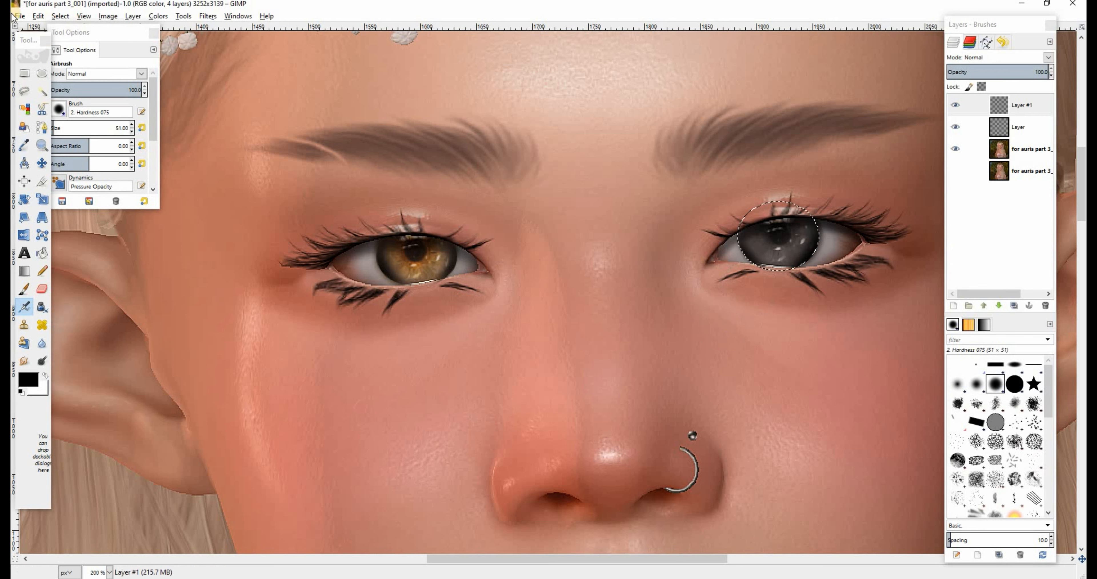
pyautogui.click(60, 17)
pyautogui.click(75, 41)
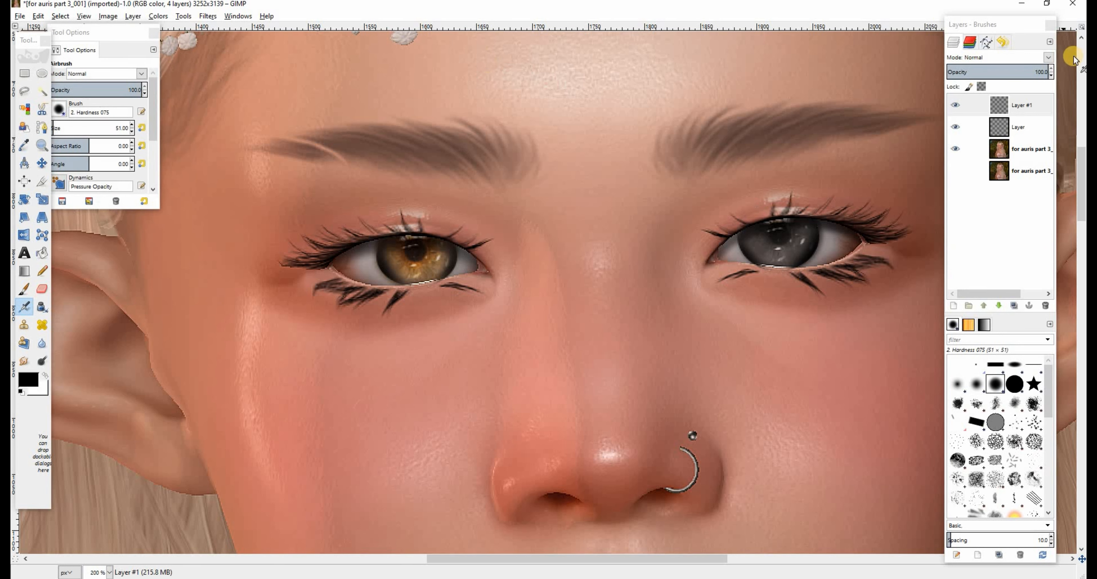
# Set the iris shading layer's blending mode to Overlay and adjust its opacity
pyautogui.click(1048, 57)
pyautogui.click(992, 193)
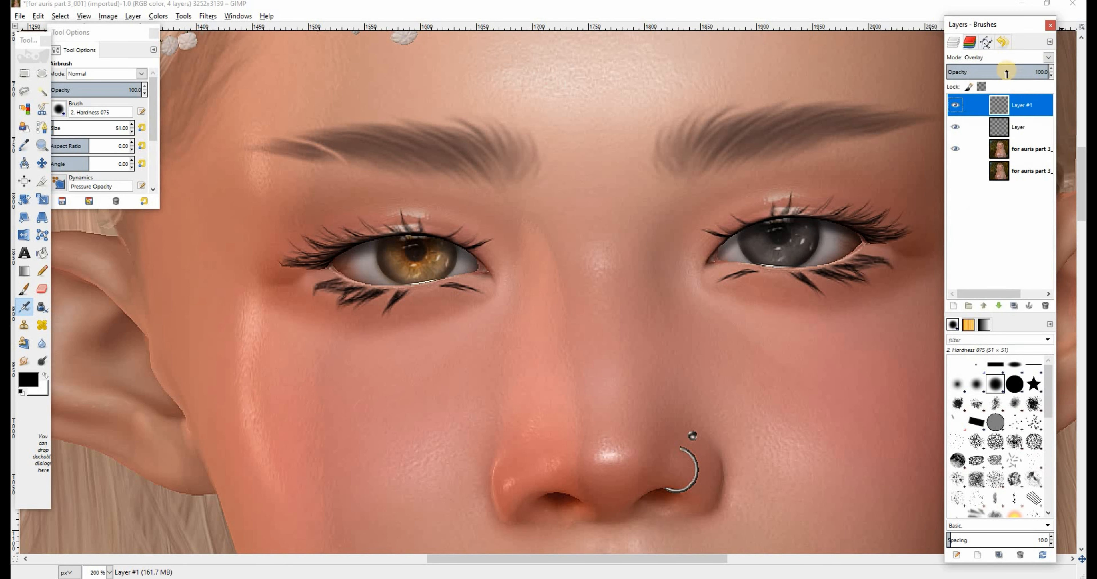
pyautogui.click(1005, 72)
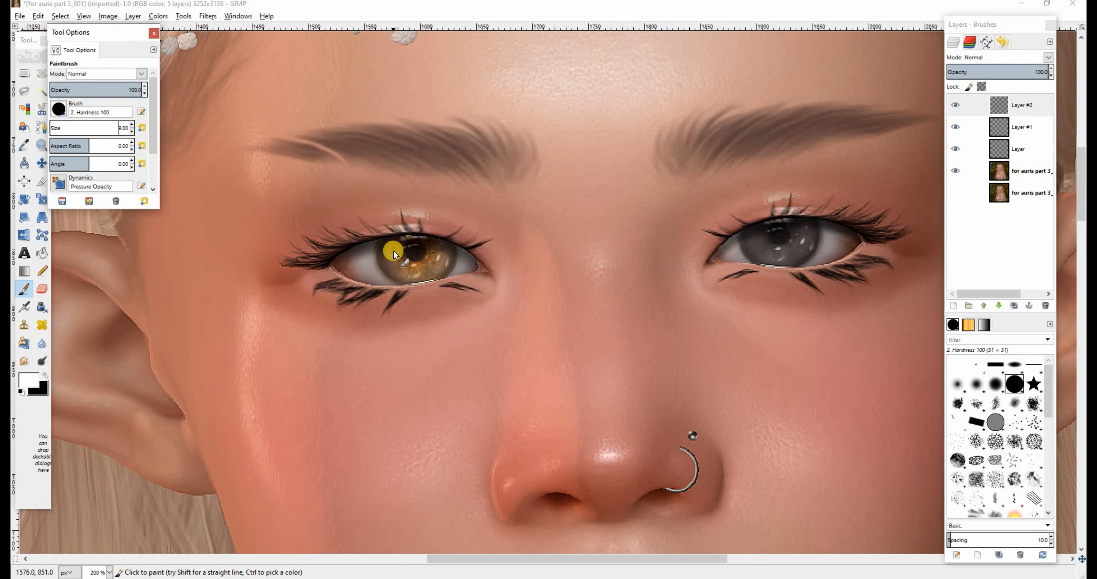
# Paint a round white highlight on each iris on Layer #2, using the Paintbrush with 2. Hardness 100 at size 9
pyautogui.click(393, 250)
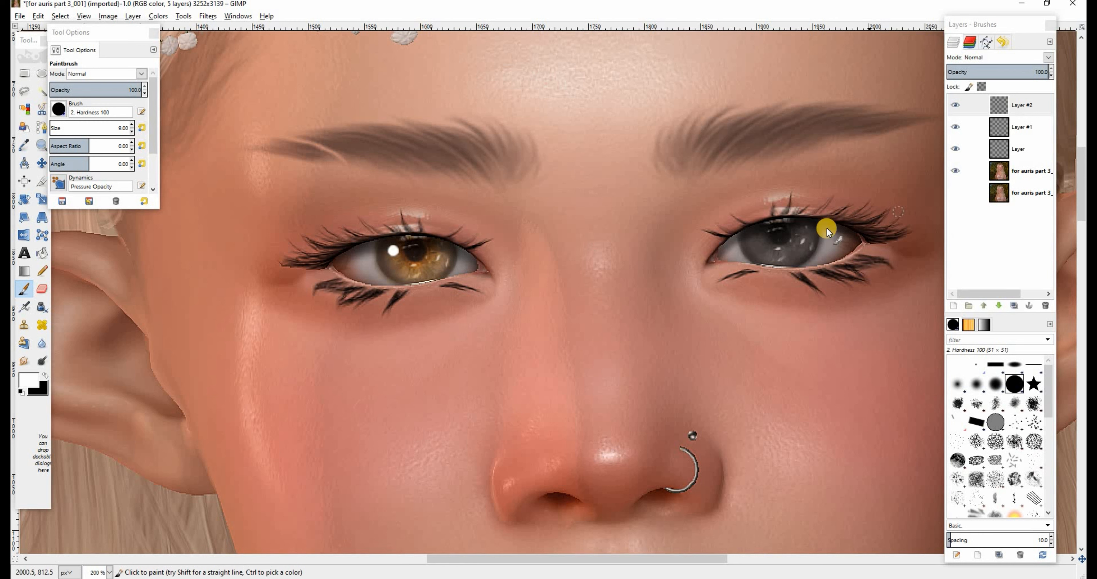
pyautogui.click(798, 230)
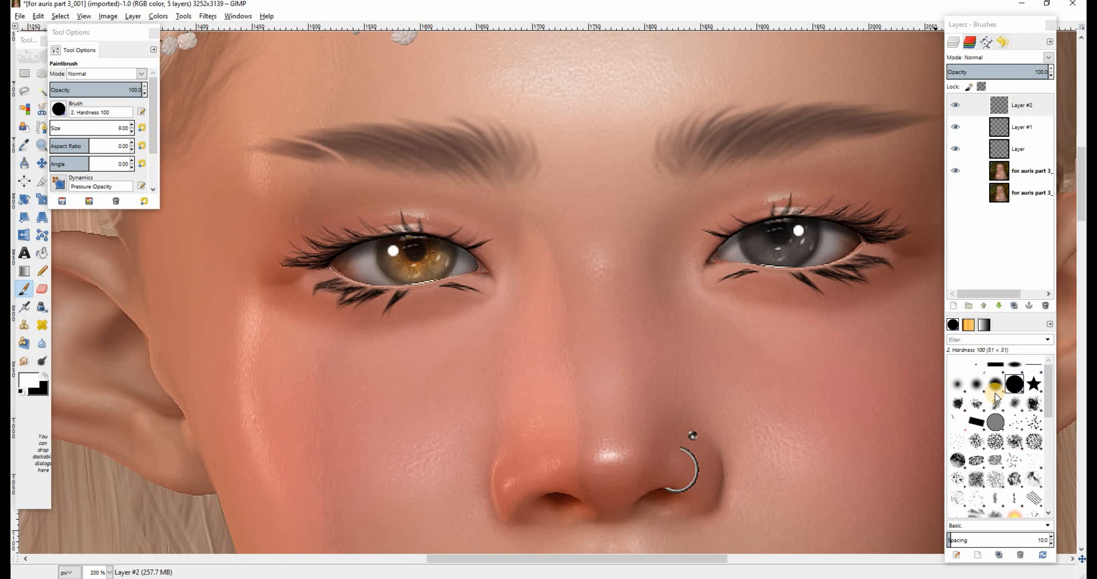
# Set up the Airbrush with the 2. Hardness 075 brush, and add a new layer above the highlights
pyautogui.click(994, 384)
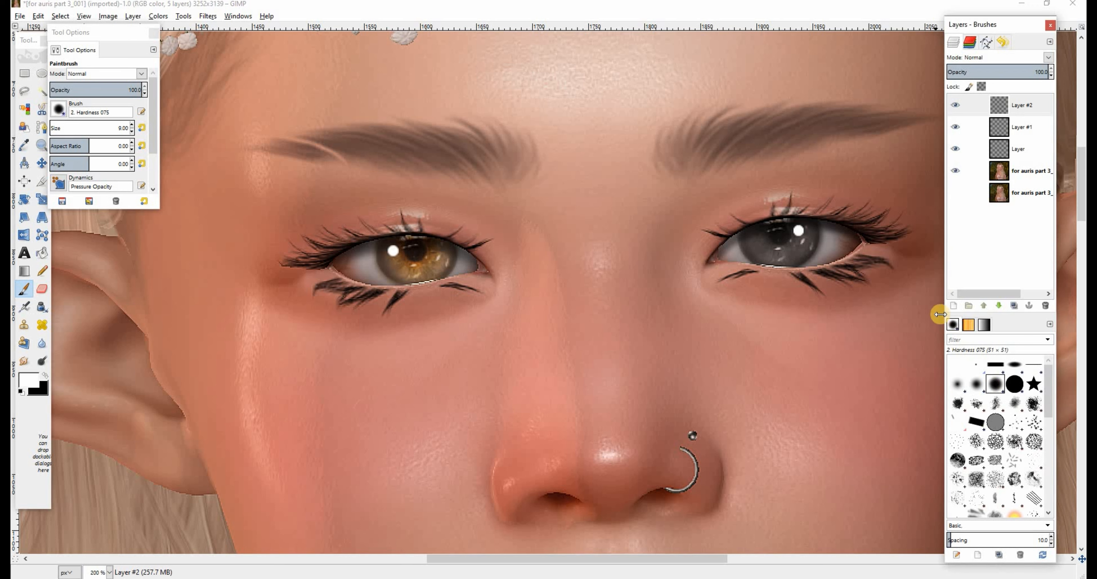
pyautogui.click(25, 308)
pyautogui.click(953, 305)
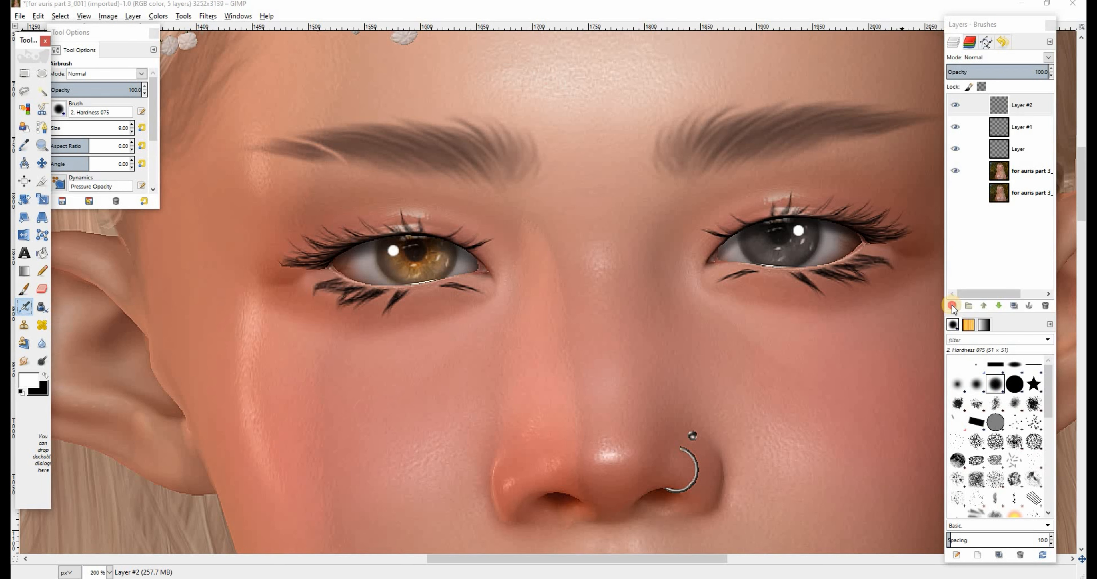
pyautogui.click(564, 369)
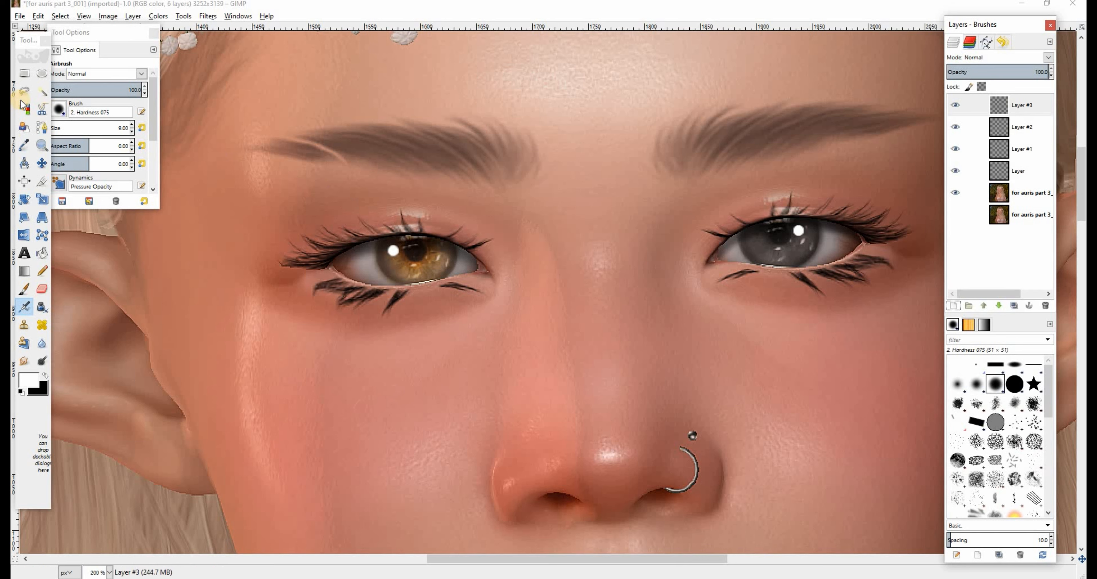
# Draw a large elliptical selection around the golden eye and the skin beneath it, positioned at about 1495, 821 pixels
pyautogui.click(42, 73)
pyautogui.moveTo(314, 211); pyautogui.dragTo(520, 373)
pyautogui.moveTo(428, 360); pyautogui.dragTo(428, 306)
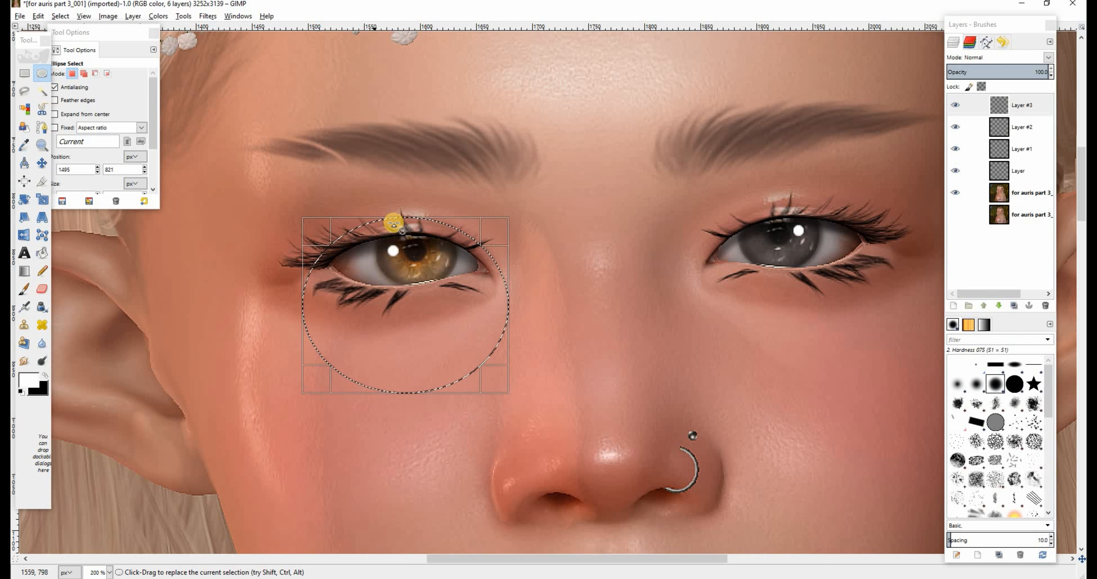
# Switch the foreground colour to black and set the Airbrush size to about 128
pyautogui.click(45, 373)
pyautogui.press('a')
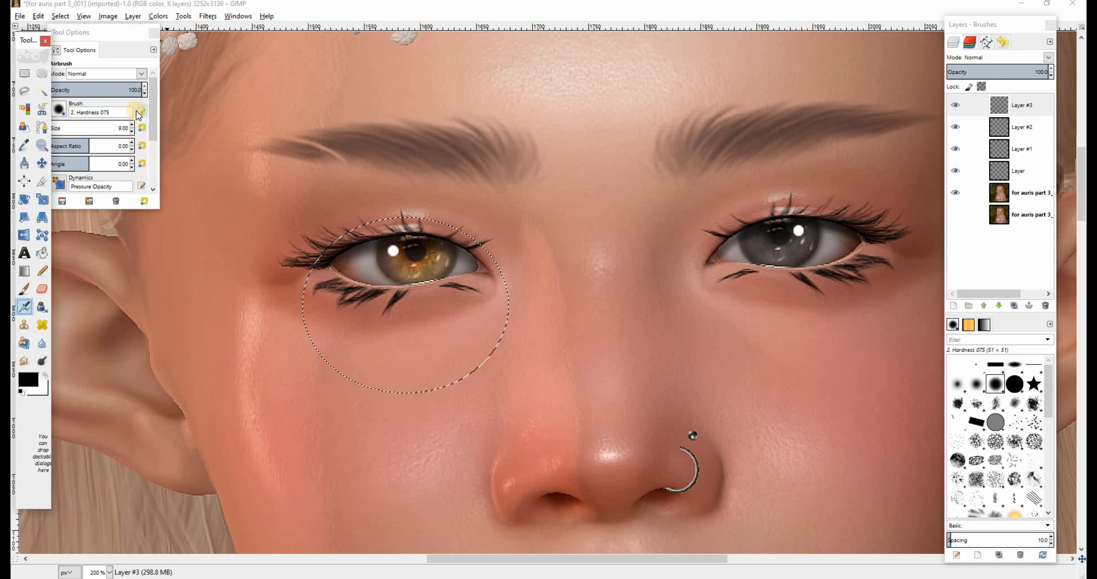
pyautogui.click(58, 128)
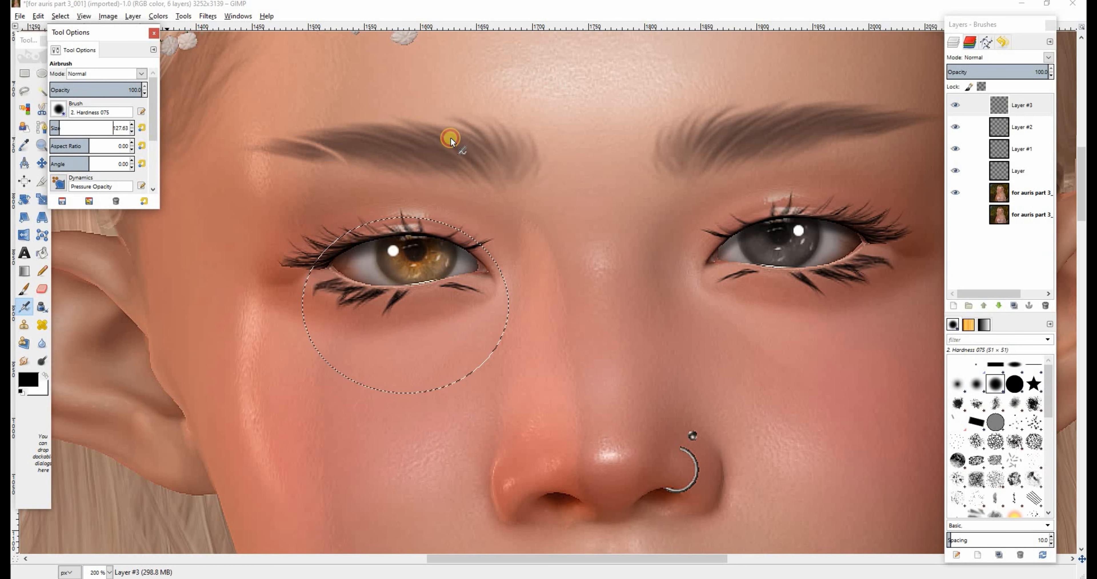
# Set the Airbrush size to about 92.63 and shade along the selection's upper edge above the golden eye
pyautogui.click(131, 134)
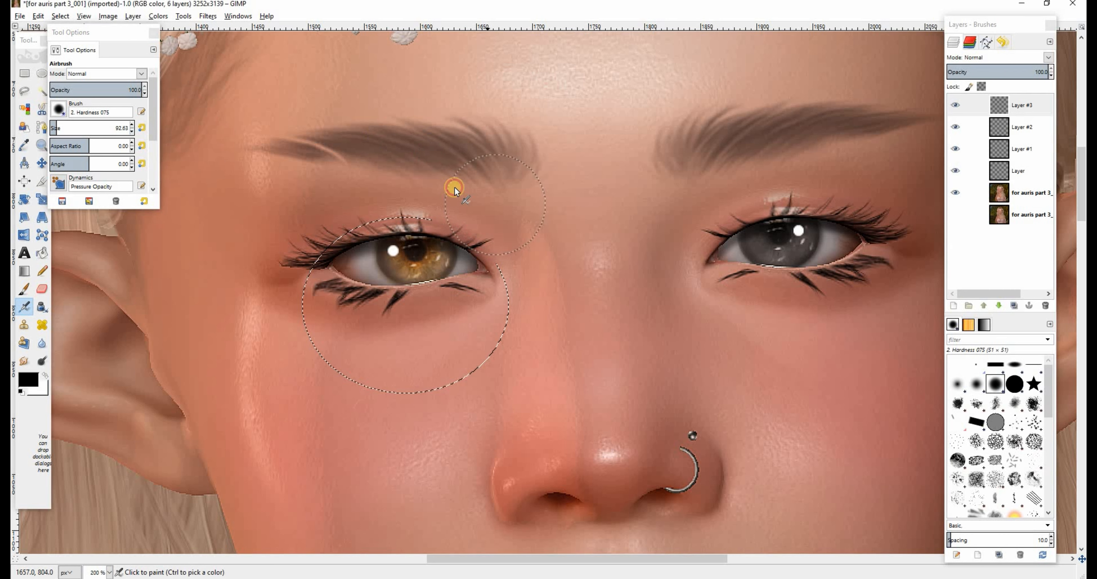
pyautogui.moveTo(424, 178)
pyautogui.mouseDown()
pyautogui.moveTo(397, 164)
pyautogui.moveTo(367, 178)
pyautogui.moveTo(565, 162)
pyautogui.mouseUp()
# Make a large elliptical selection around the grey eye and the skin beneath it, and airbrush black shading along its upper edge
pyautogui.click(41, 73)
pyautogui.moveTo(675, 210)
pyautogui.mouseDown()
pyautogui.moveTo(908, 400)
pyautogui.moveTo(898, 409)
pyautogui.moveTo(909, 406)
pyautogui.mouseUp()
pyautogui.moveTo(826, 330); pyautogui.dragTo(831, 321)
pyautogui.moveTo(699, 302); pyautogui.dragTo(710, 306)
pyautogui.moveTo(826, 321); pyautogui.dragTo(820, 321)
pyautogui.press('a')
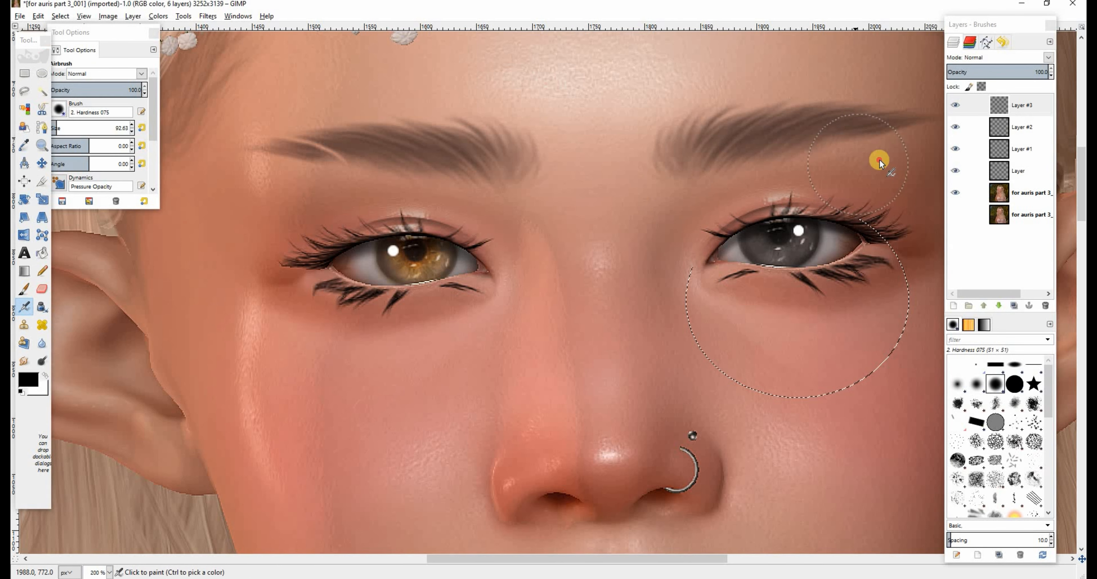
pyautogui.moveTo(797, 172)
pyautogui.mouseDown()
pyautogui.moveTo(751, 166)
pyautogui.moveTo(767, 168)
pyautogui.mouseUp()
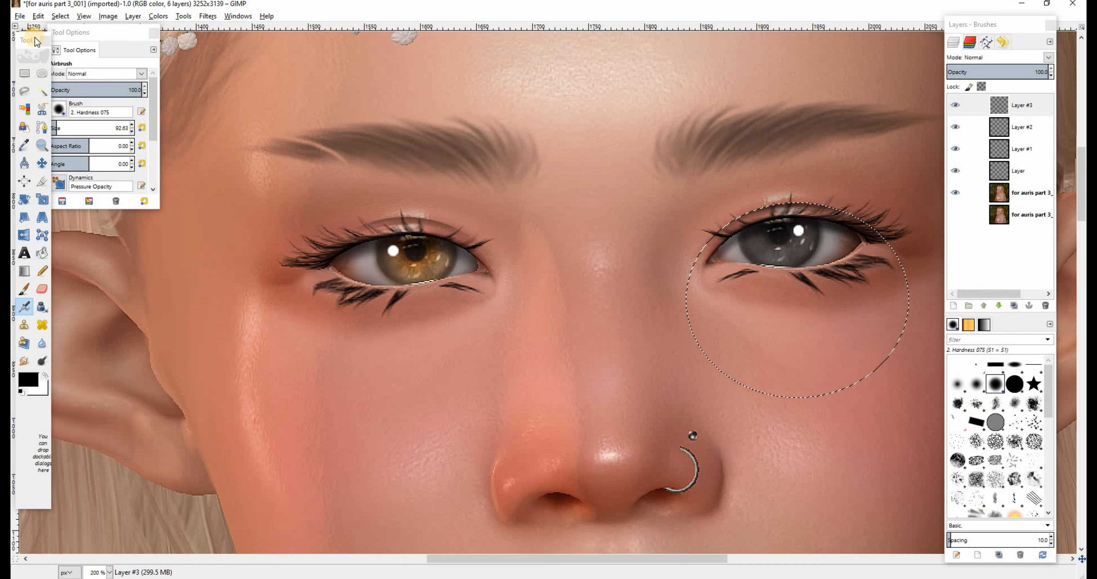
# Make an elliptical selection over the golden eye and its upper lid, and airbrush black shading along its lower edge beneath the eye
pyautogui.click(39, 71)
pyautogui.moveTo(256, 179); pyautogui.dragTo(480, 362)
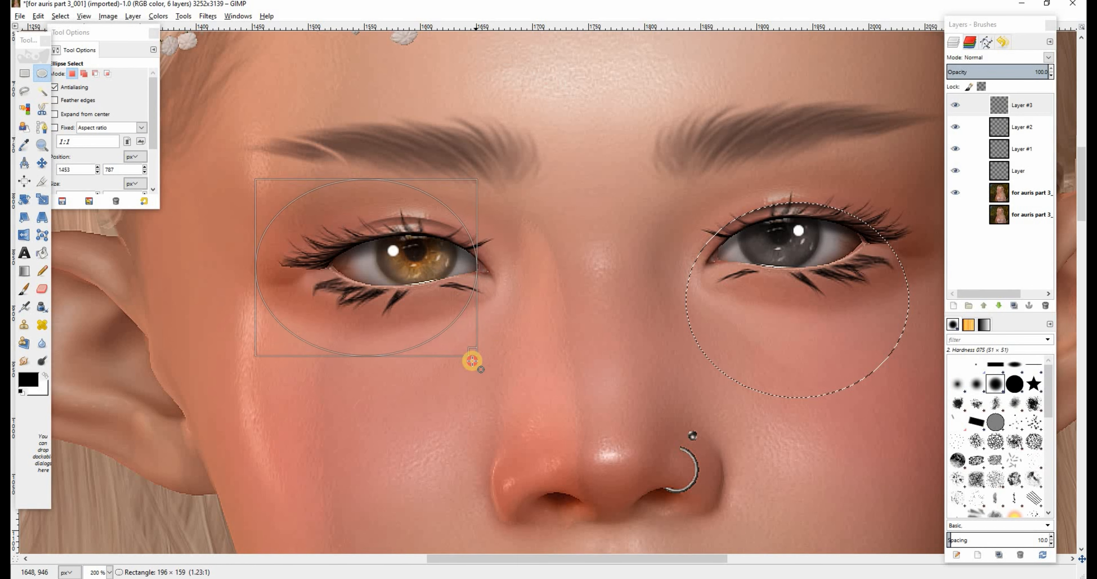
pyautogui.moveTo(401, 291)
pyautogui.mouseDown()
pyautogui.moveTo(439, 268)
pyautogui.moveTo(435, 256)
pyautogui.mouseUp()
pyautogui.click(24, 306)
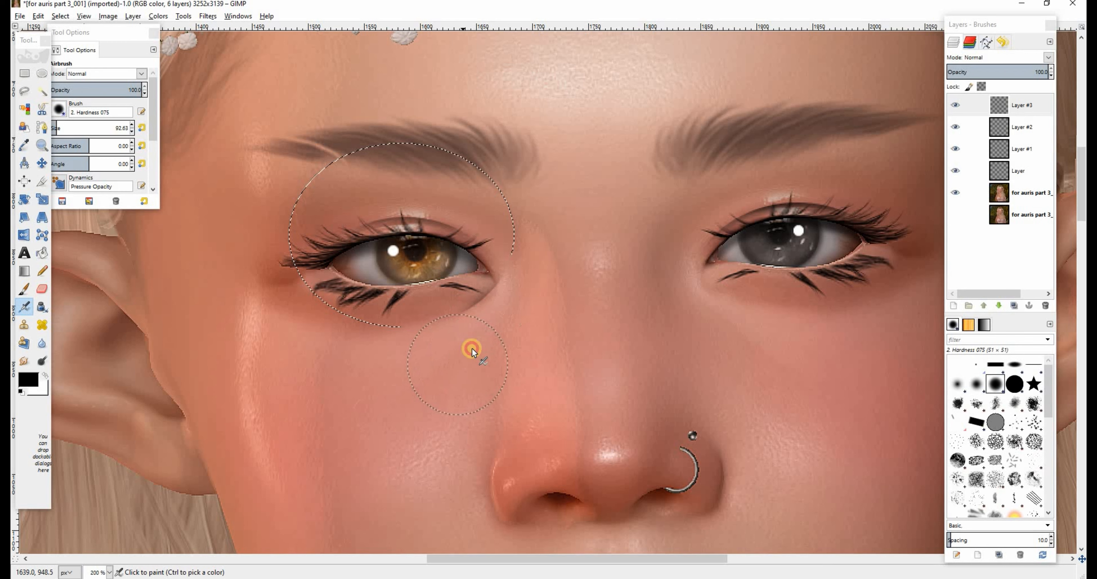
# Select an ellipse over the grey eye and upper lid, and airbrush a matching shadow along its lower edge beneath the eye
pyautogui.click(45, 74)
pyautogui.moveTo(661, 182); pyautogui.dragTo(861, 350)
pyautogui.moveTo(783, 233); pyautogui.dragTo(784, 217)
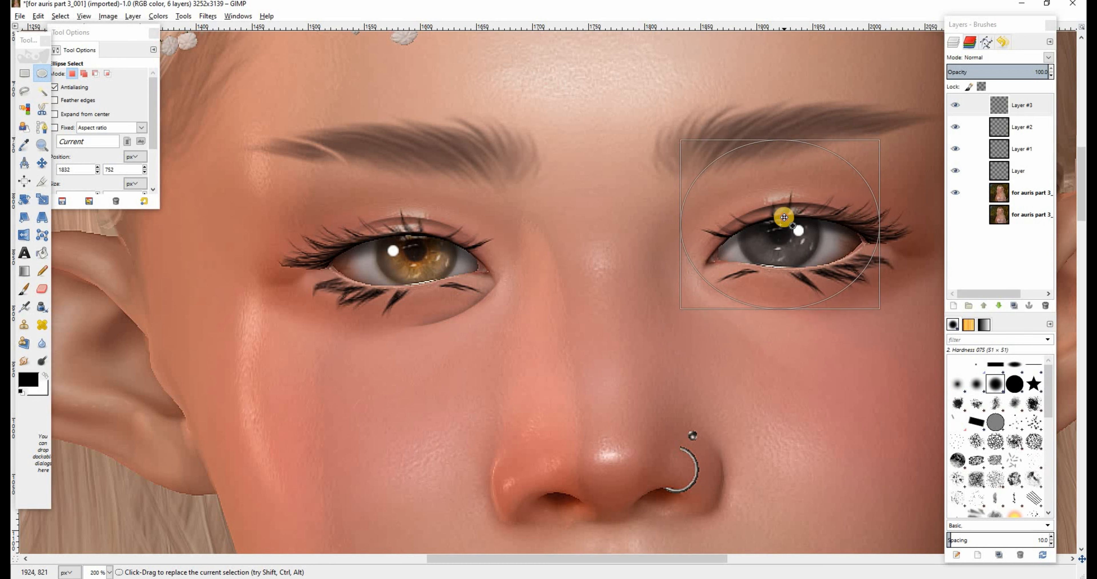
pyautogui.click(24, 307)
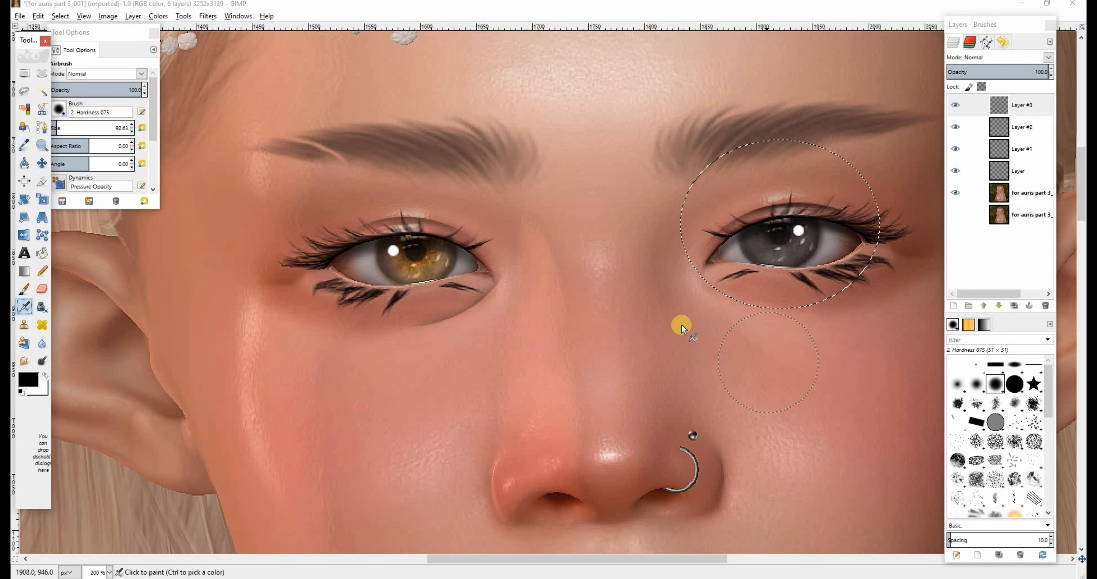
pyautogui.moveTo(667, 317)
pyautogui.mouseDown()
pyautogui.moveTo(654, 317)
pyautogui.moveTo(786, 352)
pyautogui.mouseUp()
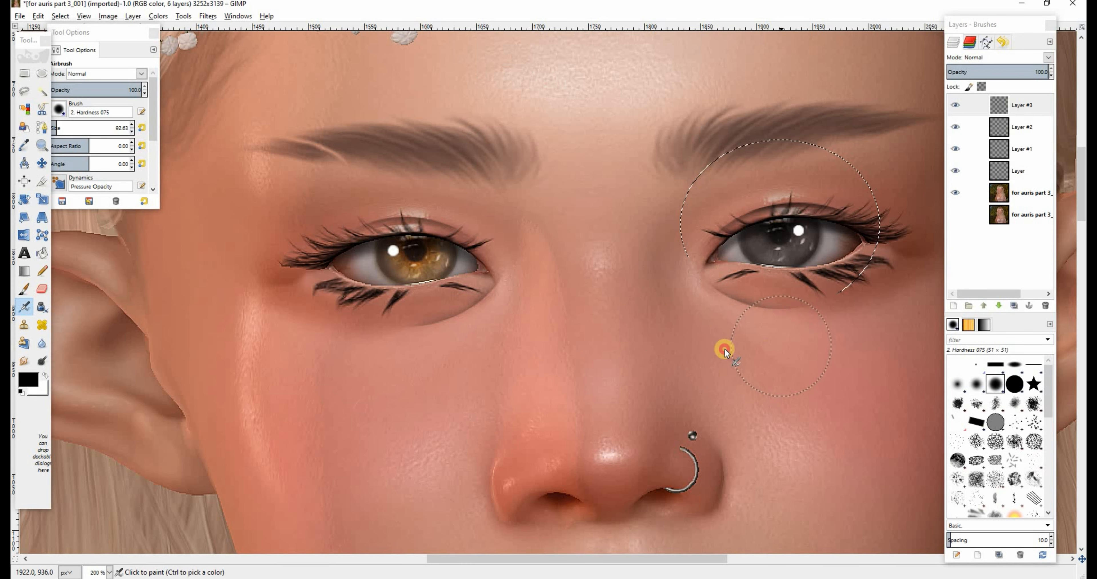
# Clear the elliptical selection and set the blend mode of Layer #3 to Overlay
pyautogui.click(60, 15)
pyautogui.click(73, 47)
pyautogui.click(1048, 58)
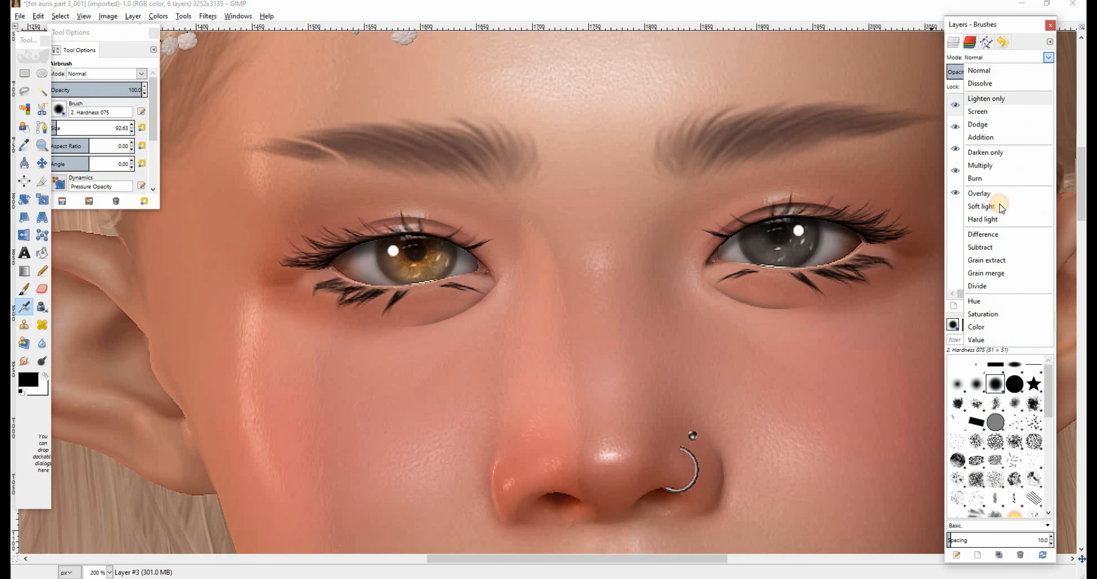
pyautogui.click(991, 195)
pyautogui.click(422, 256)
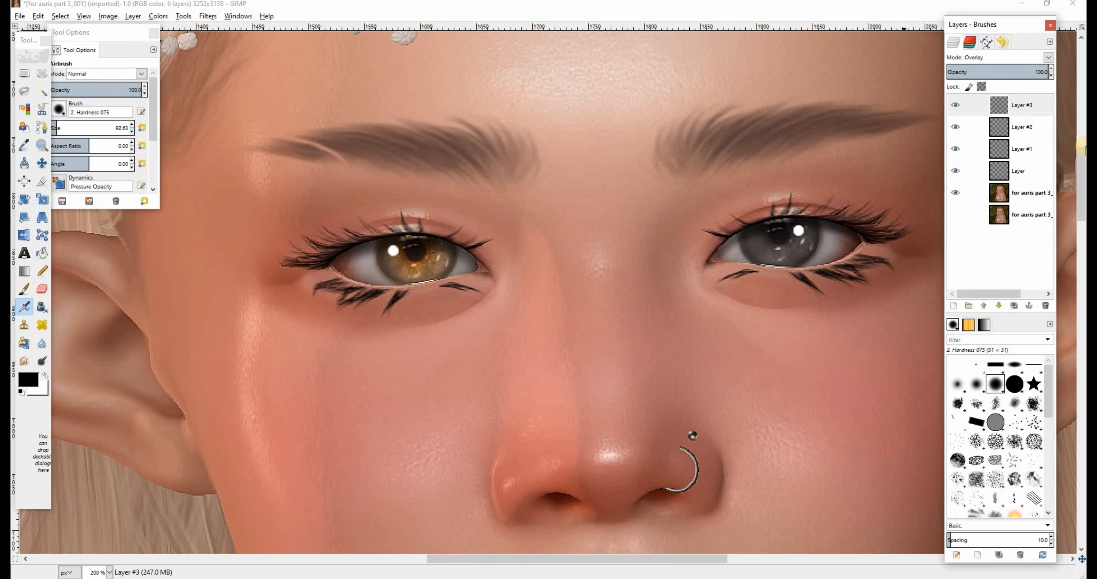
# On a new transparent layer, outline an eyeliner wing at the golden eye's outer corner with Free Select and airbrush it black
pyautogui.click(953, 305)
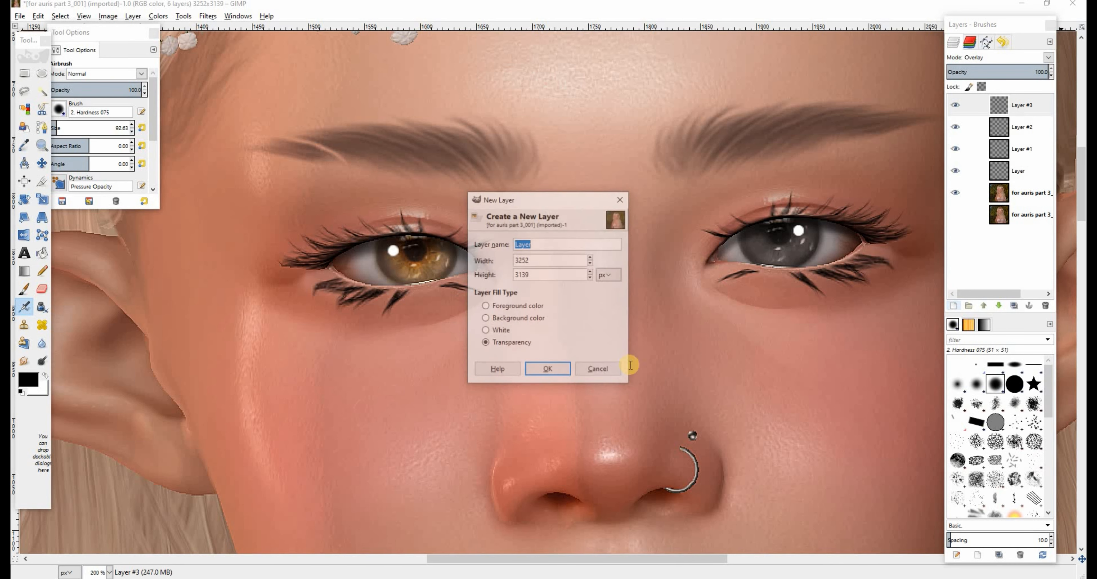
pyautogui.click(549, 370)
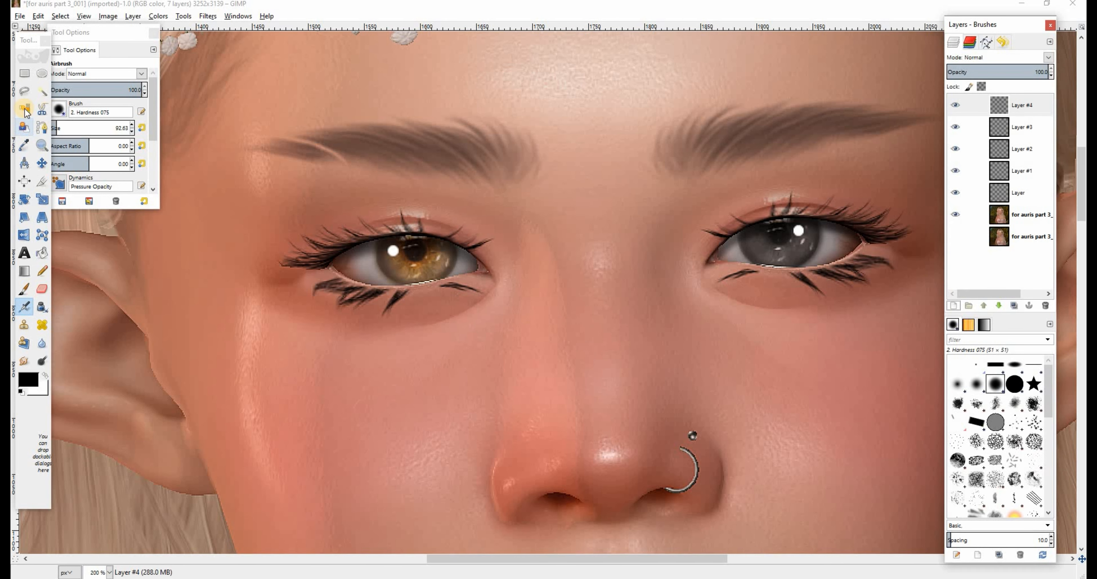
pyautogui.click(23, 90)
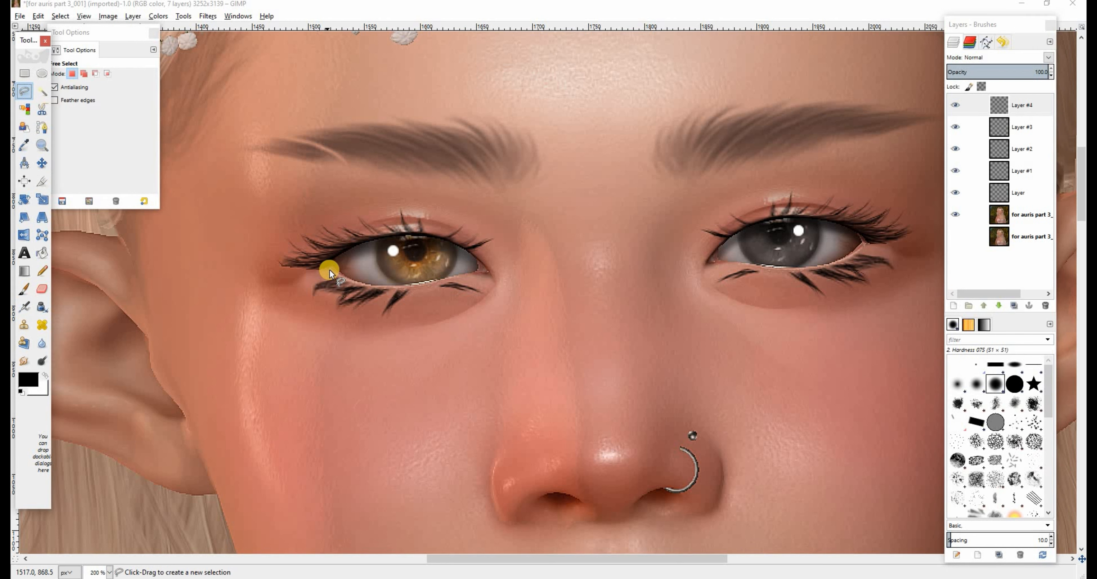
pyautogui.click(335, 274)
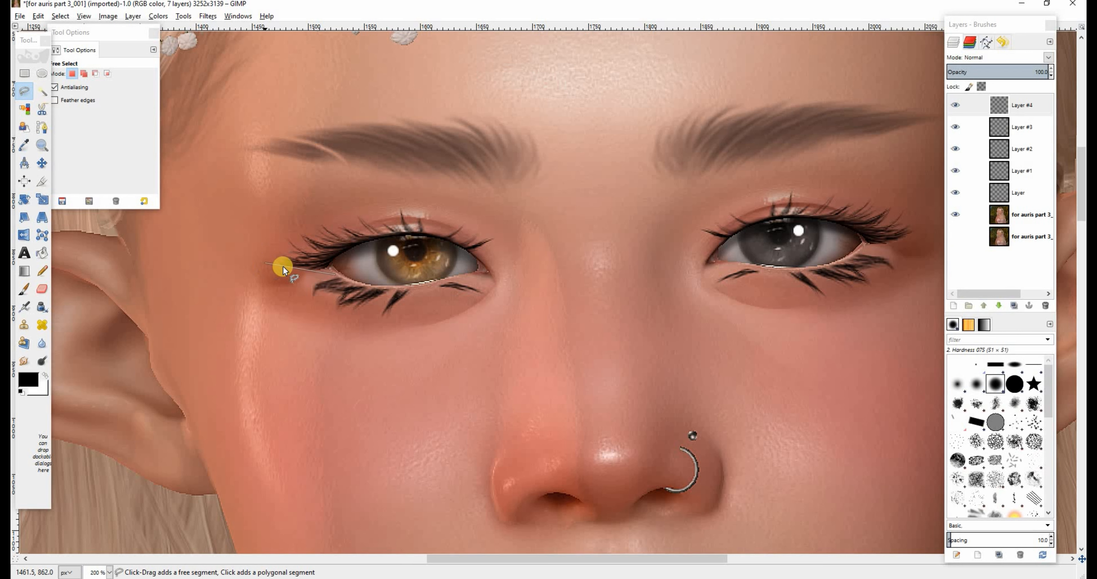
pyautogui.click(273, 250)
pyautogui.click(410, 232)
pyautogui.click(360, 241)
pyautogui.click(339, 252)
pyautogui.click(328, 263)
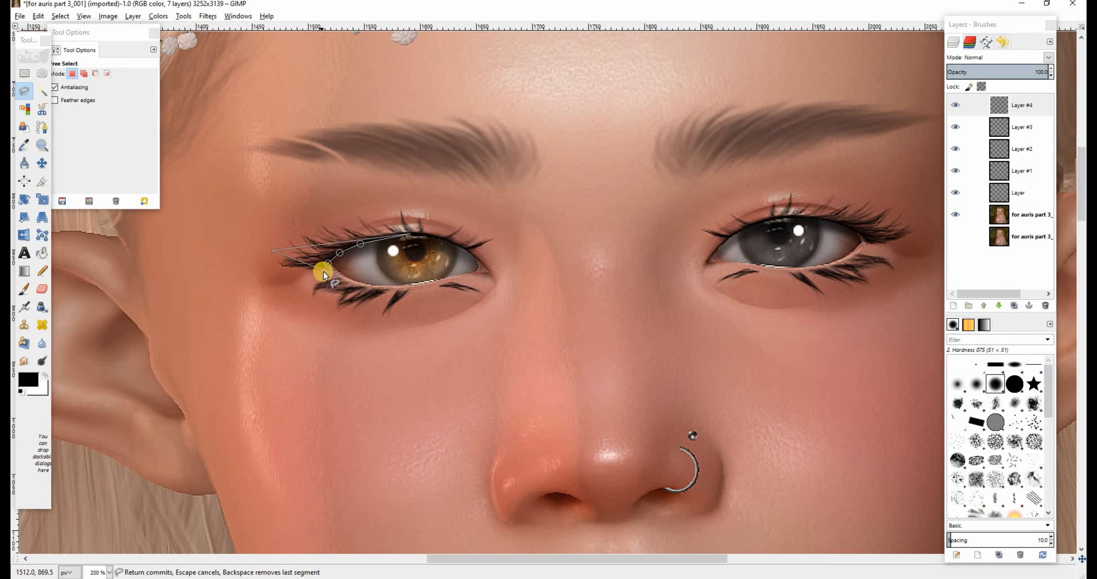
pyautogui.doubleClick(334, 272)
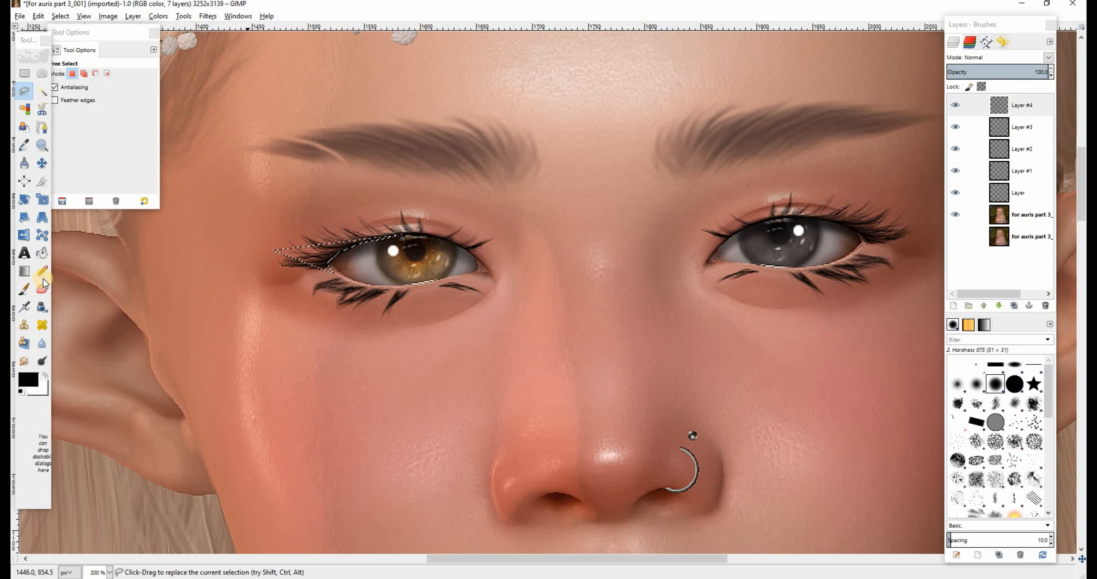
pyautogui.click(25, 307)
pyautogui.moveTo(284, 276); pyautogui.dragTo(492, 230)
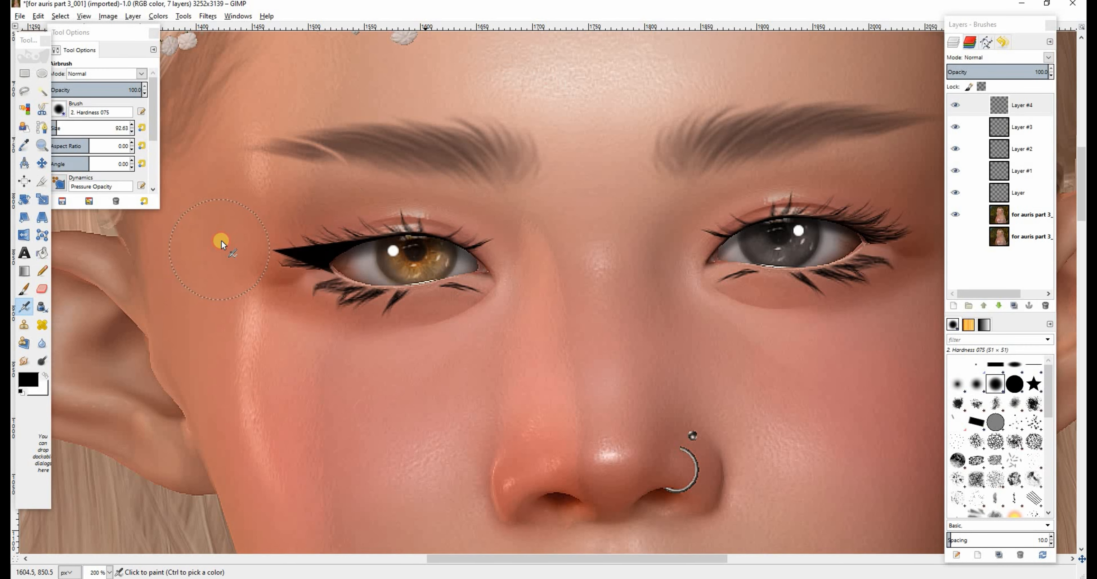
# Outline a matching eyeliner wing at the outer corner of the grey eye with Free Select
pyautogui.click(24, 98)
pyautogui.moveTo(571, 557); pyautogui.dragTo(630, 558)
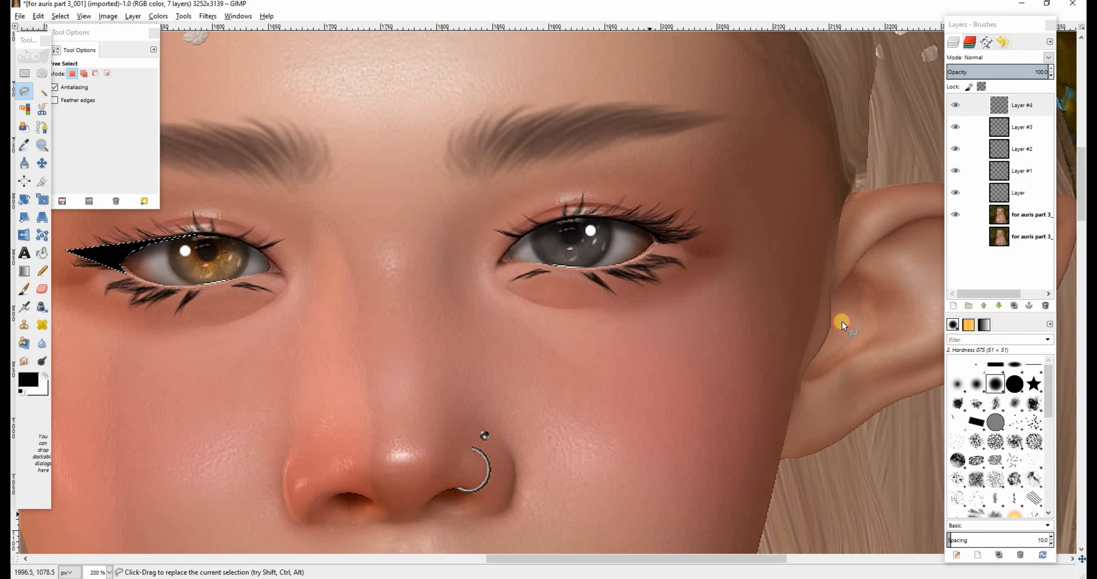
pyautogui.click(649, 251)
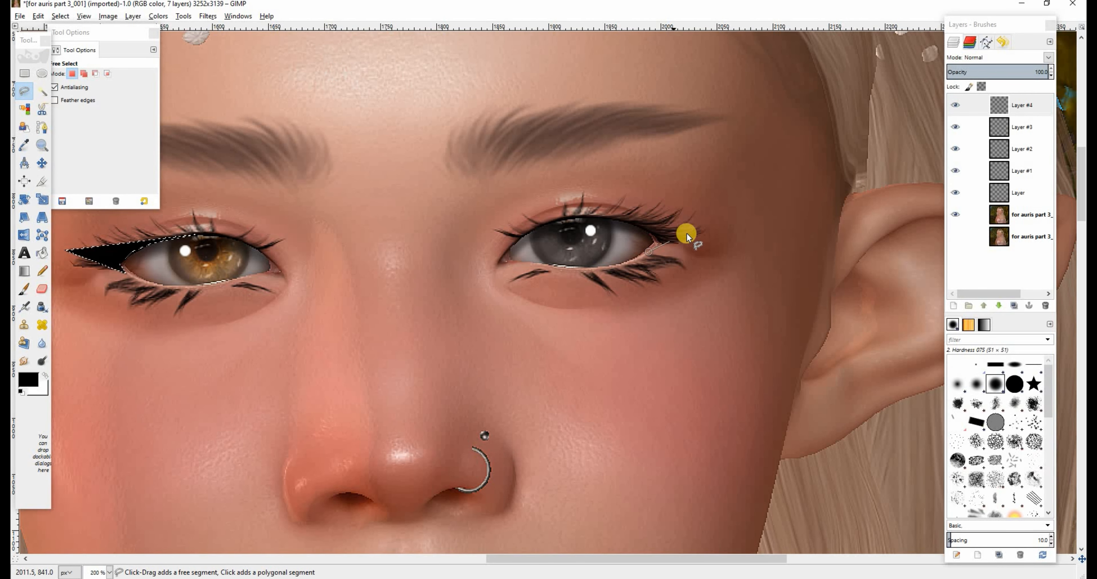
pyautogui.click(708, 222)
pyautogui.click(571, 217)
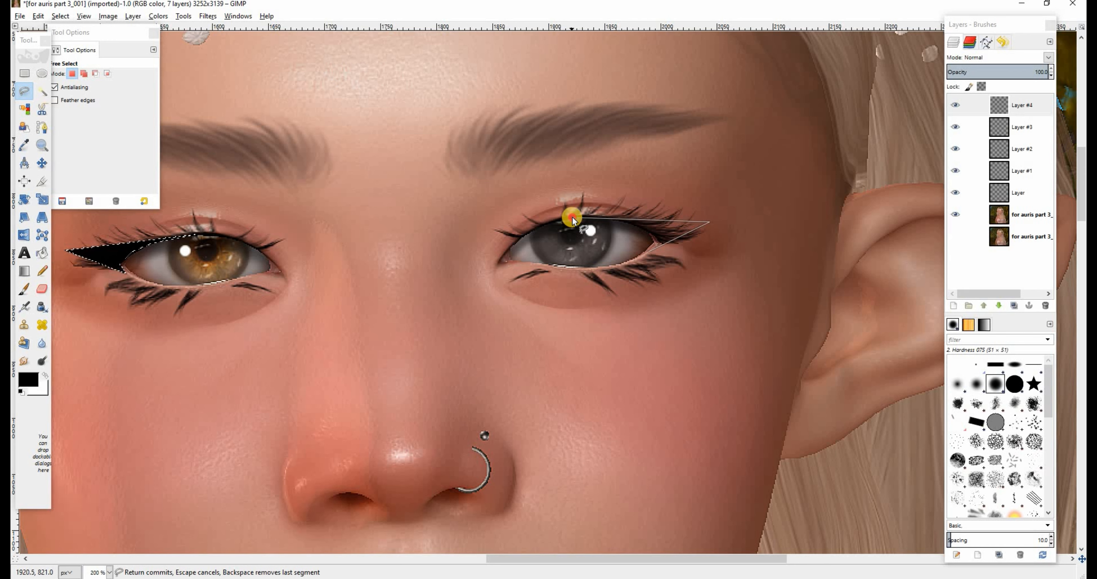
pyautogui.click(606, 221)
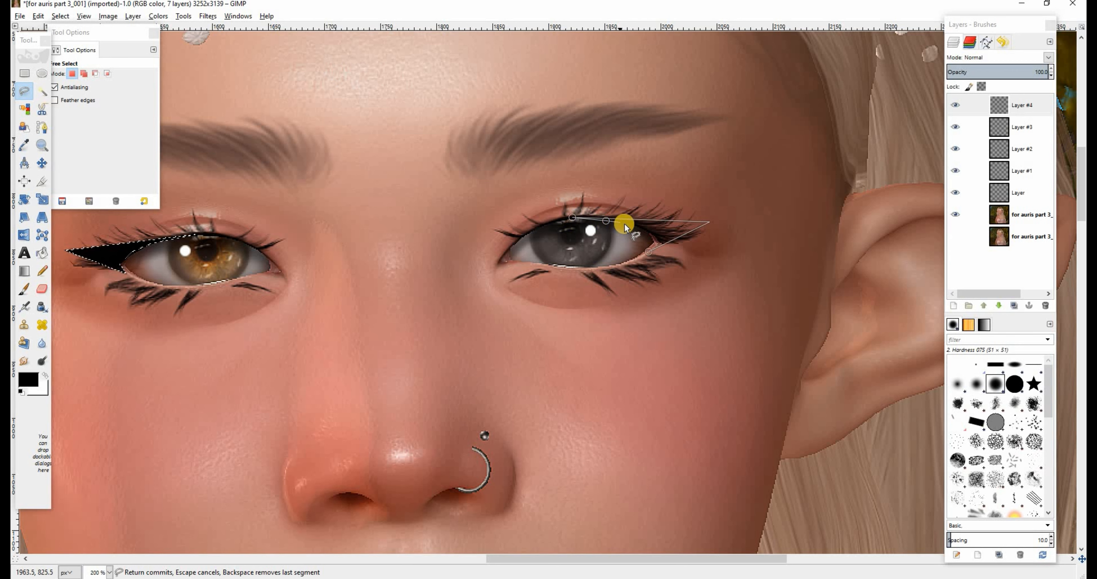
pyautogui.click(629, 225)
pyautogui.doubleClick(651, 241)
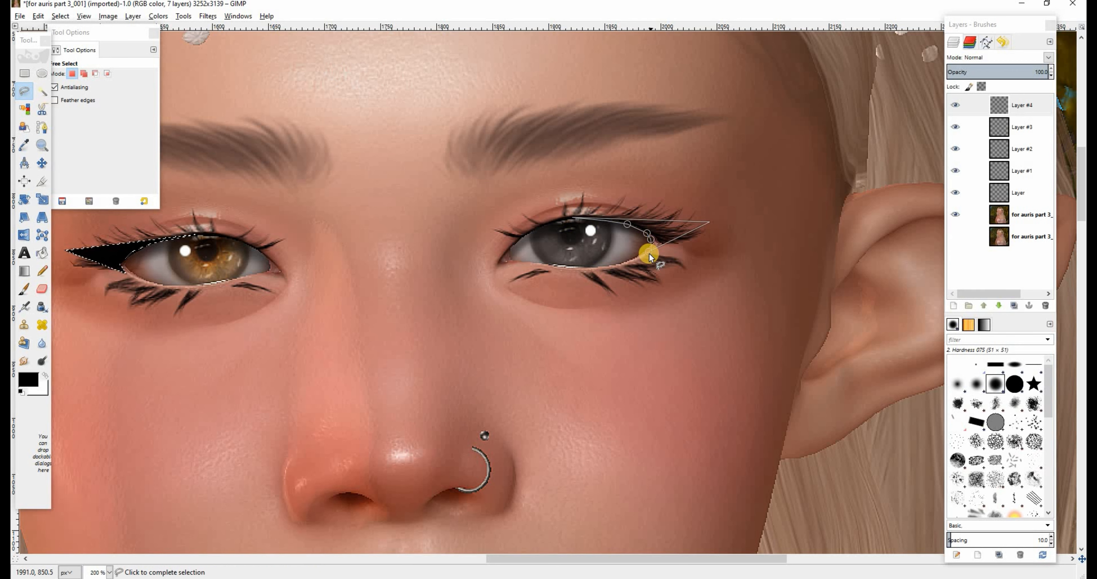
# Fill the grey eye's wing selection with black using the Airbrush, and clear the selection
pyautogui.click(24, 306)
pyautogui.moveTo(698, 226)
pyautogui.mouseDown()
pyautogui.moveTo(680, 235)
pyautogui.moveTo(639, 223)
pyautogui.mouseUp()
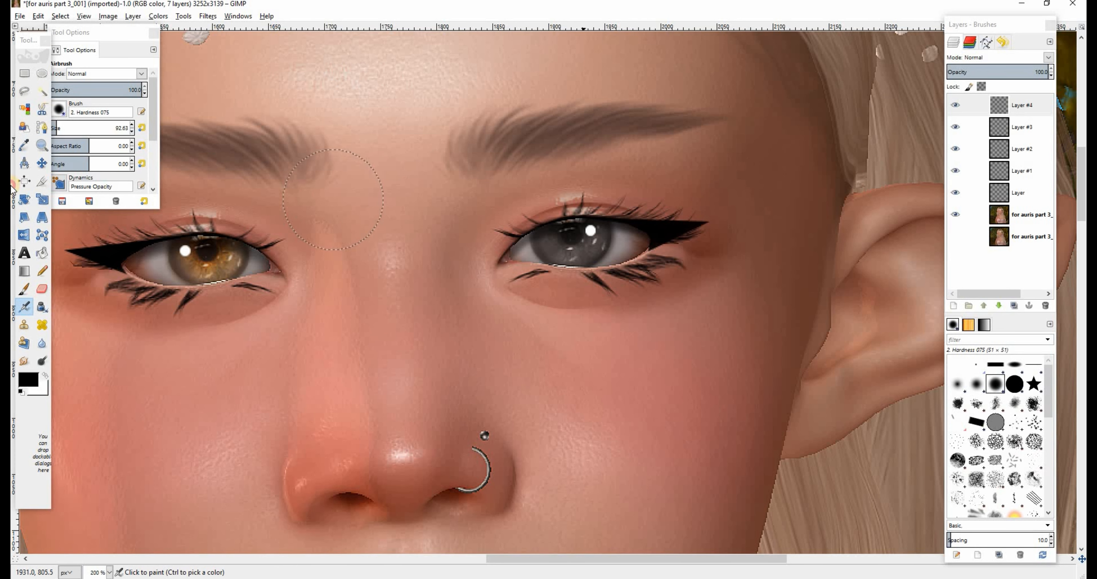
pyautogui.click(59, 17)
pyautogui.click(81, 50)
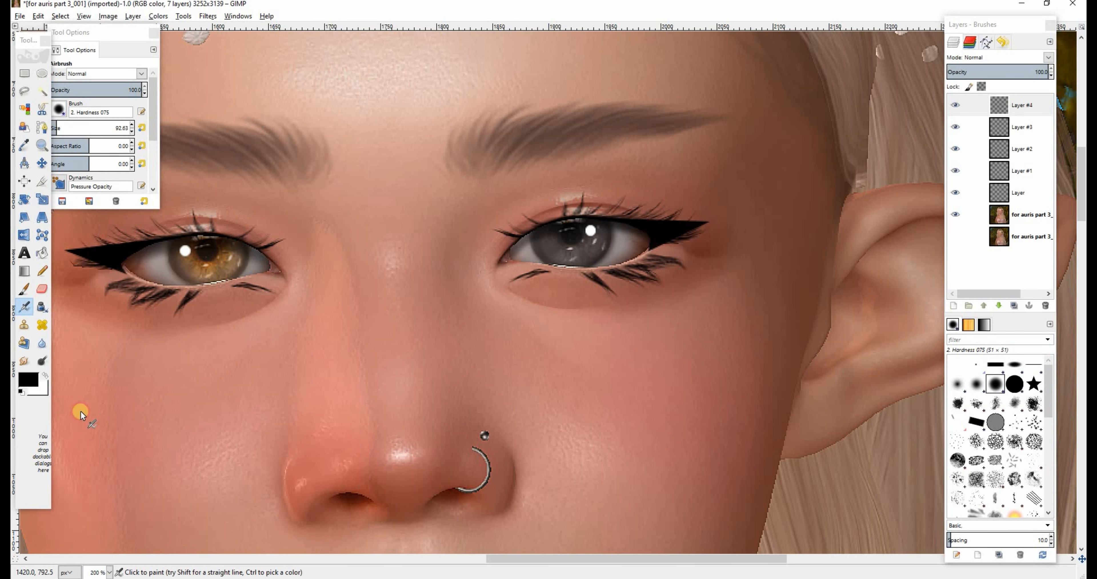
# Add a new transparent layer above the eyeliner wings on Layer #4
pyautogui.click(110, 570)
pyautogui.click(103, 506)
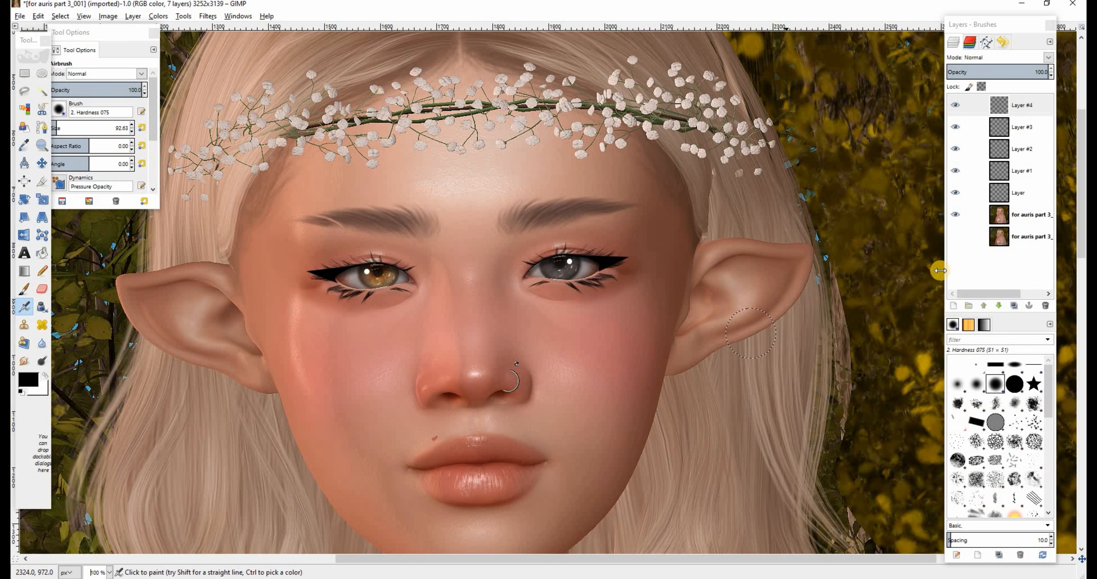
pyautogui.click(953, 305)
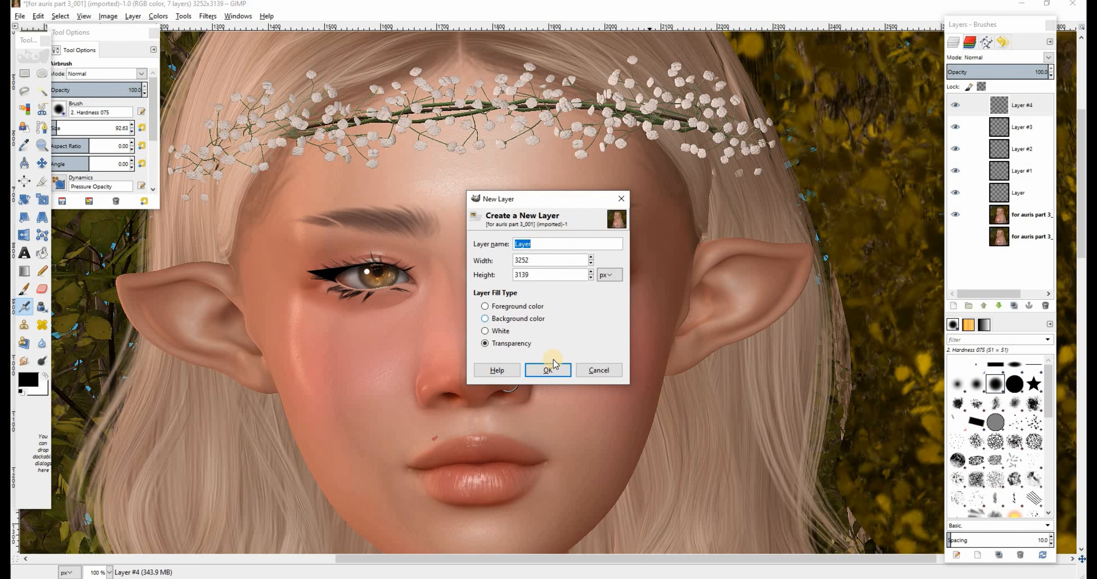
pyautogui.click(549, 370)
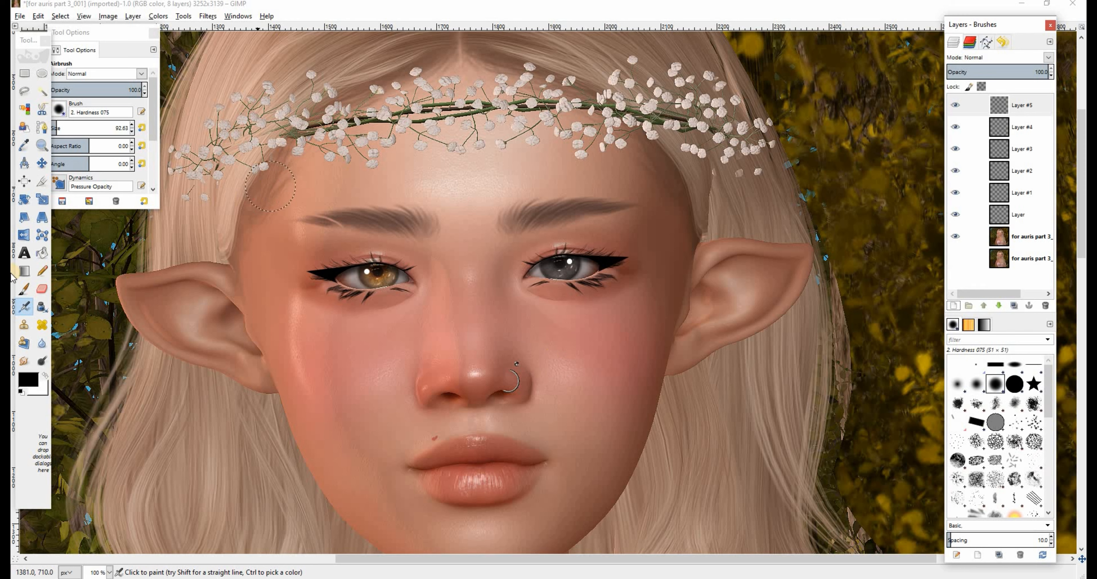
# Draw a free selection bordering the grey eye's inner corner and airbrush a pointed black liner along that edge
pyautogui.click(109, 571)
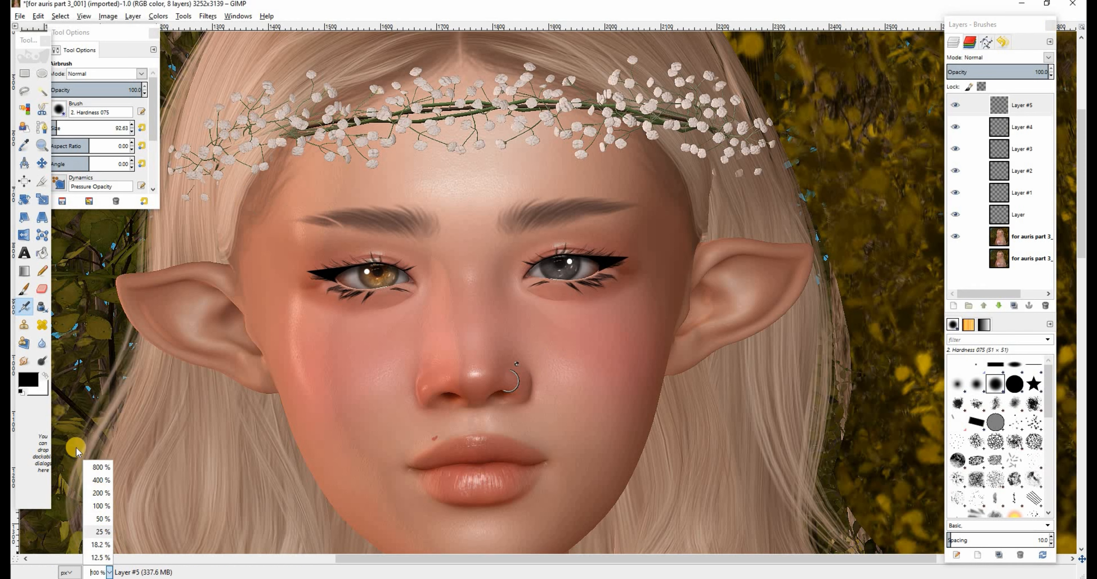
pyautogui.click(46, 144)
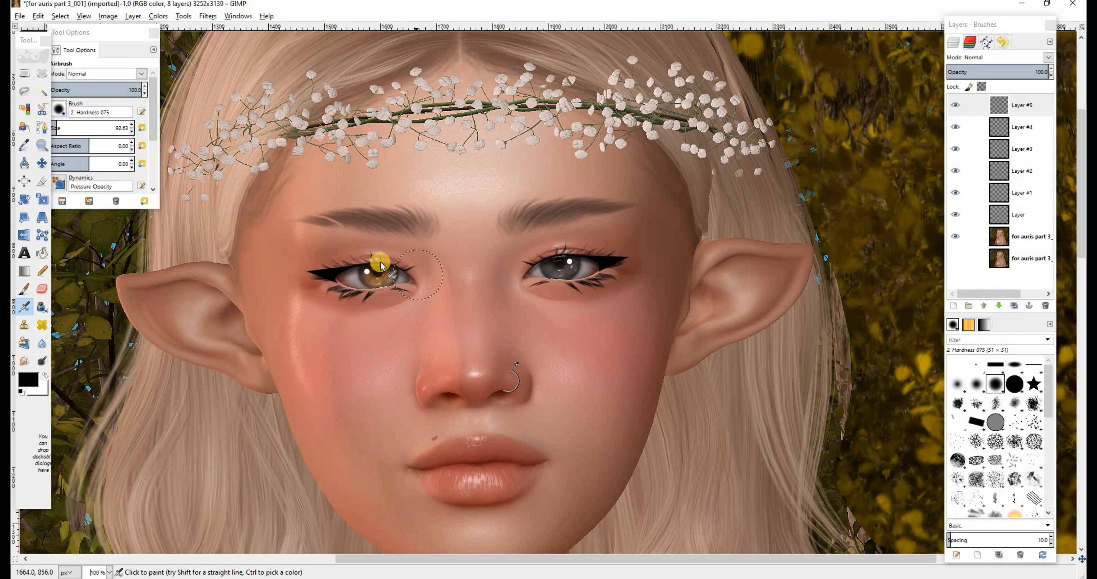
pyautogui.click(416, 227)
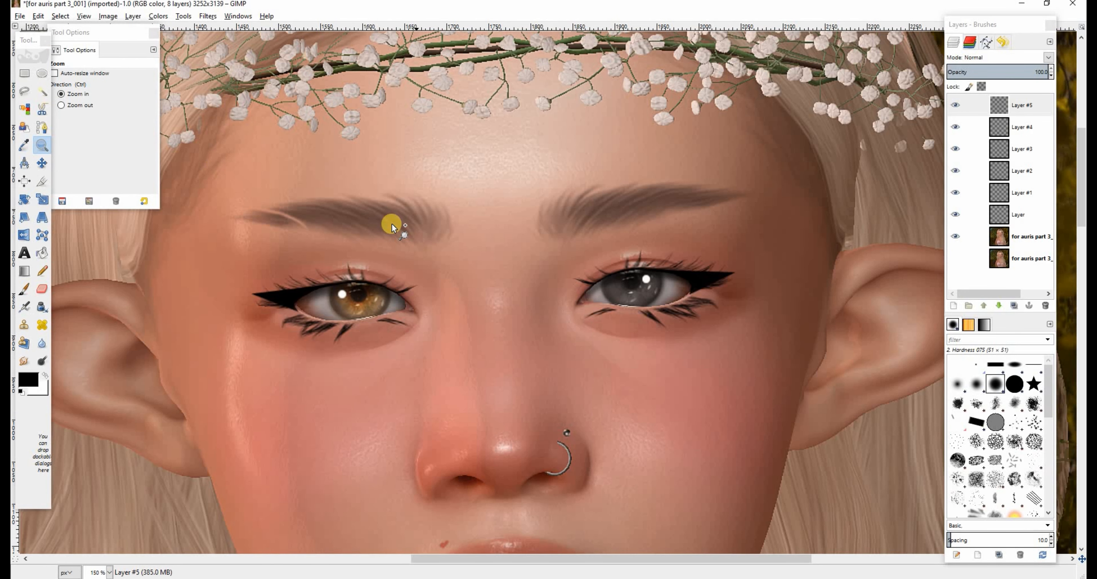
pyautogui.click(27, 96)
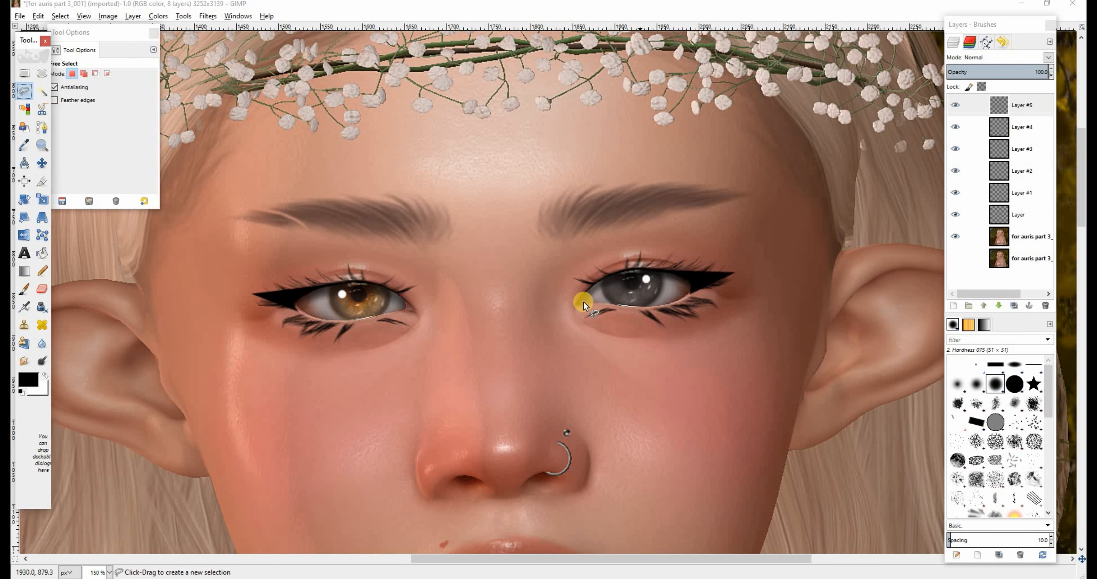
pyautogui.click(570, 310)
pyautogui.click(587, 288)
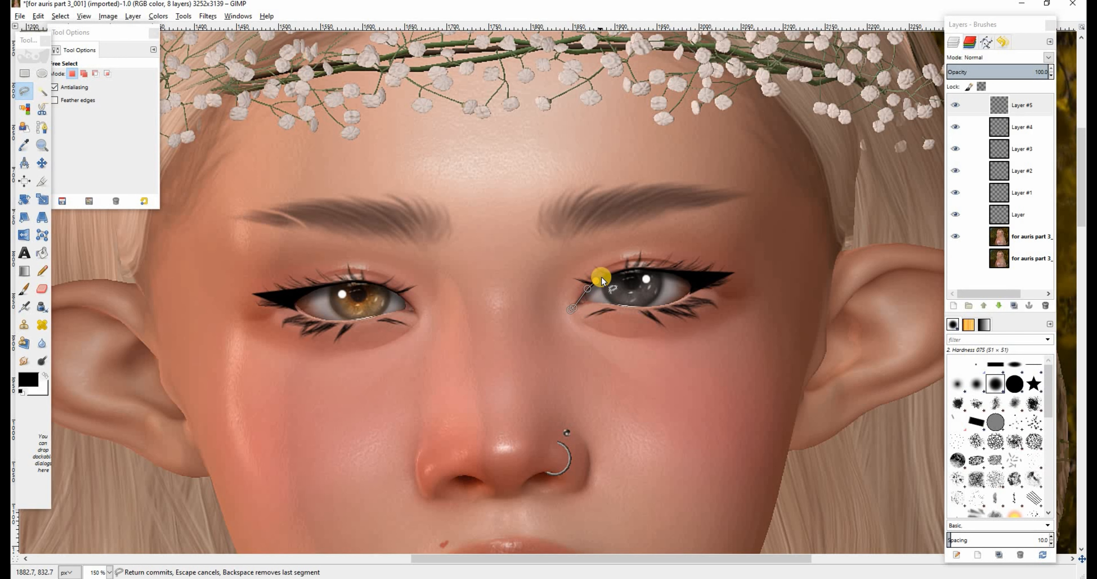
pyautogui.moveTo(607, 275)
pyautogui.mouseDown()
pyautogui.moveTo(663, 247)
pyautogui.moveTo(398, 494)
pyautogui.moveTo(426, 409)
pyautogui.mouseUp()
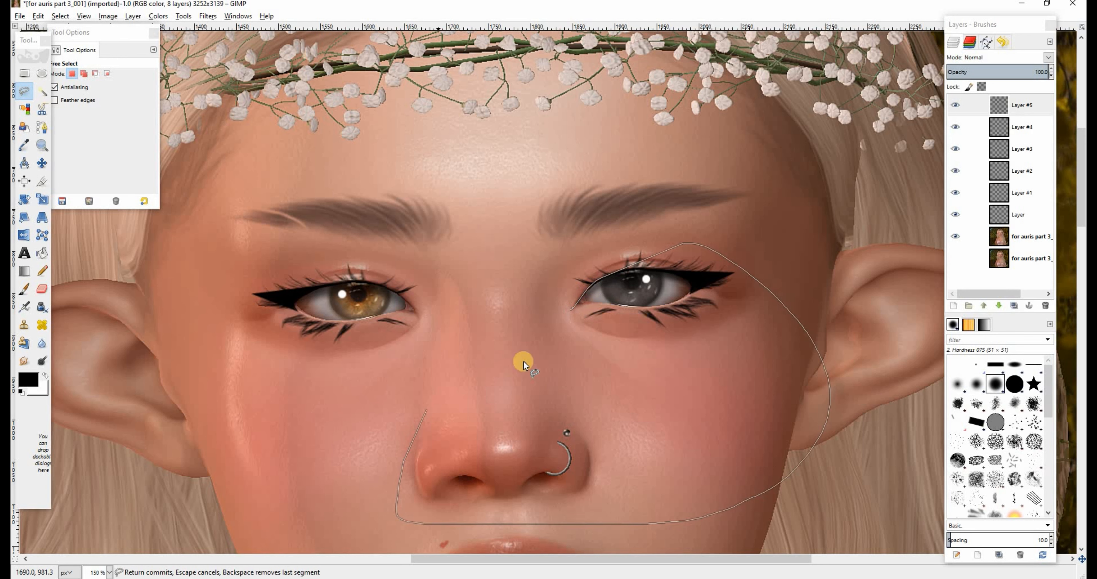
pyautogui.click(569, 310)
pyautogui.click(24, 306)
pyautogui.moveTo(547, 274)
pyautogui.mouseDown()
pyautogui.moveTo(579, 262)
pyautogui.moveTo(551, 304)
pyautogui.moveTo(575, 261)
pyautogui.moveTo(549, 281)
pyautogui.moveTo(572, 275)
pyautogui.mouseUp()
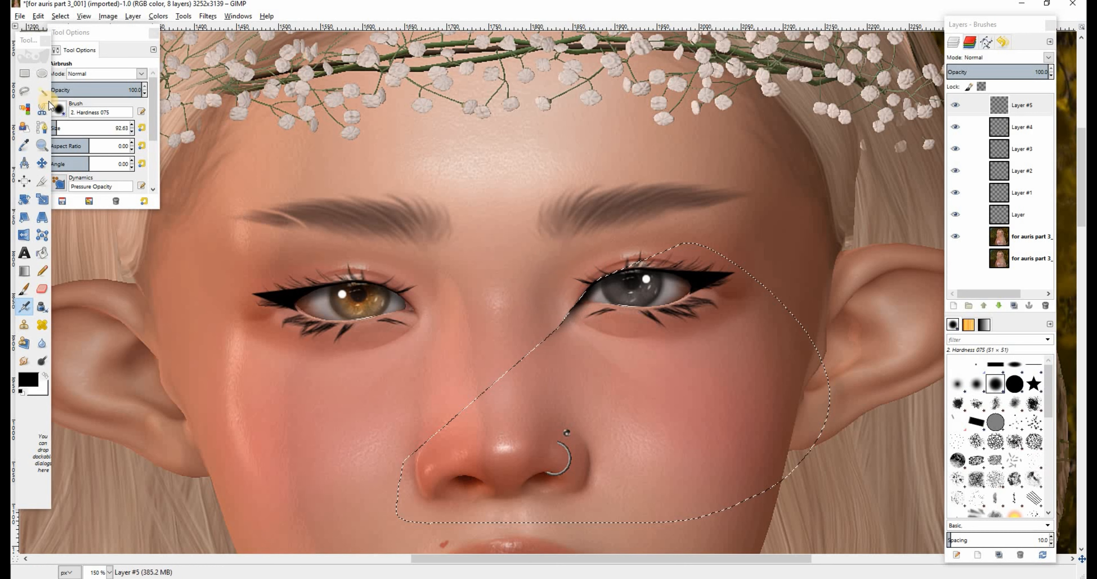
# Outline a free selection bordering the golden eye's inner corner, looping around the cheek below it
pyautogui.click(33, 94)
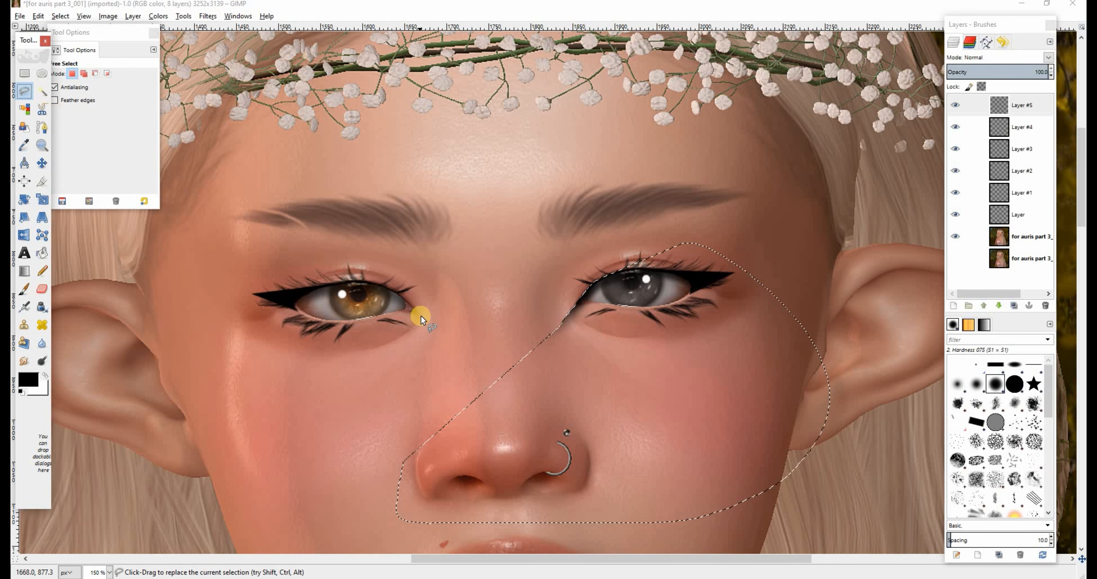
pyautogui.click(390, 286)
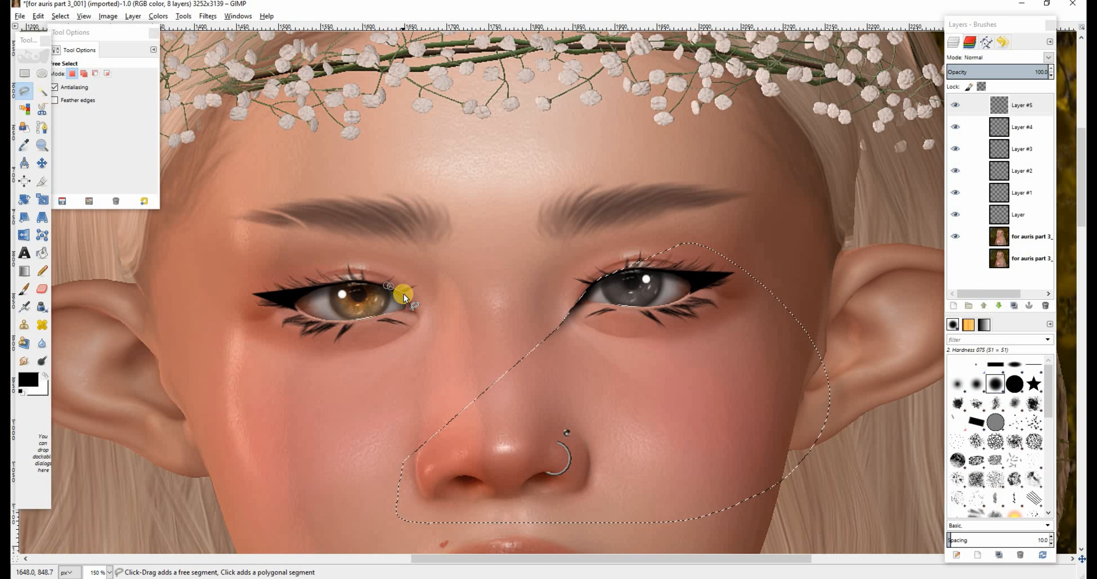
pyautogui.click(403, 296)
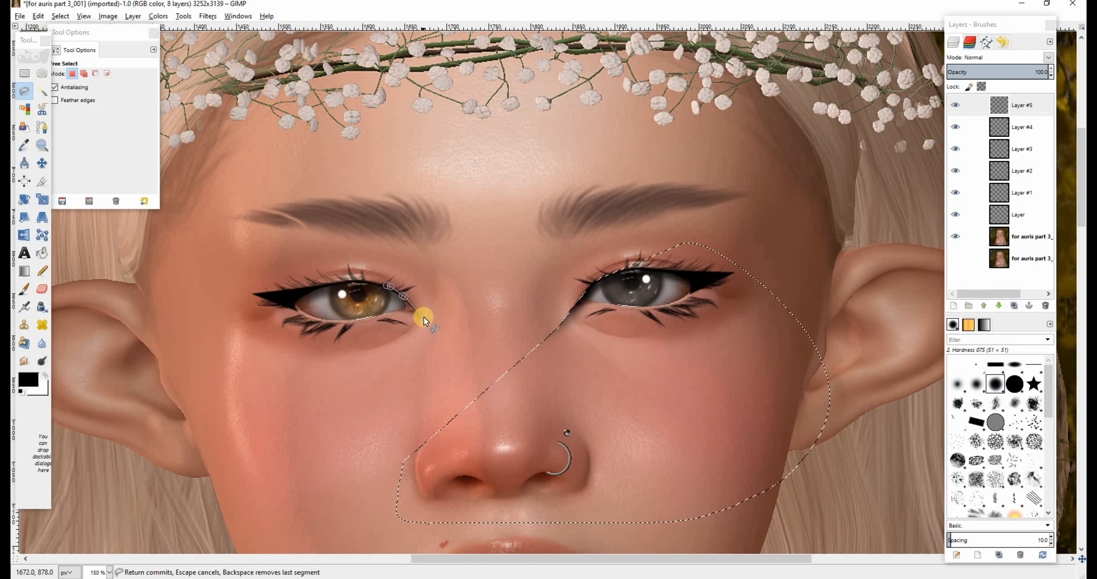
pyautogui.click(426, 324)
pyautogui.moveTo(439, 340)
pyautogui.mouseDown()
pyautogui.moveTo(57, 356)
pyautogui.moveTo(140, 275)
pyautogui.mouseUp()
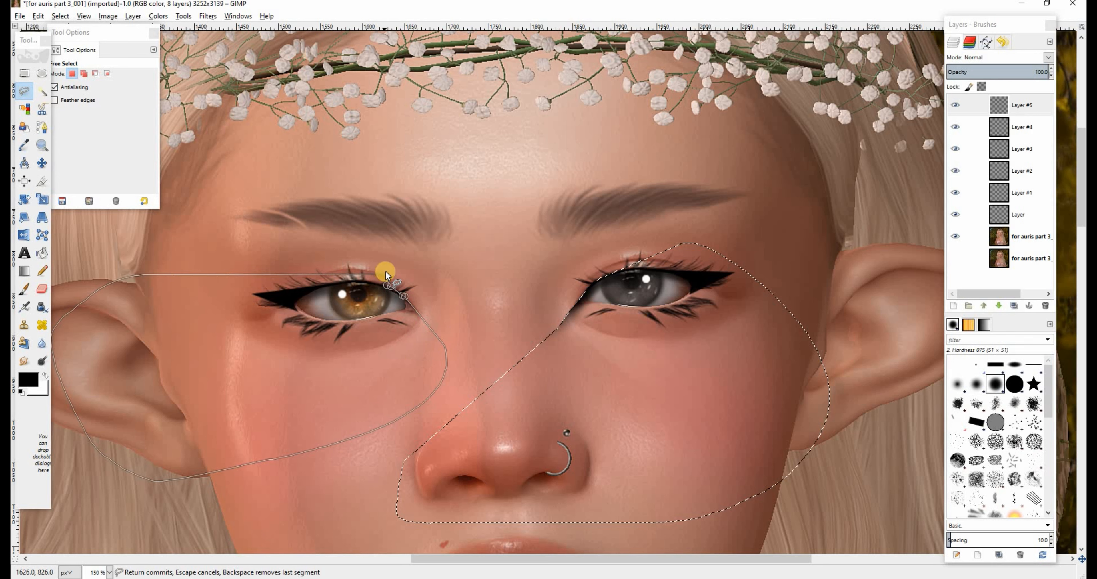
pyautogui.click(387, 288)
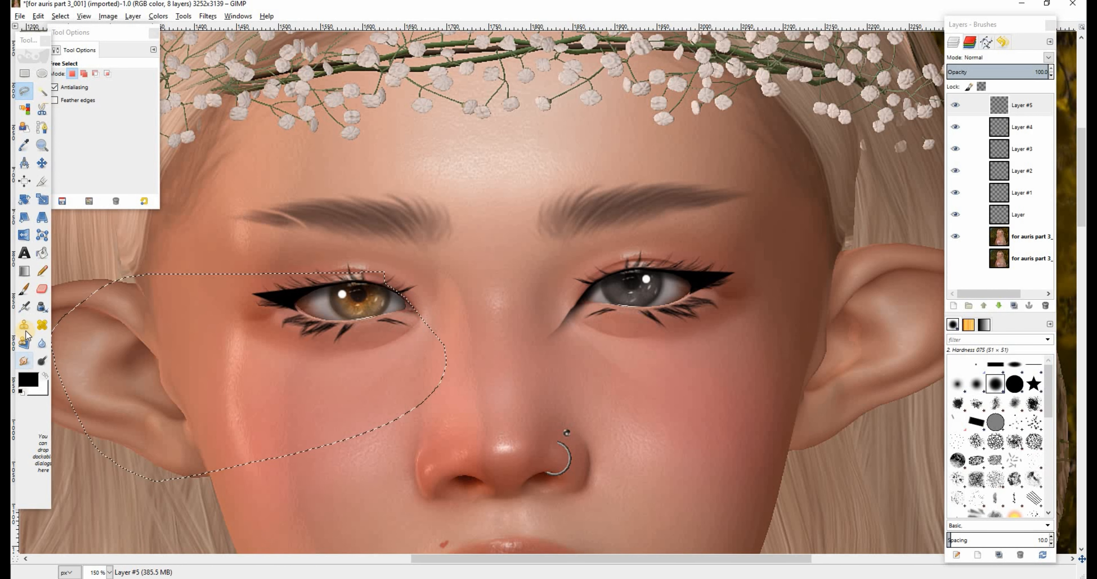
# Airbrush a pointed black liner along the golden eye's selected inner-corner edge, and clear the selection
pyautogui.click(25, 307)
pyautogui.moveTo(450, 297)
pyautogui.mouseDown()
pyautogui.moveTo(392, 260)
pyautogui.moveTo(460, 305)
pyautogui.mouseUp()
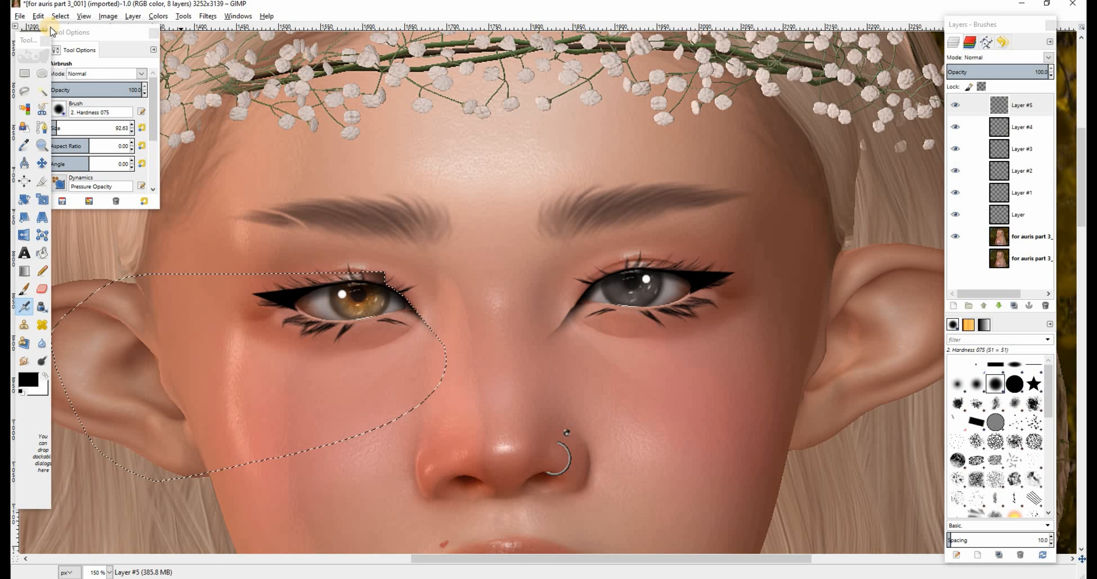
pyautogui.click(60, 16)
pyautogui.click(67, 43)
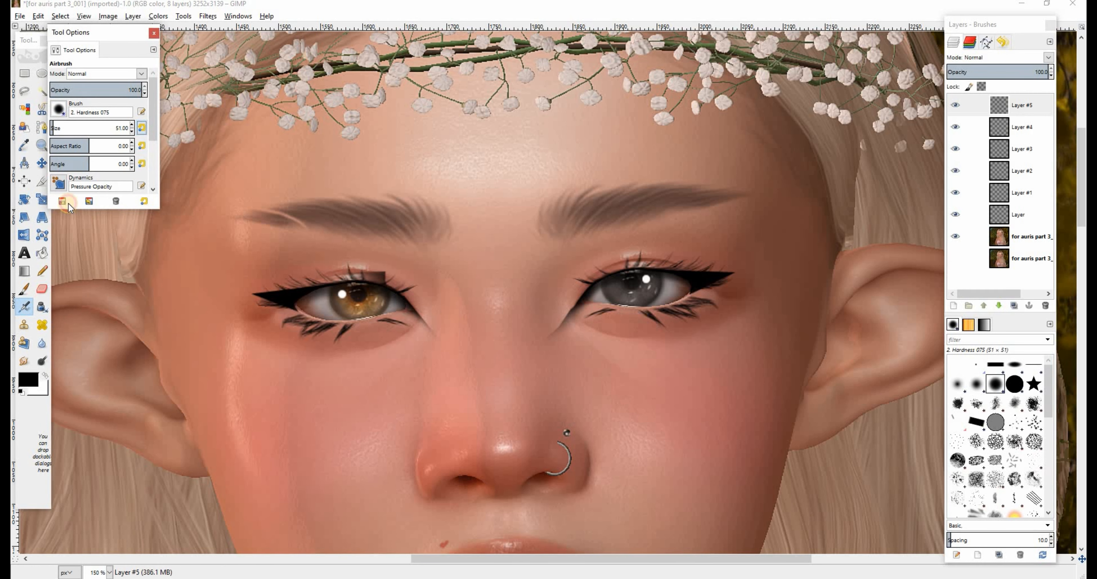
# Erase the excess black around both inner-corner liners with a size 51 brush, and lower Layer #5's opacity to 22.5
pyautogui.click(43, 289)
pyautogui.moveTo(354, 245)
pyautogui.mouseDown()
pyautogui.moveTo(389, 256)
pyautogui.moveTo(379, 280)
pyautogui.mouseUp()
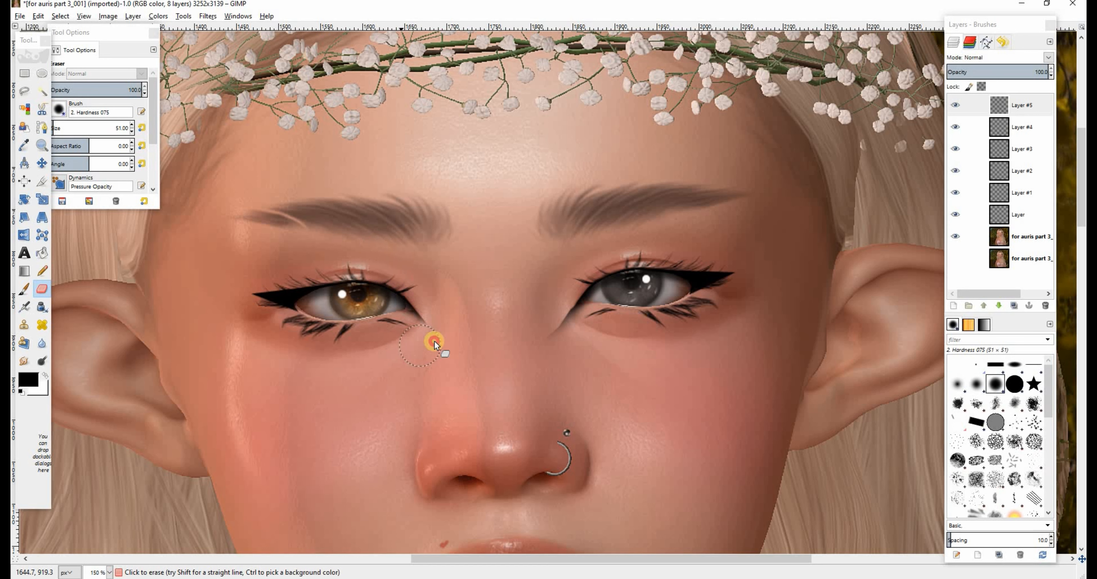
pyautogui.moveTo(372, 355); pyautogui.dragTo(312, 423)
pyautogui.moveTo(554, 322)
pyautogui.mouseDown()
pyautogui.moveTo(556, 334)
pyautogui.moveTo(597, 321)
pyautogui.mouseUp()
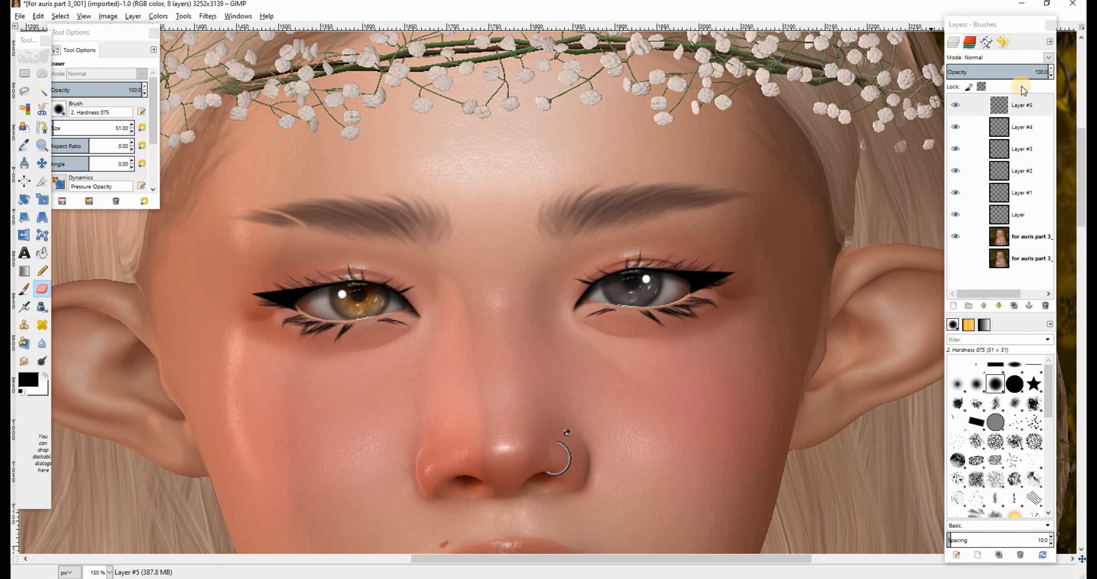
pyautogui.moveTo(1002, 68); pyautogui.dragTo(970, 111)
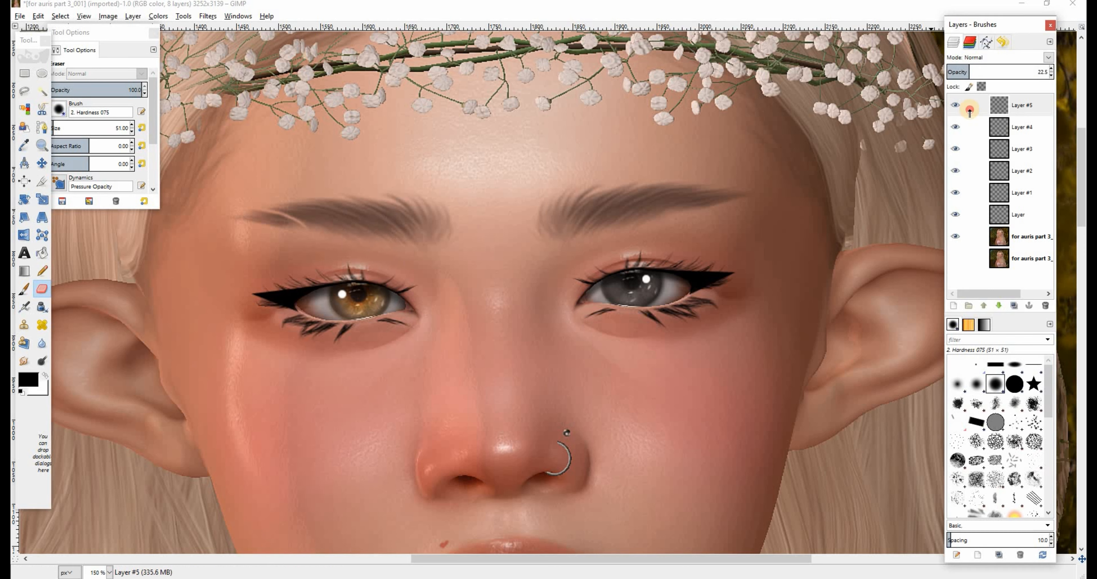
# Add a new transparent layer above Layer #5 and set its blend mode to Overlay
pyautogui.click(951, 311)
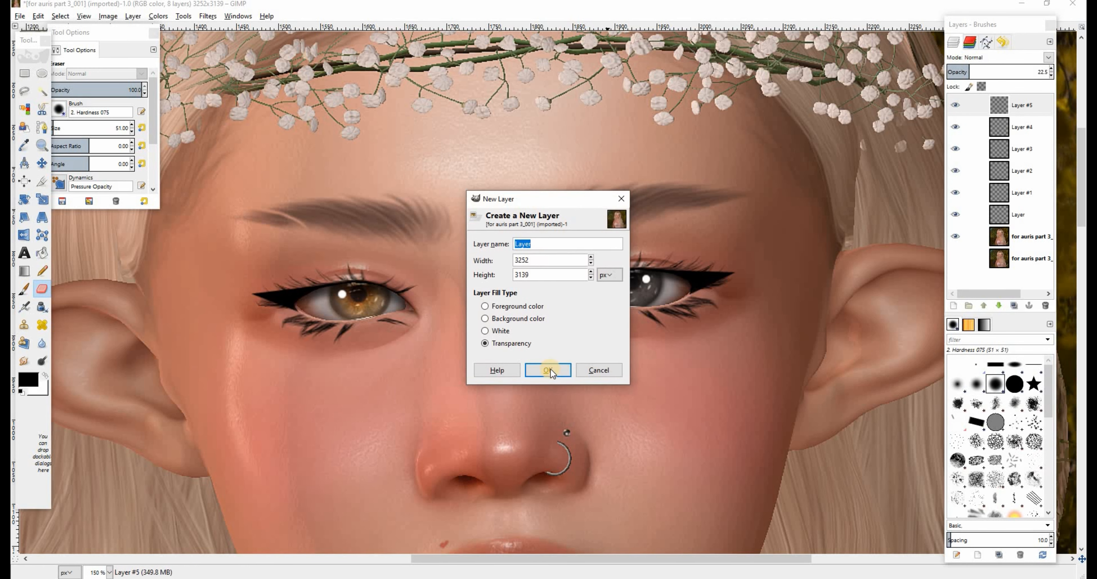
pyautogui.click(551, 367)
pyautogui.click(1038, 57)
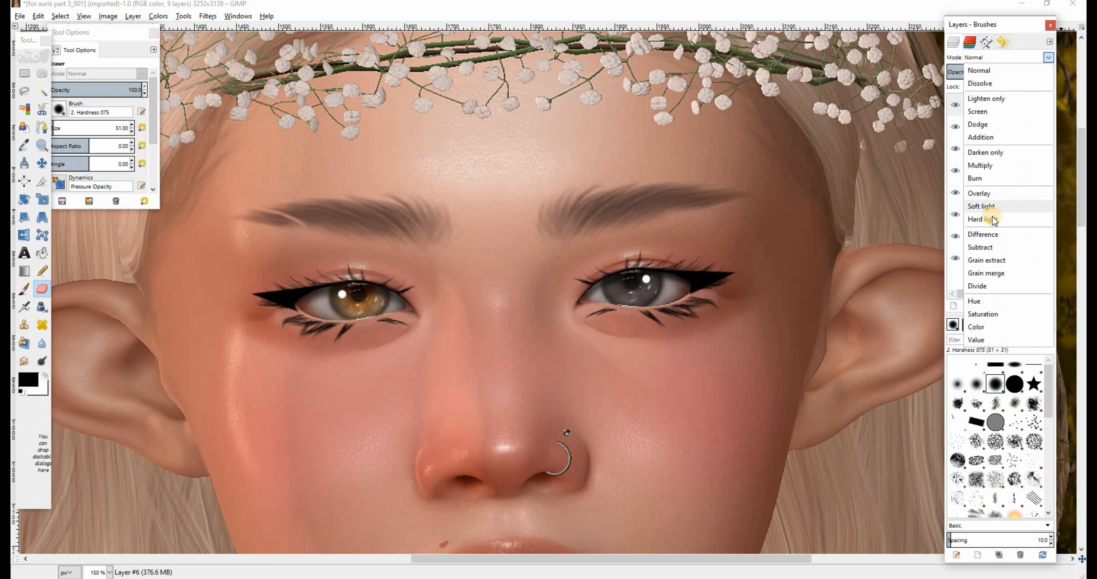
pyautogui.click(1038, 204)
# Airbrush black contour shading down both sides of the nose bridge and around the tip and nostrils with a size 54 brush
pyautogui.scroll(-3, 511, 293)
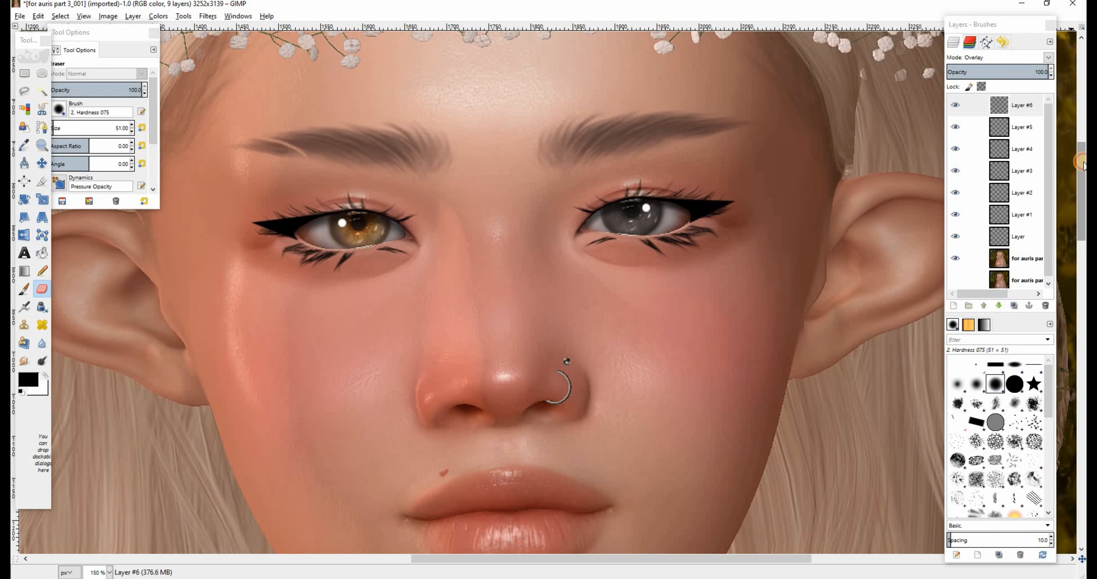
pyautogui.click(24, 310)
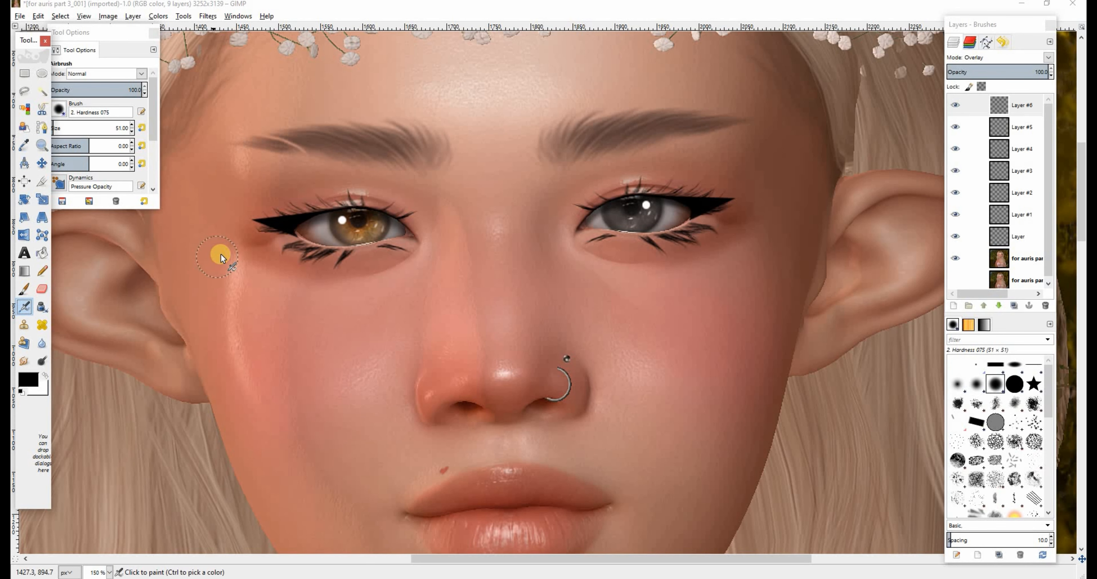
pyautogui.click(132, 124)
pyautogui.click(132, 124)
pyautogui.click(132, 124)
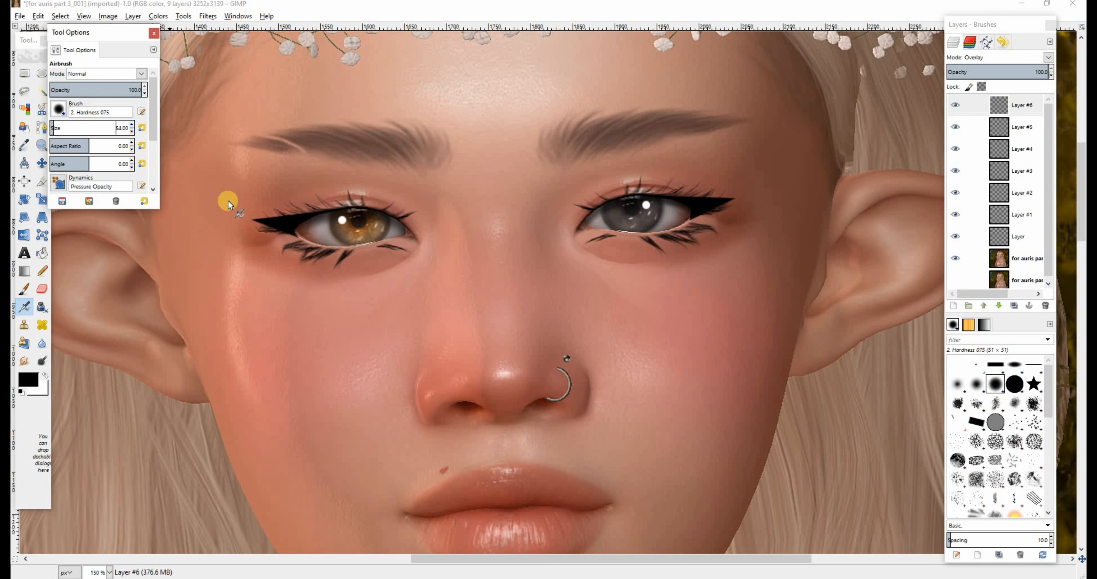
pyautogui.moveTo(469, 363)
pyautogui.mouseDown()
pyautogui.moveTo(491, 416)
pyautogui.moveTo(518, 418)
pyautogui.moveTo(539, 376)
pyautogui.mouseUp()
pyautogui.moveTo(443, 188)
pyautogui.mouseDown()
pyautogui.moveTo(480, 333)
pyautogui.moveTo(474, 371)
pyautogui.moveTo(449, 207)
pyautogui.moveTo(471, 383)
pyautogui.mouseUp()
pyautogui.moveTo(545, 375)
pyautogui.mouseDown()
pyautogui.moveTo(554, 212)
pyautogui.moveTo(529, 373)
pyautogui.moveTo(544, 246)
pyautogui.moveTo(490, 377)
pyautogui.mouseUp()
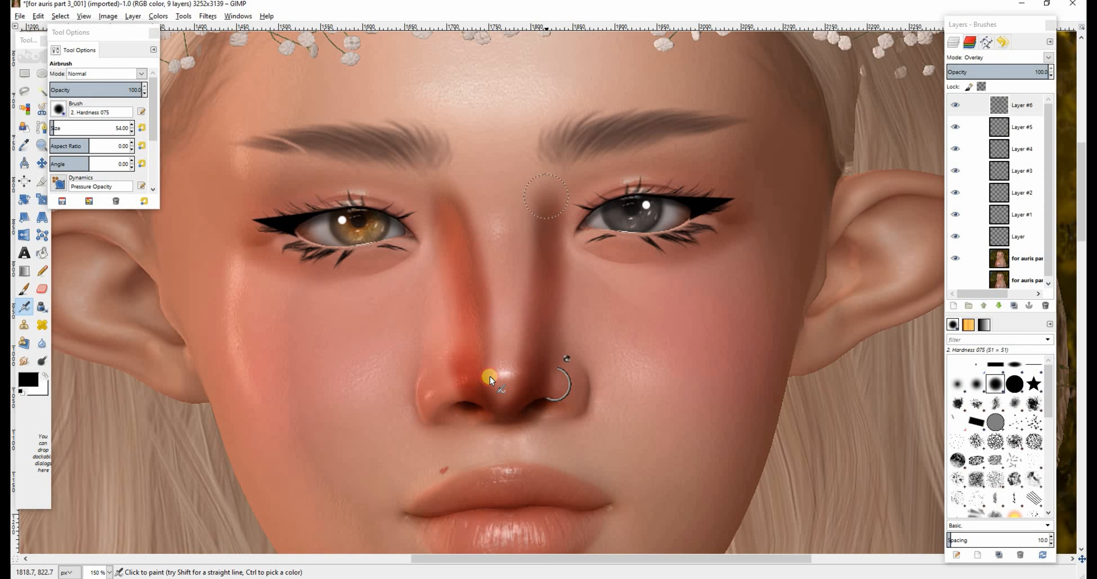
pyautogui.moveTo(518, 339)
pyautogui.mouseDown()
pyautogui.moveTo(467, 335)
pyautogui.moveTo(482, 338)
pyautogui.mouseUp()
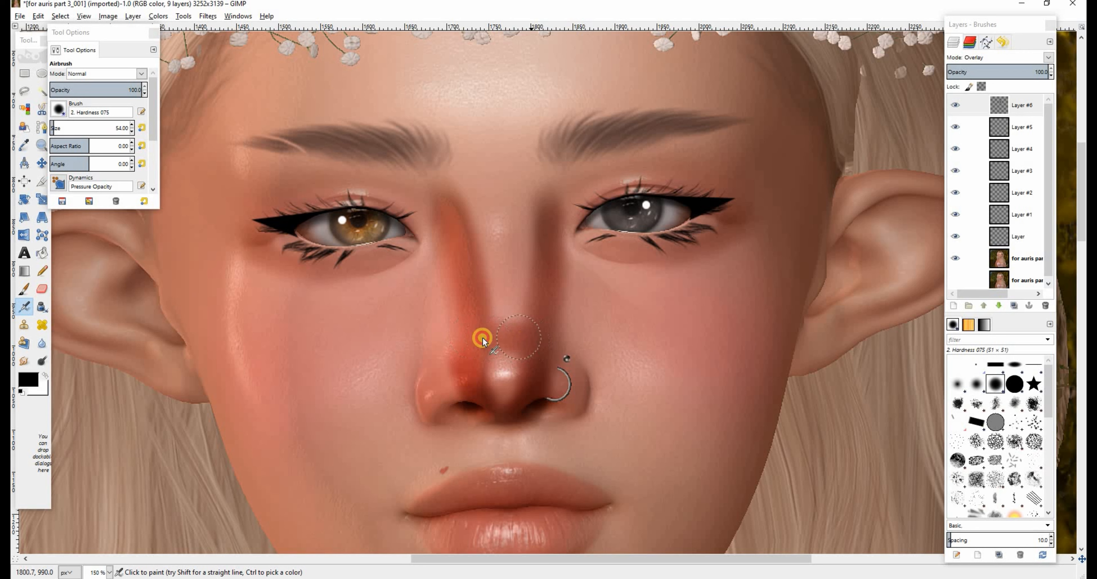
pyautogui.moveTo(480, 431)
pyautogui.mouseDown()
pyautogui.moveTo(462, 406)
pyautogui.moveTo(442, 404)
pyautogui.moveTo(454, 395)
pyautogui.moveTo(412, 413)
pyautogui.moveTo(533, 409)
pyautogui.moveTo(422, 410)
pyautogui.moveTo(437, 382)
pyautogui.moveTo(469, 395)
pyautogui.moveTo(457, 390)
pyautogui.moveTo(574, 398)
pyautogui.moveTo(561, 377)
pyautogui.moveTo(550, 404)
pyautogui.moveTo(558, 373)
pyautogui.mouseUp()
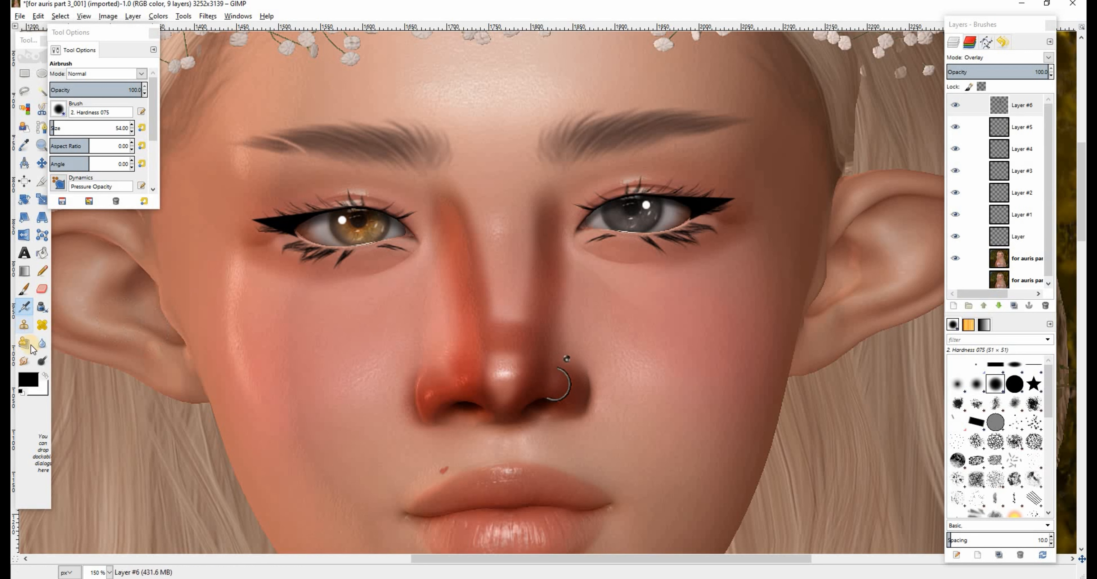
# Blur the nose contour along both sides of the bridge with a size 68 brush and Hard edge enabled
pyautogui.click(42, 343)
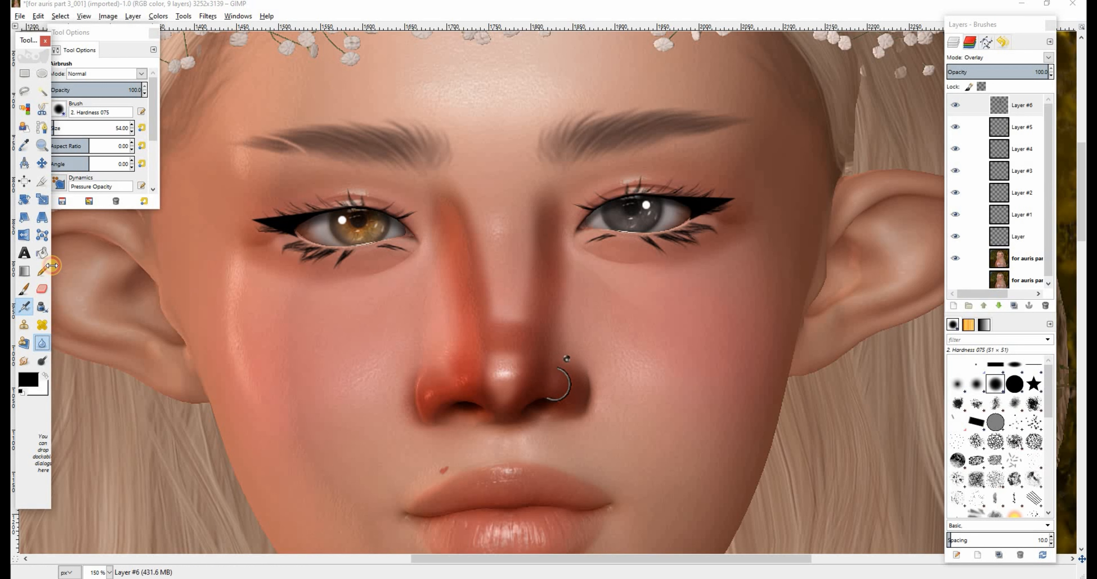
pyautogui.click(128, 126)
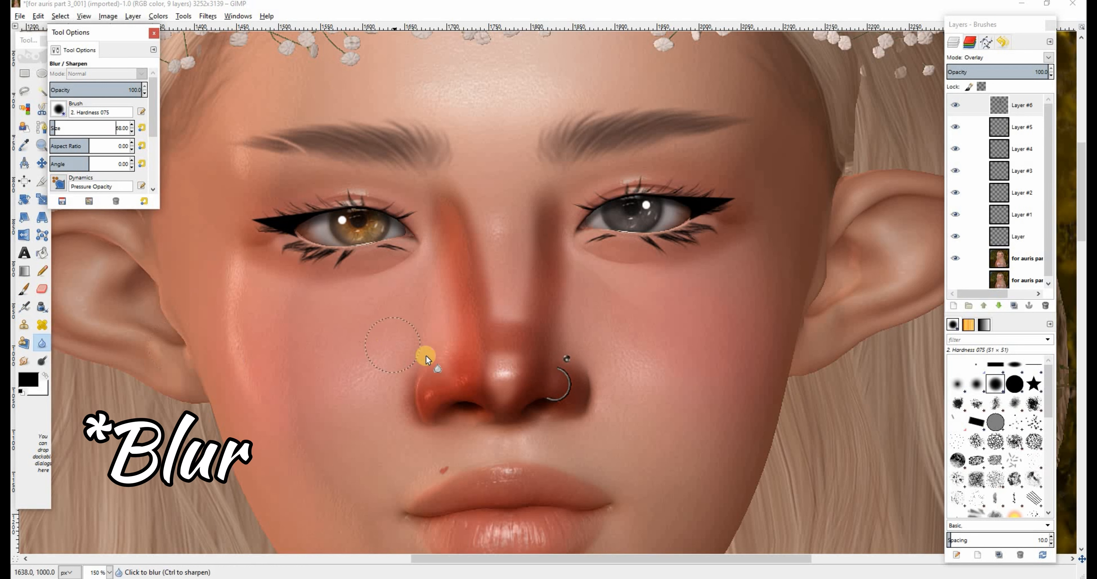
pyautogui.click(477, 312)
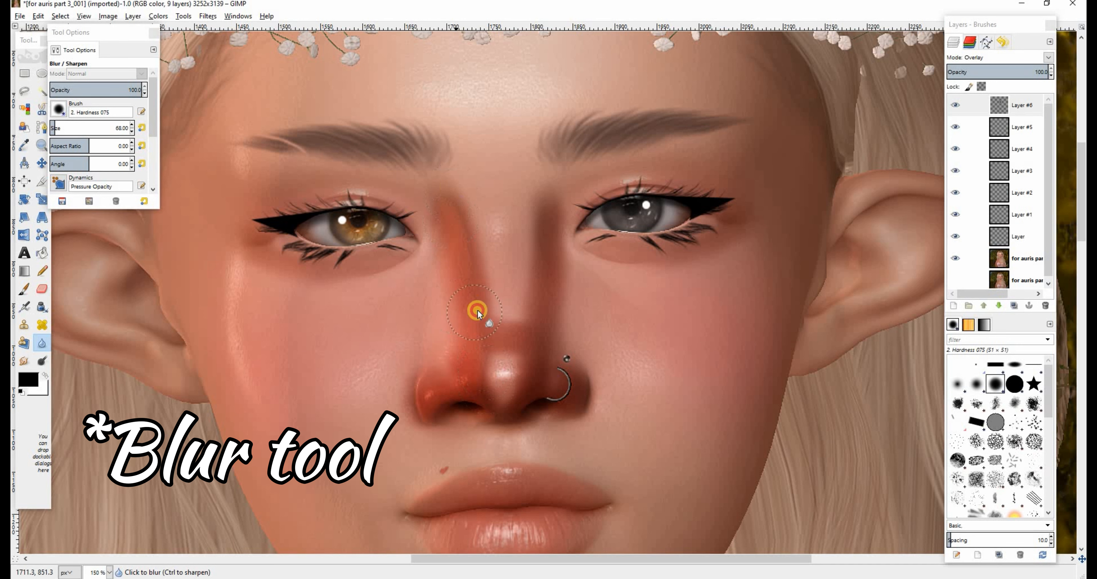
pyautogui.moveTo(152, 123); pyautogui.dragTo(153, 171)
pyautogui.moveTo(449, 266)
pyautogui.mouseDown()
pyautogui.moveTo(447, 238)
pyautogui.moveTo(467, 316)
pyautogui.moveTo(453, 176)
pyautogui.mouseUp()
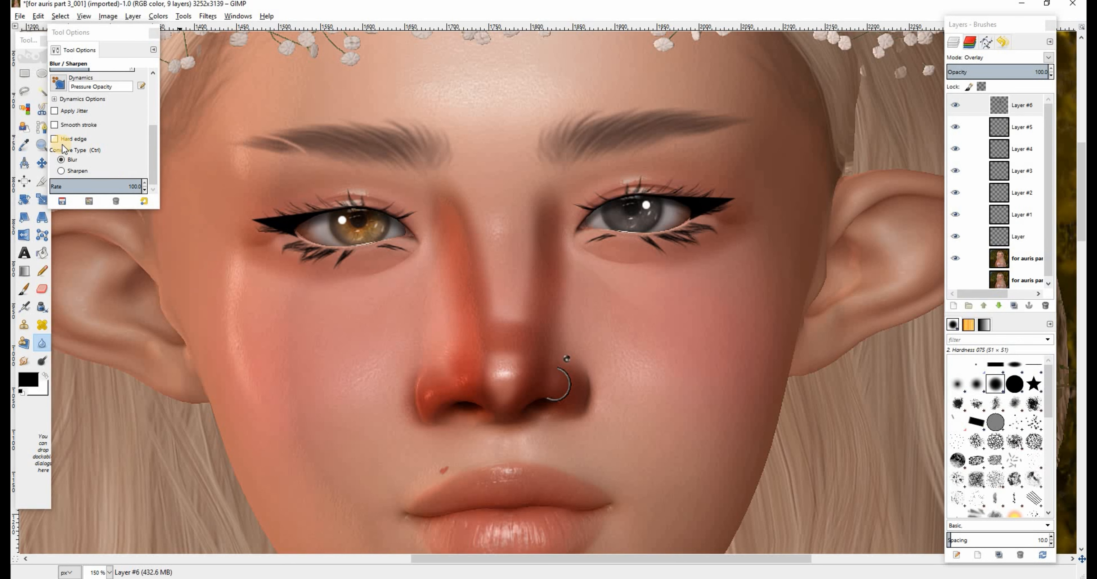
pyautogui.click(54, 139)
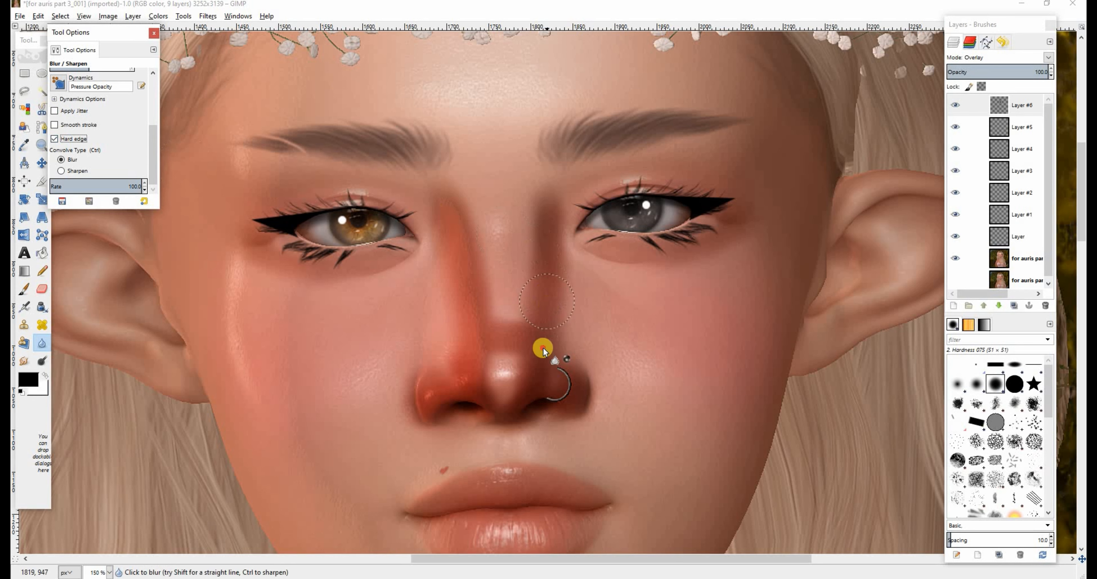
pyautogui.click(523, 244)
pyautogui.moveTo(523, 244)
pyautogui.mouseDown()
pyautogui.moveTo(522, 345)
pyautogui.moveTo(551, 234)
pyautogui.moveTo(489, 264)
pyautogui.moveTo(548, 288)
pyautogui.moveTo(459, 353)
pyautogui.moveTo(512, 352)
pyautogui.moveTo(464, 387)
pyautogui.moveTo(510, 383)
pyautogui.moveTo(457, 379)
pyautogui.moveTo(480, 388)
pyautogui.moveTo(458, 396)
pyautogui.moveTo(593, 409)
pyautogui.moveTo(567, 356)
pyautogui.mouseUp()
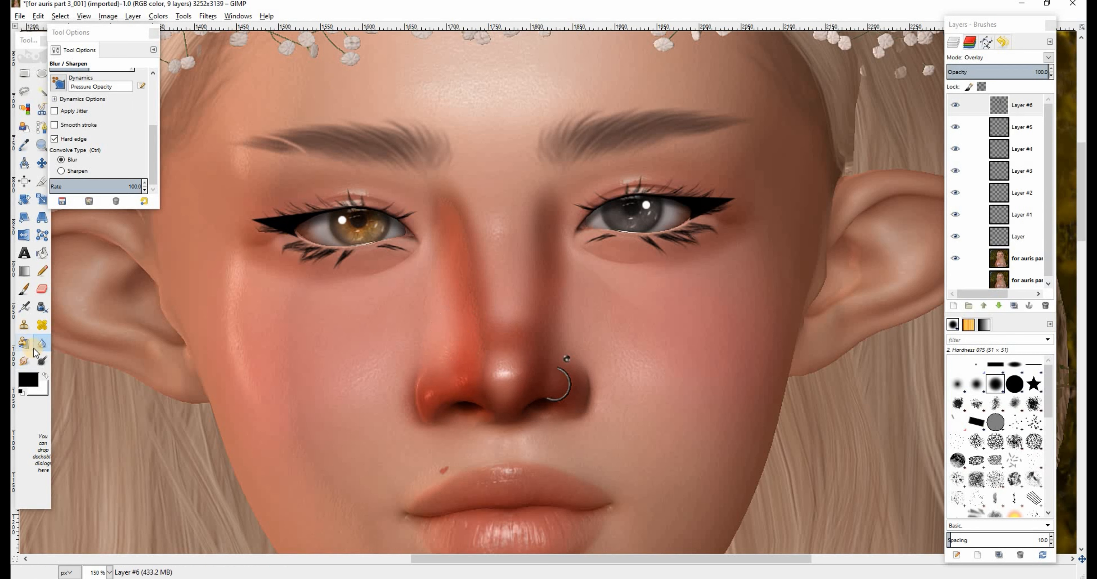
# Smudge the contour around the nostrils and up the bridge towards the inner brows and eyelids
pyautogui.click(24, 360)
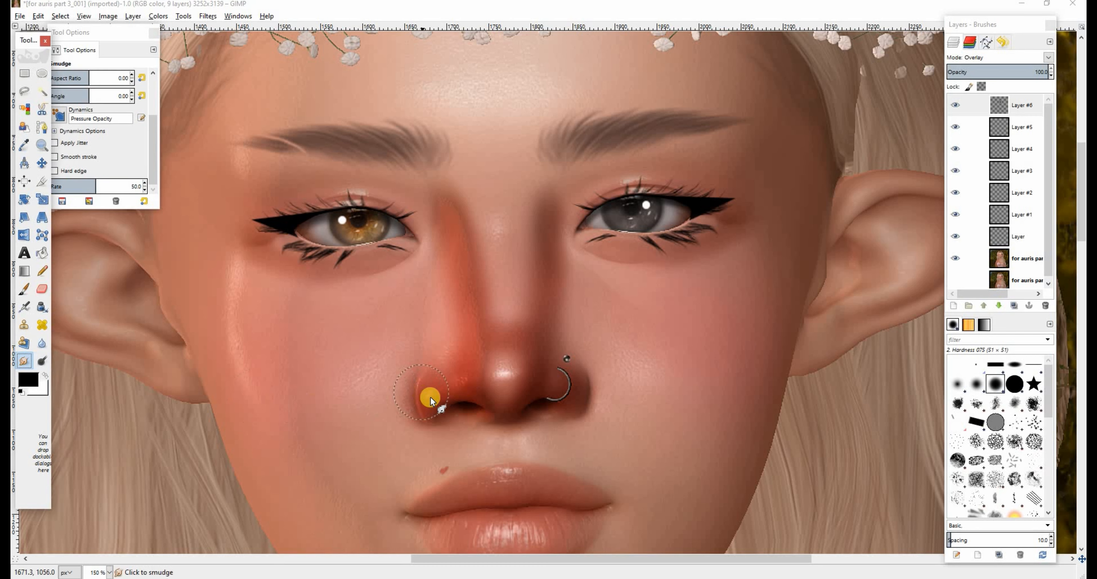
pyautogui.moveTo(428, 388)
pyautogui.mouseDown()
pyautogui.moveTo(446, 369)
pyautogui.moveTo(465, 396)
pyautogui.moveTo(445, 414)
pyautogui.moveTo(467, 421)
pyautogui.moveTo(444, 418)
pyautogui.moveTo(572, 417)
pyautogui.moveTo(539, 424)
pyautogui.mouseUp()
pyautogui.moveTo(582, 383); pyautogui.dragTo(560, 358)
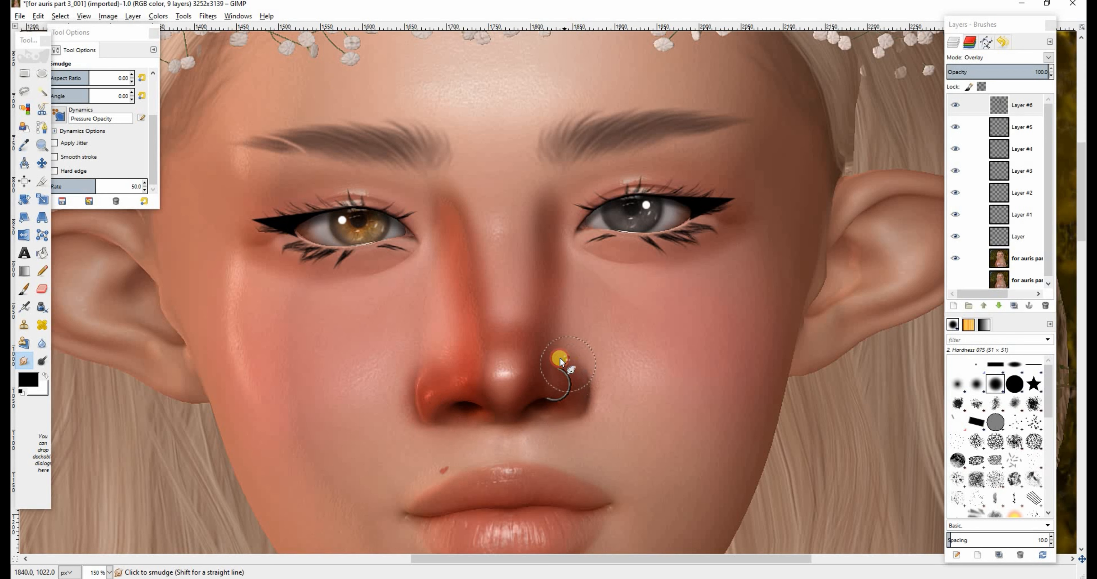
pyautogui.moveTo(546, 288); pyautogui.dragTo(545, 308)
pyautogui.moveTo(546, 230); pyautogui.dragTo(571, 169)
pyautogui.moveTo(674, 157)
pyautogui.mouseDown()
pyautogui.moveTo(558, 227)
pyautogui.moveTo(665, 168)
pyautogui.moveTo(582, 171)
pyautogui.moveTo(569, 227)
pyautogui.moveTo(693, 220)
pyautogui.mouseUp()
pyautogui.click(400, 304)
pyautogui.moveTo(439, 229)
pyautogui.mouseDown()
pyautogui.moveTo(363, 190)
pyautogui.moveTo(431, 213)
pyautogui.moveTo(366, 349)
pyautogui.mouseUp()
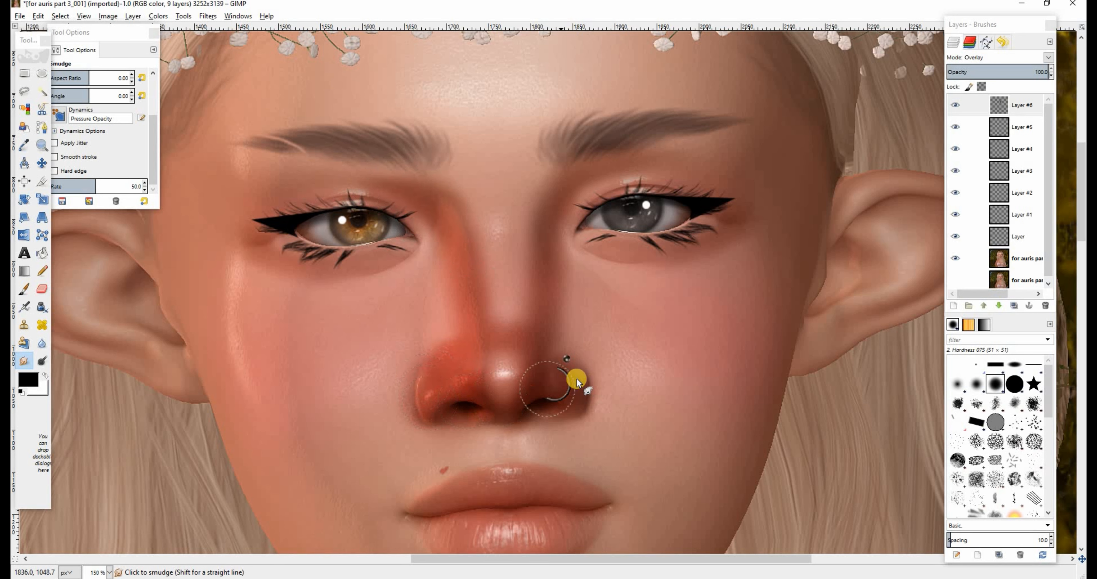
pyautogui.moveTo(582, 393); pyautogui.dragTo(567, 379)
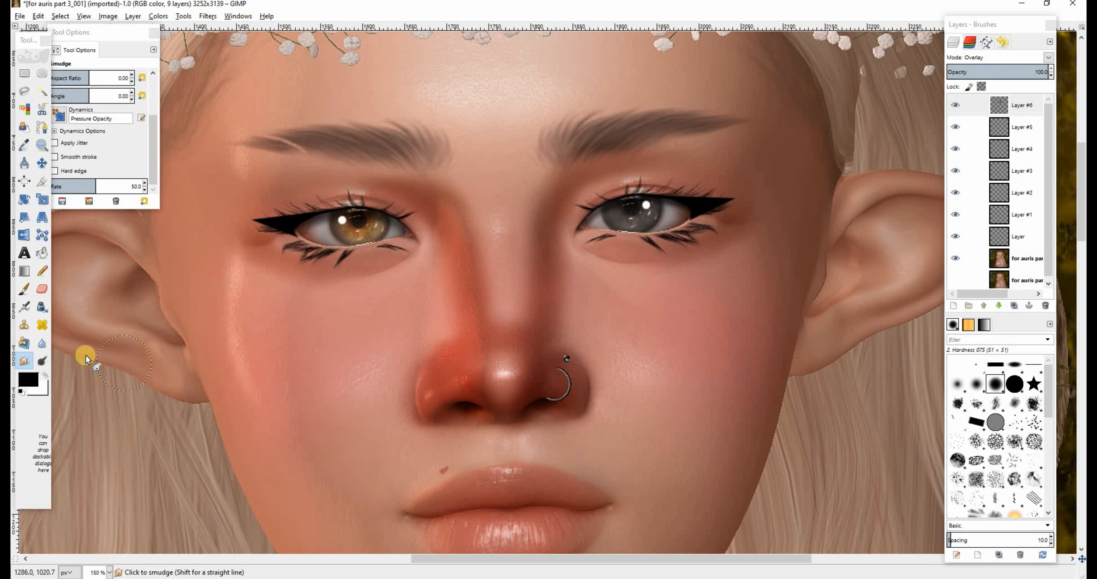
# Blur the smudged nose contour again and lower Layer #6's opacity to 37.9
pyautogui.click(42, 343)
pyautogui.click(422, 374)
pyautogui.moveTo(423, 375)
pyautogui.mouseDown()
pyautogui.moveTo(477, 343)
pyautogui.moveTo(453, 225)
pyautogui.moveTo(347, 178)
pyautogui.moveTo(332, 194)
pyautogui.moveTo(512, 359)
pyautogui.moveTo(563, 372)
pyautogui.moveTo(550, 238)
pyautogui.moveTo(617, 268)
pyautogui.mouseUp()
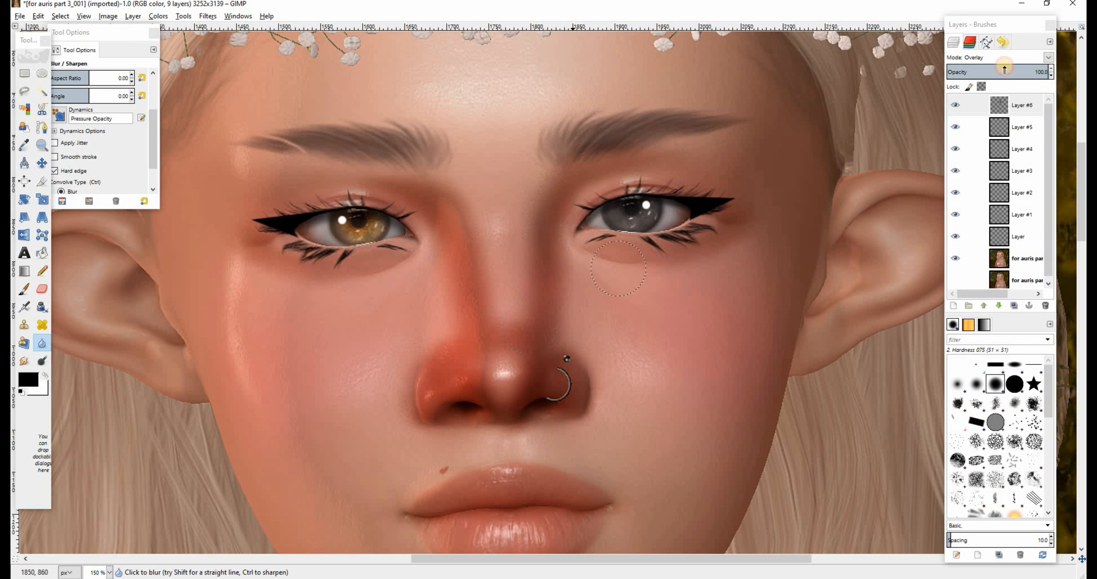
pyautogui.moveTo(1001, 70)
pyautogui.mouseDown()
pyautogui.moveTo(936, 80)
pyautogui.moveTo(994, 82)
pyautogui.moveTo(975, 85)
pyautogui.moveTo(983, 91)
pyautogui.mouseUp()
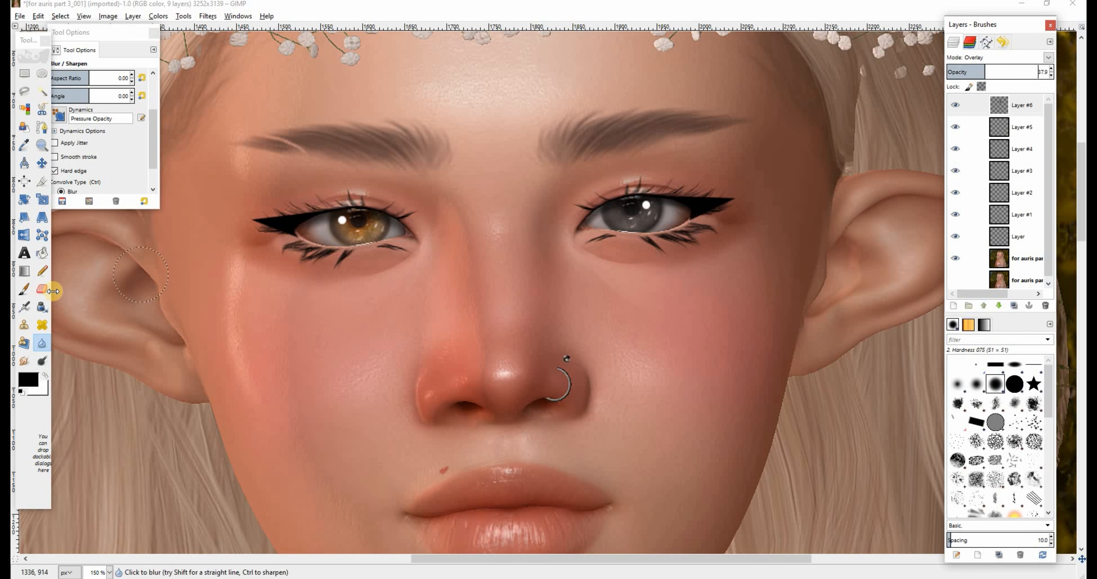
# Erase the outer edges of the nose contour along both sides of the bridge, undoing and redoing the first attempt
pyautogui.click(42, 289)
pyautogui.moveTo(424, 351); pyautogui.dragTo(450, 314)
pyautogui.moveTo(443, 275); pyautogui.dragTo(426, 252)
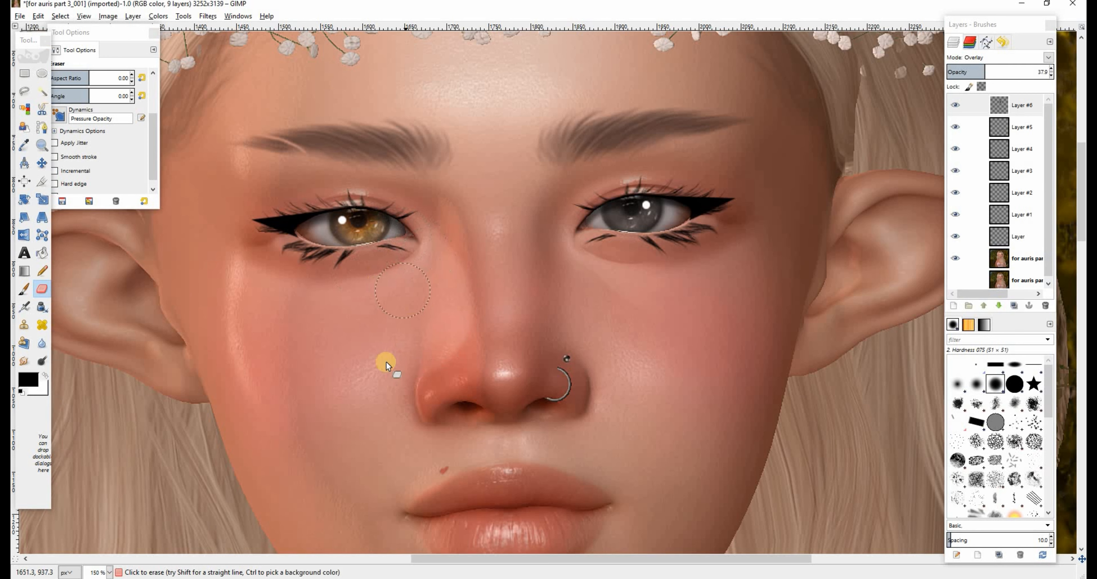
pyautogui.hotkey('ctrl', 'z')
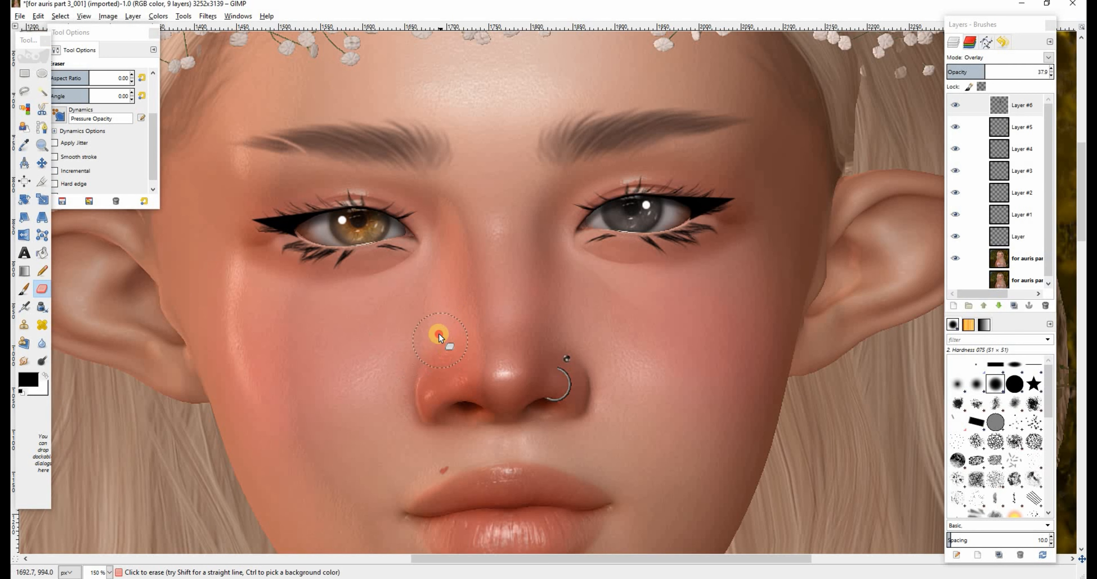
pyautogui.moveTo(435, 268); pyautogui.dragTo(416, 230)
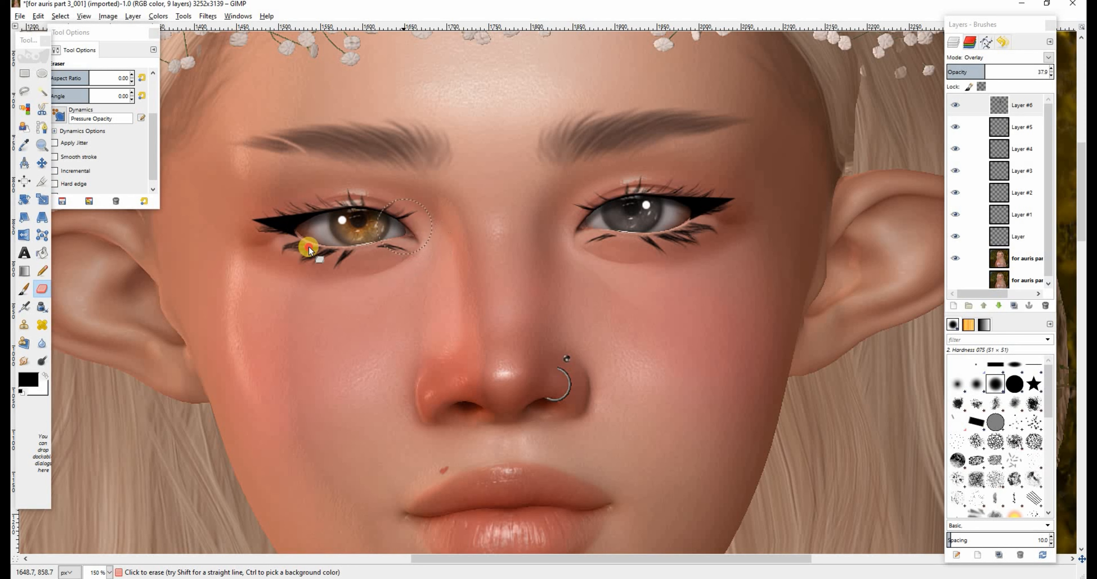
pyautogui.moveTo(569, 315); pyautogui.dragTo(559, 256)
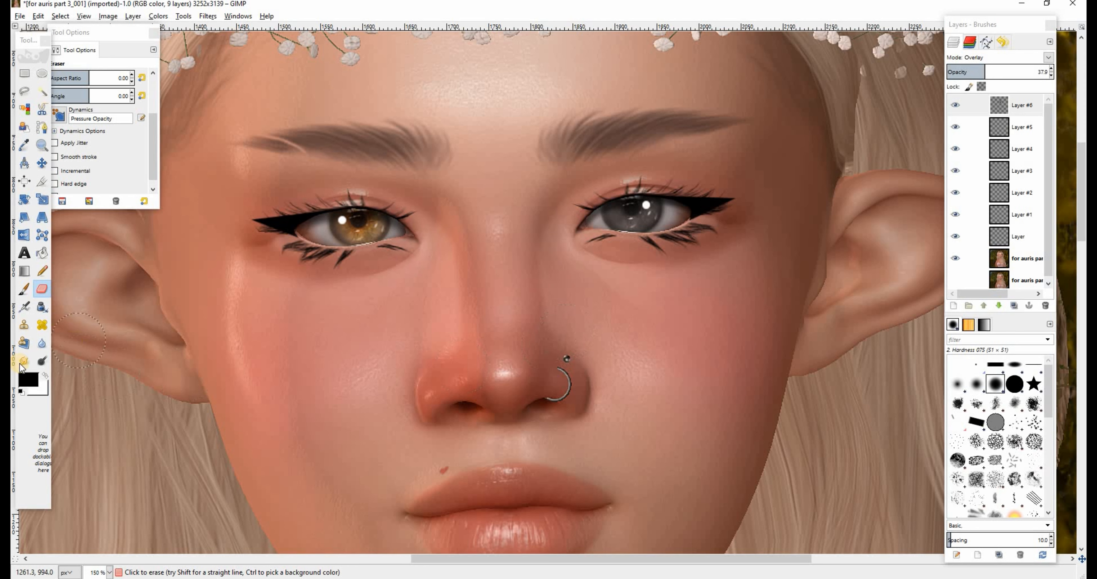
# Blur the trimmed contour edges along the nose bridge and around the nostril below the golden eye
pyautogui.click(42, 343)
pyautogui.moveTo(465, 318); pyautogui.dragTo(450, 271)
pyautogui.moveTo(527, 336); pyautogui.dragTo(529, 199)
pyautogui.moveTo(517, 327); pyautogui.dragTo(507, 228)
pyautogui.moveTo(446, 397)
pyautogui.mouseDown()
pyautogui.moveTo(394, 405)
pyautogui.moveTo(480, 382)
pyautogui.moveTo(425, 413)
pyautogui.mouseUp()
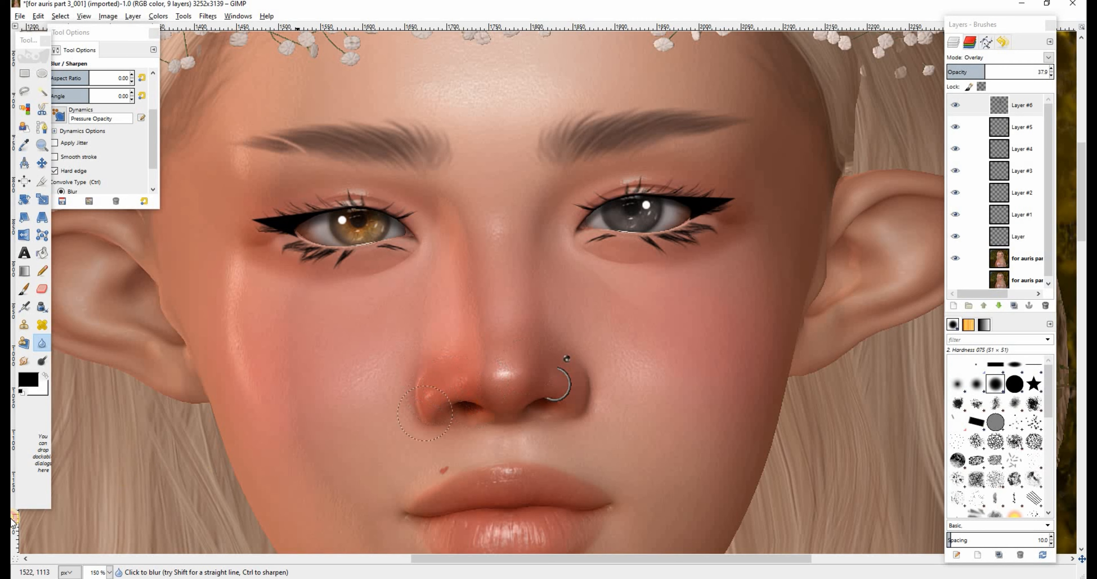
# Compare the whole face at 100% zoom with Layer #6's nose contour hidden and shown
pyautogui.click(110, 572)
pyautogui.click(102, 500)
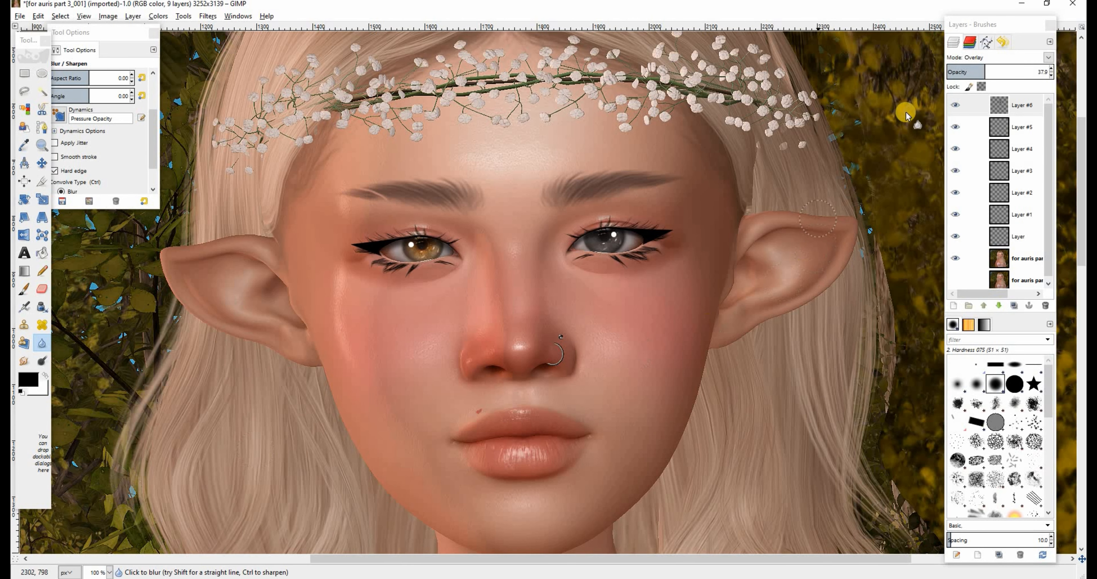
pyautogui.click(955, 105)
pyautogui.click(955, 105)
pyautogui.click(955, 105)
pyautogui.click(955, 105)
pyautogui.click(956, 105)
pyautogui.click(955, 105)
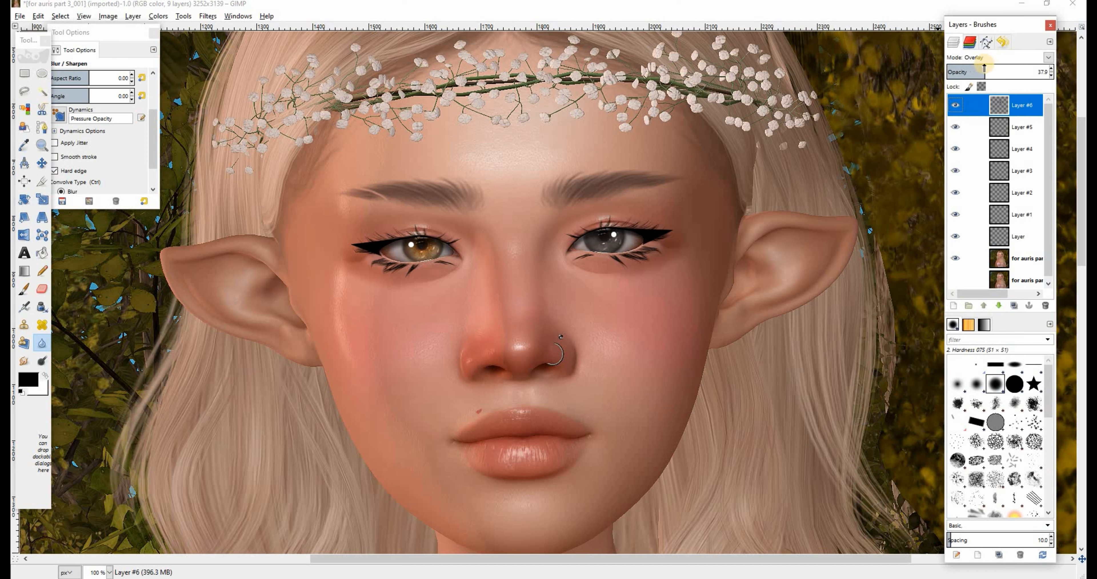
# Lower Layer #6's opacity to 24.2 and compare the nose with the contour layer hidden and shown
pyautogui.moveTo(978, 72); pyautogui.dragTo(937, 79)
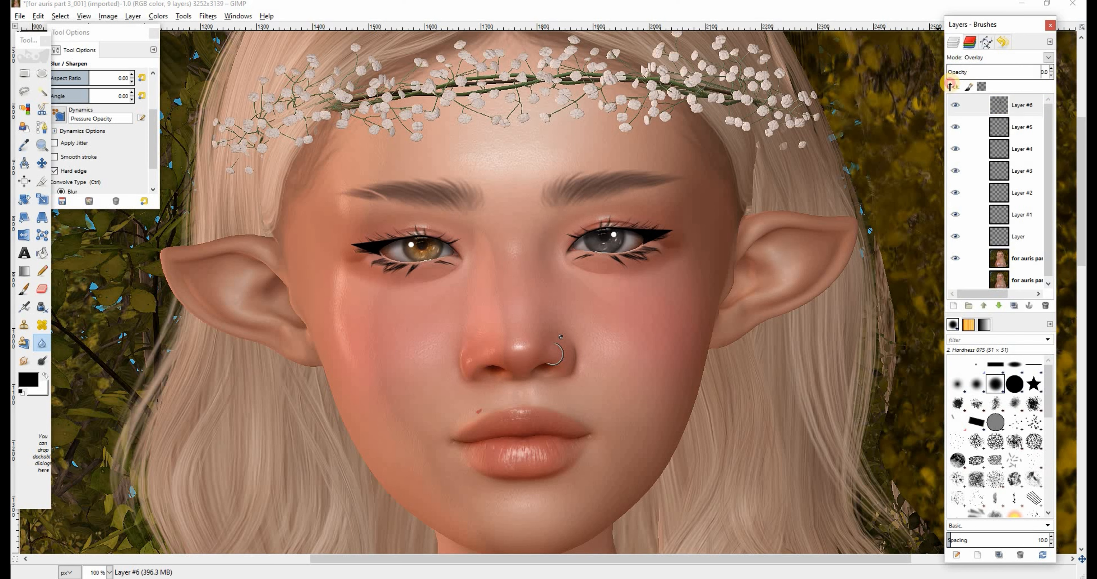
pyautogui.click(955, 103)
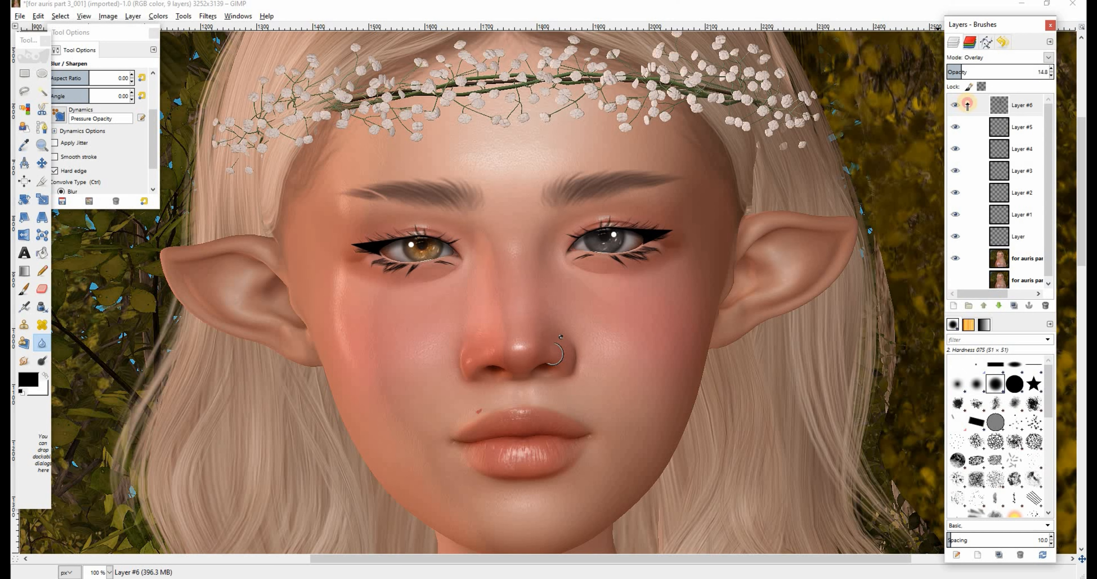
pyautogui.moveTo(968, 105)
pyautogui.mouseDown()
pyautogui.moveTo(1058, 104)
pyautogui.moveTo(917, 107)
pyautogui.moveTo(997, 109)
pyautogui.moveTo(952, 113)
pyautogui.moveTo(962, 113)
pyautogui.mouseUp()
pyautogui.click(955, 105)
pyautogui.click(954, 105)
pyautogui.click(954, 106)
pyautogui.click(954, 106)
pyautogui.click(954, 105)
pyautogui.click(954, 105)
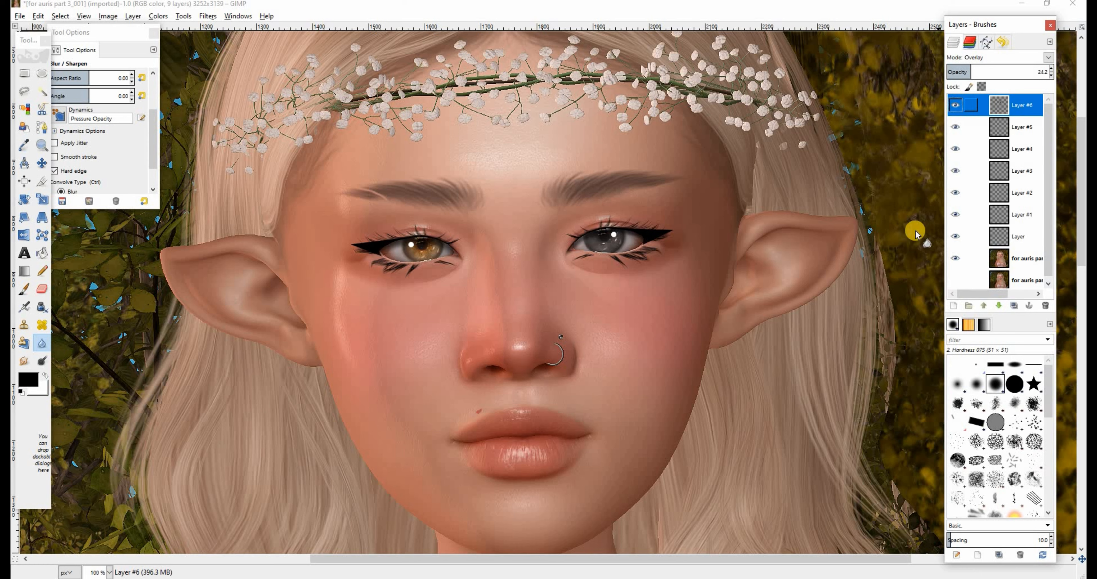
# Add a new layer and paint a white dot on the nose tip with a size 14 Hardness 100 paintbrush
pyautogui.click(953, 305)
pyautogui.click(537, 371)
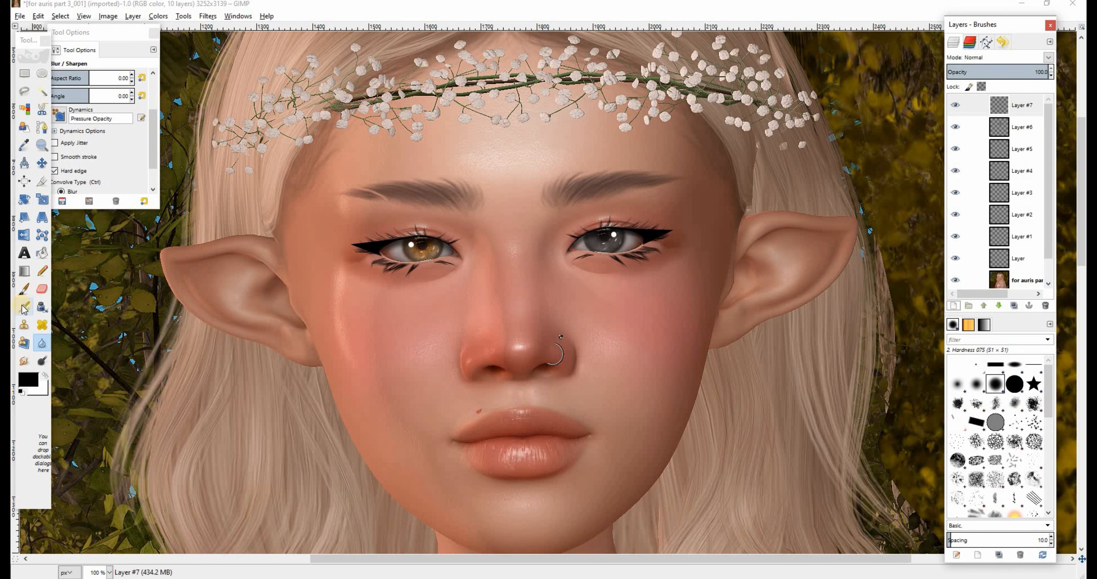
pyautogui.click(23, 289)
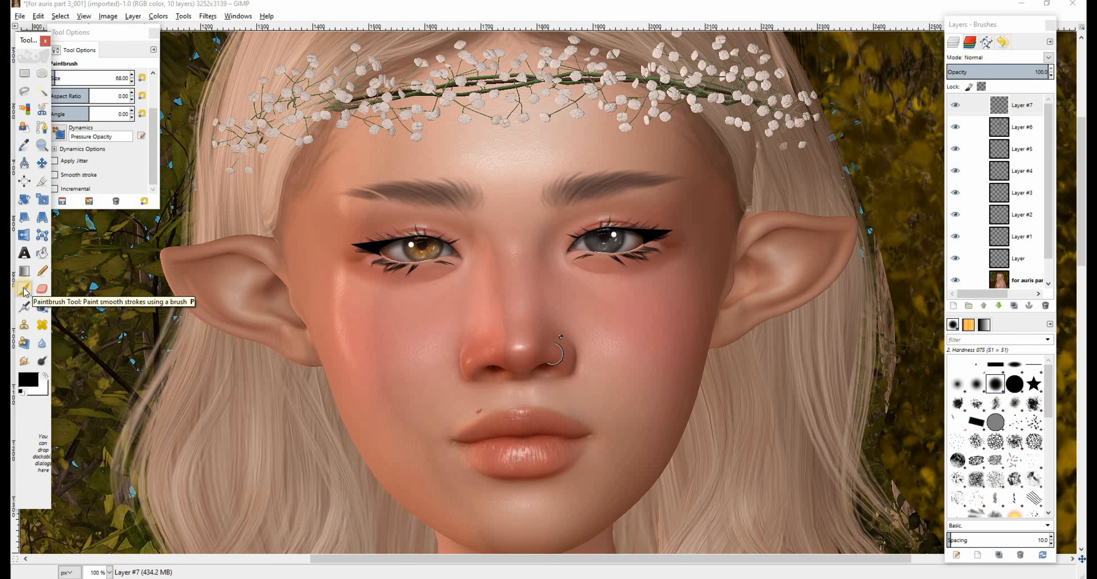
pyautogui.click(45, 374)
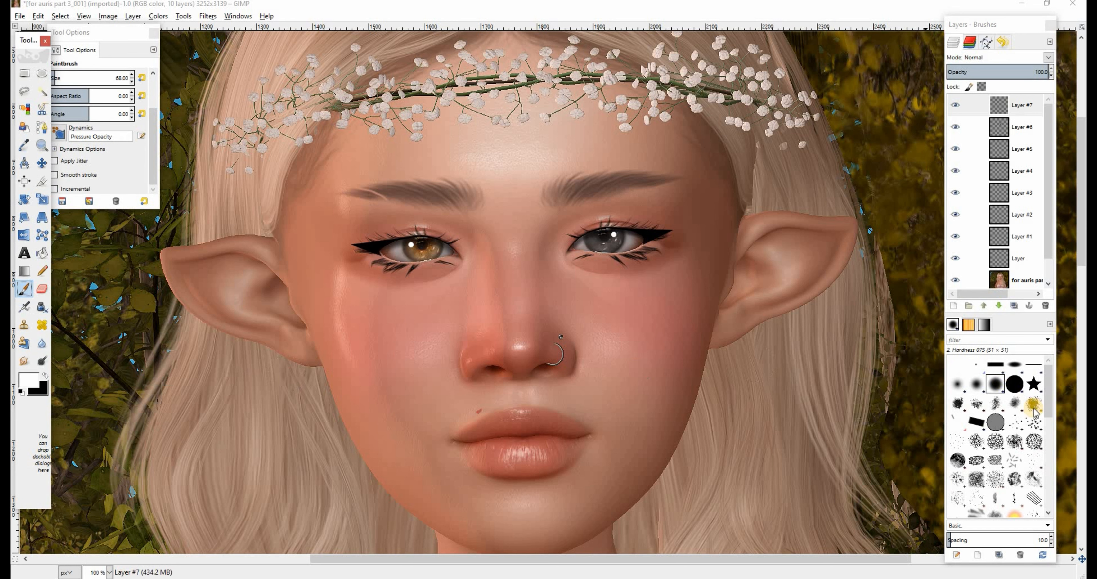
pyautogui.click(1013, 384)
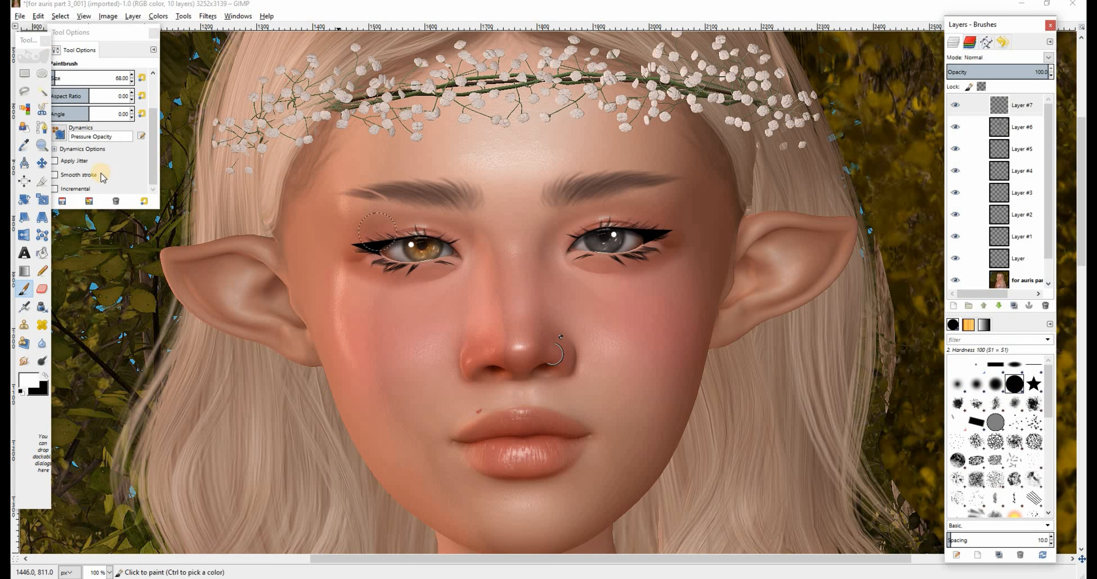
pyautogui.click(133, 81)
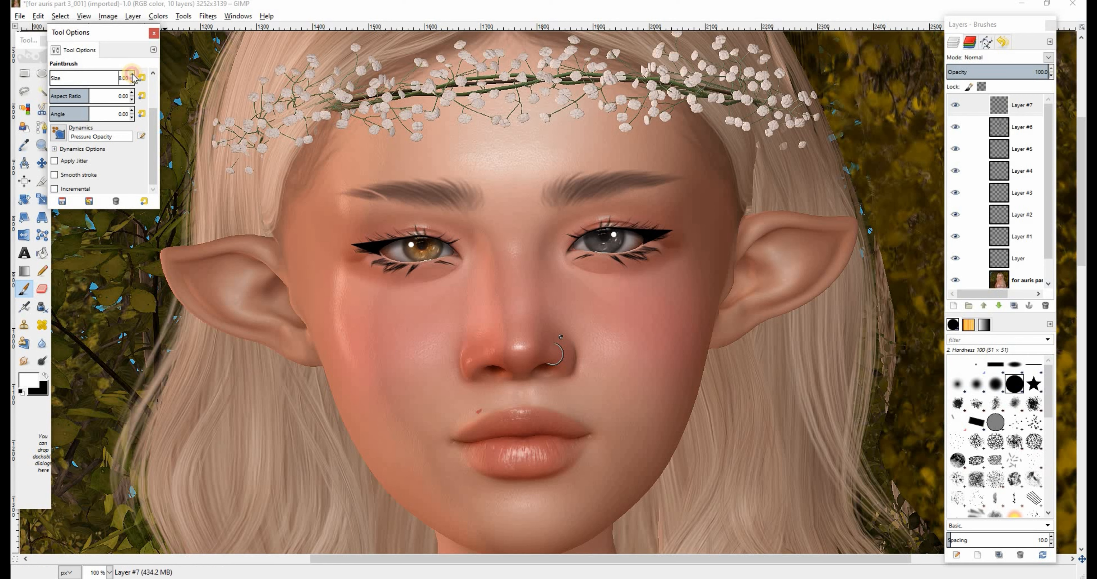
pyautogui.click(522, 348)
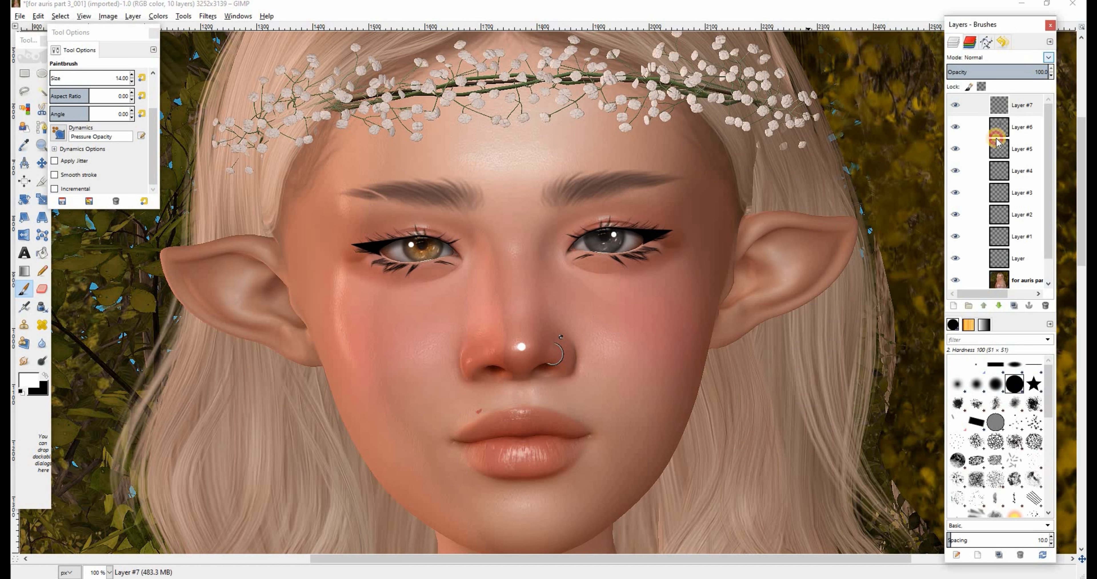
# Set Layer #7 to Overlay mode at 46.2 opacity and check the nose-tip highlight
pyautogui.click(1044, 59)
pyautogui.click(986, 197)
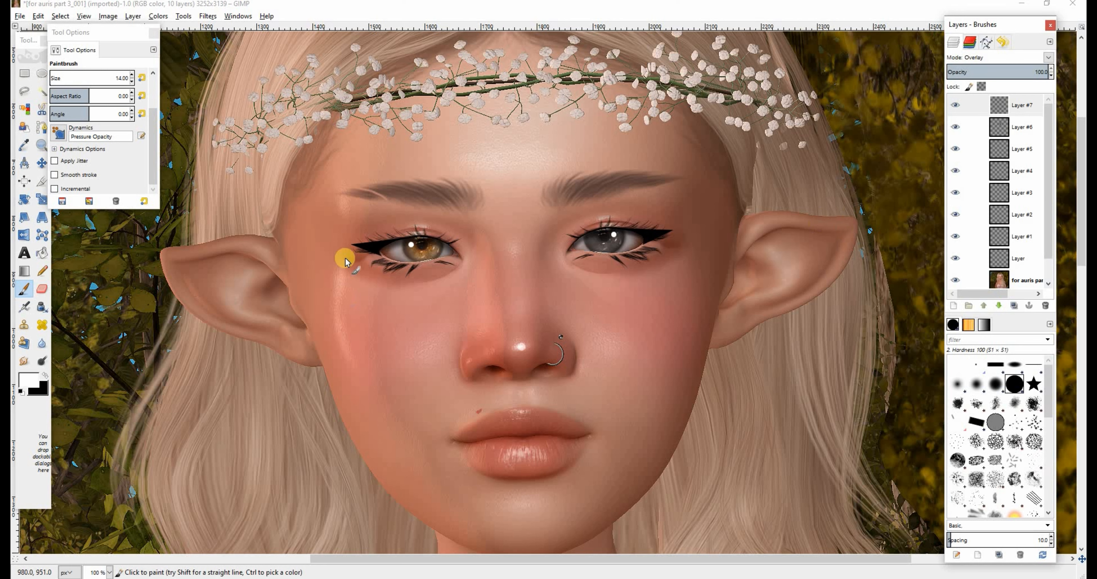
pyautogui.click(973, 70)
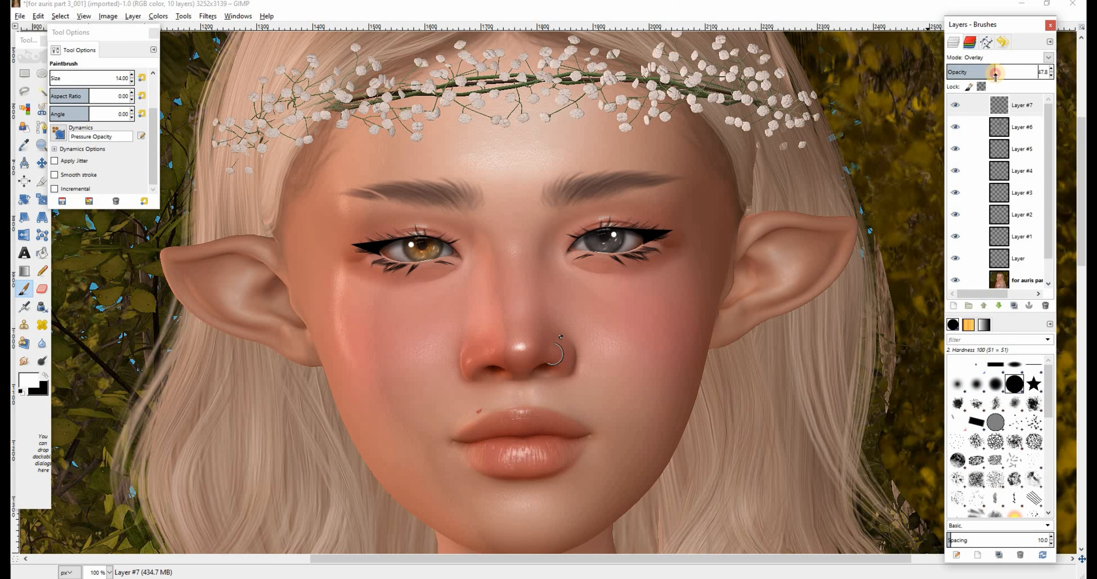
pyautogui.click(954, 106)
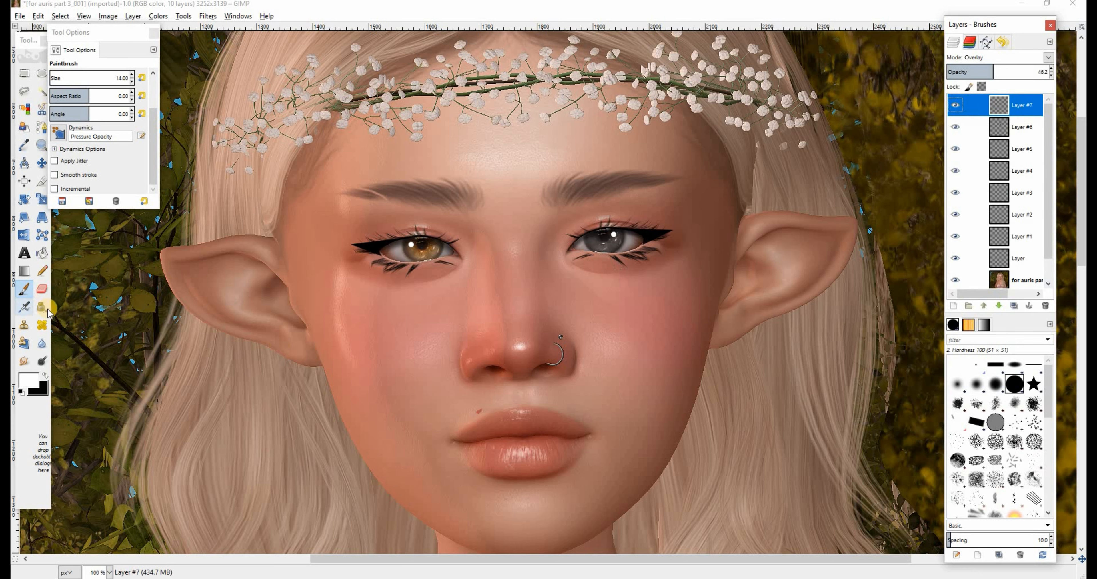
# Raise Layer #7's opacity to 83.0 and blur the nose-tip highlight with a size 51 Hardness 075 brush
pyautogui.click(42, 345)
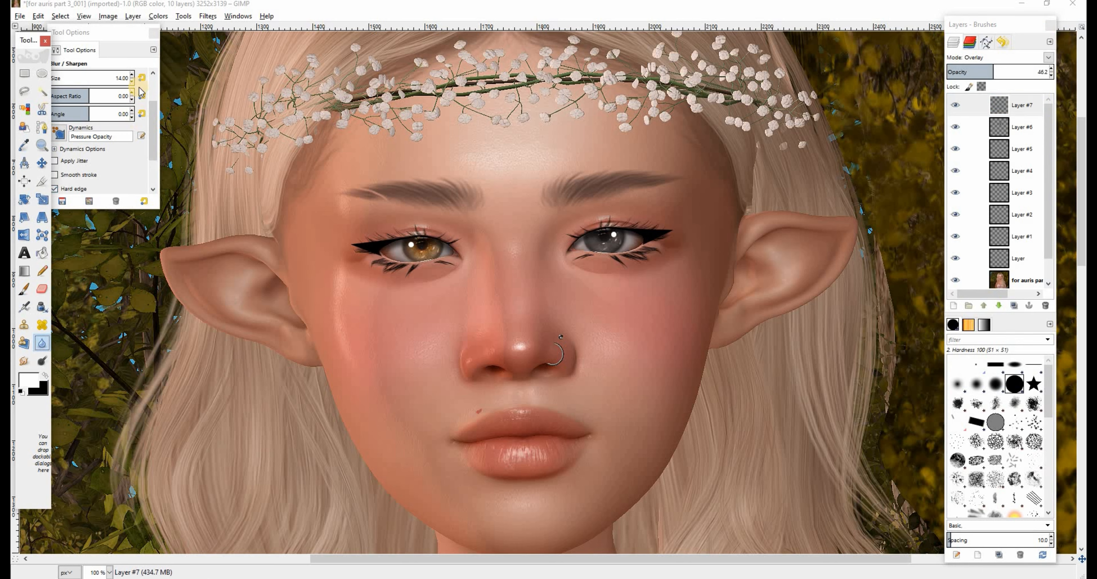
pyautogui.click(142, 78)
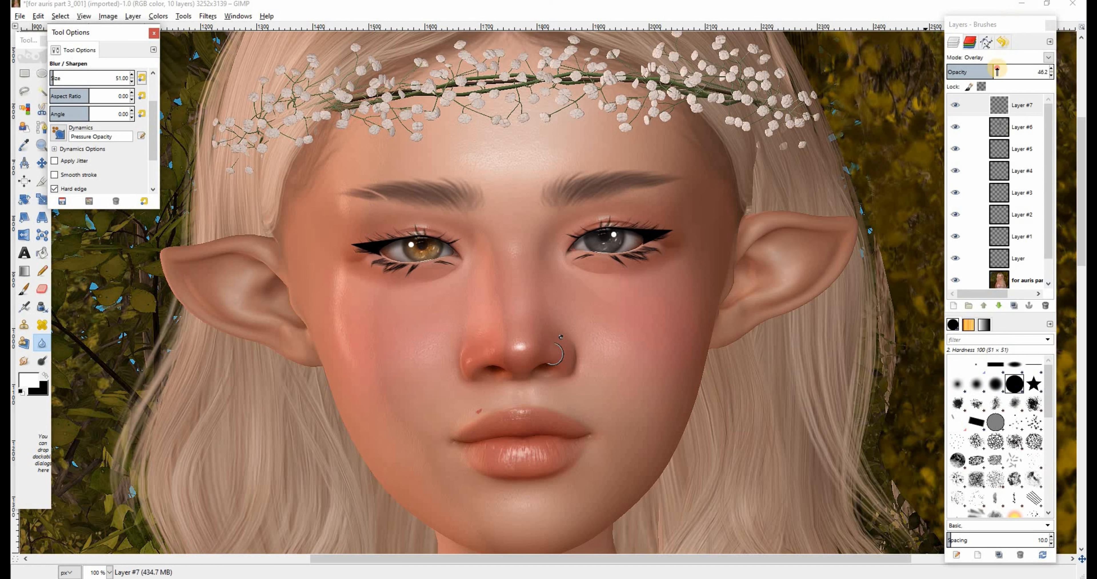
pyautogui.moveTo(995, 72); pyautogui.dragTo(1031, 72)
pyautogui.click(996, 384)
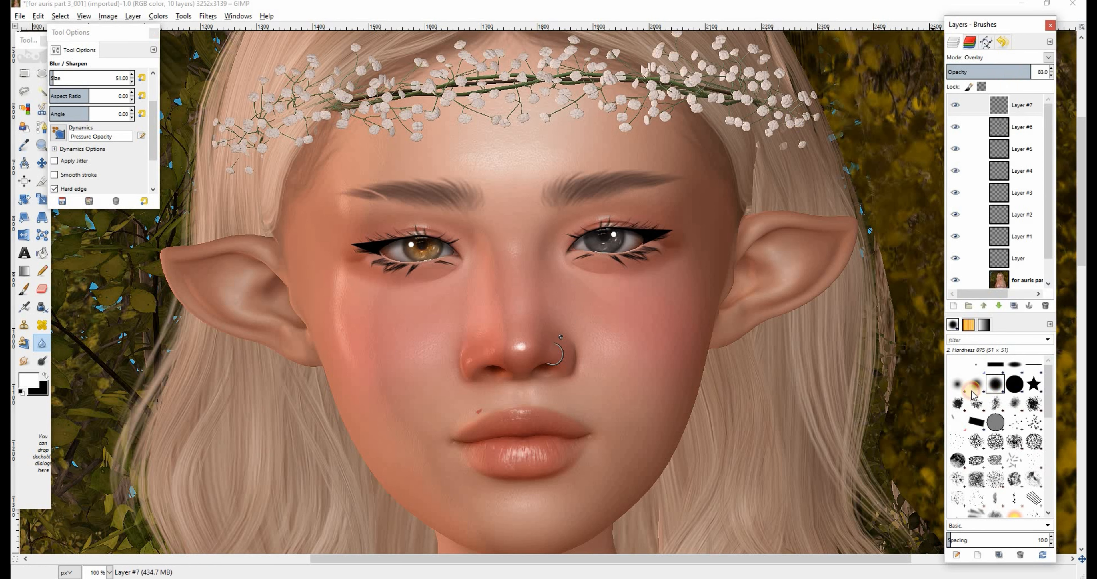
pyautogui.click(460, 369)
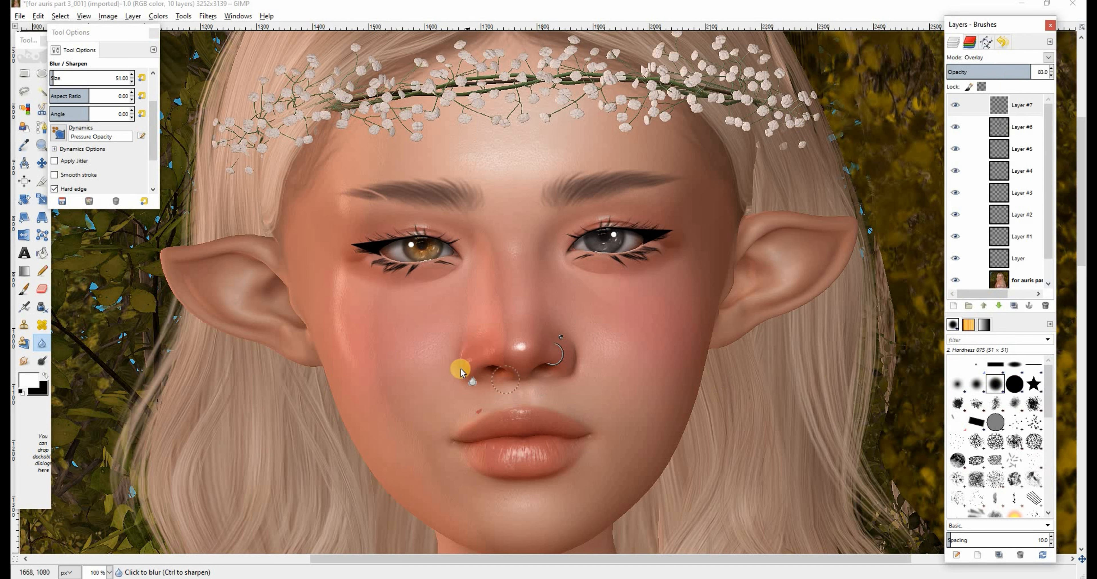
pyautogui.click(529, 346)
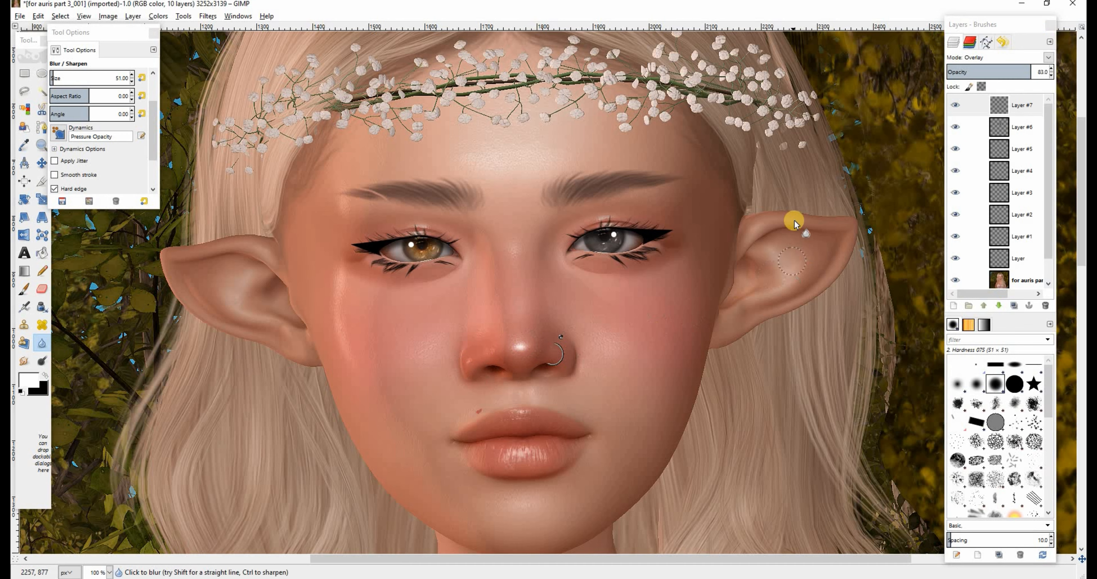
# Add a new layer above the nose highlight layer
pyautogui.moveTo(791, 233); pyautogui.dragTo(785, 253)
pyautogui.click(952, 305)
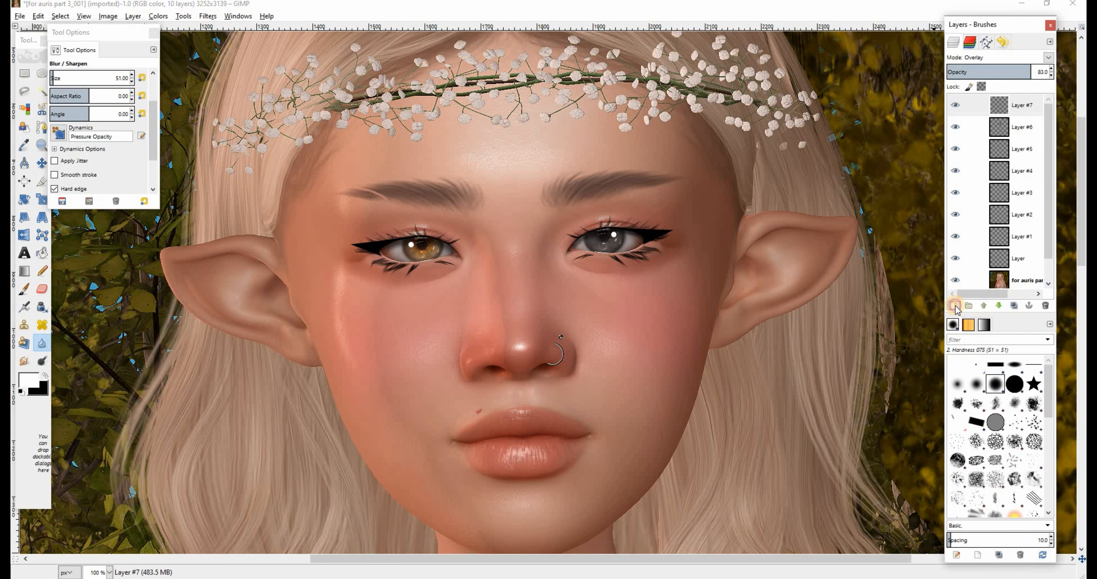
pyautogui.click(544, 368)
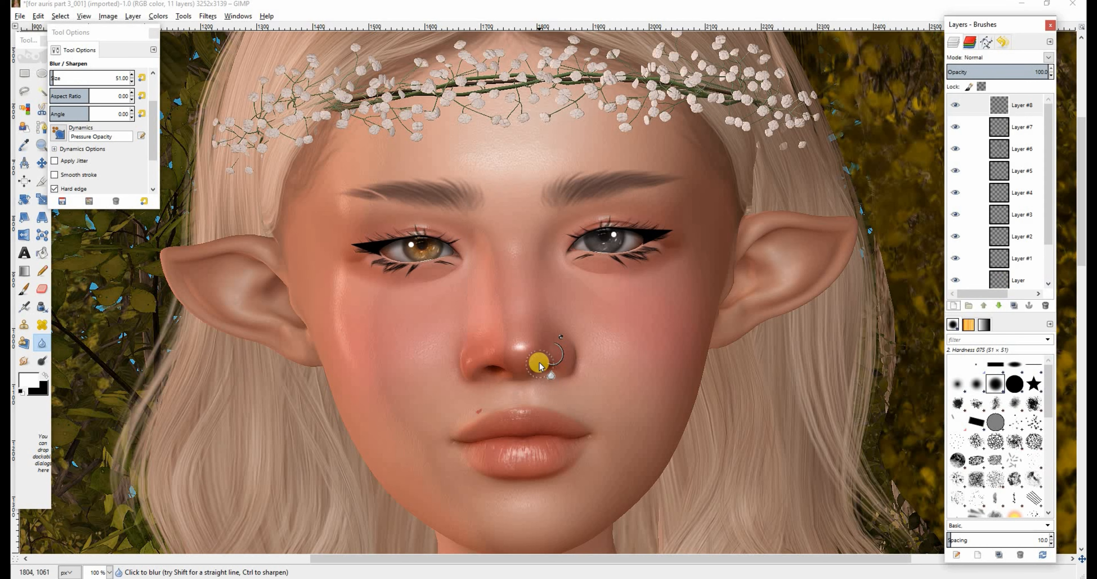
pyautogui.click(42, 73)
pyautogui.moveTo(527, 202); pyautogui.dragTo(718, 320)
pyautogui.moveTo(615, 267); pyautogui.dragTo(662, 249)
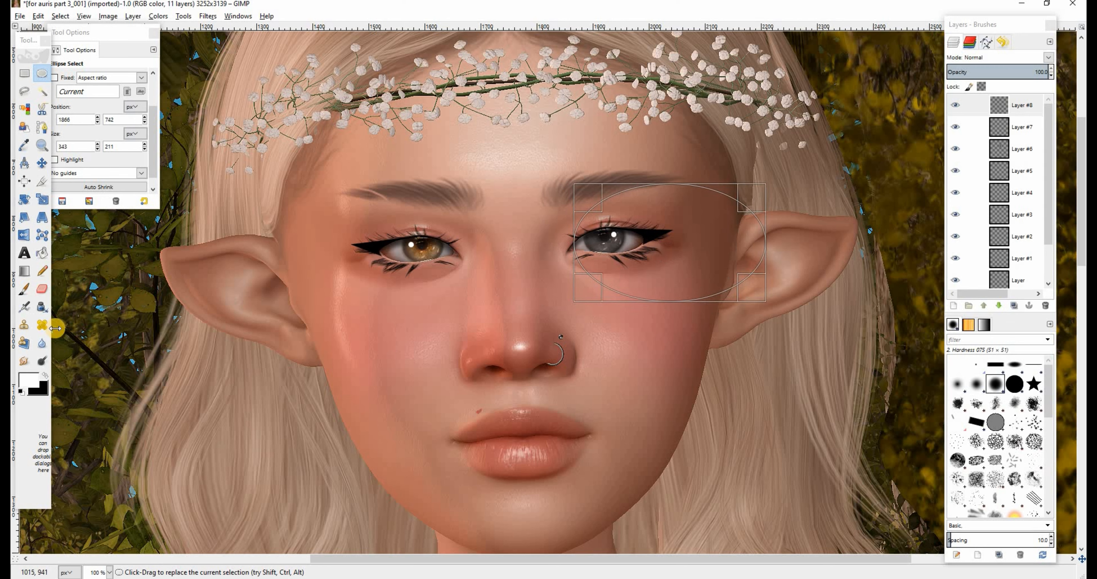
pyautogui.click(25, 306)
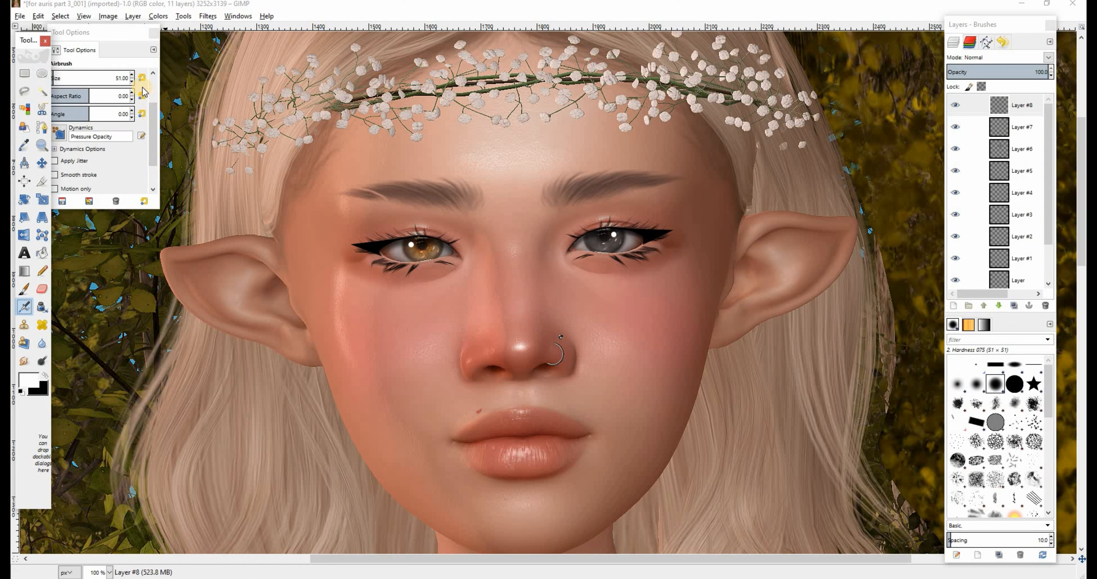
pyautogui.moveTo(153, 109); pyautogui.dragTo(153, 83)
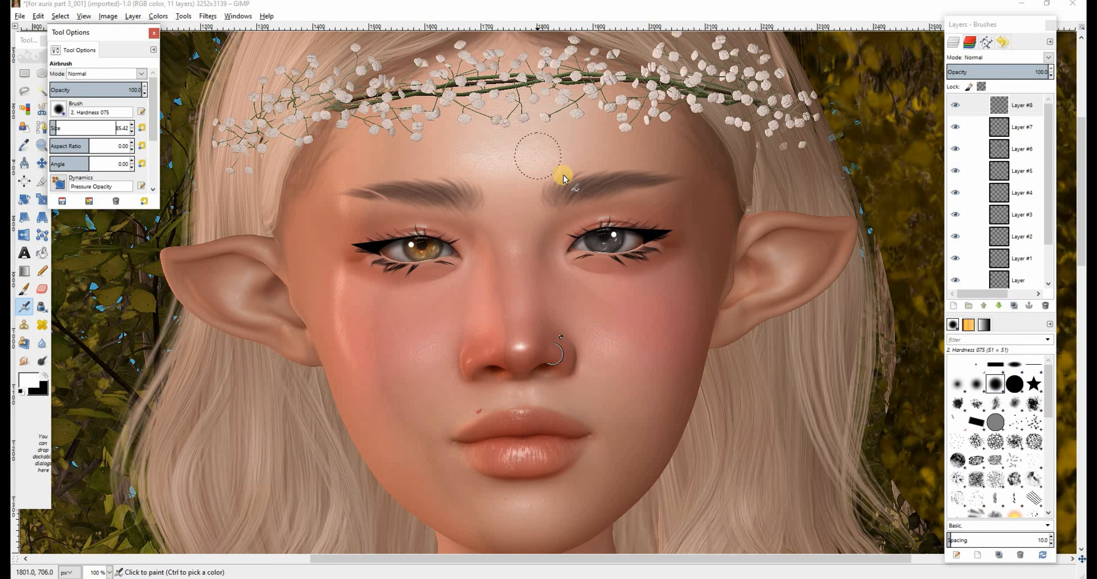
# Select an ellipse from the grey eye's brow to the ear and airbrush a white highlight under the brow at size 183.92
pyautogui.click(41, 73)
pyautogui.moveTo(893, 382); pyautogui.dragTo(577, 223)
pyautogui.moveTo(693, 308)
pyautogui.mouseDown()
pyautogui.moveTo(636, 280)
pyautogui.moveTo(676, 269)
pyautogui.mouseUp()
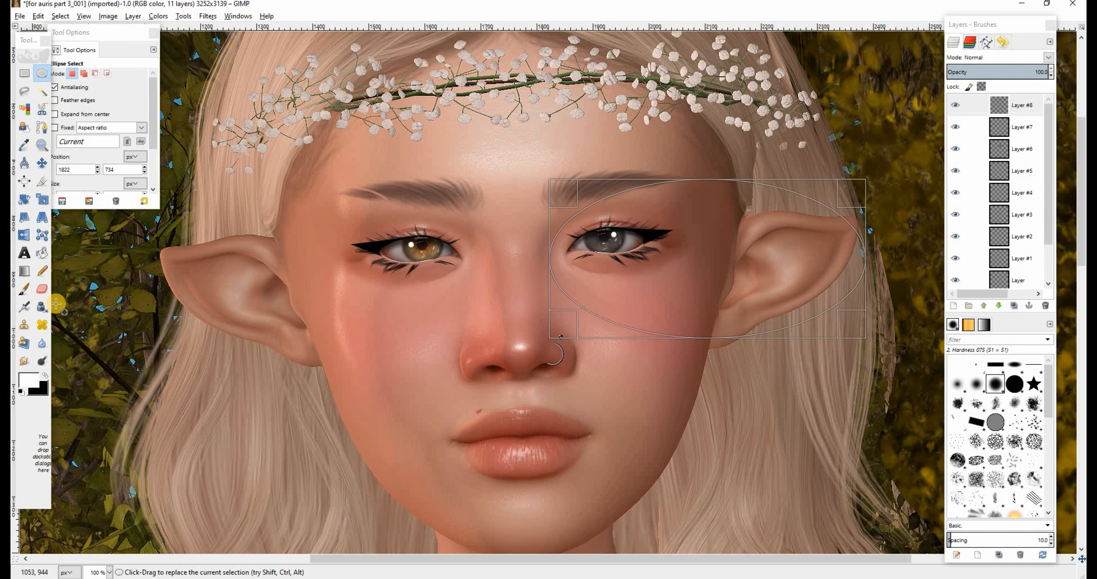
pyautogui.click(23, 306)
pyautogui.click(23, 306)
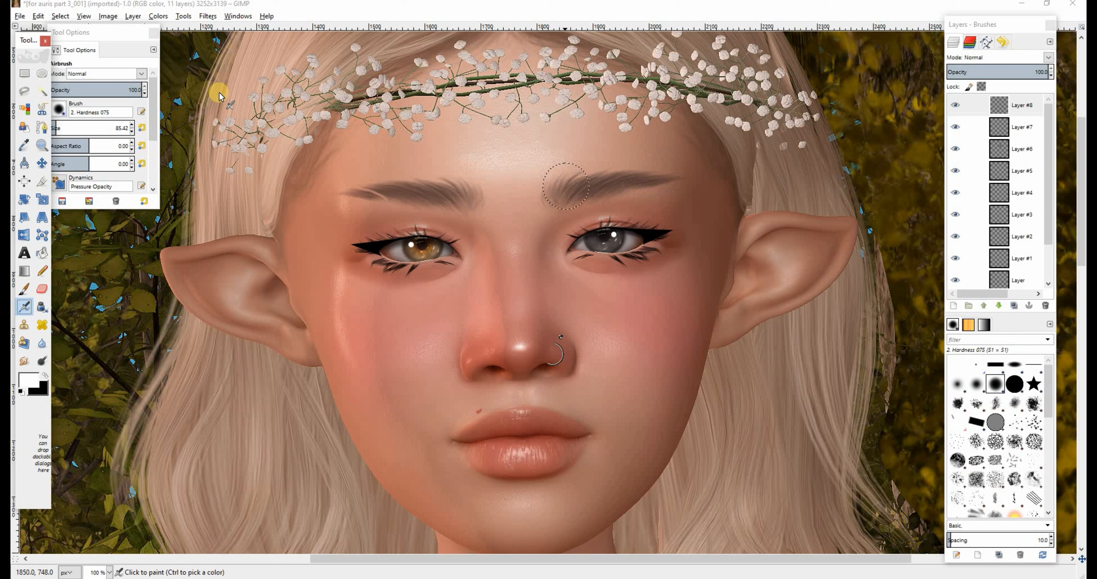
pyautogui.moveTo(58, 127); pyautogui.dragTo(64, 127)
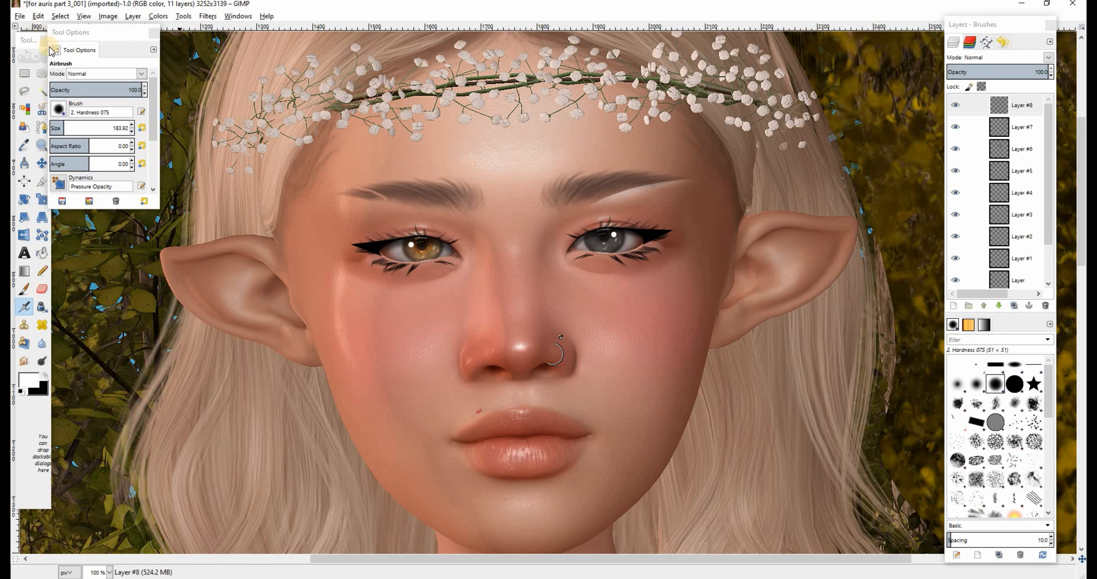
# Select an ellipse around the golden eye, airbrush a matching white highlight under its brow, and clear the selection
pyautogui.click(41, 73)
pyautogui.moveTo(282, 235); pyautogui.dragTo(562, 386)
pyautogui.moveTo(431, 312); pyautogui.dragTo(357, 282)
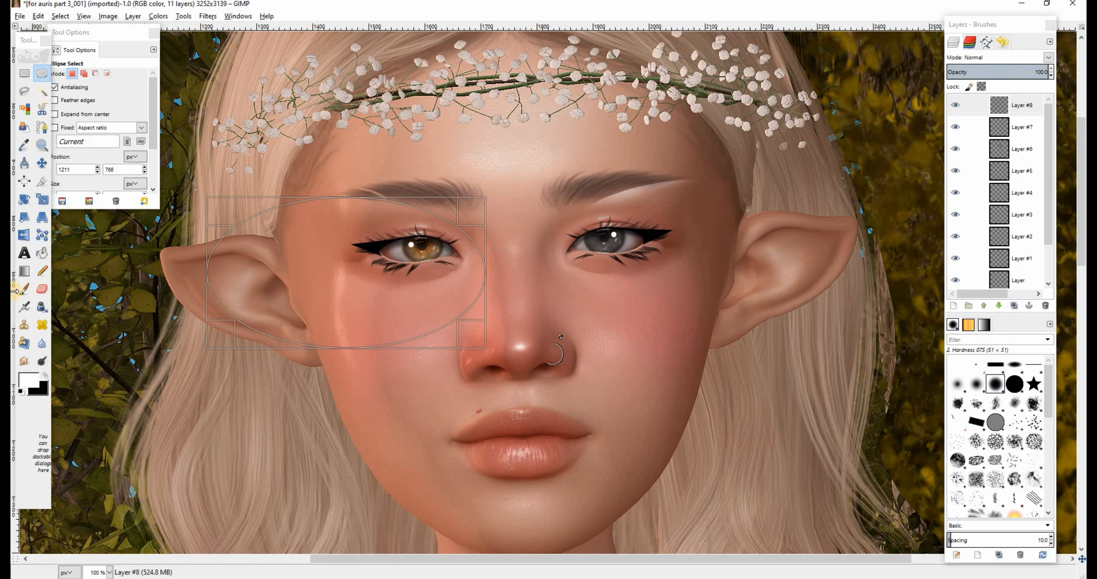
pyautogui.click(24, 308)
pyautogui.moveTo(440, 172); pyautogui.dragTo(443, 171)
pyautogui.click(60, 16)
pyautogui.click(65, 44)
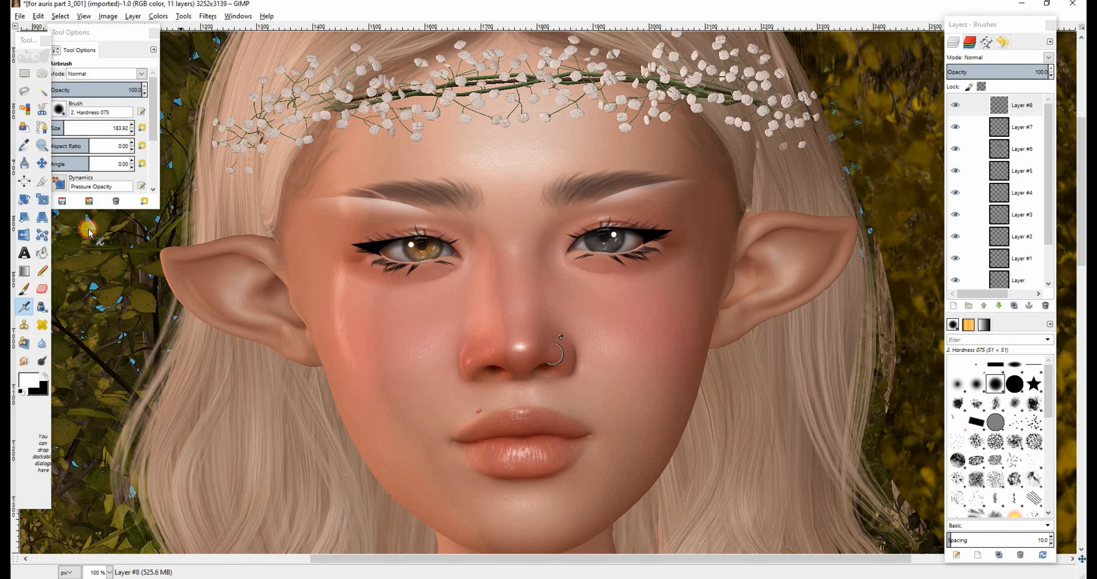
# Erase the outer ends and lower edges of both brow-bone highlights with a size 99.49 eraser
pyautogui.click(141, 128)
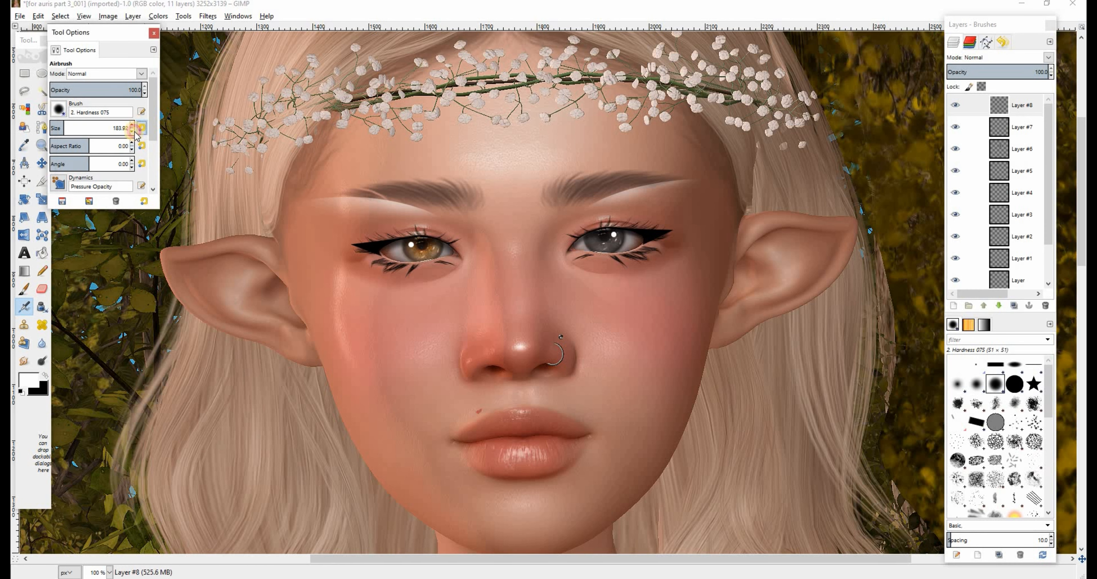
pyautogui.click(42, 291)
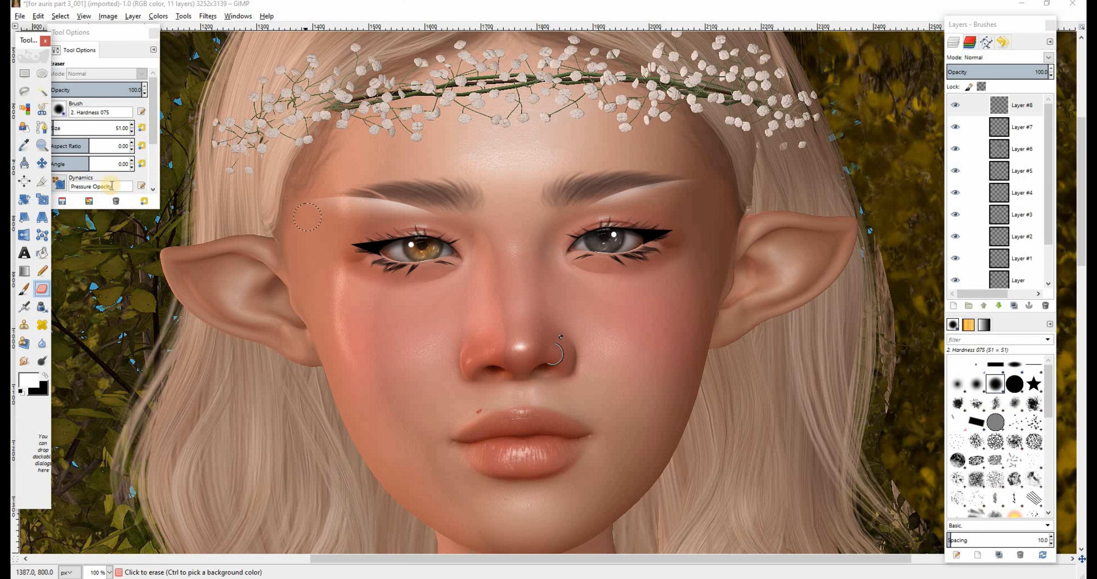
pyautogui.click(56, 124)
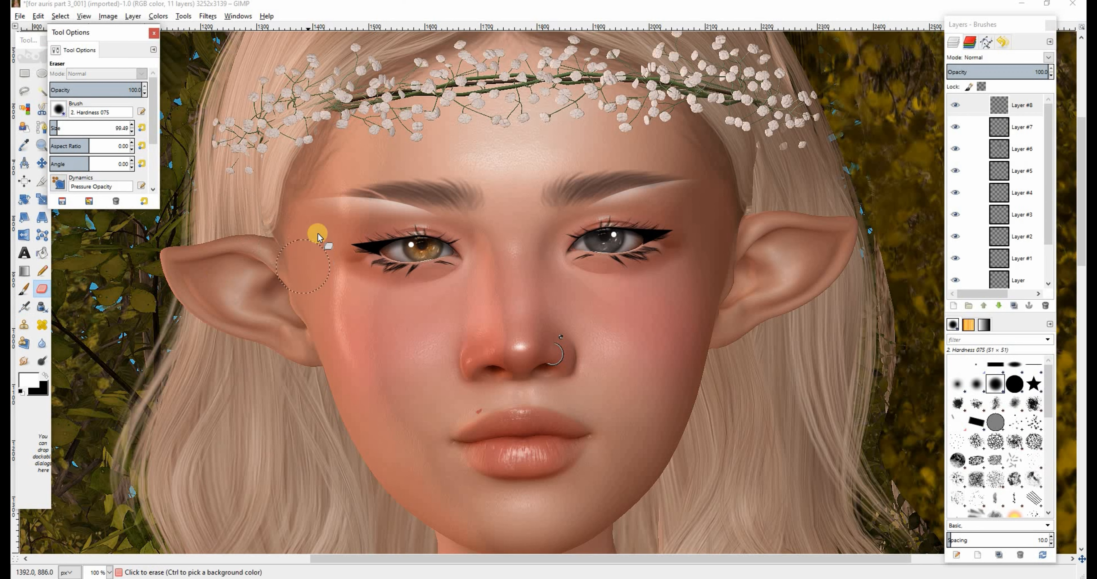
pyautogui.moveTo(386, 258)
pyautogui.mouseDown()
pyautogui.moveTo(384, 241)
pyautogui.moveTo(360, 227)
pyautogui.mouseUp()
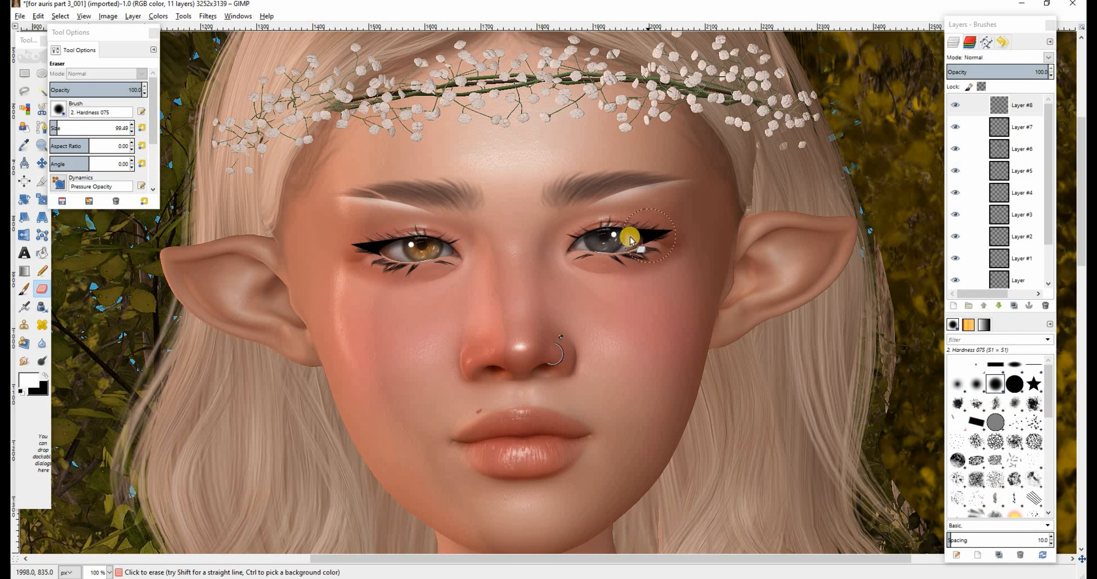
pyautogui.moveTo(642, 218)
pyautogui.mouseDown()
pyautogui.moveTo(578, 223)
pyautogui.moveTo(616, 229)
pyautogui.moveTo(664, 215)
pyautogui.moveTo(848, 128)
pyautogui.mouseUp()
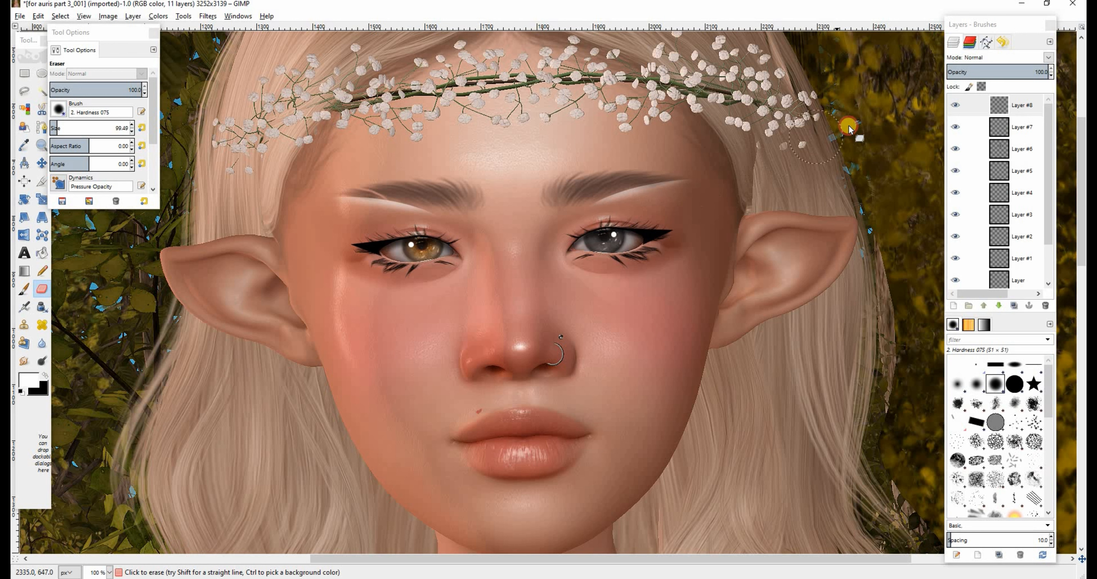
# Set the brow-bone highlight layer to Overlay mode at 75.8 opacity
pyautogui.click(1049, 57)
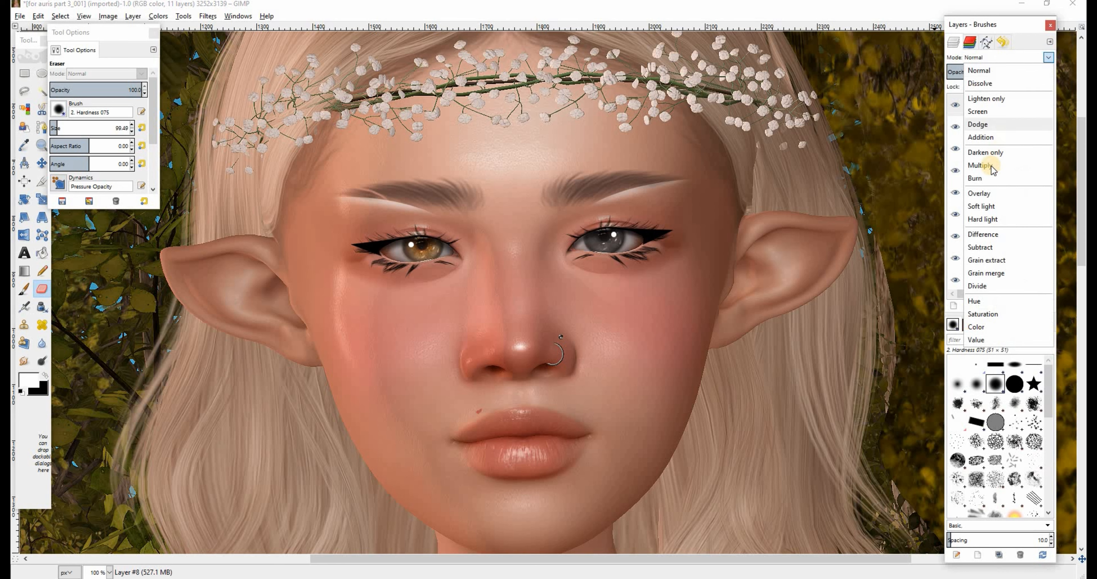
pyautogui.click(983, 192)
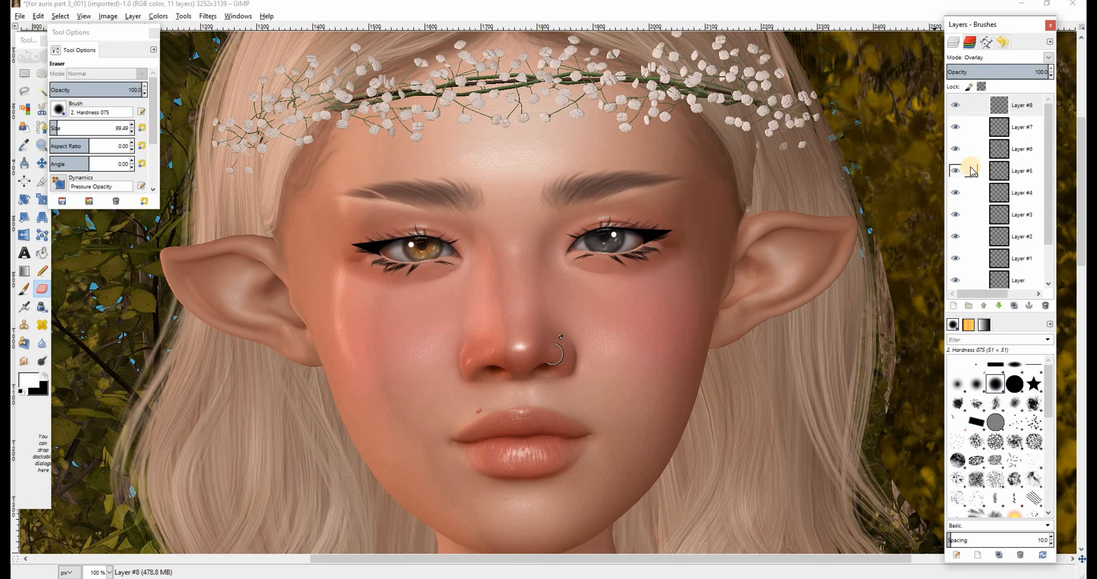
pyautogui.moveTo(1015, 71); pyautogui.dragTo(1042, 85)
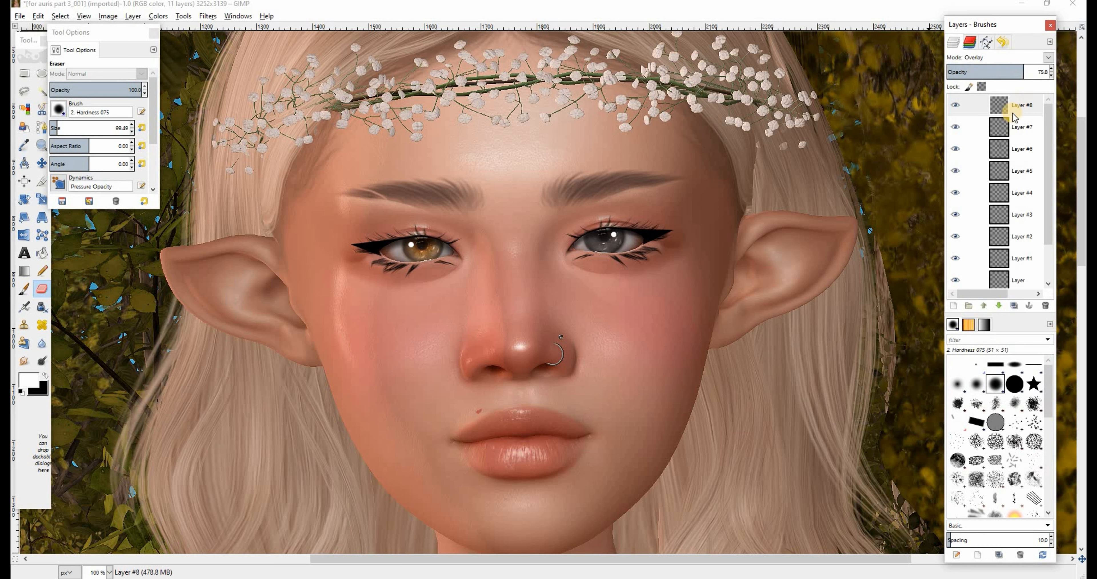
# Add a new transparent layer and outline the brow above the golden eye with a free selection
pyautogui.click(952, 307)
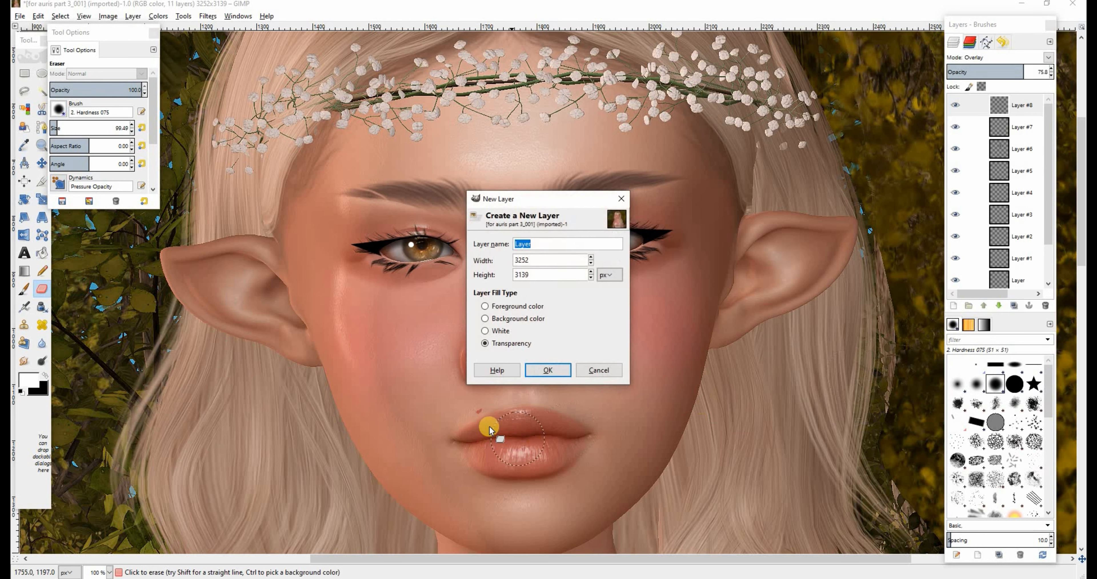
pyautogui.click(548, 370)
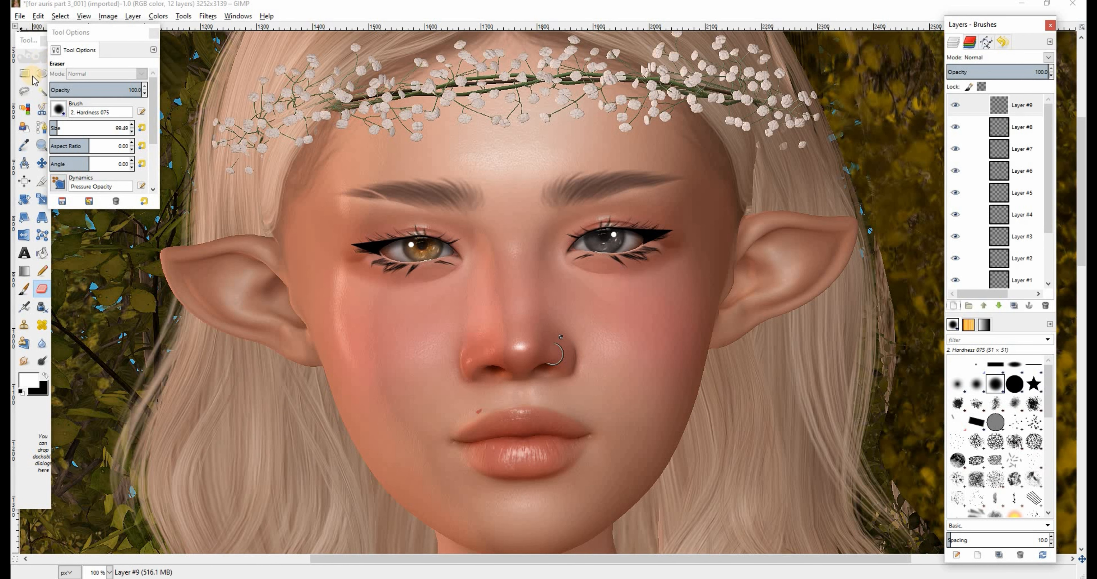
pyautogui.click(24, 91)
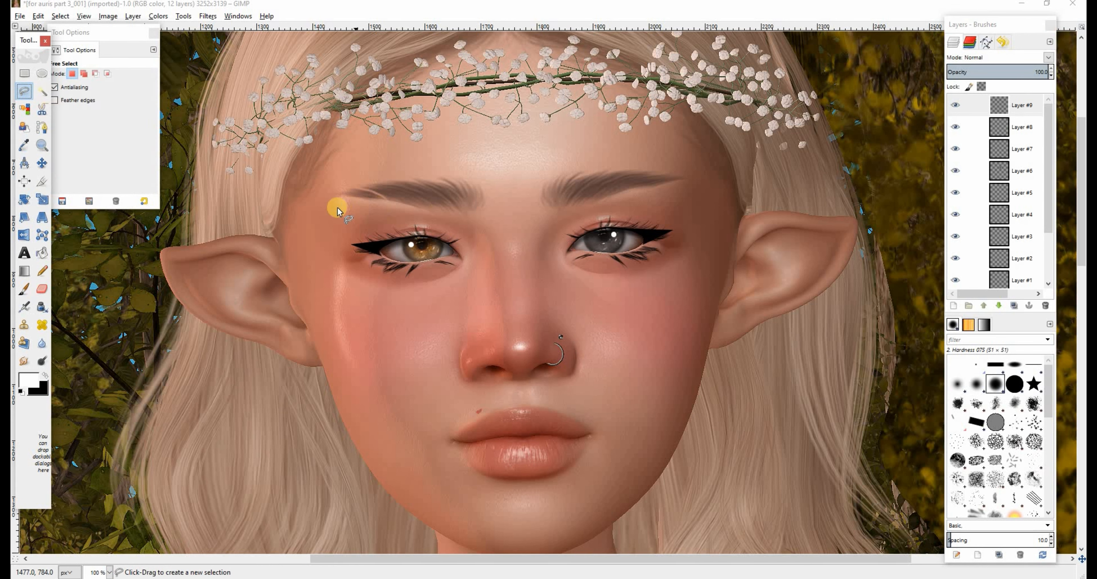
pyautogui.moveTo(457, 210); pyautogui.dragTo(444, 209)
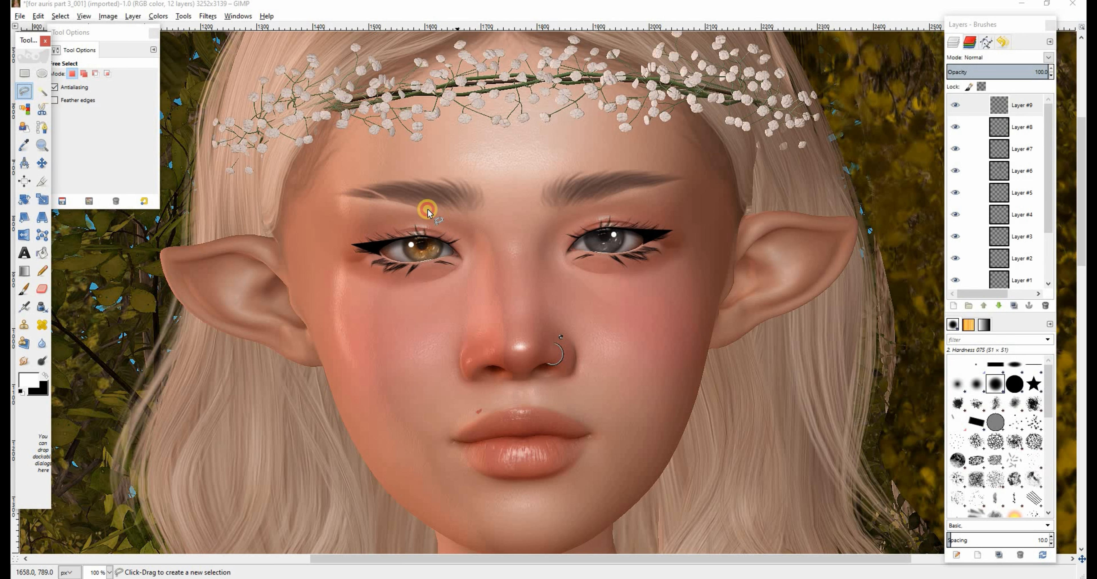
pyautogui.click(406, 204)
pyautogui.click(376, 199)
pyautogui.click(332, 195)
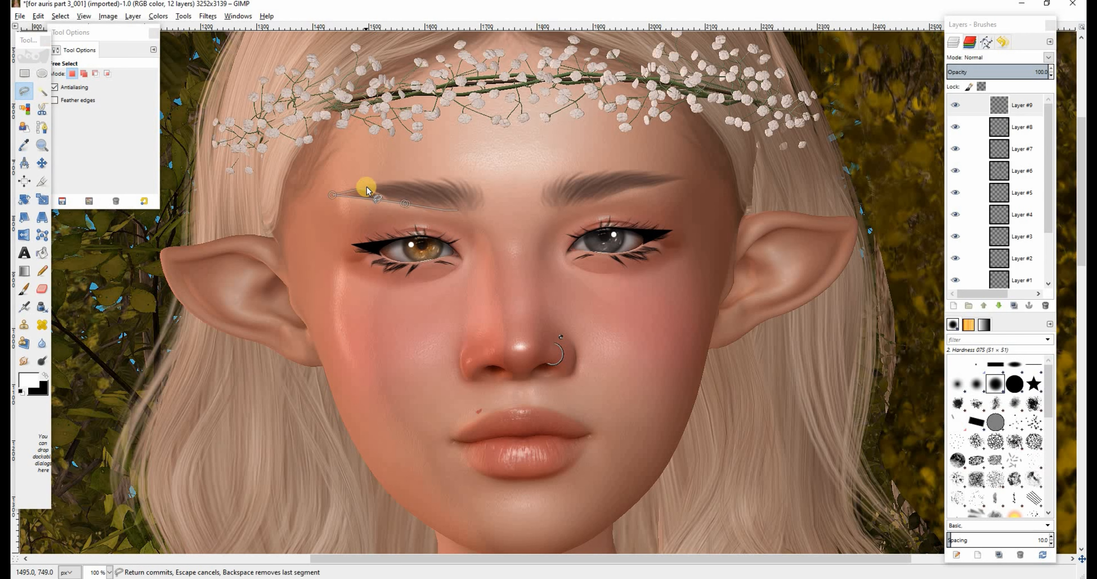
pyautogui.click(390, 181)
pyautogui.click(424, 180)
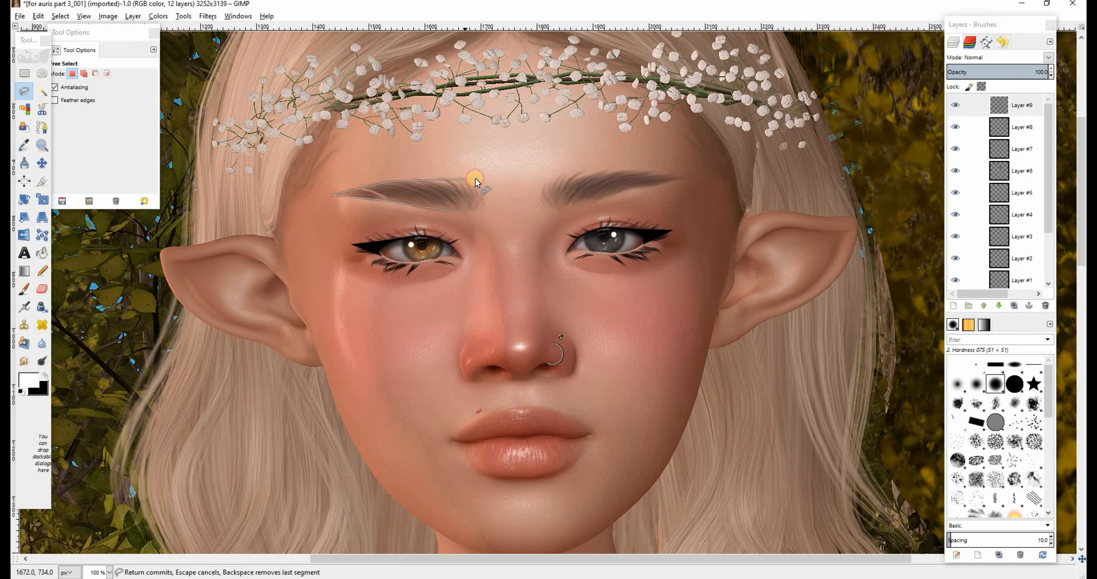
pyautogui.click(583, 214)
pyautogui.click(457, 209)
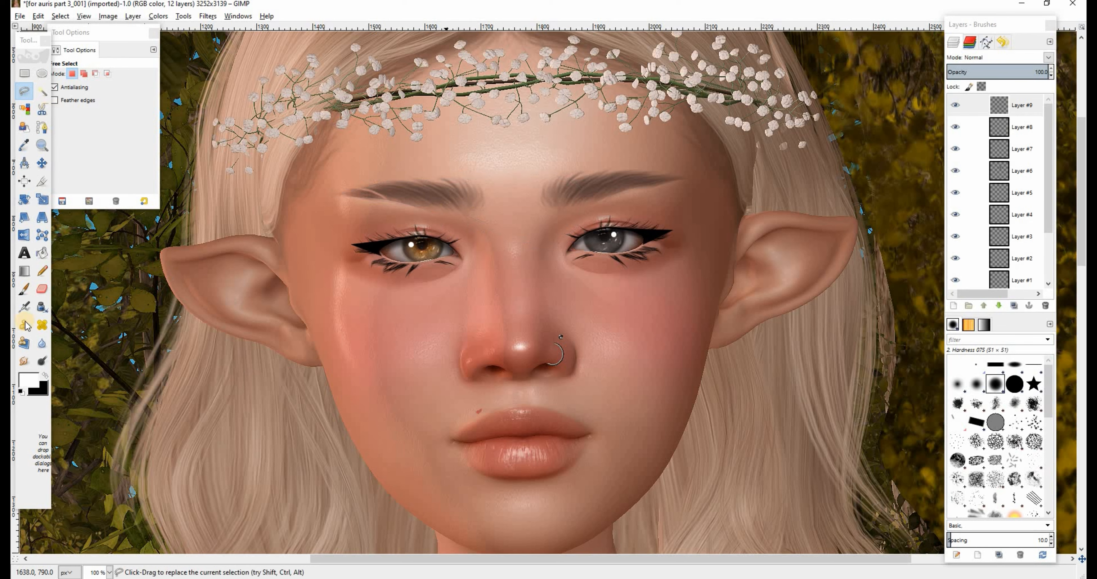
# Airbrush black over the outer half of the selected brow above the golden eye
pyautogui.click(45, 378)
pyautogui.click(24, 307)
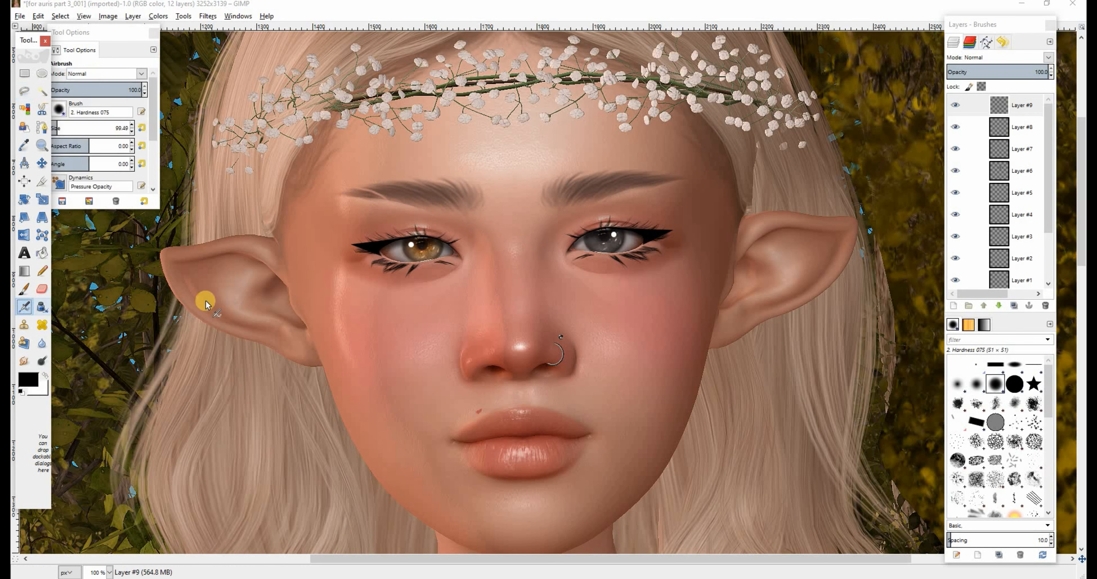
pyautogui.moveTo(343, 211)
pyautogui.mouseDown()
pyautogui.moveTo(415, 189)
pyautogui.moveTo(325, 204)
pyautogui.mouseUp()
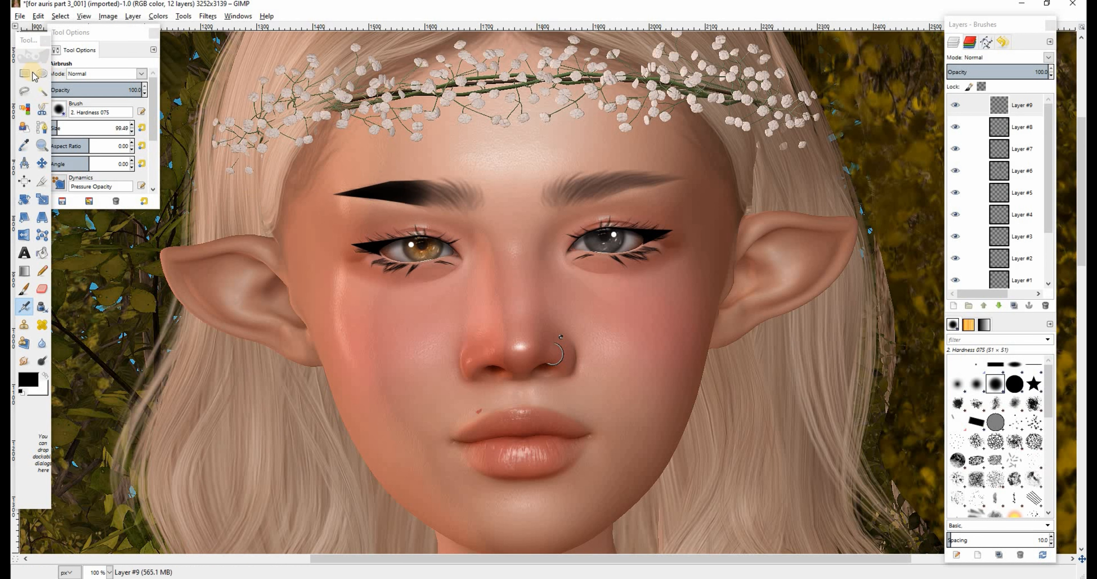
# Outline the brow above the grey eye with a free selection extending past its inner end
pyautogui.click(25, 92)
pyautogui.click(607, 194)
pyautogui.click(662, 183)
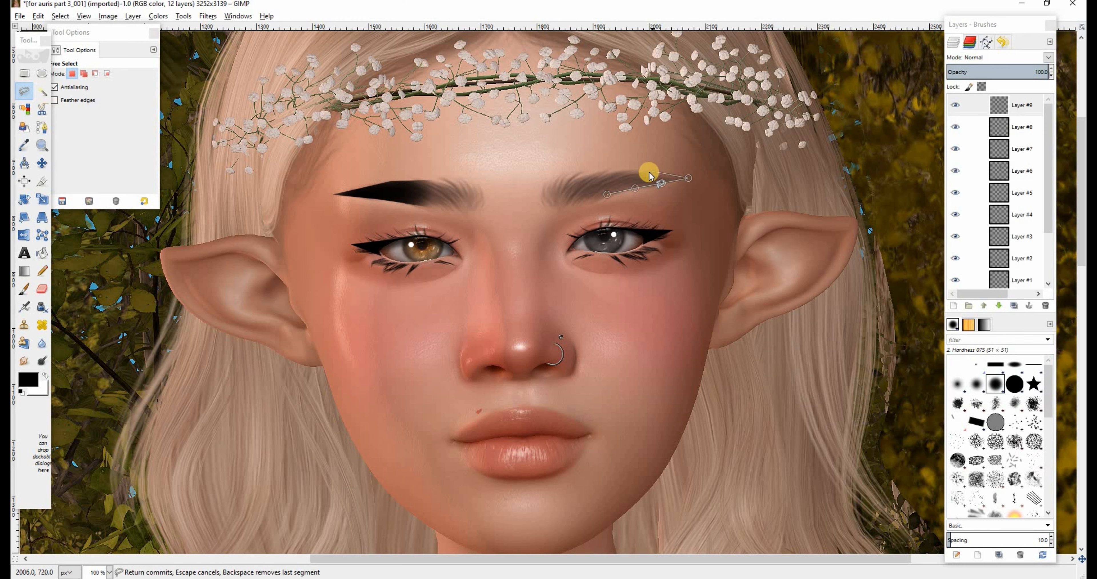
pyautogui.click(647, 172)
pyautogui.click(622, 172)
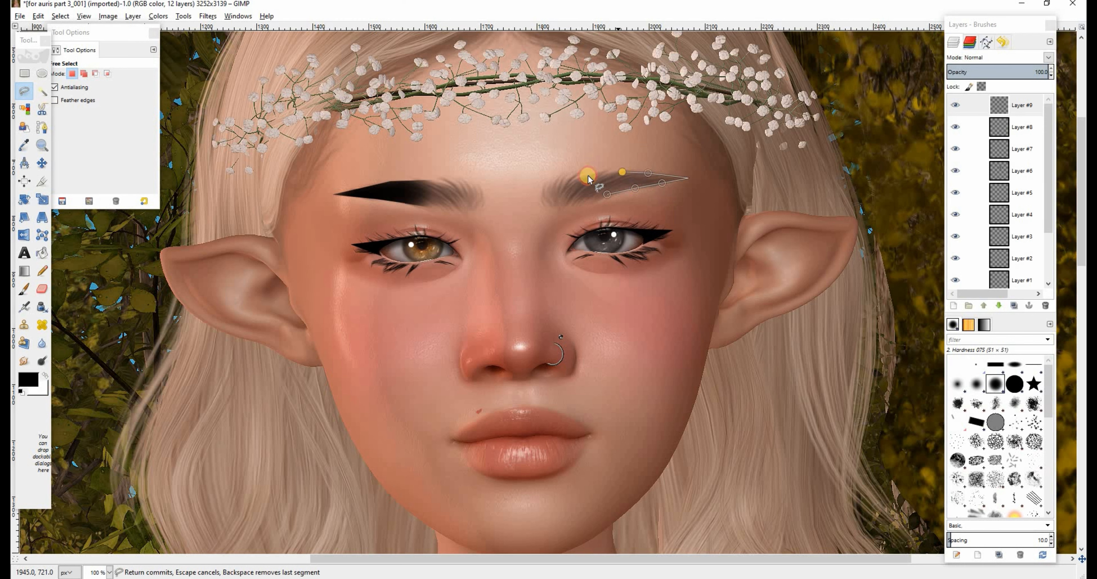
pyautogui.click(590, 175)
pyautogui.click(574, 178)
pyautogui.moveTo(562, 180)
pyautogui.mouseDown()
pyautogui.moveTo(519, 201)
pyautogui.moveTo(558, 233)
pyautogui.moveTo(598, 215)
pyautogui.mouseUp()
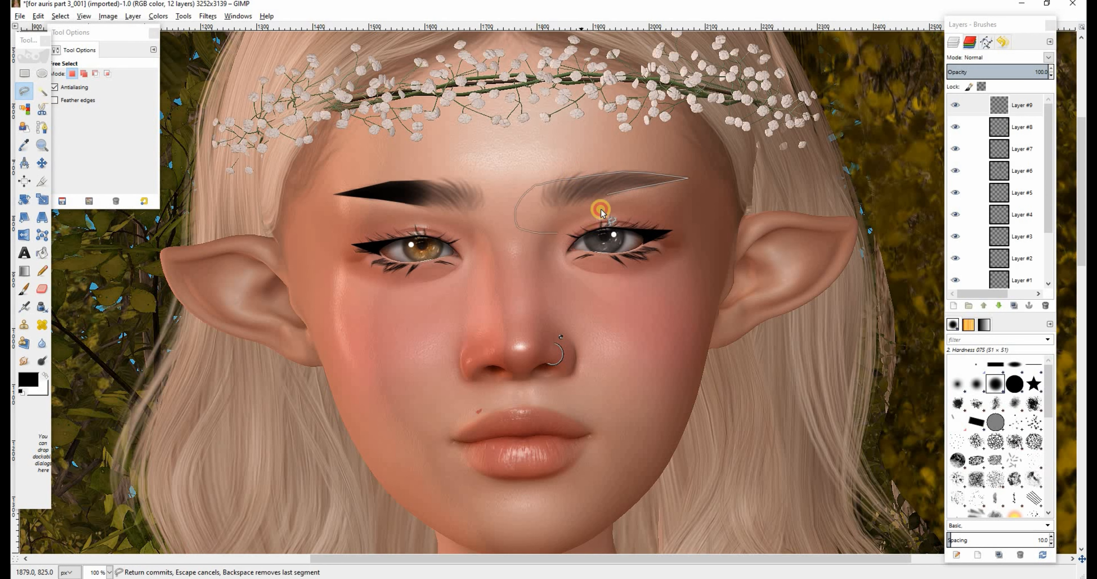
pyautogui.click(606, 196)
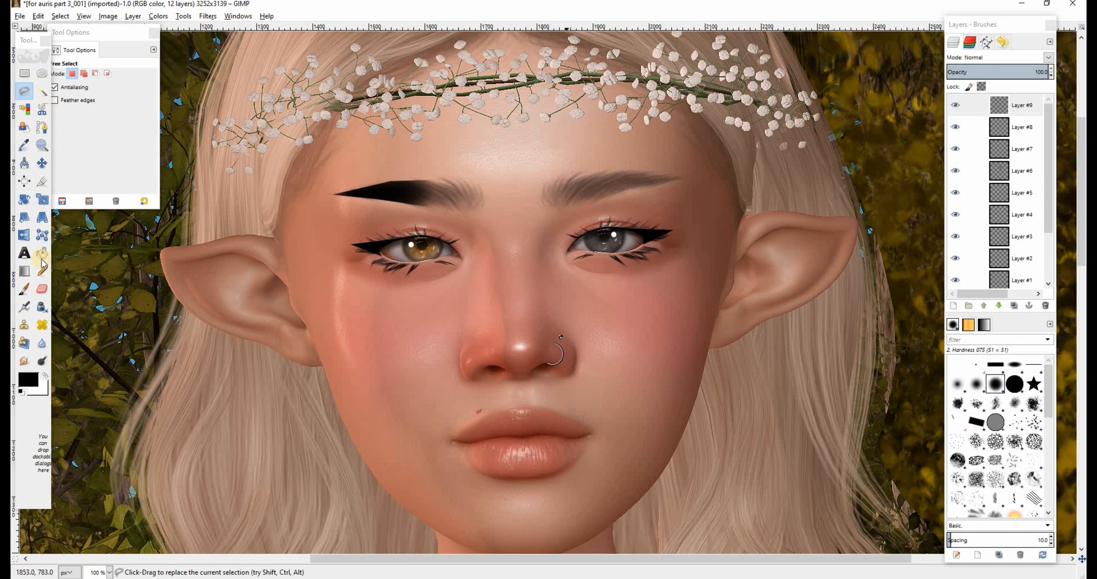
# Airbrush black over the outer half of the grey eye's brow and clear the selection
pyautogui.click(25, 305)
pyautogui.moveTo(675, 173)
pyautogui.mouseDown()
pyautogui.moveTo(641, 176)
pyautogui.moveTo(637, 163)
pyautogui.mouseUp()
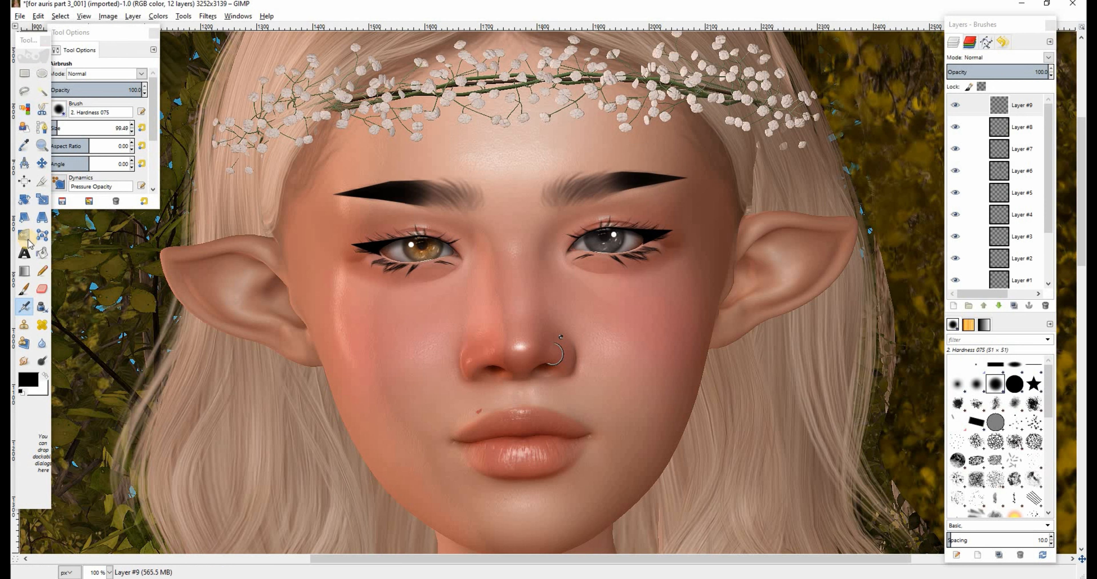
pyautogui.click(60, 15)
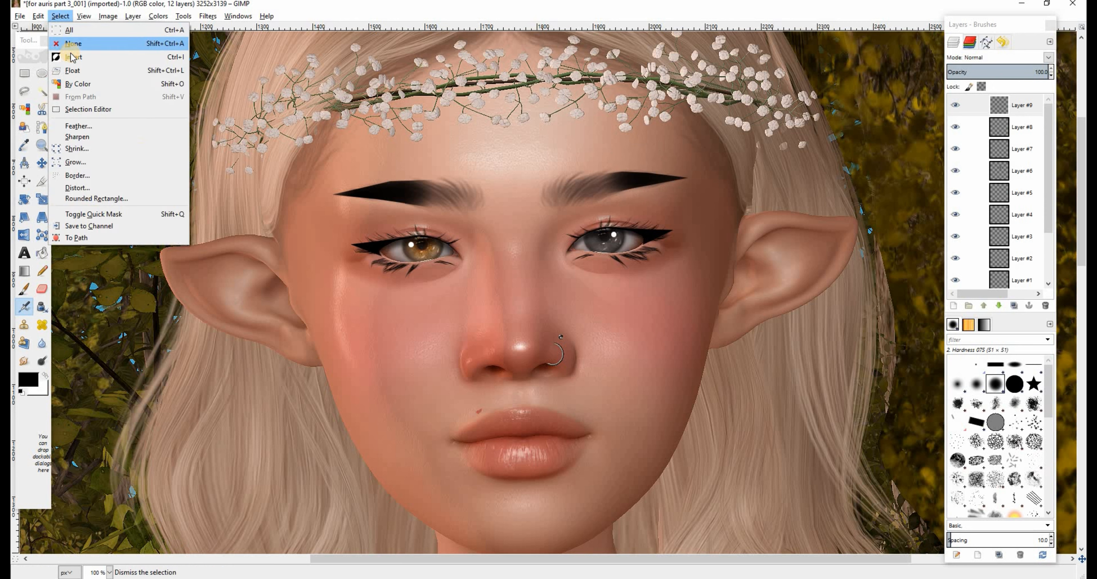
pyautogui.click(74, 44)
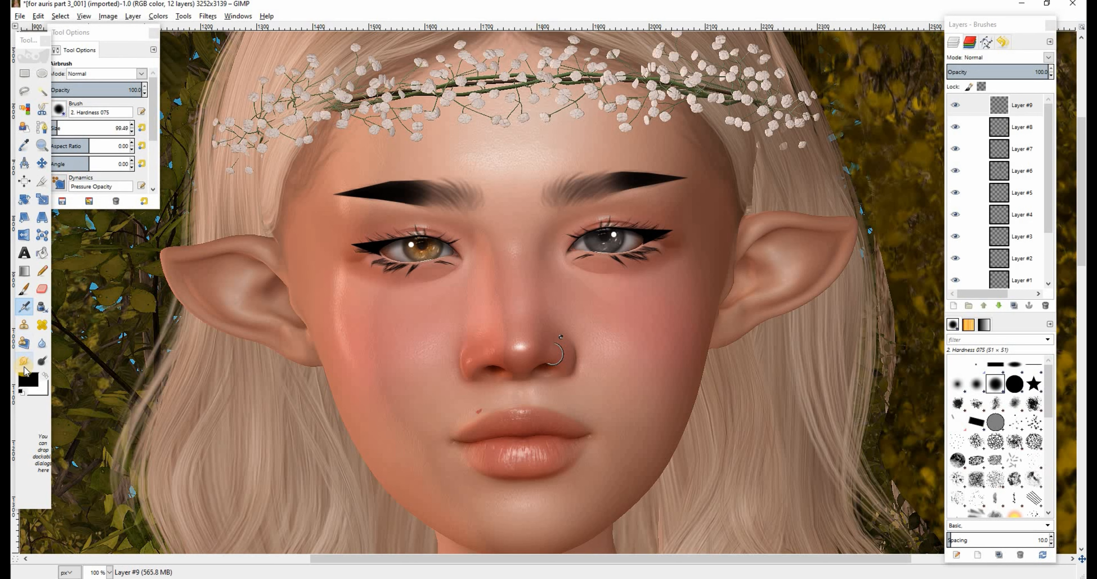
# Smudge the black paint on both brows toward their inner ends at size 99.49
pyautogui.click(24, 361)
pyautogui.moveTo(596, 194)
pyautogui.mouseDown()
pyautogui.moveTo(570, 195)
pyautogui.moveTo(602, 174)
pyautogui.moveTo(590, 177)
pyautogui.moveTo(602, 190)
pyautogui.mouseUp()
pyautogui.moveTo(385, 192)
pyautogui.mouseDown()
pyautogui.moveTo(466, 195)
pyautogui.moveTo(429, 202)
pyautogui.moveTo(460, 212)
pyautogui.moveTo(459, 187)
pyautogui.mouseUp()
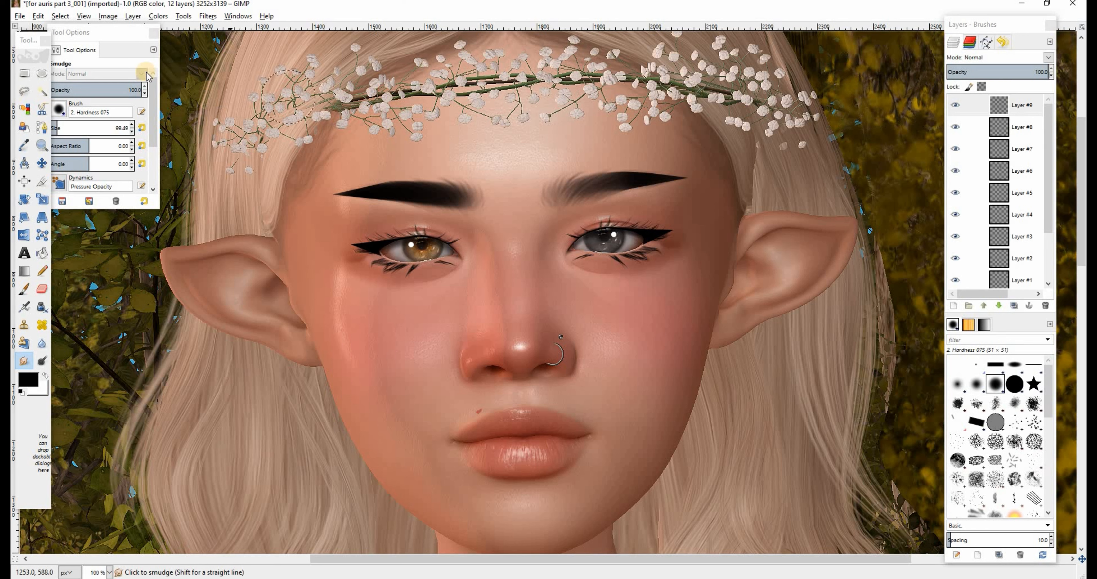
# Set the brow paint layer to Overlay mode at 20.3 opacity and compare the brows with the layer hidden and shown
pyautogui.click(1046, 60)
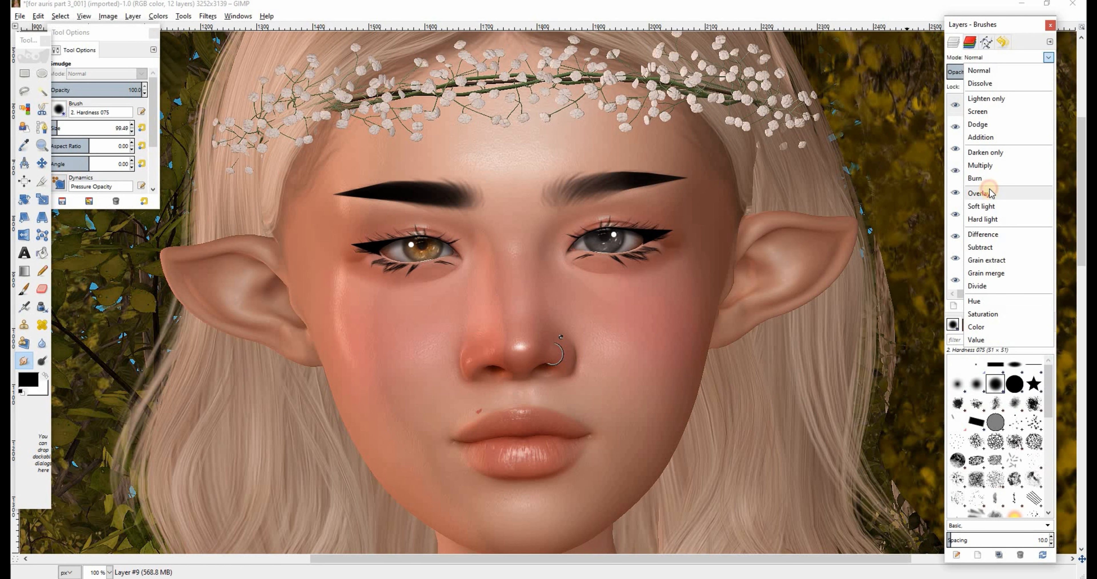
pyautogui.click(989, 193)
pyautogui.moveTo(1042, 69)
pyautogui.mouseDown()
pyautogui.moveTo(936, 91)
pyautogui.moveTo(924, 108)
pyautogui.moveTo(974, 102)
pyautogui.moveTo(949, 103)
pyautogui.moveTo(971, 103)
pyautogui.moveTo(950, 104)
pyautogui.moveTo(961, 105)
pyautogui.mouseUp()
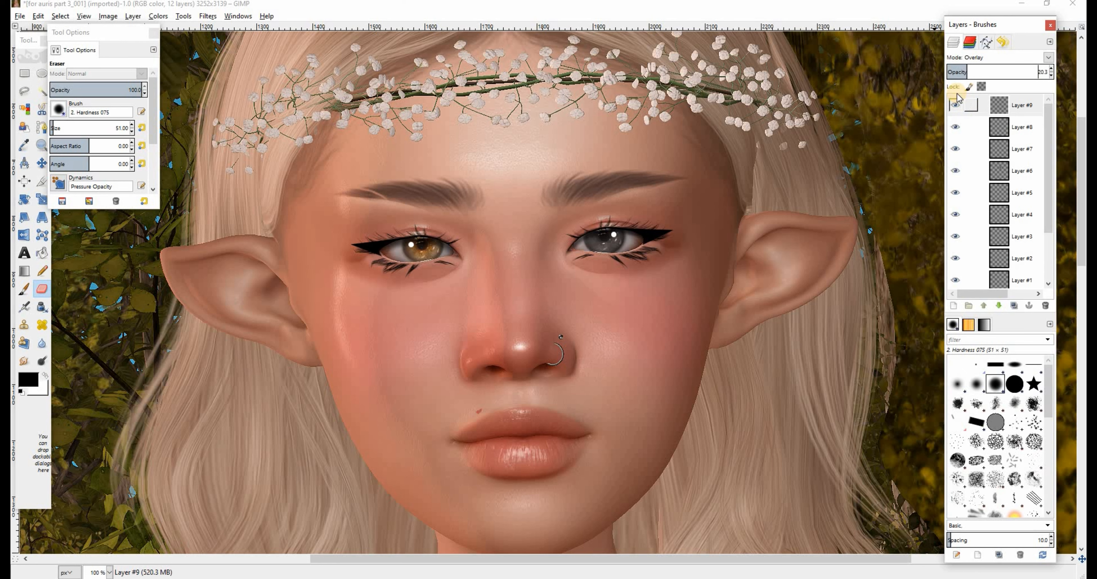
pyautogui.click(956, 106)
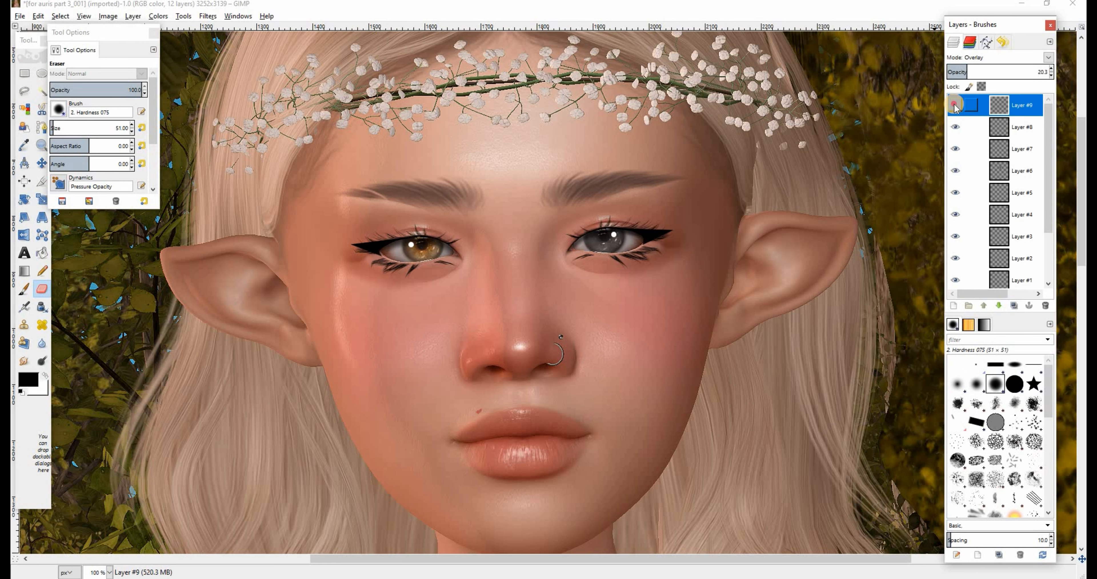
# Try to erase a thin straight line through the outer brow above the golden eye with a size 1 eraser
pyautogui.click(131, 133)
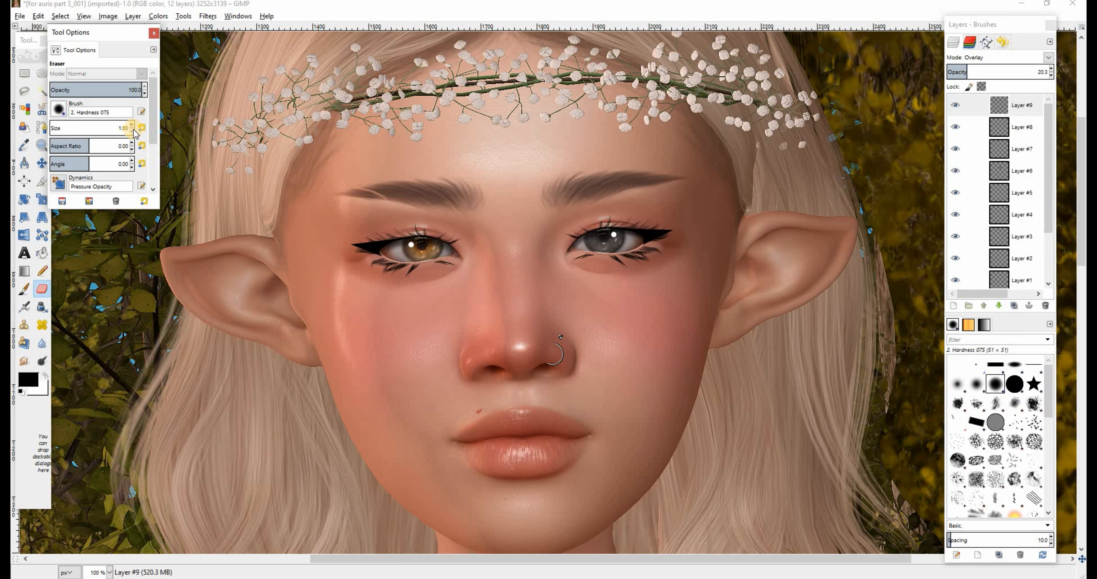
pyautogui.click(380, 197)
pyautogui.keyDown('shift'); pyautogui.click(374, 192); pyautogui.keyUp('shift')
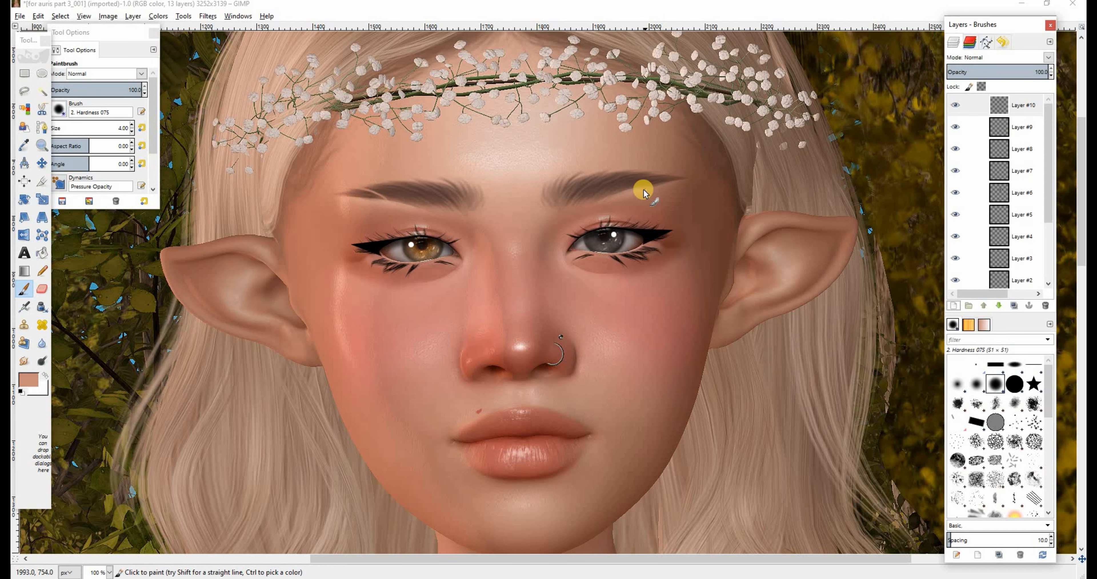
# Paint a straight skin-coloured slit diagonally across the outer end of the grey eye's brow with a size 4 paintbrush
pyautogui.click(655, 177)
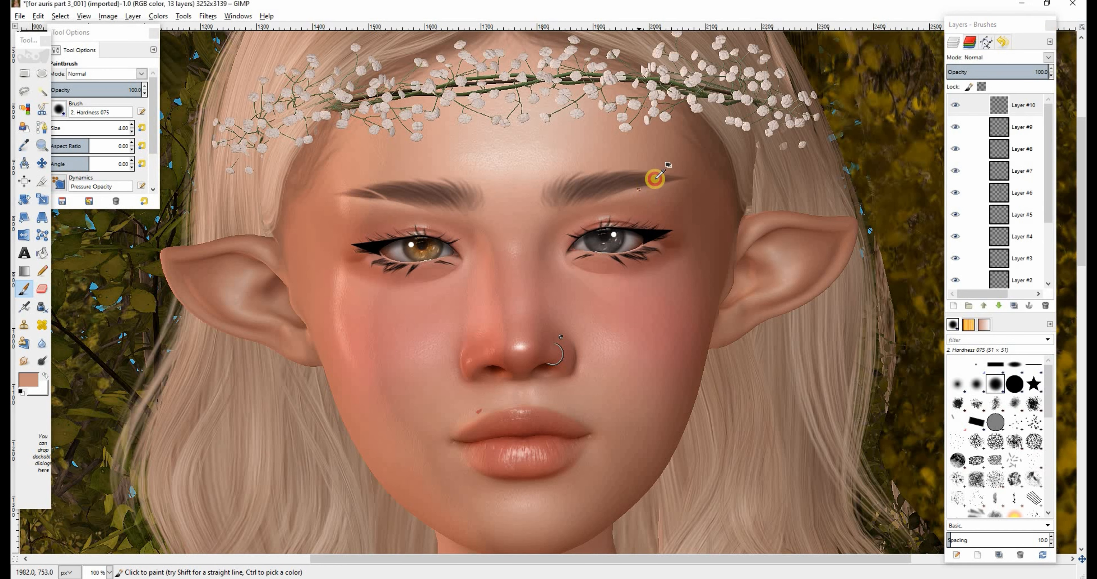
pyautogui.click(640, 192)
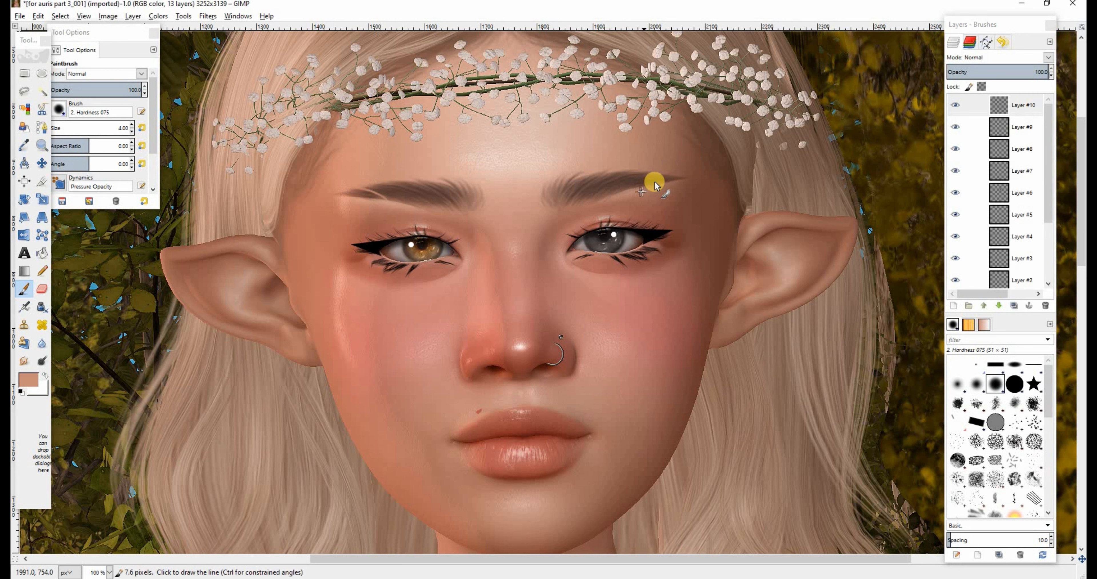
pyautogui.keyDown('shift'); pyautogui.click(660, 165); pyautogui.keyUp('shift')
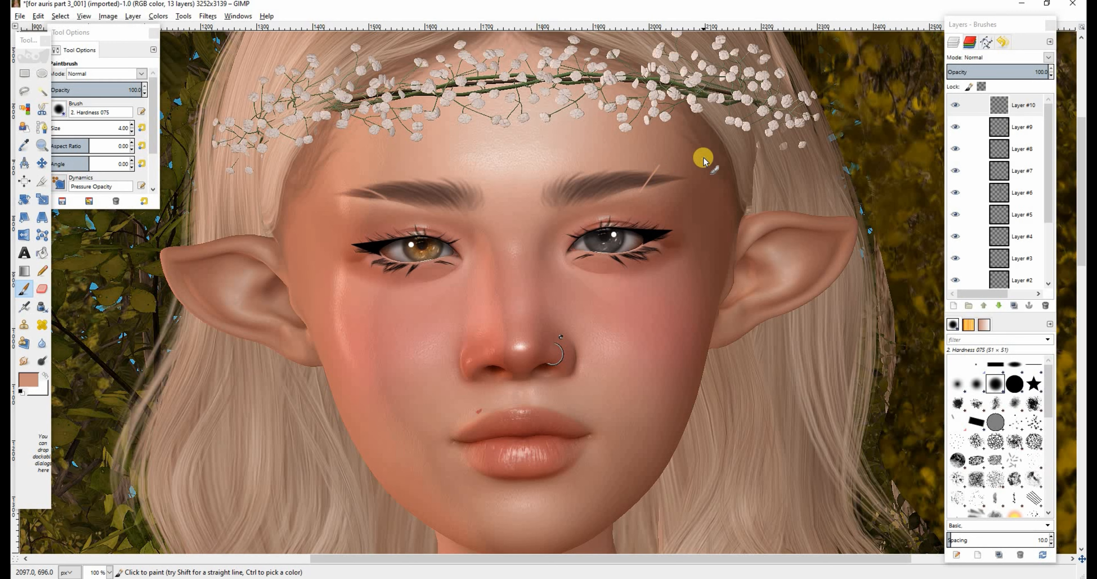
# Erase the ends of the brow slit that extend beyond the brow with a size 51 eraser
pyautogui.click(42, 289)
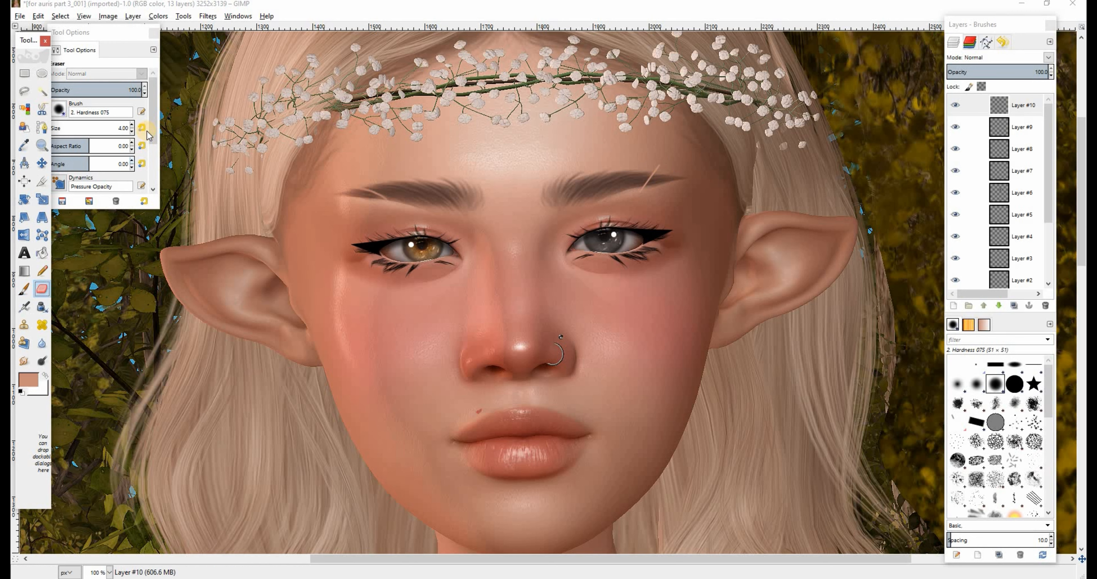
pyautogui.click(144, 129)
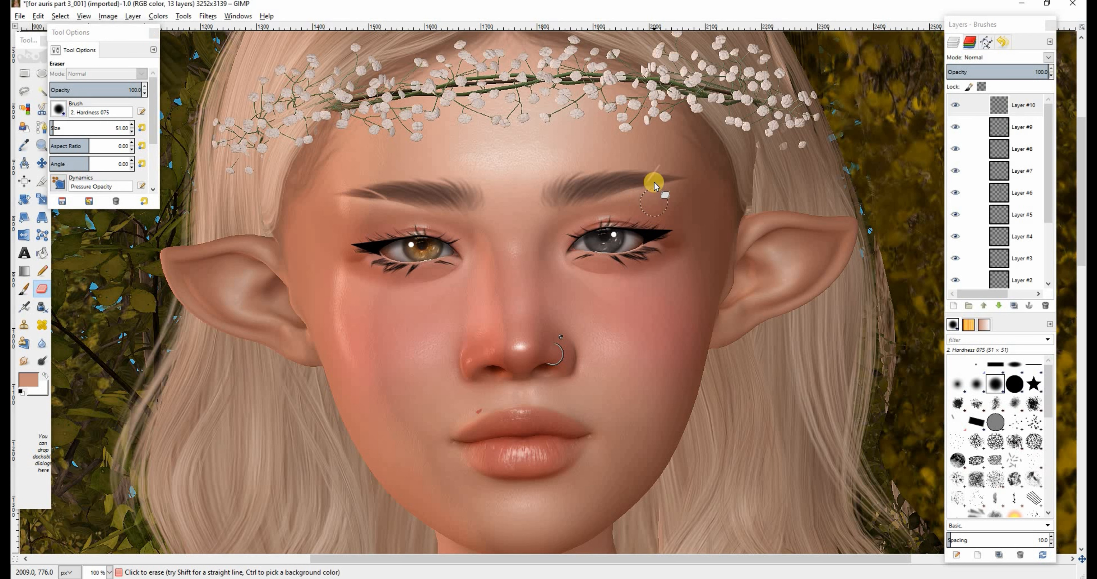
pyautogui.hotkey('ctrl', 'z')
pyautogui.moveTo(644, 204); pyautogui.dragTo(662, 160)
# Reset the Blur / Sharpen options and blur the brow slit at size 51
pyautogui.click(41, 343)
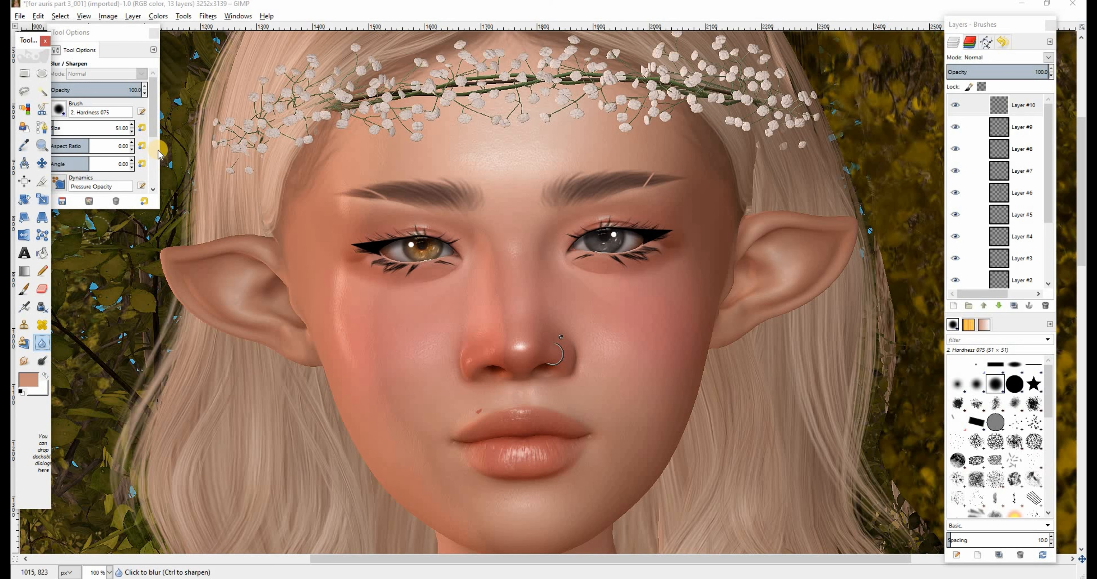
pyautogui.moveTo(151, 131); pyautogui.dragTo(152, 155)
pyautogui.click(142, 203)
pyautogui.click(141, 128)
pyautogui.moveTo(631, 190)
pyautogui.mouseDown()
pyautogui.moveTo(644, 195)
pyautogui.moveTo(651, 166)
pyautogui.mouseUp()
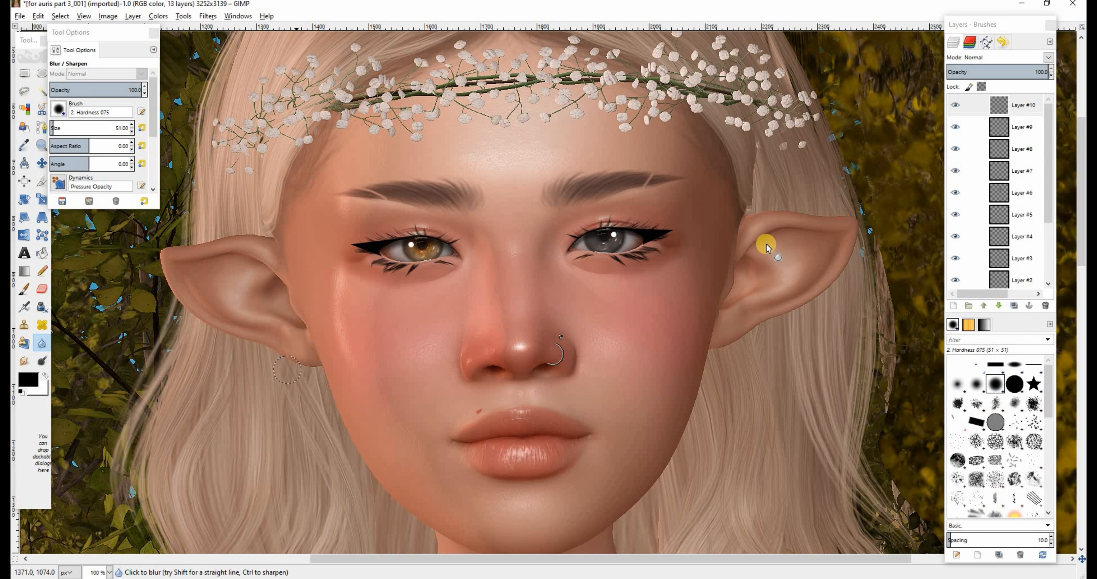
# Add a new transparent layer above the brow slit layer
pyautogui.click(953, 305)
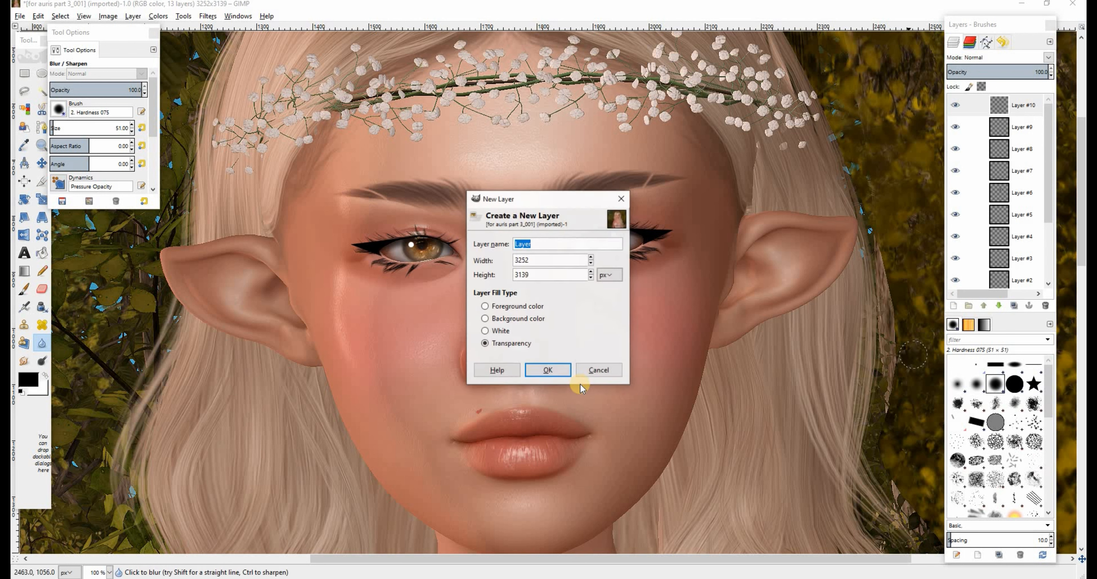
pyautogui.click(549, 369)
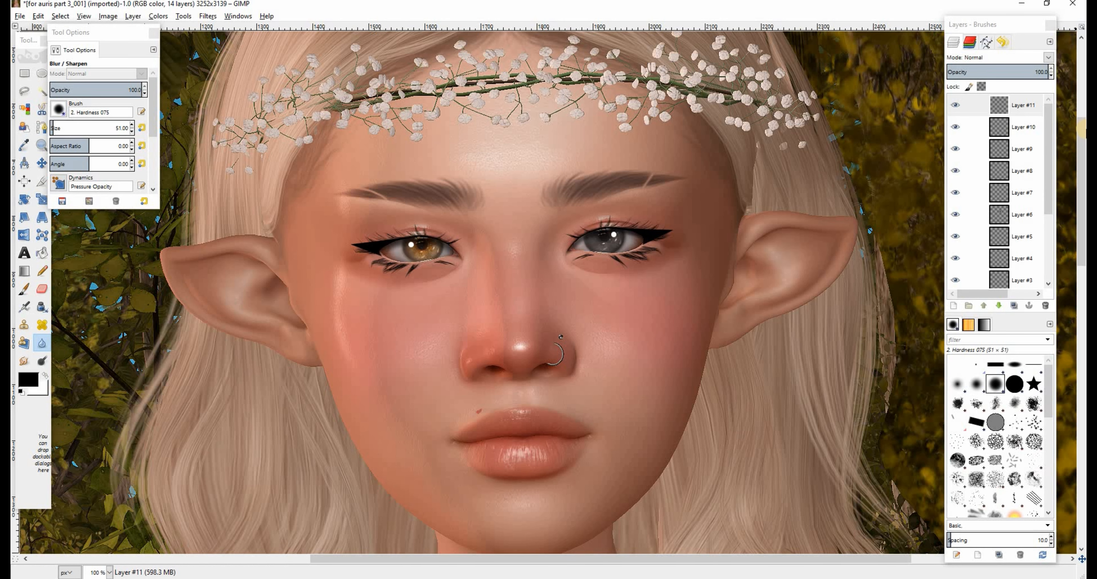
pyautogui.scroll(-3, 1081, 170)
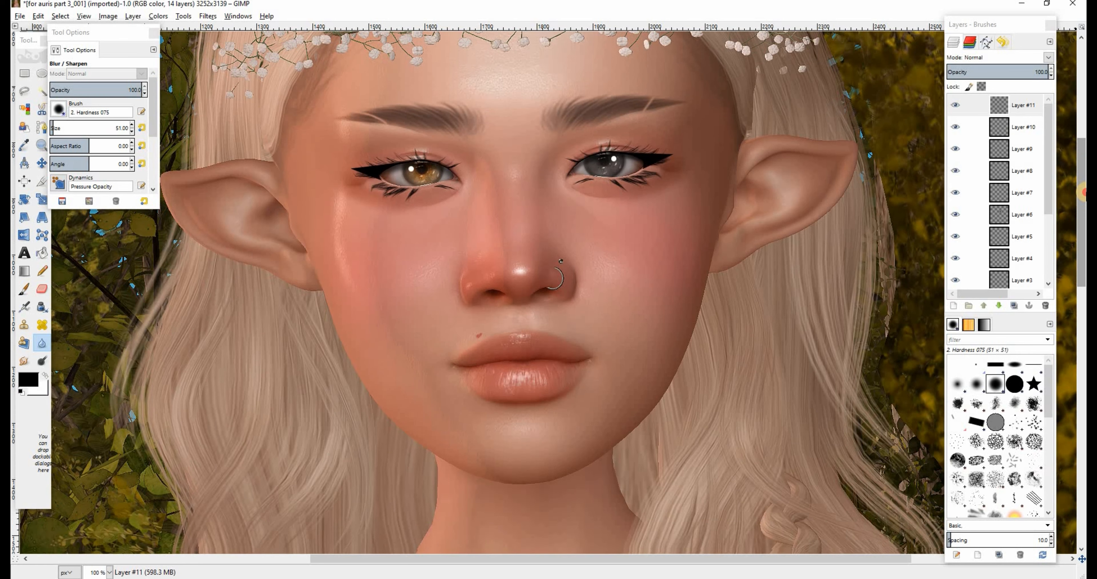
# Airbrush black shading along the line between the lips within an elliptical selection over the lower lip and chin, and clear the selection
pyautogui.click(41, 74)
pyautogui.moveTo(442, 339); pyautogui.dragTo(629, 446)
pyautogui.moveTo(512, 387); pyautogui.dragTo(431, 394)
pyautogui.moveTo(608, 394); pyautogui.dragTo(616, 395)
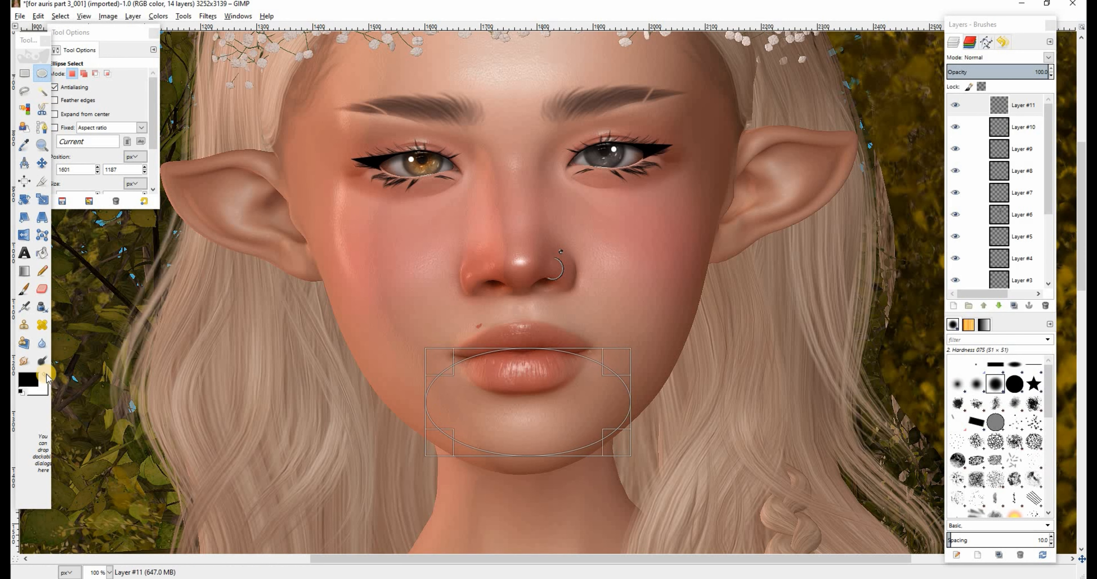
pyautogui.click(25, 304)
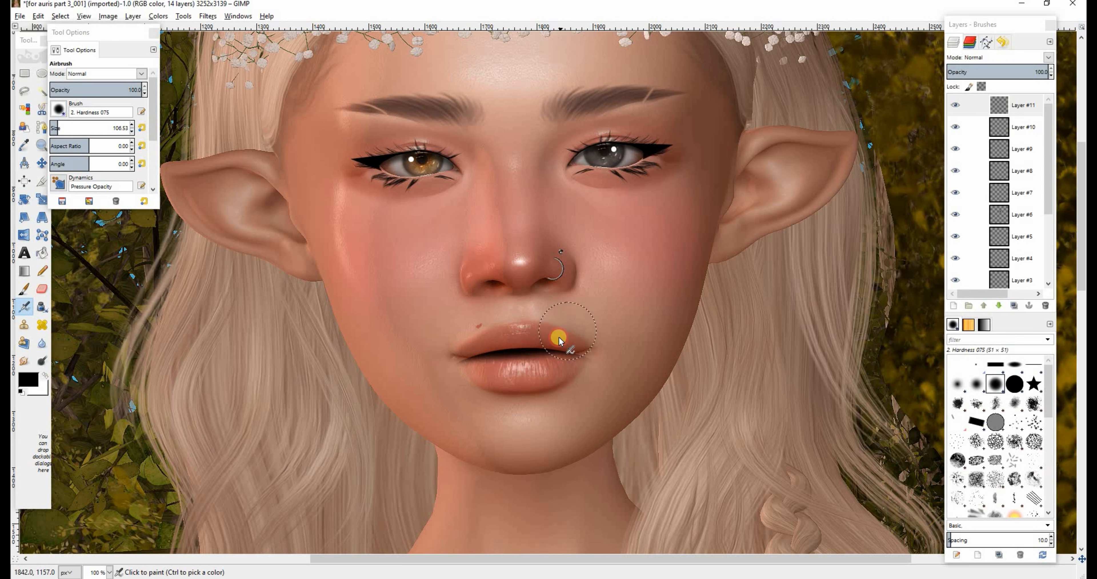
pyautogui.click(68, 17)
pyautogui.click(59, 283)
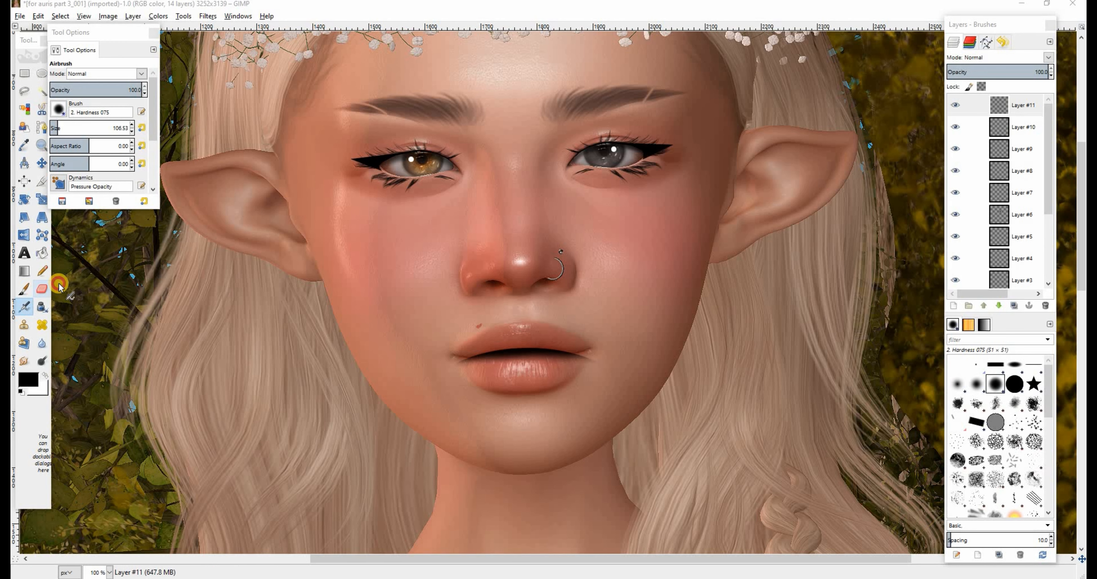
# Erase excess black shading below the mouth and move the lip shadow slightly to fit the line between the lips
pyautogui.click(510, 400)
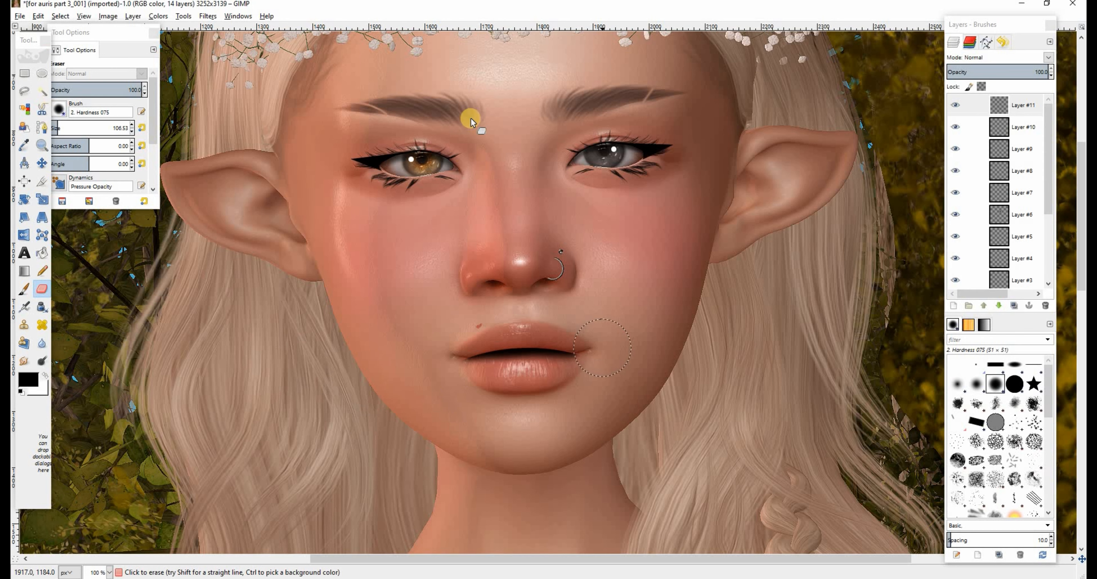
pyautogui.click(44, 163)
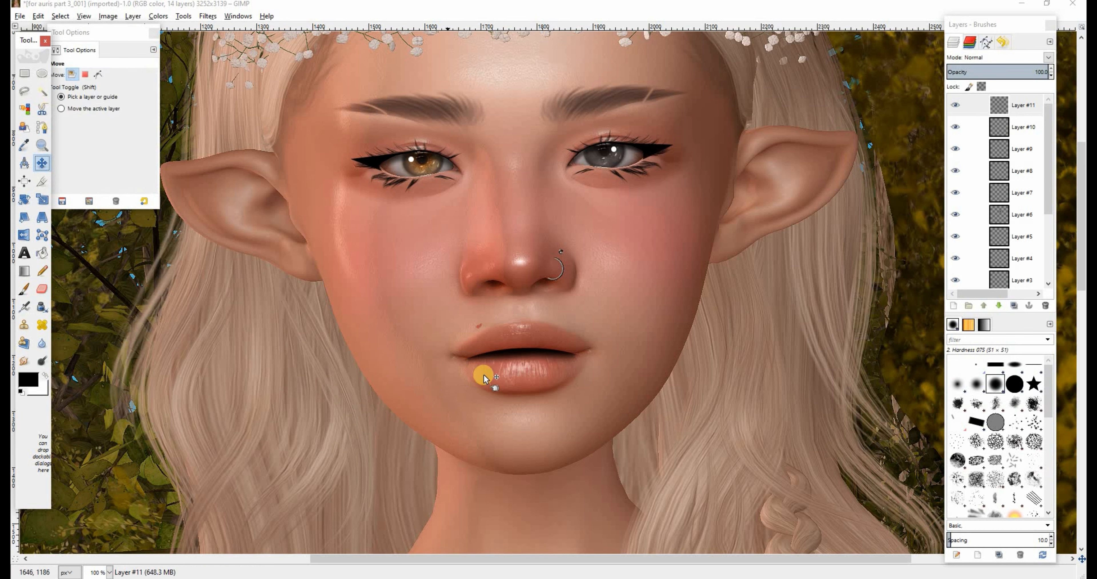
pyautogui.click(527, 351)
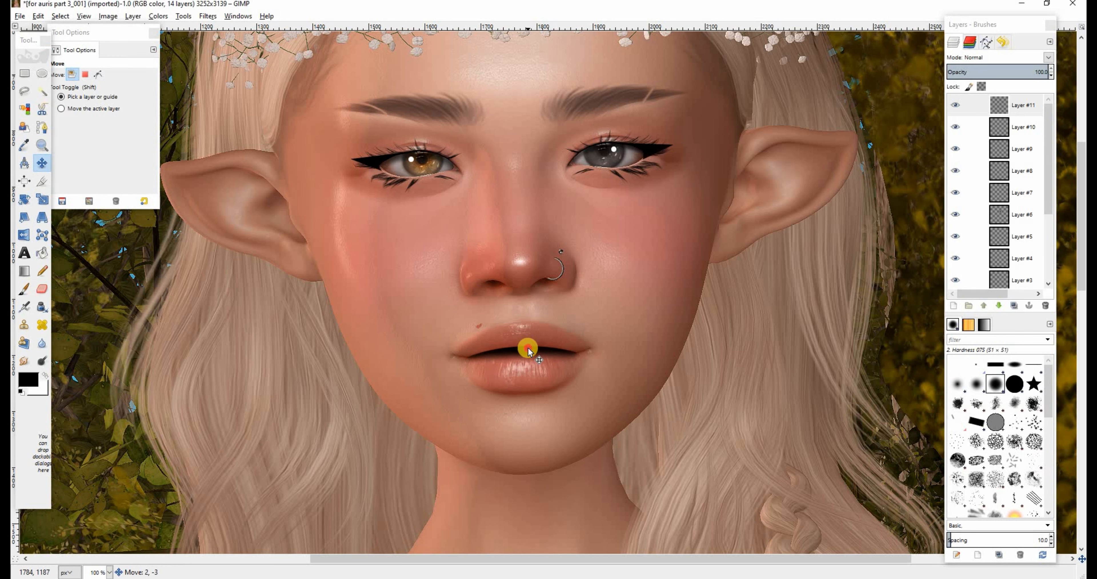
# Set the lip shadow layer to Overlay mode with an opacity of about 48.4
pyautogui.click(1050, 56)
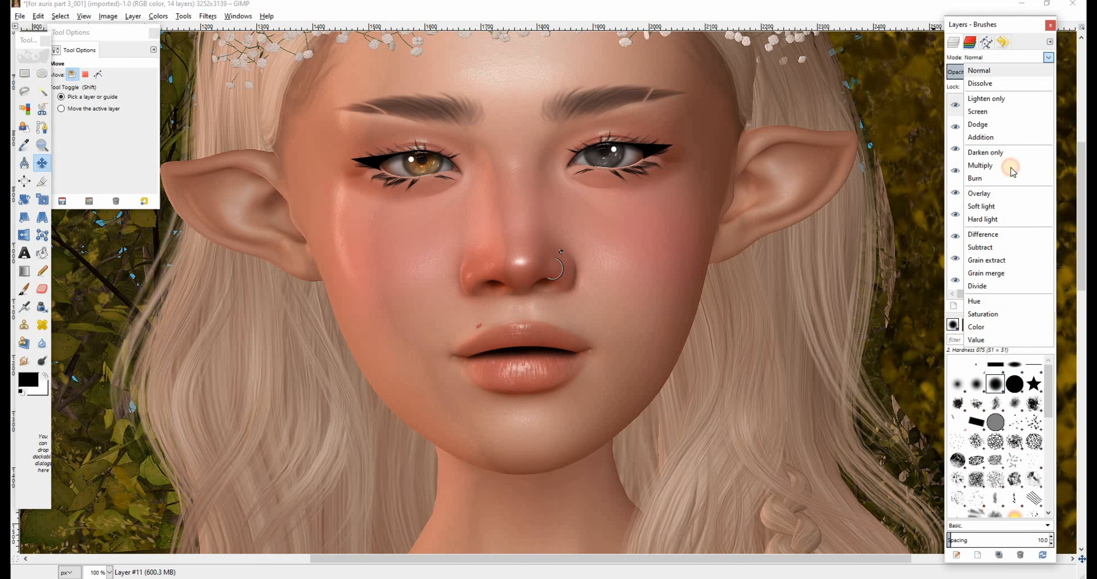
pyautogui.click(1004, 196)
pyautogui.moveTo(996, 72); pyautogui.dragTo(974, 85)
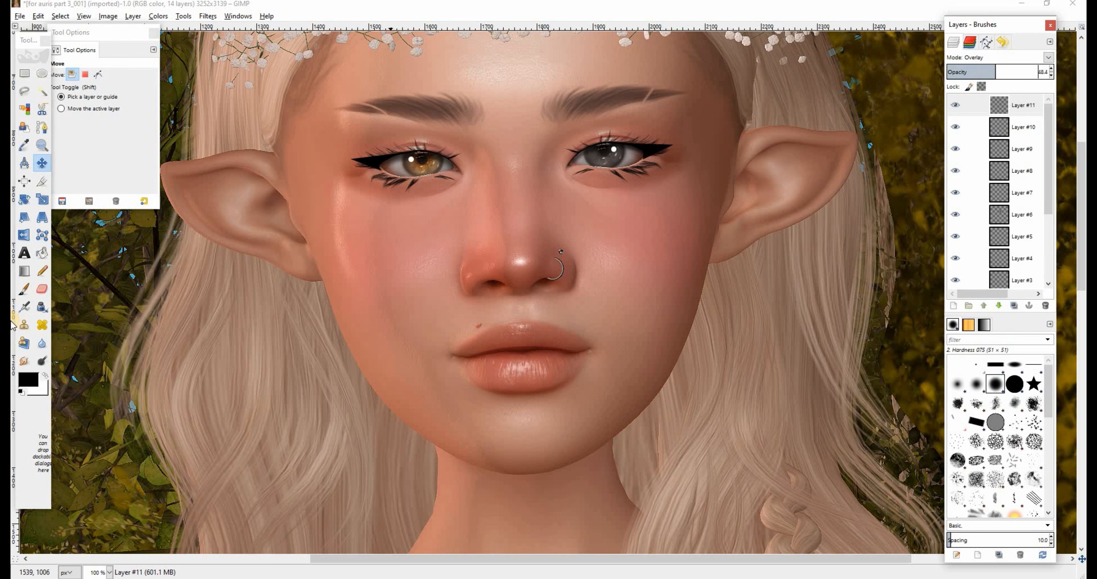
# Blur the shadow between the lips at size 106.53, and toggle the layer's visibility to compare
pyautogui.click(42, 343)
pyautogui.moveTo(531, 351)
pyautogui.mouseDown()
pyautogui.moveTo(558, 344)
pyautogui.moveTo(441, 363)
pyautogui.mouseUp()
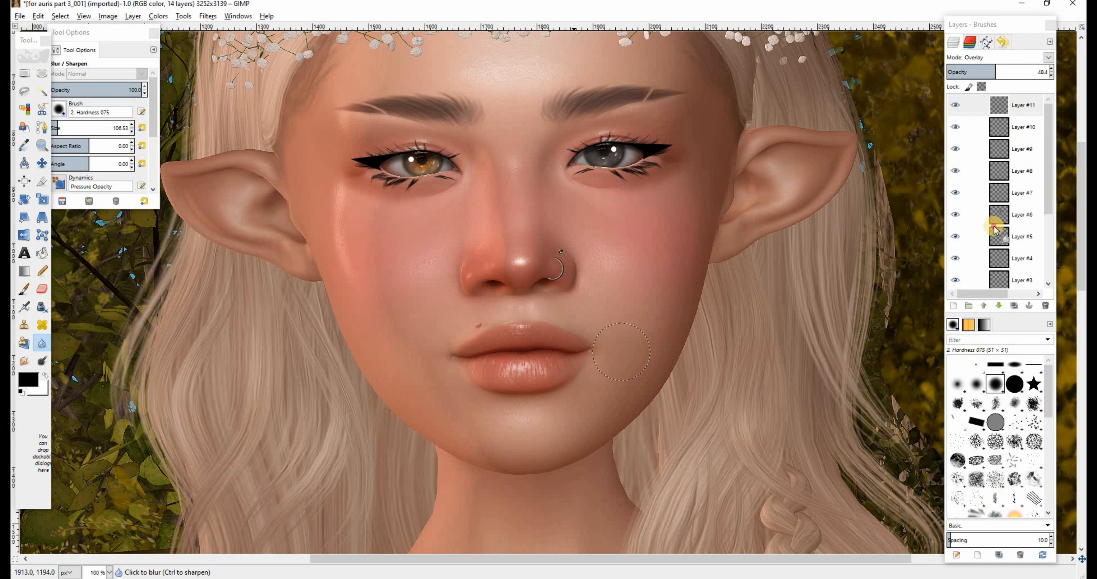
pyautogui.click(955, 104)
pyautogui.click(955, 103)
pyautogui.click(956, 103)
pyautogui.click(955, 103)
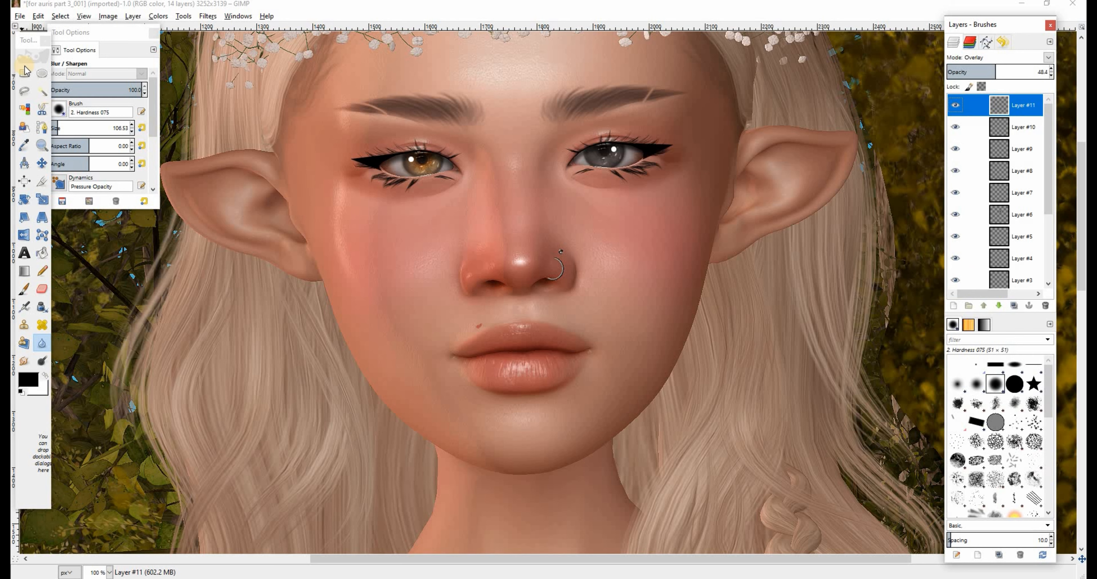
# Airbrush black shading at the lips using an elliptical selection around the mouth, and clear the selection
pyautogui.click(40, 74)
pyautogui.moveTo(464, 308); pyautogui.dragTo(598, 395)
pyautogui.moveTo(534, 349); pyautogui.dragTo(528, 346)
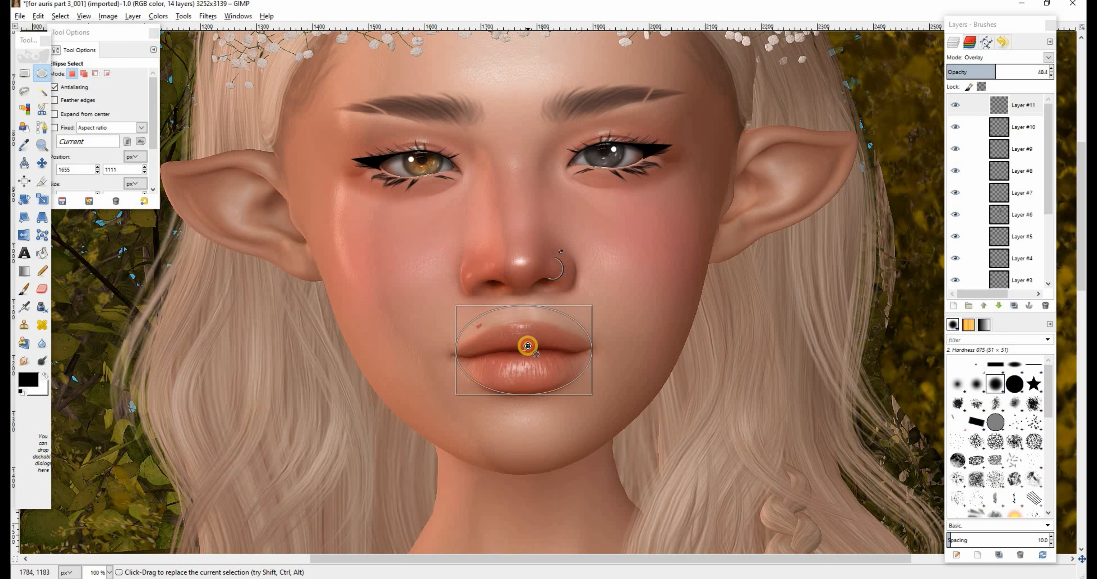
pyautogui.click(23, 315)
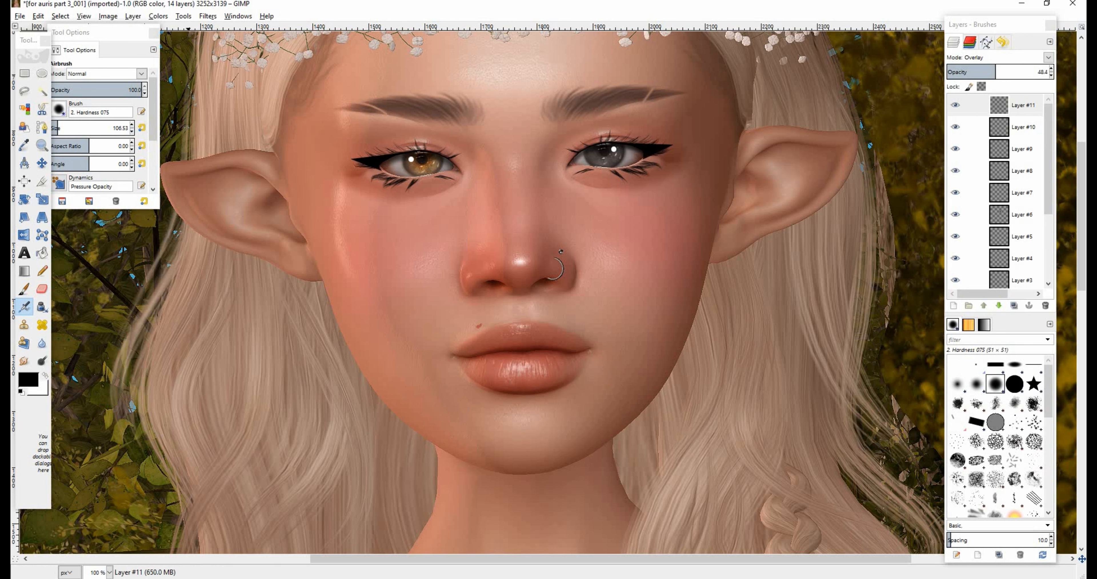
pyautogui.click(60, 16)
pyautogui.press('Escape')
# Blur the shading beneath the lower lip and at the corner of the mouth
pyautogui.click(41, 343)
pyautogui.moveTo(527, 410)
pyautogui.mouseDown()
pyautogui.moveTo(588, 392)
pyautogui.moveTo(520, 393)
pyautogui.moveTo(541, 391)
pyautogui.mouseUp()
pyautogui.moveTo(468, 382); pyautogui.dragTo(472, 379)
pyautogui.scroll(-4, 969, 191)
pyautogui.scroll(4, 969, 192)
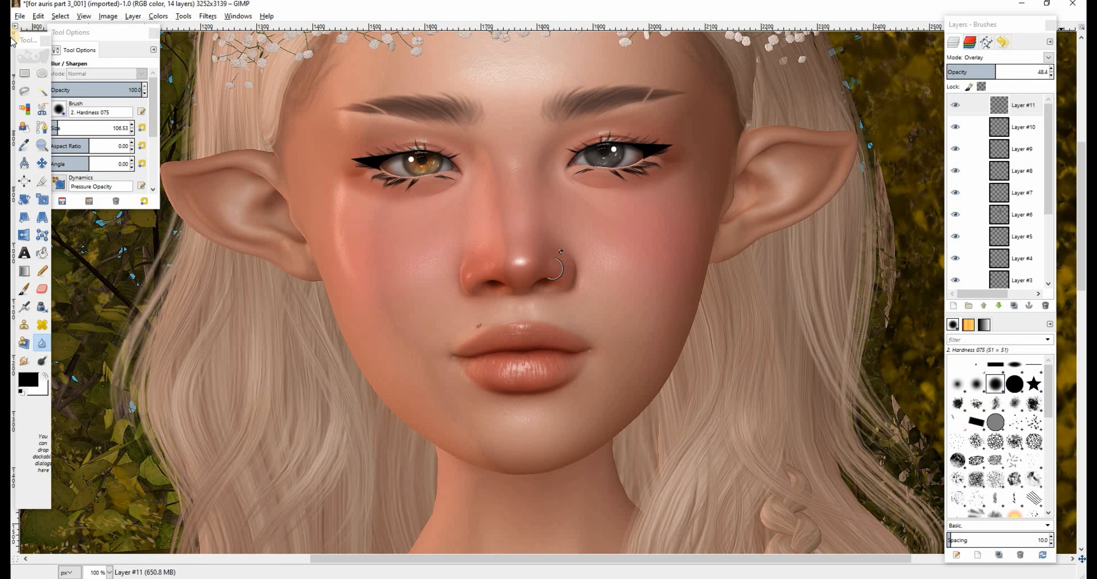
# Add a new transparent layer and make a small elliptical selection between the nose and the upper lip
pyautogui.click(952, 305)
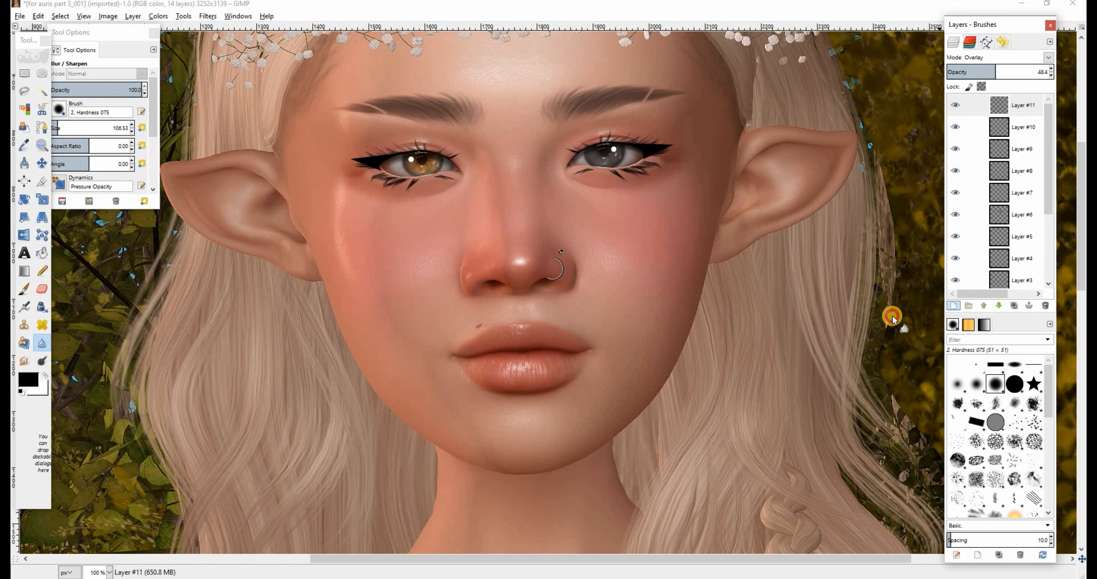
pyautogui.click(566, 371)
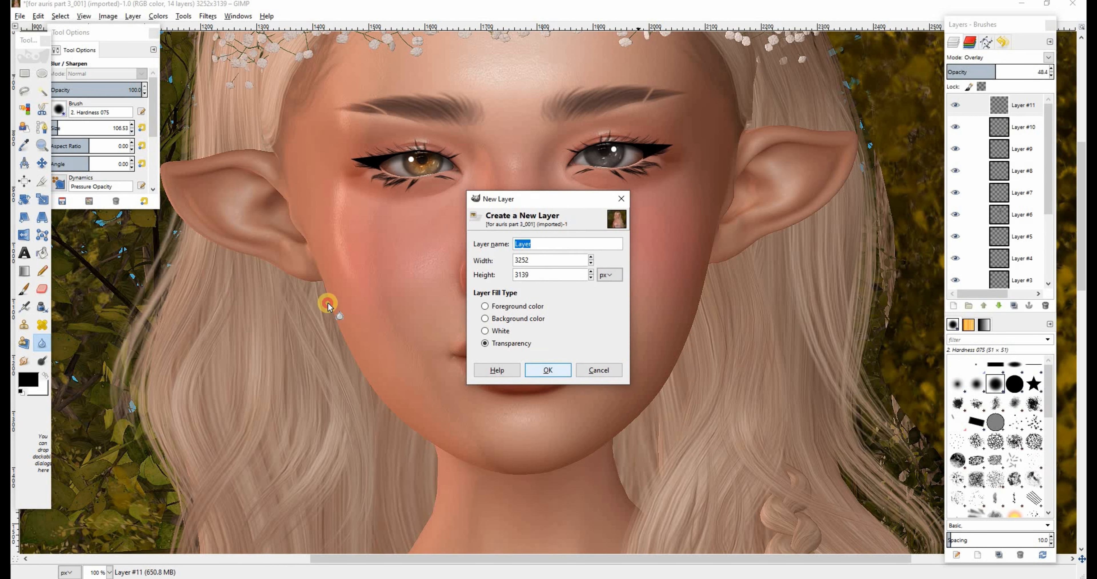
pyautogui.click(42, 73)
pyautogui.moveTo(483, 293)
pyautogui.mouseDown()
pyautogui.moveTo(543, 331)
pyautogui.moveTo(524, 300)
pyautogui.mouseUp()
# Swap the foreground to white, airbrush a highlight at the centre of the upper lip's edge, and clear the selection
pyautogui.click(44, 376)
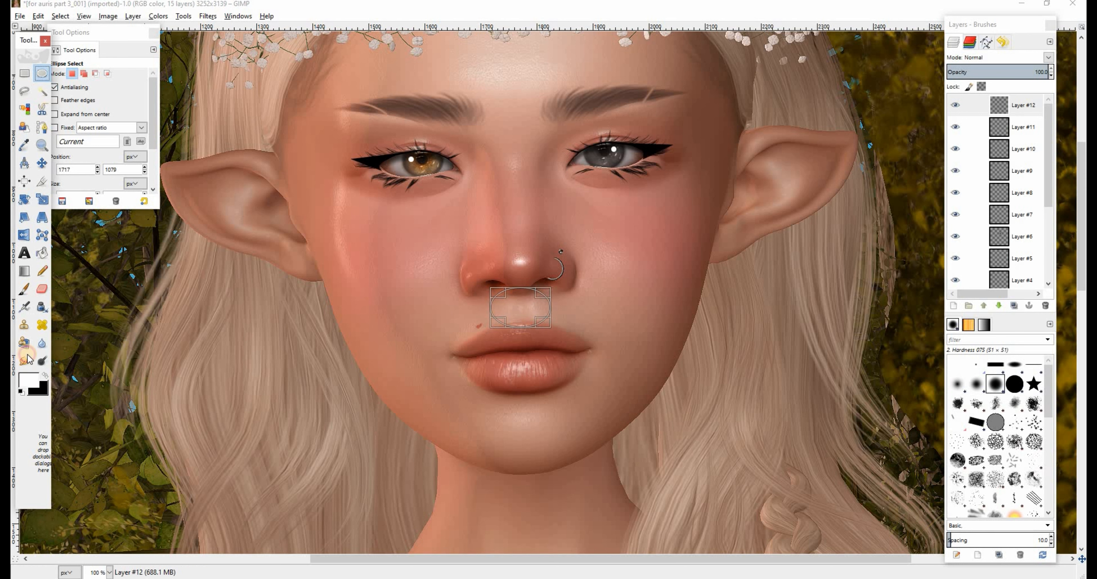
pyautogui.click(25, 306)
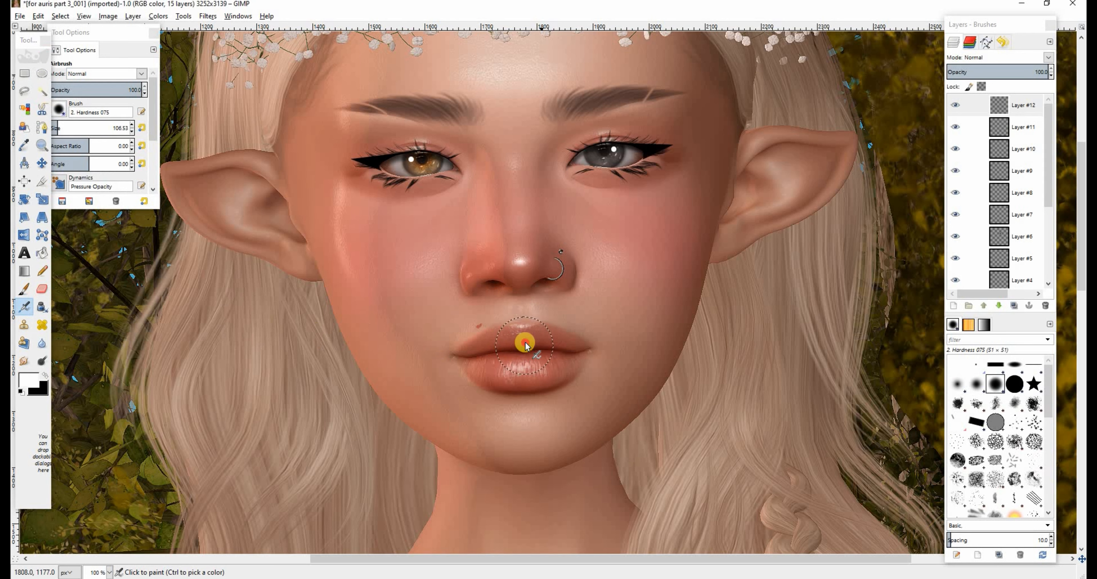
pyautogui.click(507, 343)
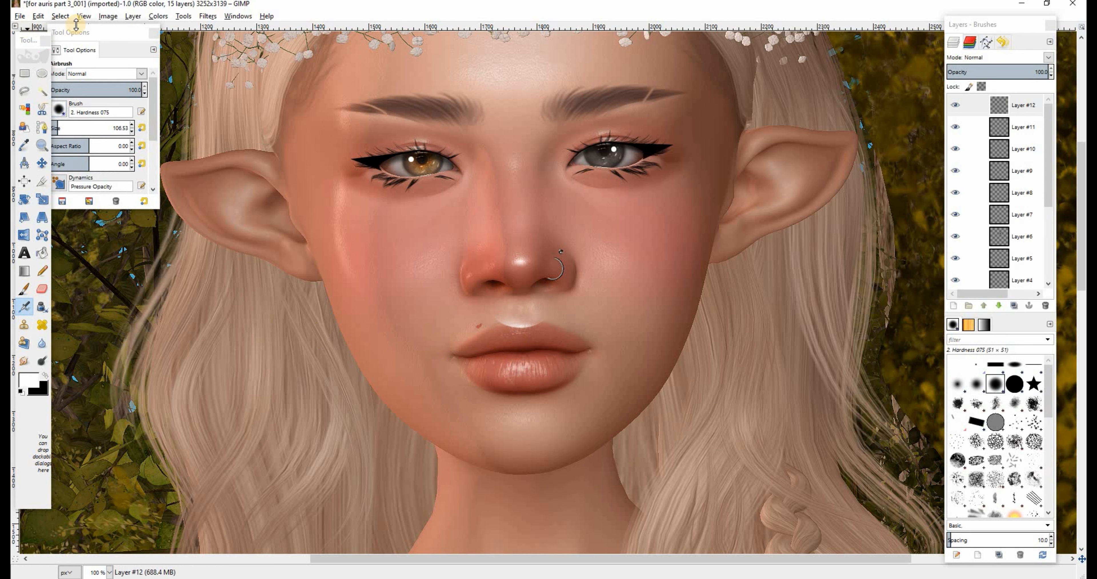
pyautogui.click(62, 18)
pyautogui.click(67, 42)
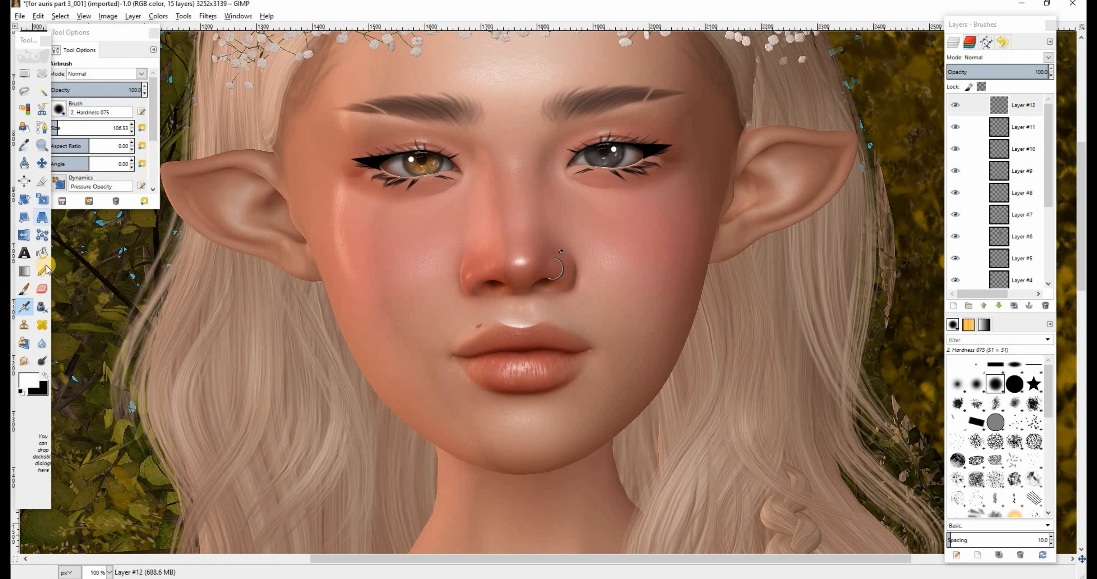
# Erase the sides and upper edge of the upper lip highlight with a size 106.53 eraser
pyautogui.click(43, 289)
pyautogui.moveTo(486, 306); pyautogui.dragTo(481, 325)
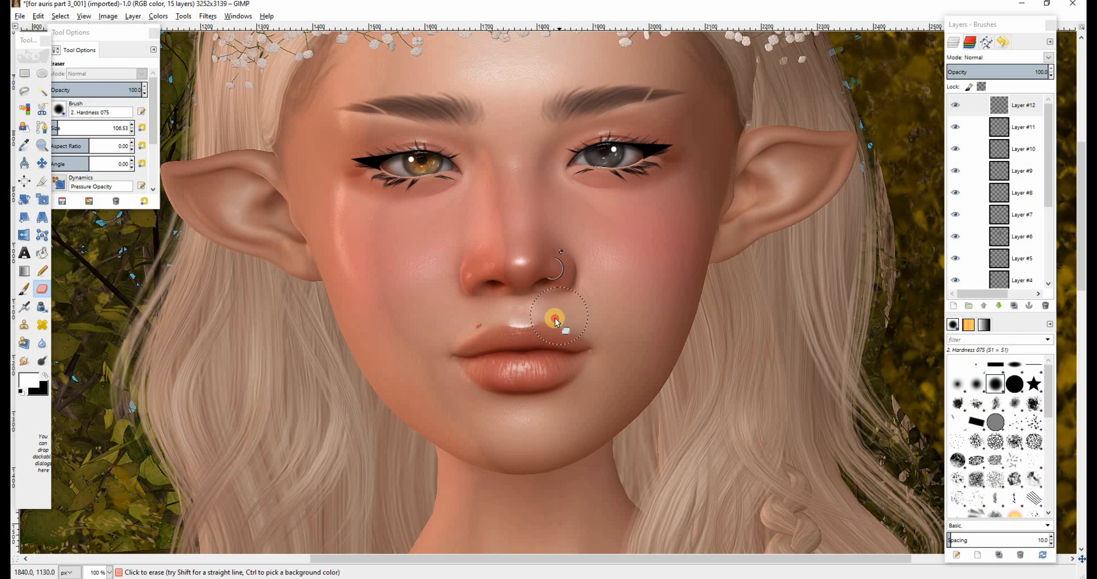
pyautogui.moveTo(528, 296); pyautogui.dragTo(512, 296)
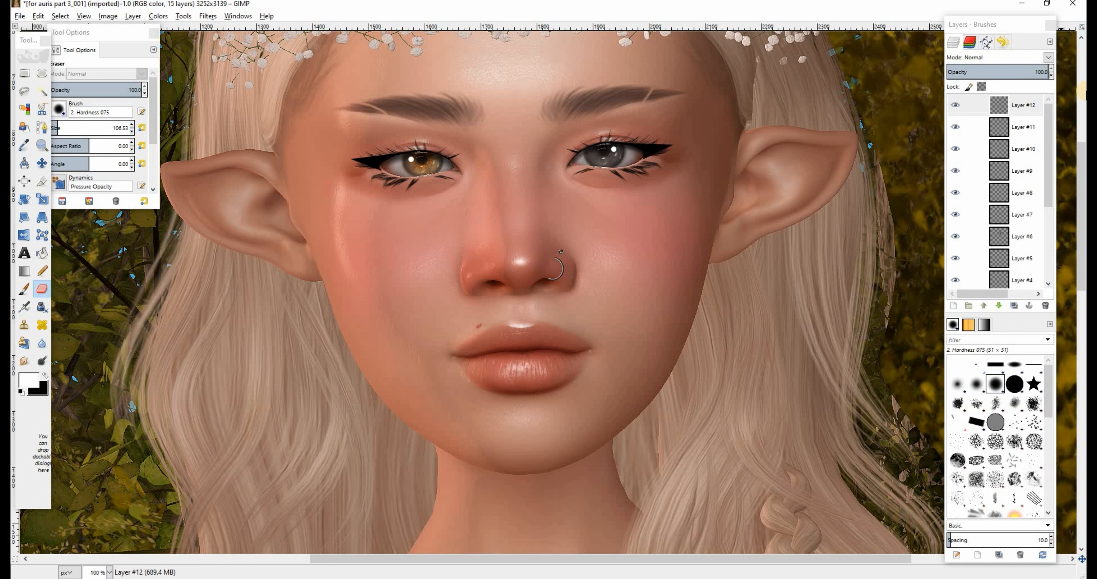
# Set the lip highlight layer to Overlay mode, compare by toggling its visibility, and erase excess below the nose
pyautogui.click(1050, 57)
pyautogui.click(979, 202)
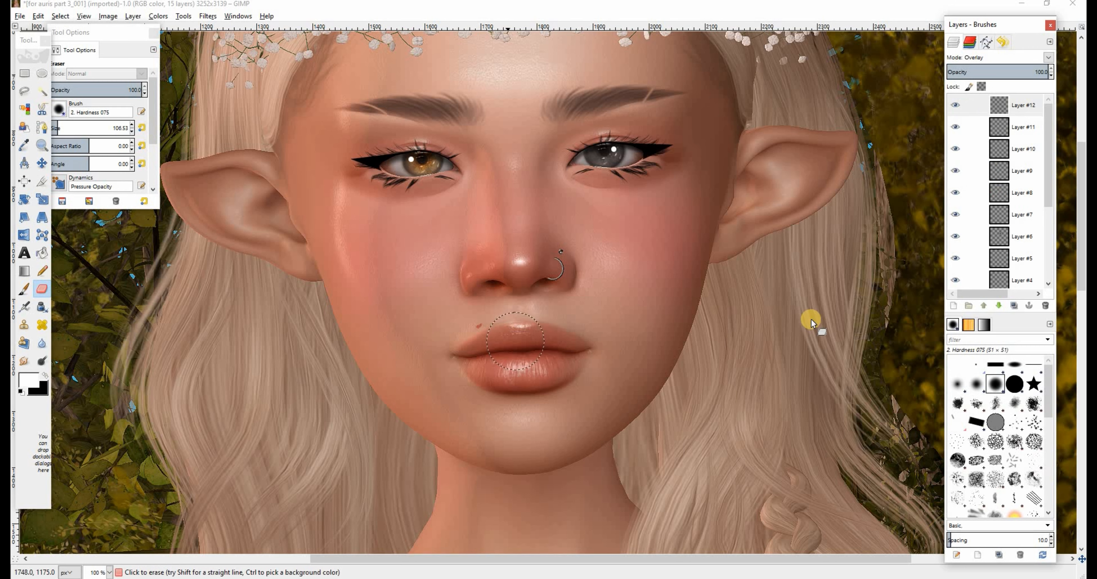
pyautogui.click(955, 106)
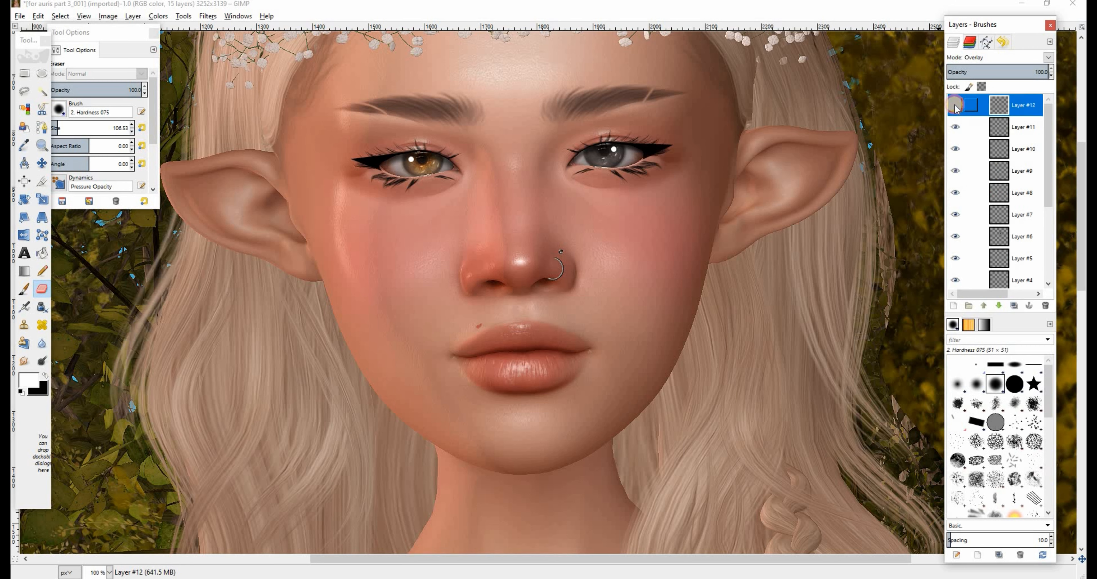
pyautogui.click(515, 294)
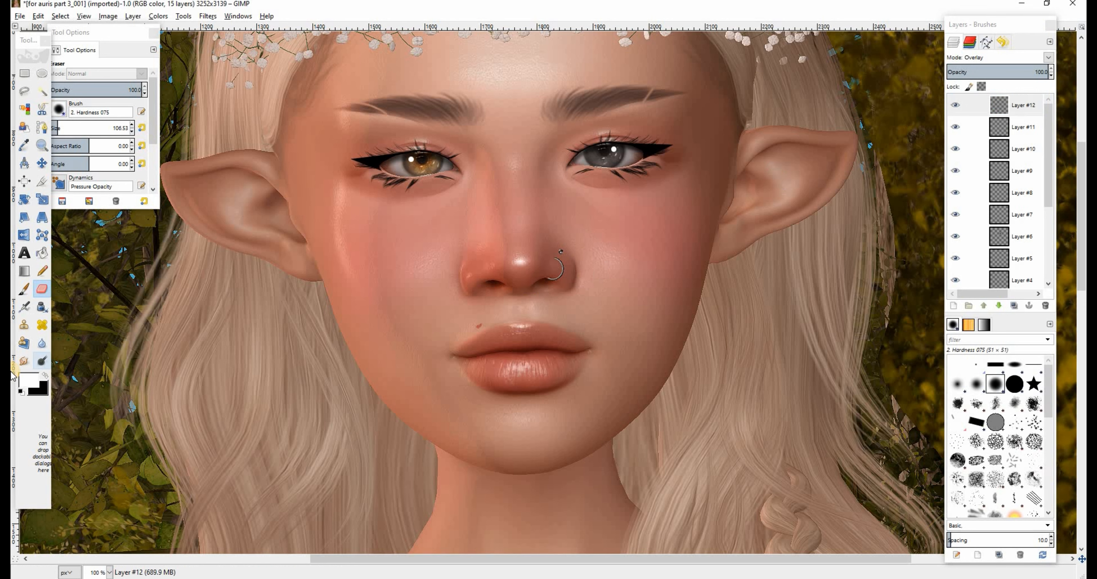
# Airbrush a white highlight across the middle of the lower lip at size 51
pyautogui.click(25, 306)
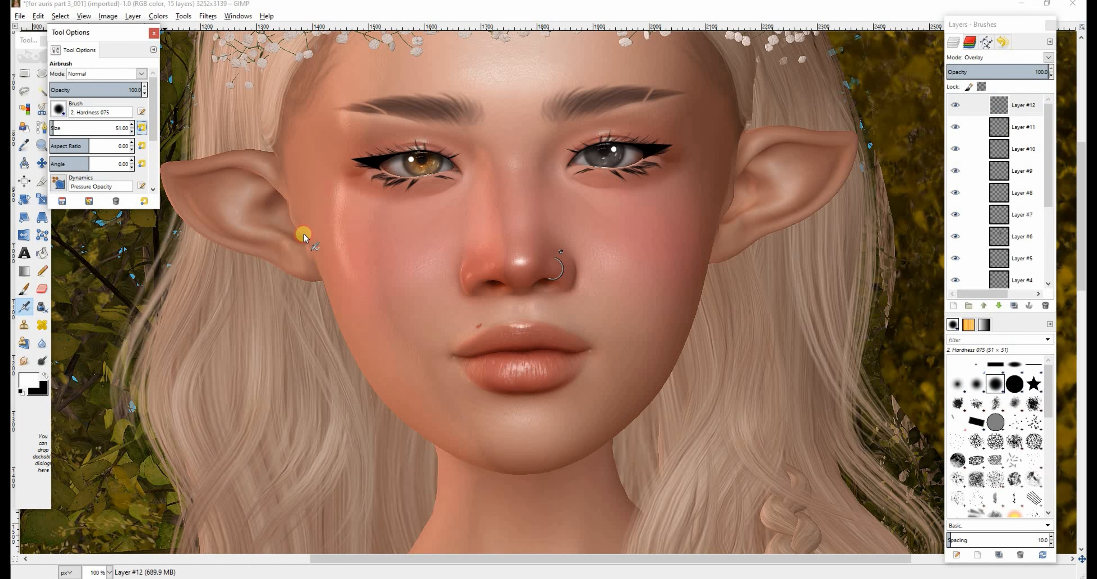
pyautogui.click(503, 368)
pyautogui.moveTo(505, 372); pyautogui.dragTo(558, 366)
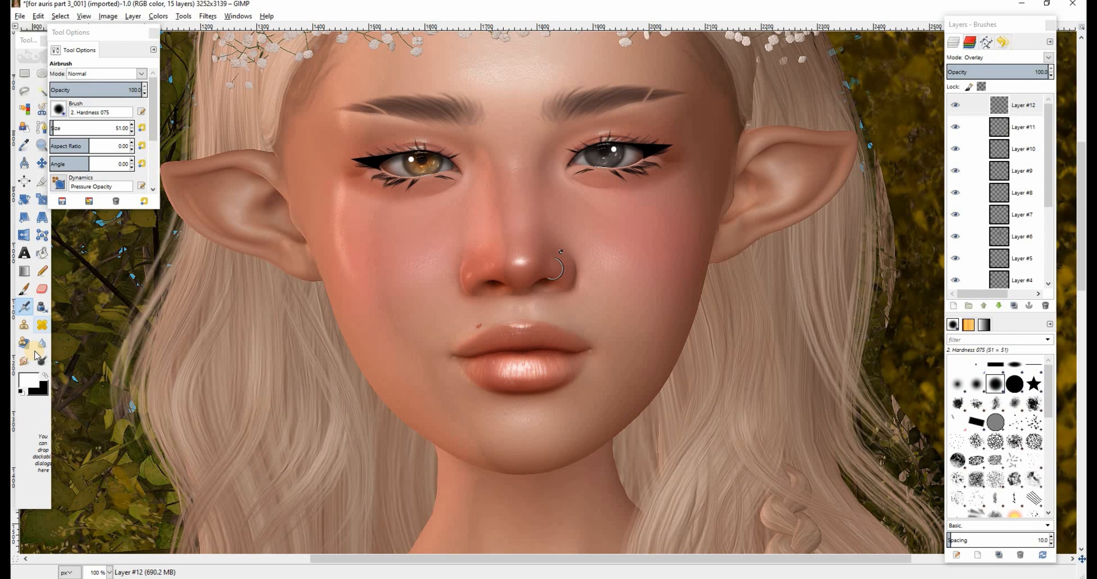
# Blur the lower lip highlight at size 53, switch to Smudge, and toggle the layer's visibility to compare
pyautogui.click(43, 341)
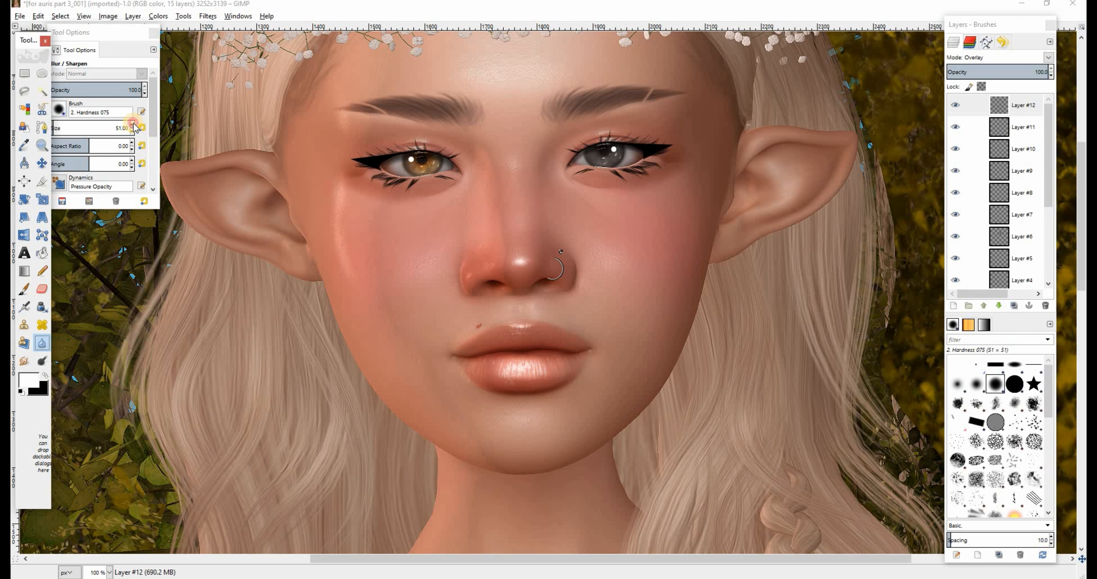
pyautogui.doubleClick(133, 124)
pyautogui.moveTo(545, 379)
pyautogui.mouseDown()
pyautogui.moveTo(501, 374)
pyautogui.moveTo(561, 365)
pyautogui.moveTo(505, 379)
pyautogui.moveTo(488, 369)
pyautogui.moveTo(565, 379)
pyautogui.mouseUp()
pyautogui.click(24, 362)
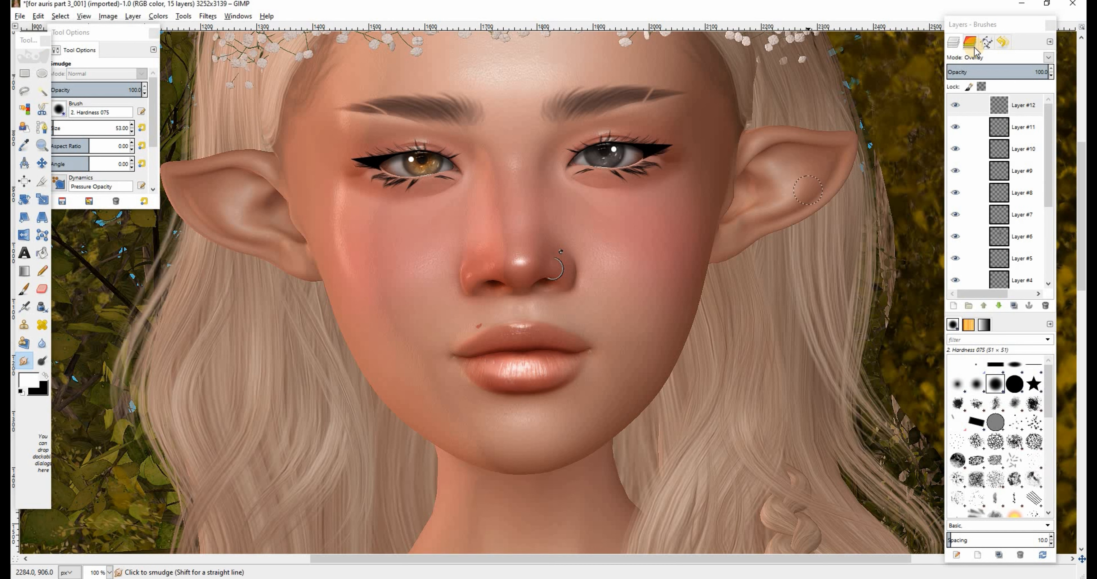
pyautogui.click(954, 102)
pyautogui.click(954, 102)
pyautogui.click(954, 102)
pyautogui.click(954, 102)
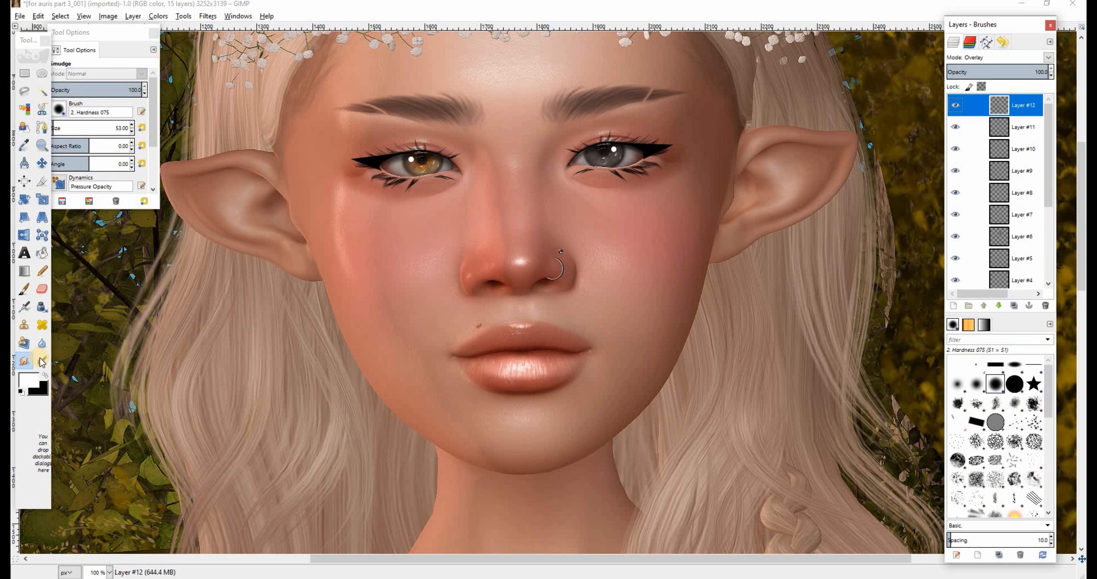
# Erase the highlight spilling past the lower lip's edges at size 53, and compare by toggling the layer's visibility
pyautogui.click(42, 288)
pyautogui.moveTo(581, 382); pyautogui.dragTo(590, 369)
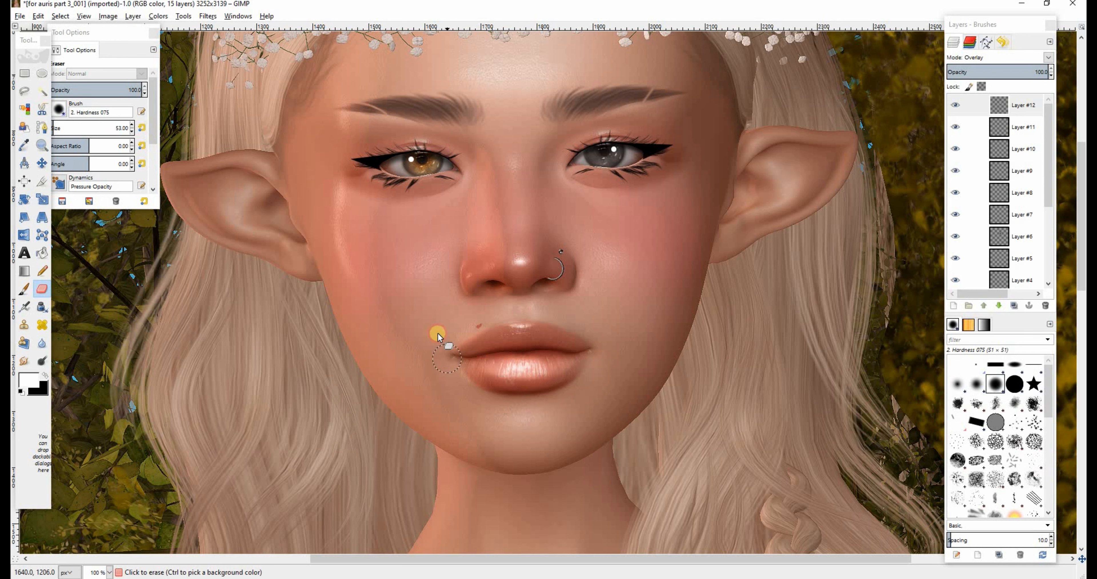
pyautogui.click(960, 106)
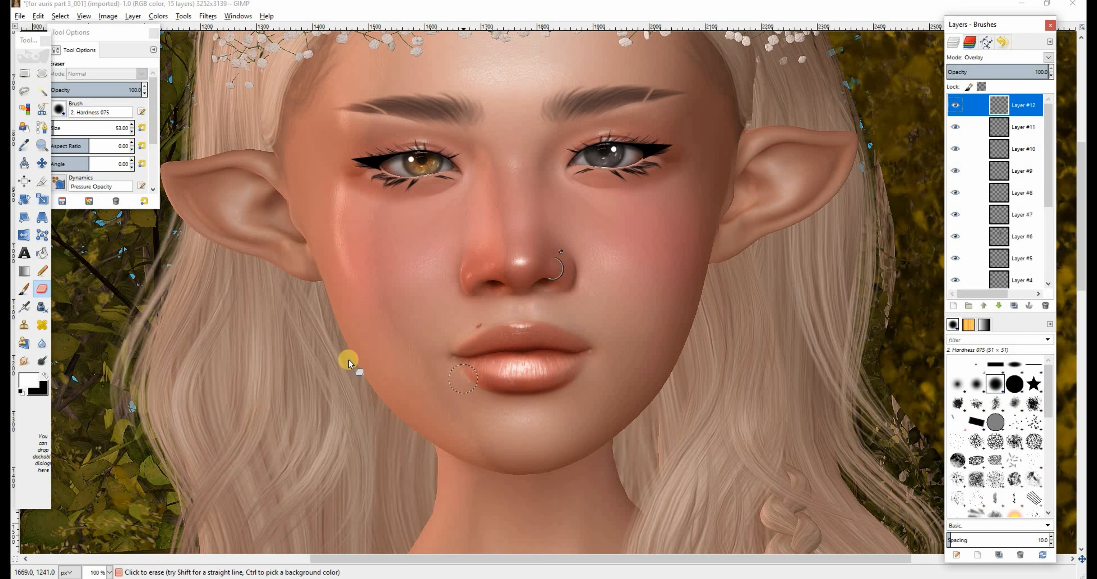
# Smudge the lower lip highlight's outer edge and blur the highlight across the lip with the blur rate at 100
pyautogui.click(24, 361)
pyautogui.click(478, 367)
pyautogui.click(42, 343)
pyautogui.click(144, 189)
pyautogui.moveTo(154, 120); pyautogui.dragTo(143, 178)
pyautogui.click(152, 187)
pyautogui.click(547, 371)
pyautogui.moveTo(545, 369); pyautogui.dragTo(479, 370)
pyautogui.moveTo(591, 357); pyautogui.dragTo(594, 358)
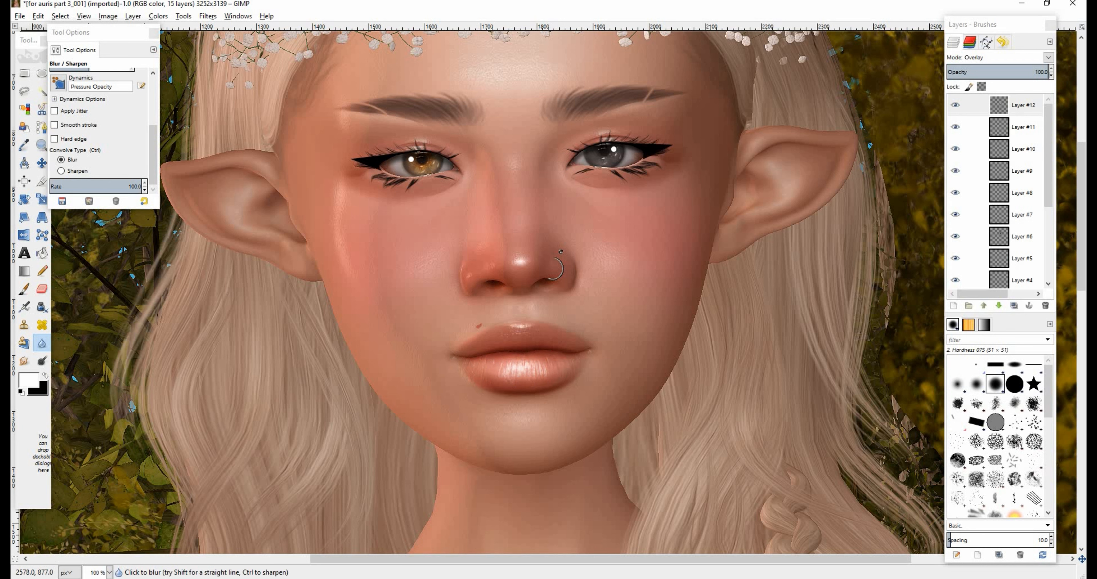
# Set the lip highlight layer's opacity to about 54.4 and add a new transparent layer above it
pyautogui.moveTo(1008, 73)
pyautogui.mouseDown()
pyautogui.moveTo(941, 76)
pyautogui.moveTo(1038, 74)
pyautogui.moveTo(964, 85)
pyautogui.moveTo(993, 85)
pyautogui.mouseUp()
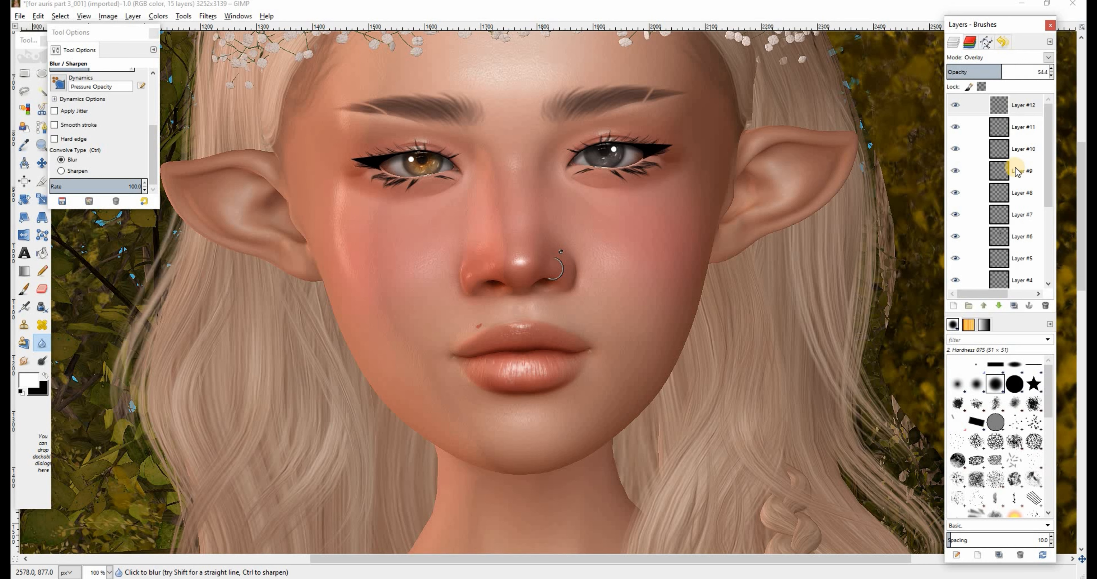
pyautogui.click(953, 305)
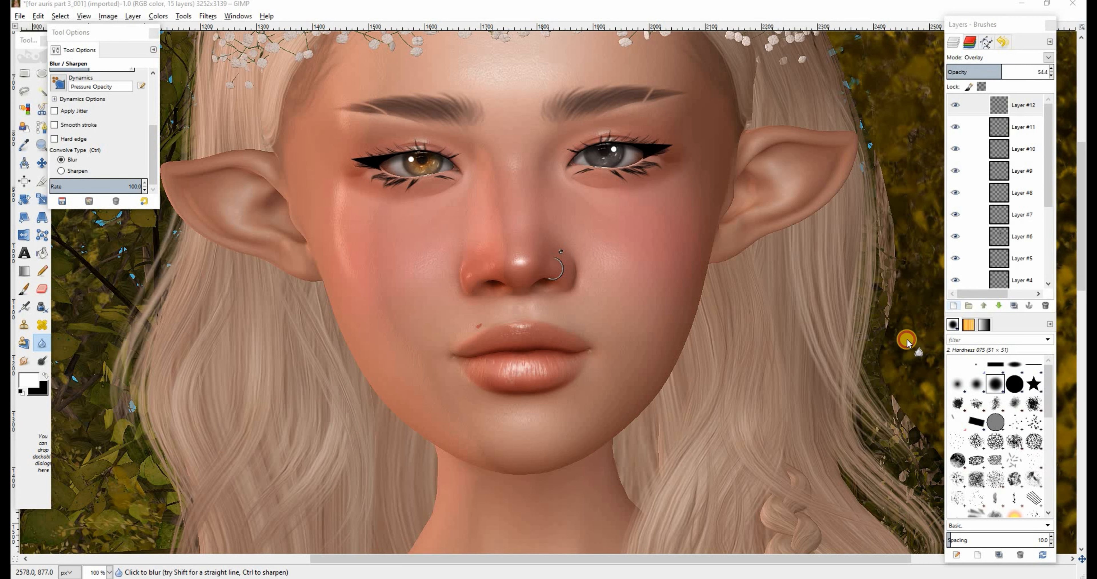
pyautogui.click(548, 371)
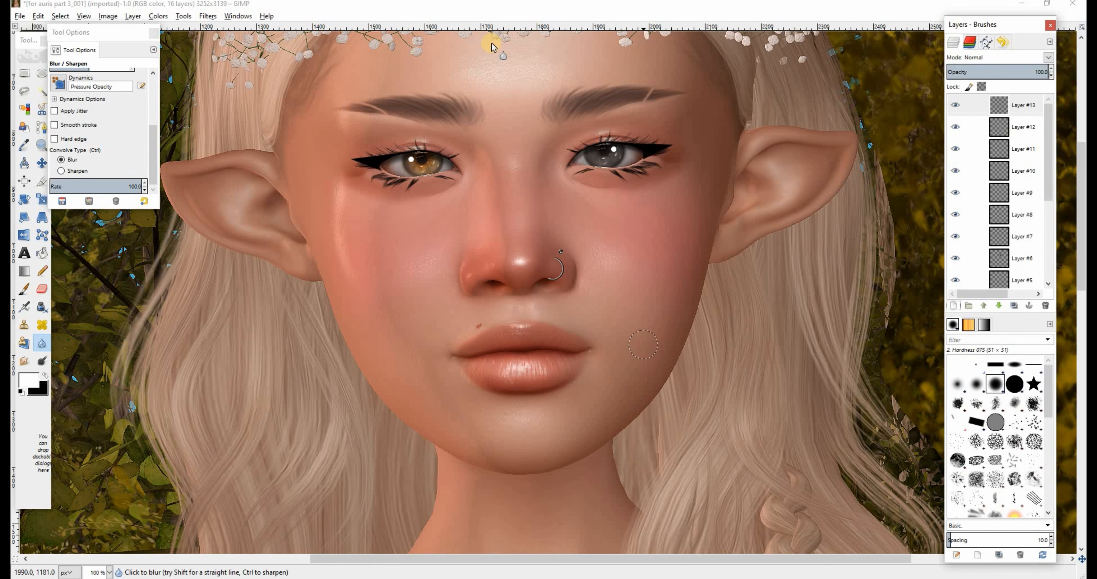
# Set the foreground colour to the reddish skin tone b06561 sampled from the outer cheek beneath the grey eye
pyautogui.click(27, 380)
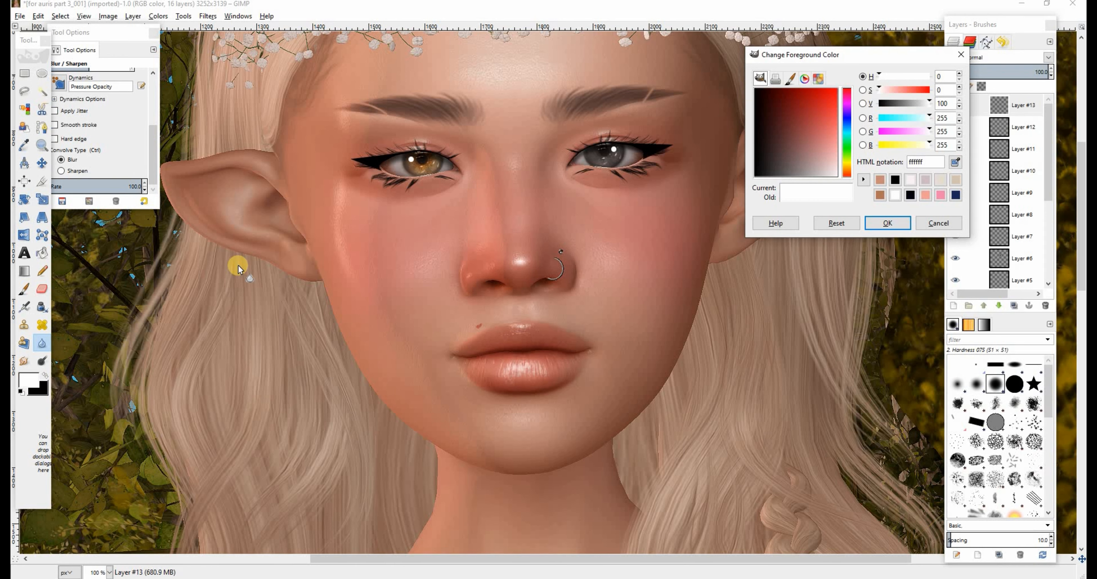
pyautogui.click(955, 163)
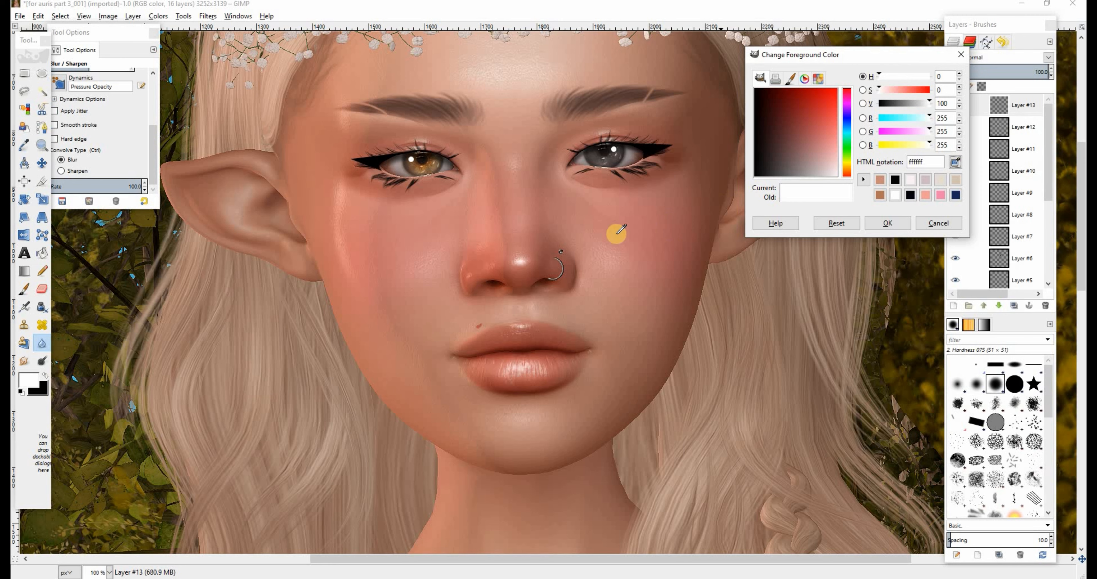
pyautogui.moveTo(656, 239); pyautogui.dragTo(683, 227)
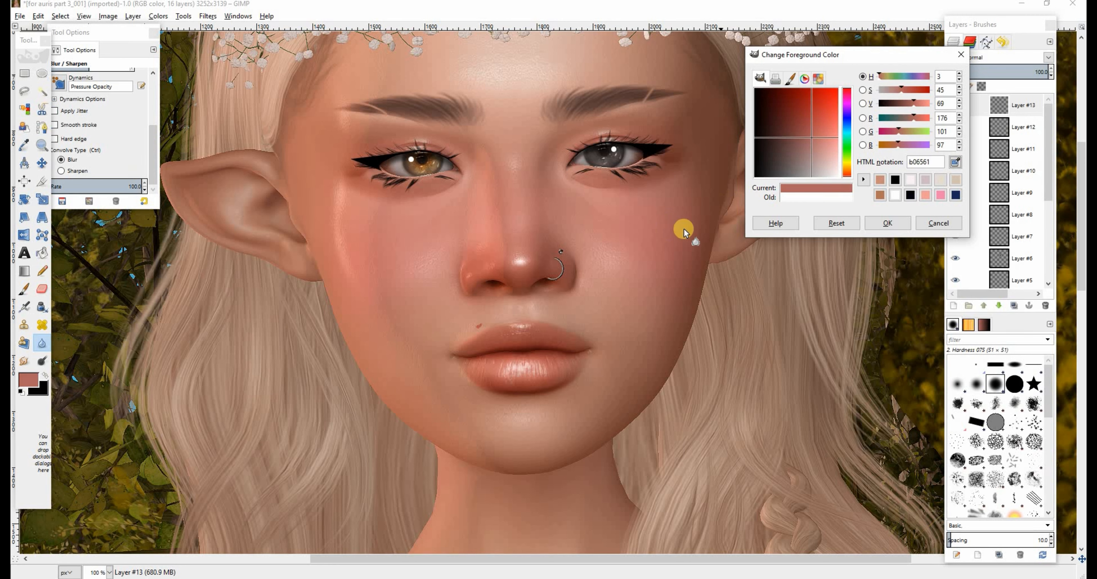
pyautogui.click(887, 223)
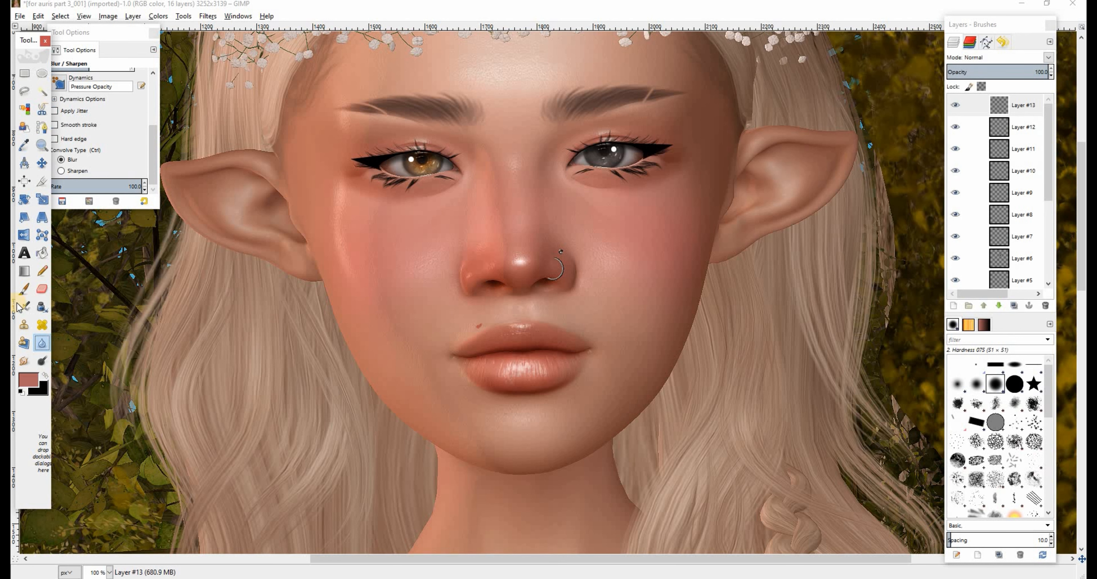
# Airbrush the reddish tone over the outer parts of both elf ears at size 53 and set the layer's mode to Overlay
pyautogui.click(24, 306)
pyautogui.moveTo(154, 138); pyautogui.dragTo(175, 77)
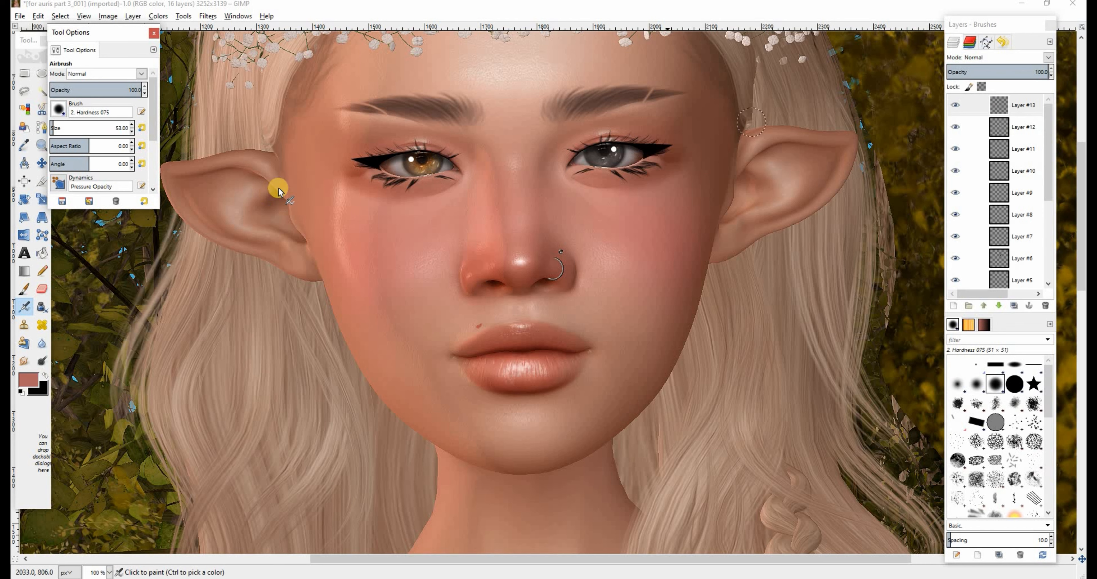
pyautogui.moveTo(792, 218)
pyautogui.mouseDown()
pyautogui.moveTo(831, 188)
pyautogui.moveTo(850, 140)
pyautogui.moveTo(847, 150)
pyautogui.moveTo(772, 132)
pyautogui.moveTo(762, 142)
pyautogui.moveTo(802, 136)
pyautogui.mouseUp()
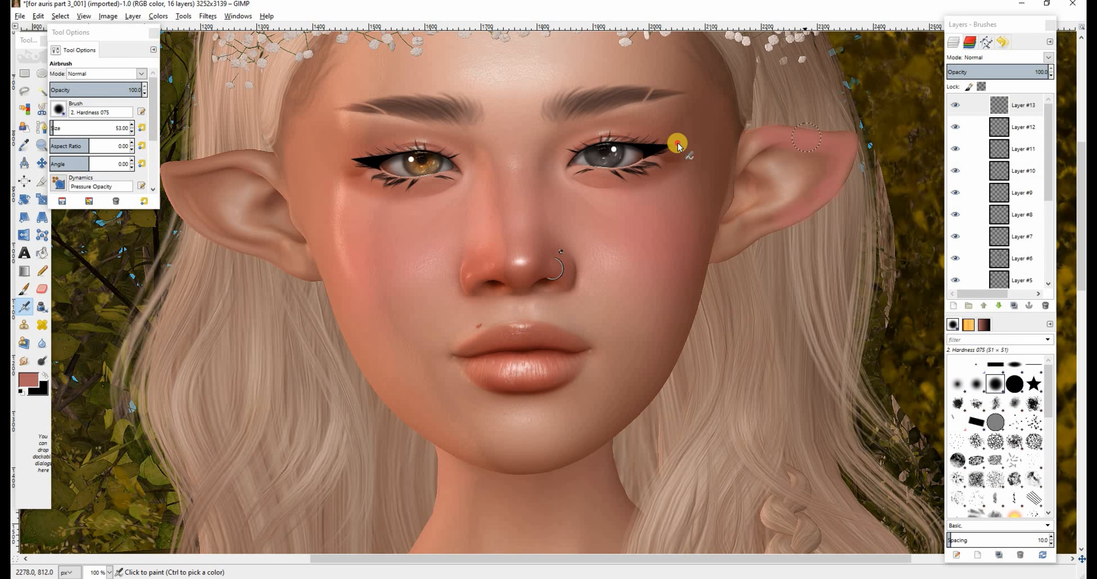
pyautogui.moveTo(263, 163)
pyautogui.mouseDown()
pyautogui.moveTo(167, 176)
pyautogui.moveTo(195, 209)
pyautogui.moveTo(178, 202)
pyautogui.moveTo(226, 236)
pyautogui.moveTo(192, 214)
pyautogui.moveTo(243, 238)
pyautogui.moveTo(195, 218)
pyautogui.moveTo(262, 244)
pyautogui.mouseUp()
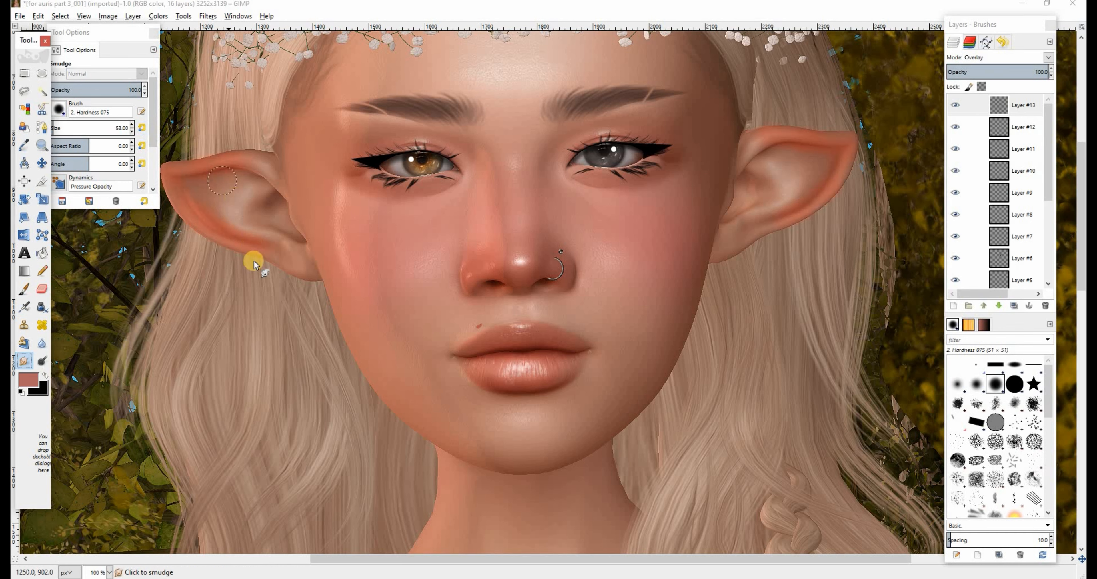
# Smudge the reddish ear shading at size 53 and set its layer's opacity to about 51.6
pyautogui.moveTo(255, 261); pyautogui.dragTo(267, 252)
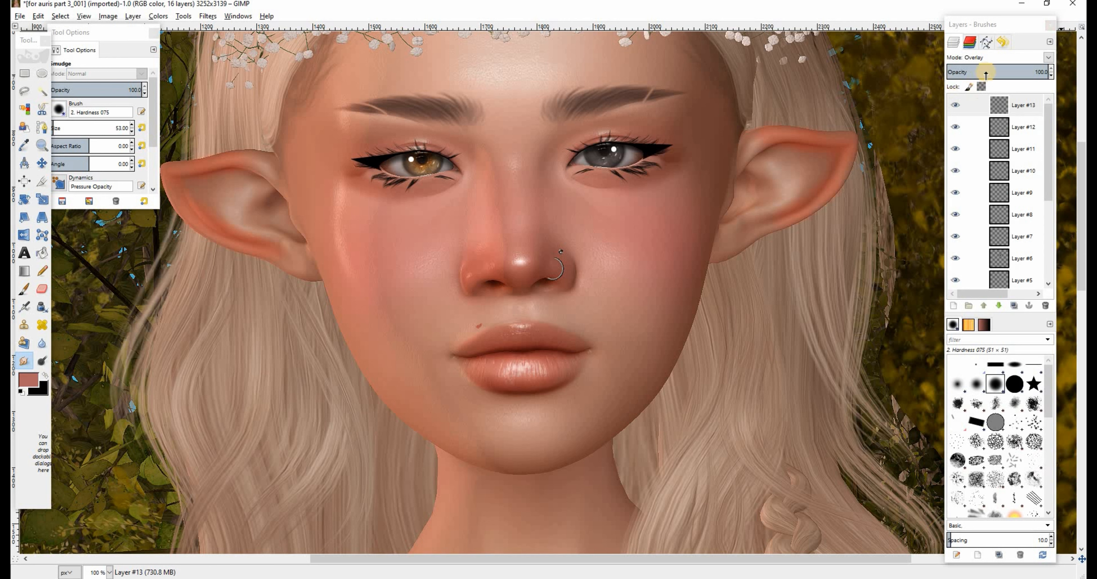
pyautogui.moveTo(987, 72)
pyautogui.mouseDown()
pyautogui.moveTo(966, 95)
pyautogui.moveTo(898, 110)
pyautogui.moveTo(1020, 104)
pyautogui.moveTo(981, 106)
pyautogui.moveTo(1001, 108)
pyautogui.mouseUp()
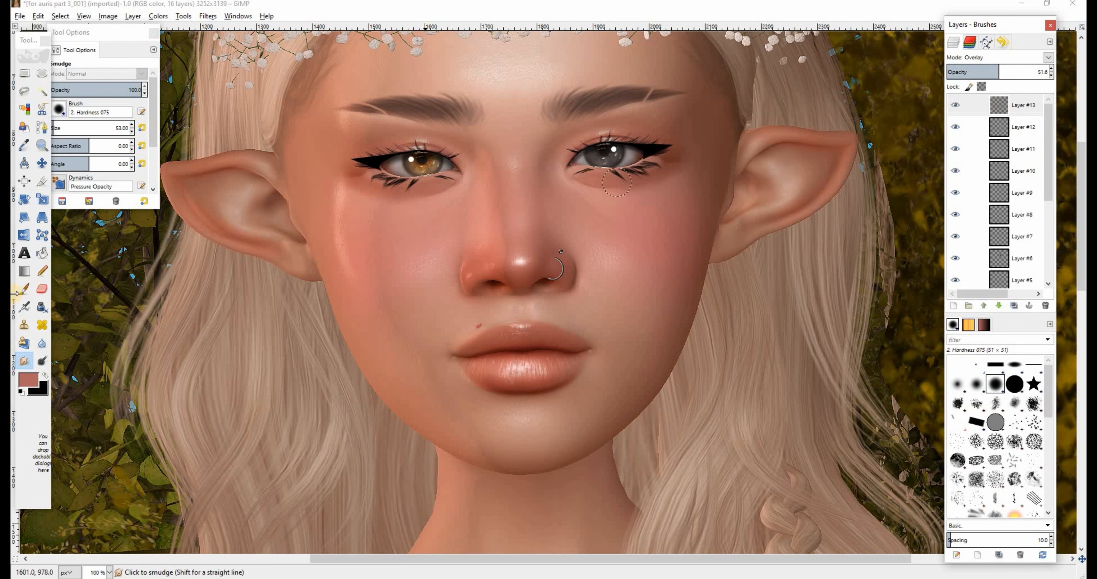
# Erase the ear shading spilling past the lower edge of the ear beside the amber eye, and add a new transparent layer
pyautogui.click(42, 288)
pyautogui.click(298, 300)
pyautogui.moveTo(284, 289); pyautogui.dragTo(161, 219)
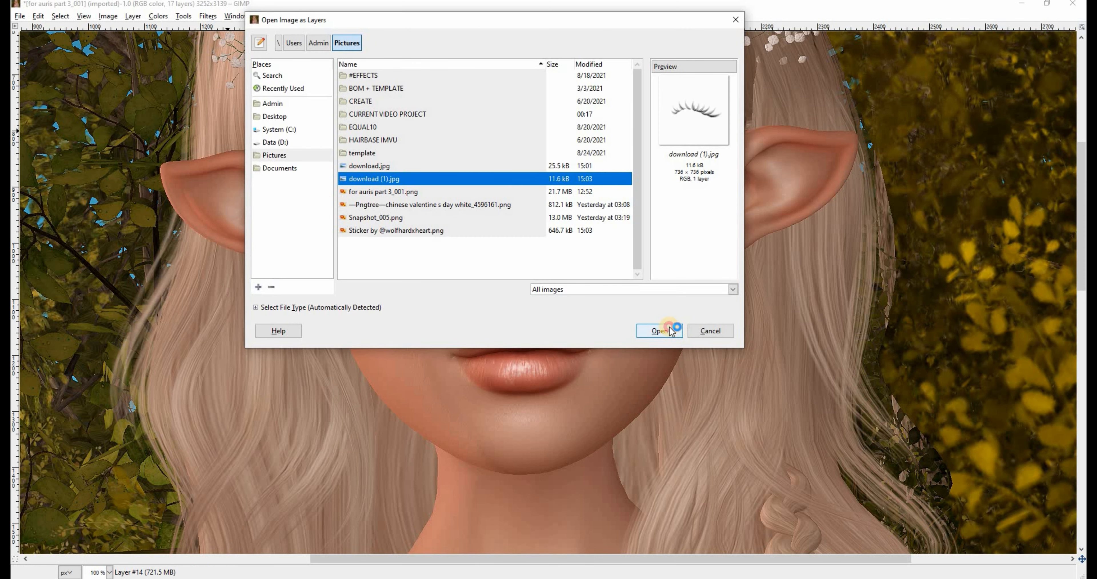
# Open the eyelash image download (1).jpg as a new layer and move it up over the face
pyautogui.click(659, 331)
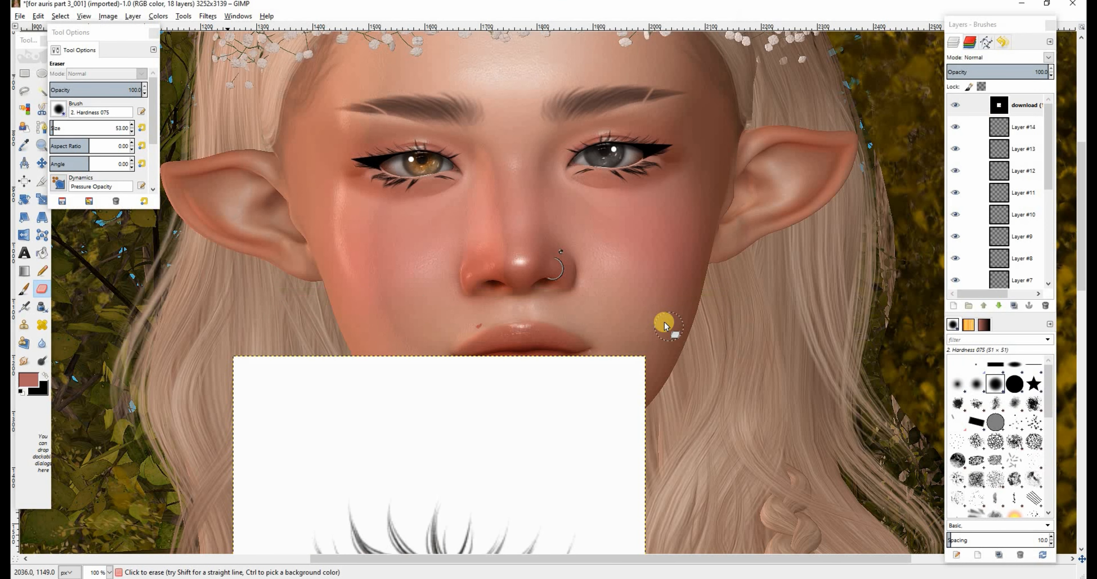
pyautogui.press('m')
pyautogui.moveTo(548, 399); pyautogui.dragTo(568, 127)
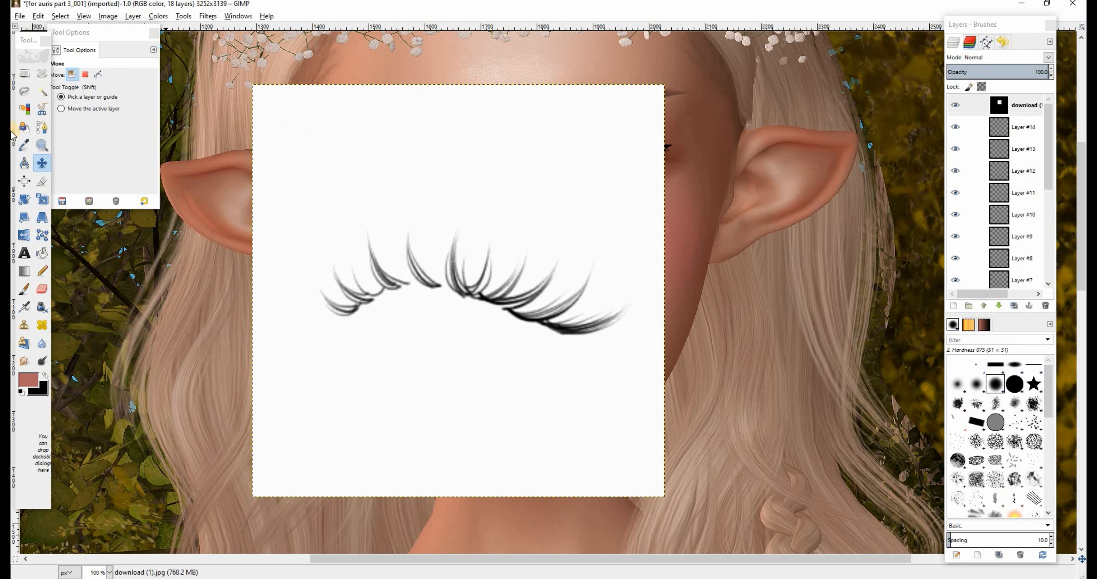
# Scale the eyelash layer proportionally to about 294 × 294 px, positioned over the nose bridge between the eyes
pyautogui.click(39, 202)
pyautogui.click(318, 139)
pyautogui.moveTo(315, 134); pyautogui.dragTo(247, 283)
pyautogui.click(92, 351)
pyautogui.click(84, 313)
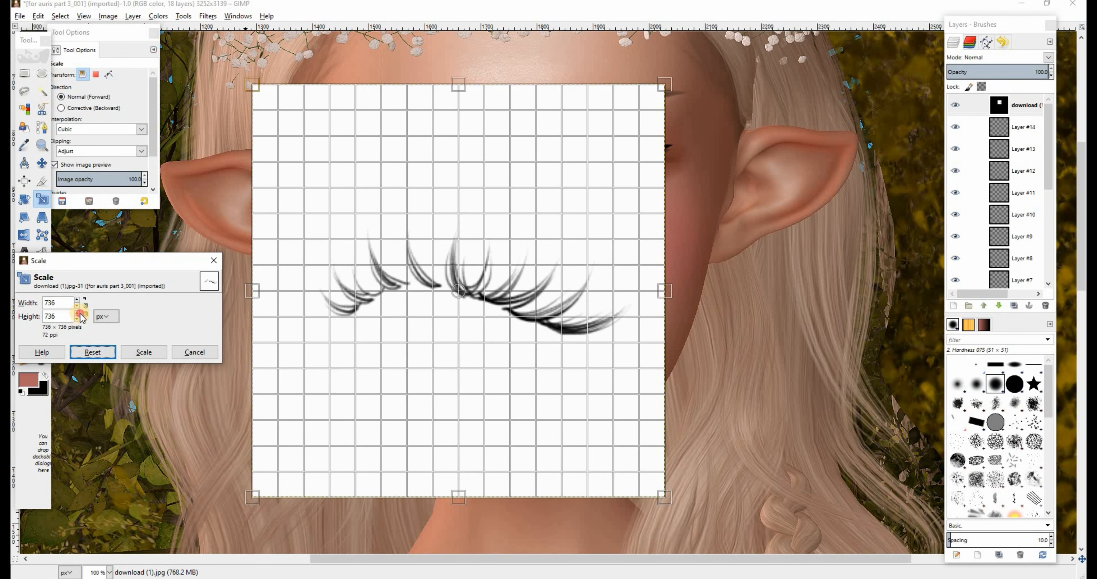
pyautogui.moveTo(350, 147); pyautogui.dragTo(418, 108)
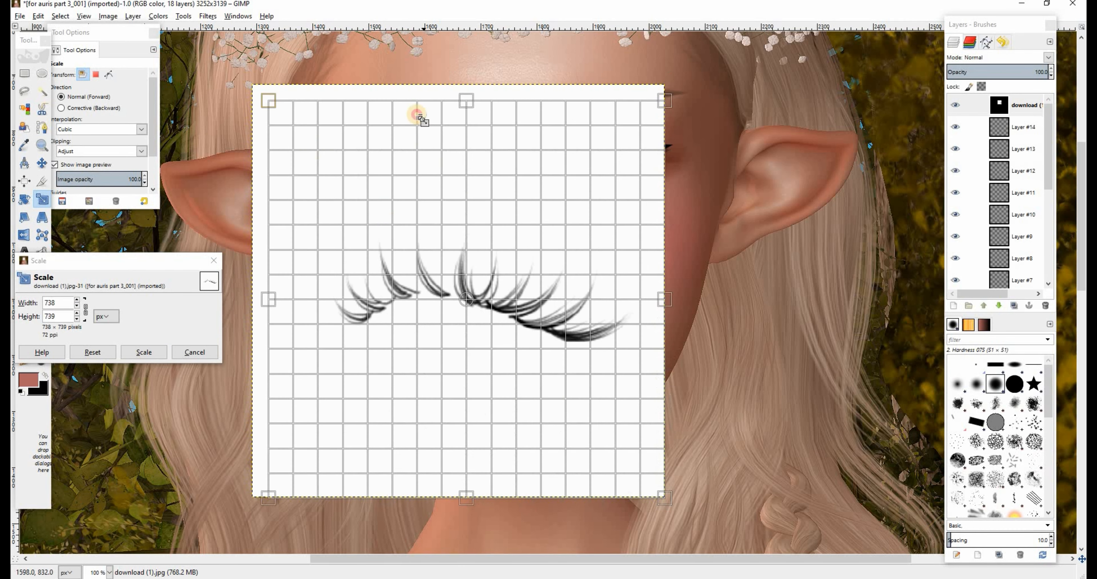
pyautogui.moveTo(559, 292); pyautogui.dragTo(525, 176)
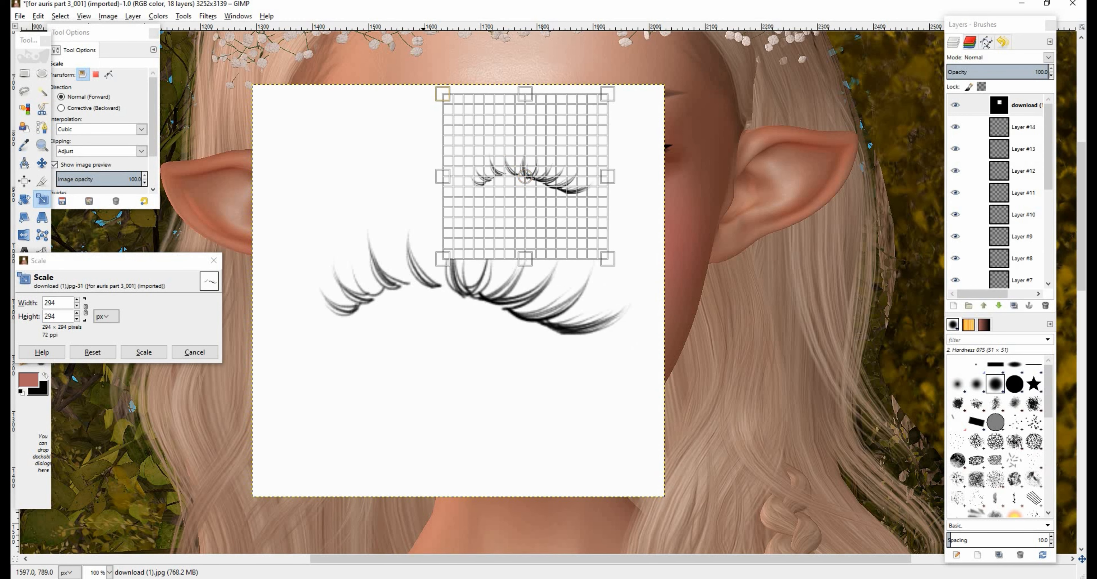
pyautogui.click(143, 352)
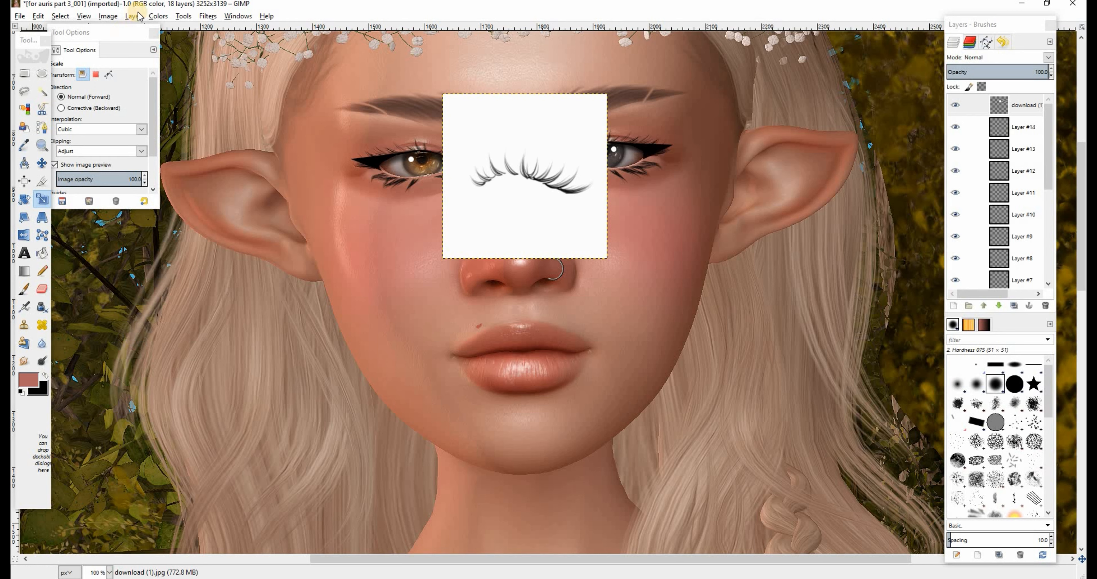
# Remove the eyelash layer's white background with Color to Alpha, converting white to transparency
pyautogui.click(158, 16)
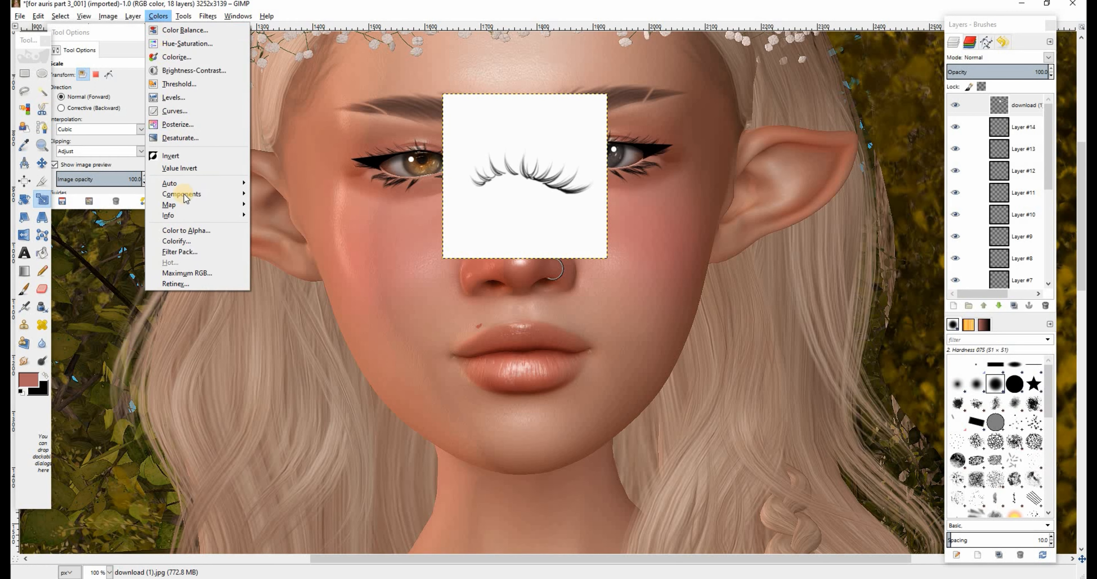
pyautogui.click(206, 230)
pyautogui.click(549, 385)
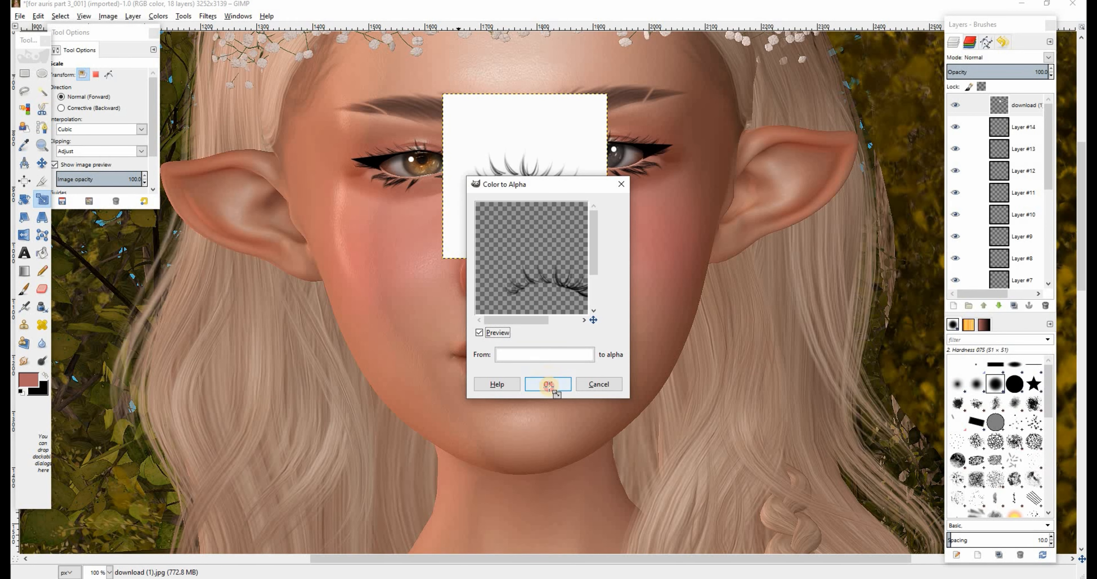
# Move the eyelashes onto the grey eye's upper lid and rotate them by -6.50 degrees
pyautogui.click(42, 163)
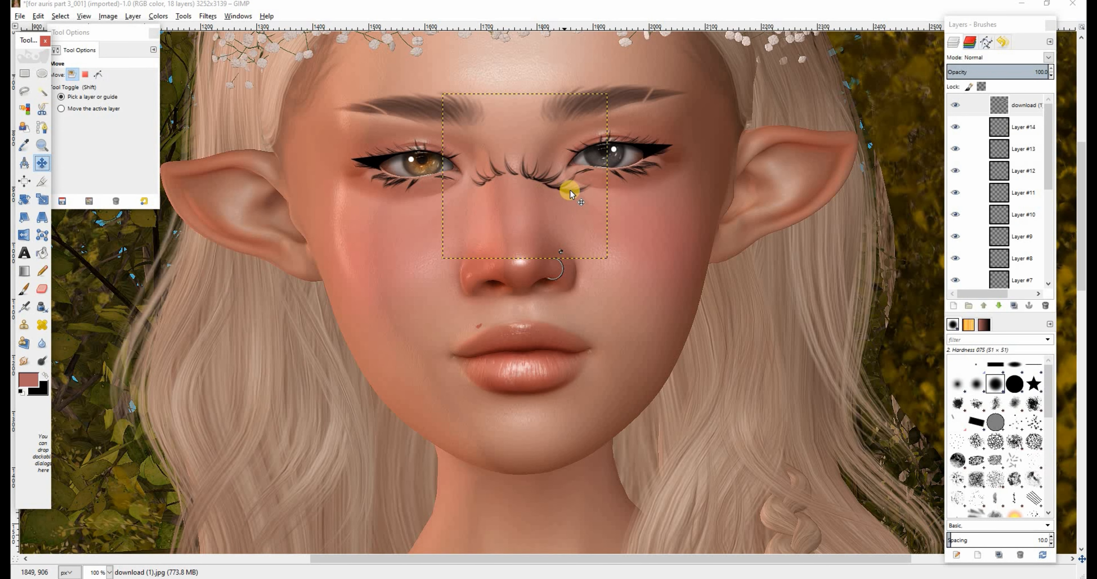
pyautogui.moveTo(566, 191); pyautogui.dragTo(658, 159)
pyautogui.click(25, 199)
pyautogui.click(578, 112)
pyautogui.moveTo(579, 112); pyautogui.dragTo(521, 166)
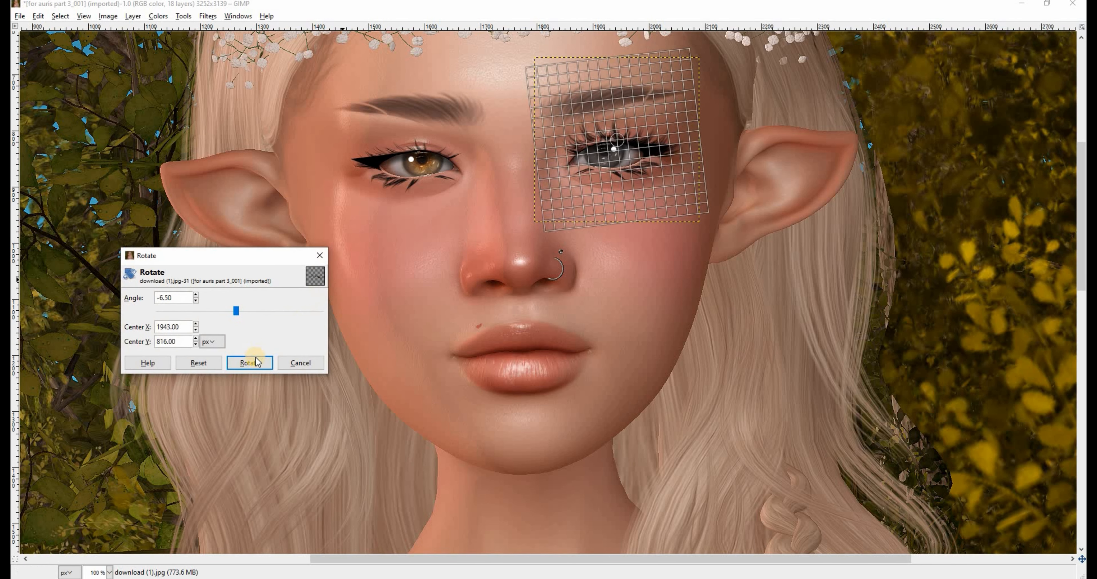
pyautogui.click(248, 360)
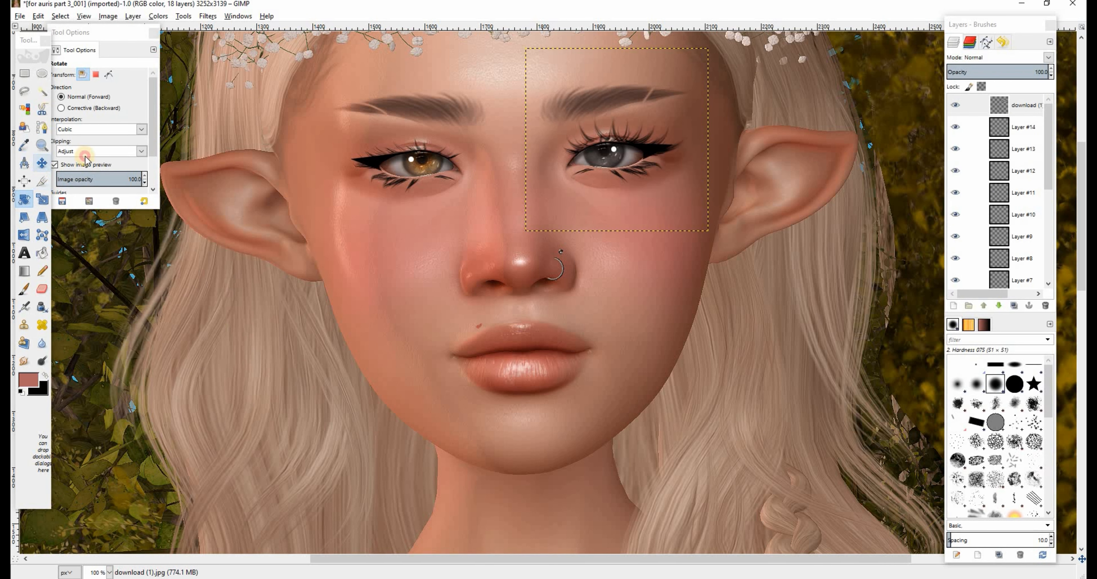
# Nudge the eyelash layer onto the grey eye and place a horizontally flipped duplicate over the amber eye
pyautogui.click(42, 163)
pyautogui.moveTo(645, 142); pyautogui.dragTo(644, 146)
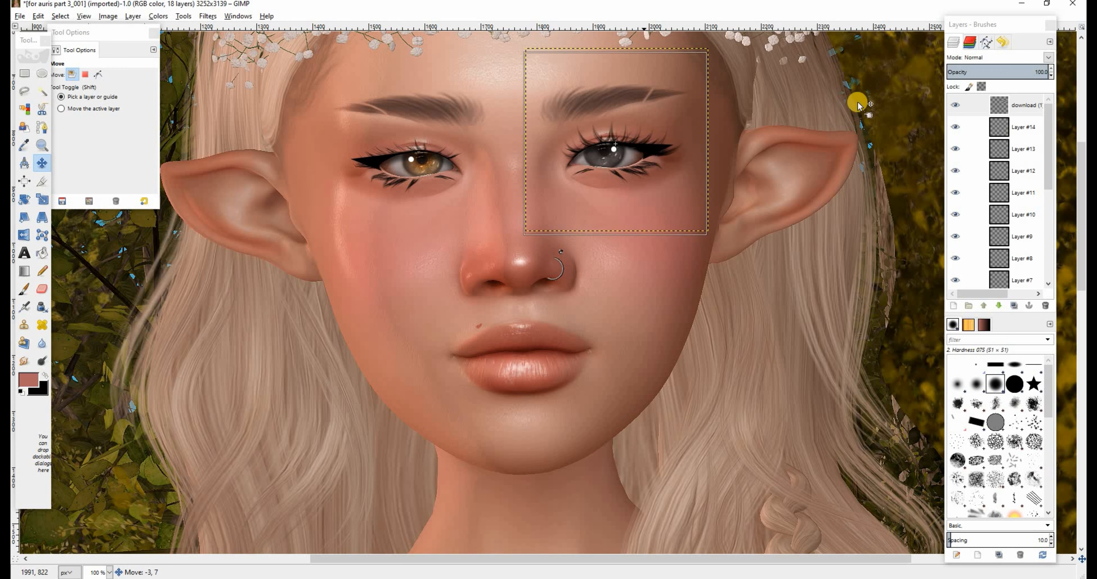
pyautogui.click(1013, 305)
pyautogui.click(24, 235)
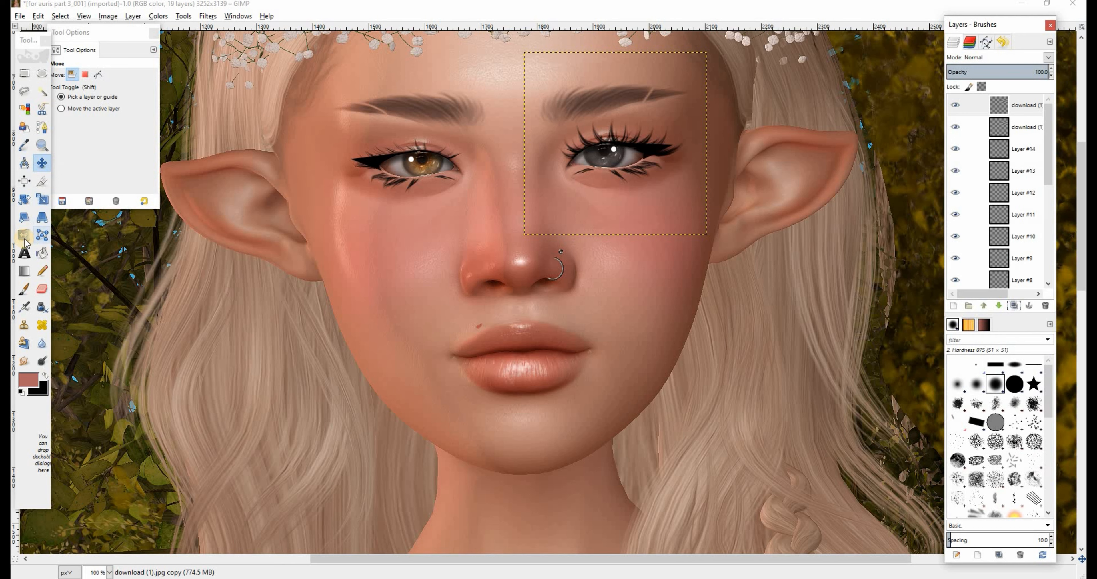
pyautogui.click(640, 140)
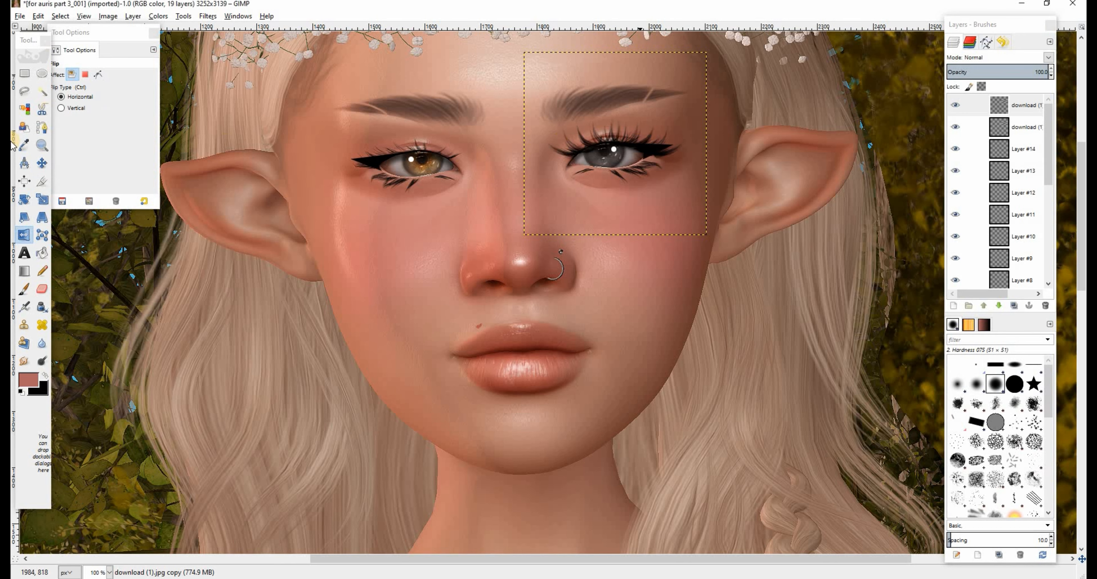
pyautogui.click(42, 163)
pyautogui.moveTo(650, 163); pyautogui.dragTo(445, 146)
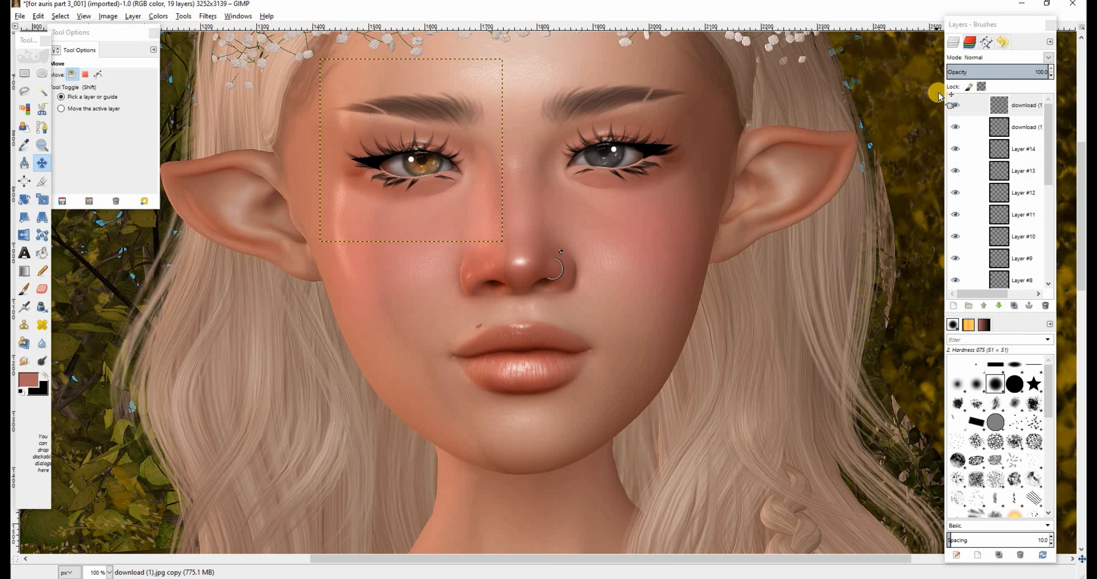
# Merge the flipped eyelash copy down into the original lash layer and compare the face with the lashes hidden and shown
pyautogui.rightClick(998, 107)
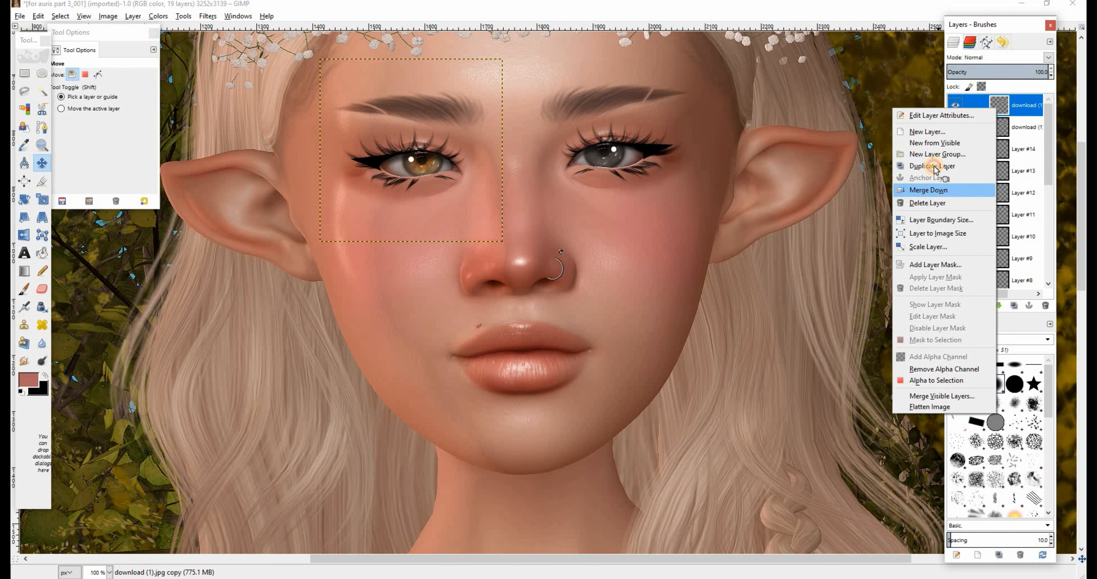
pyautogui.click(928, 189)
pyautogui.click(956, 104)
pyautogui.click(955, 104)
pyautogui.click(955, 105)
pyautogui.click(955, 104)
pyautogui.click(955, 105)
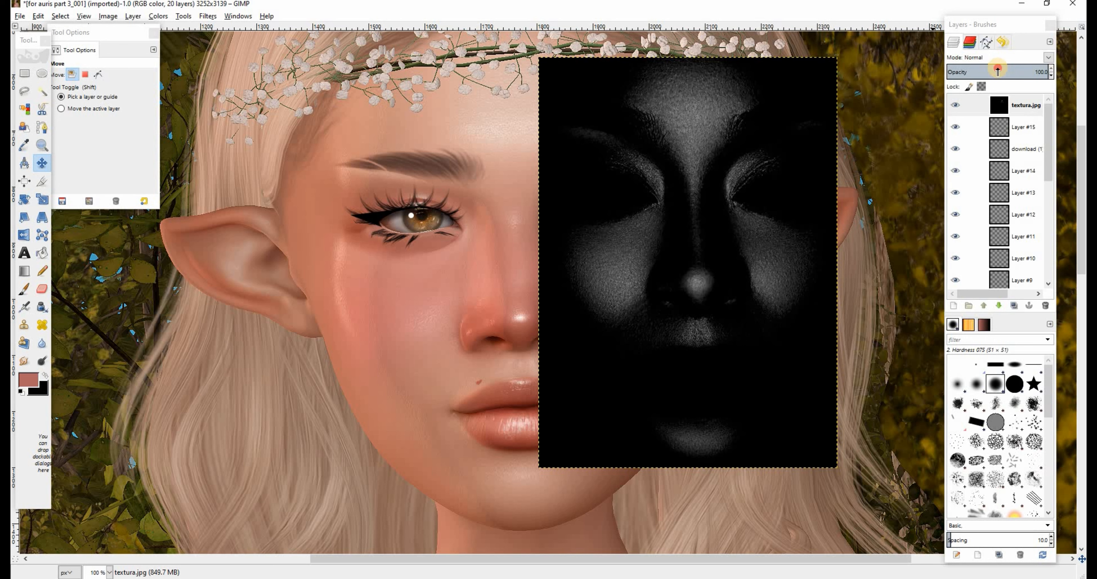
# Lower the textura.jpg layer's opacity to 67.6 and position it centrally over the face
pyautogui.moveTo(1030, 71); pyautogui.dragTo(1015, 71)
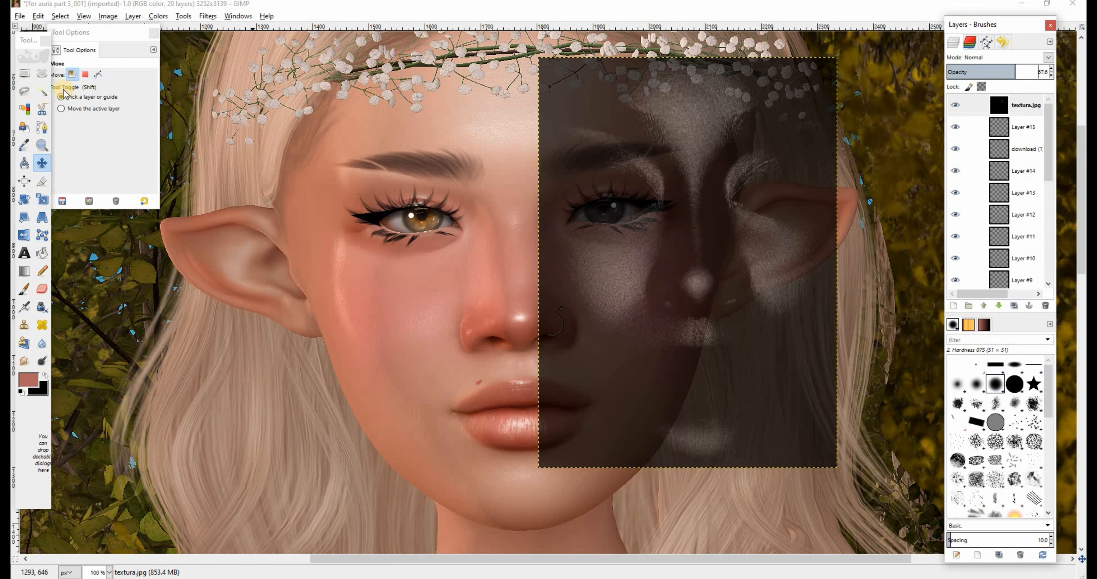
pyautogui.moveTo(680, 280); pyautogui.dragTo(518, 307)
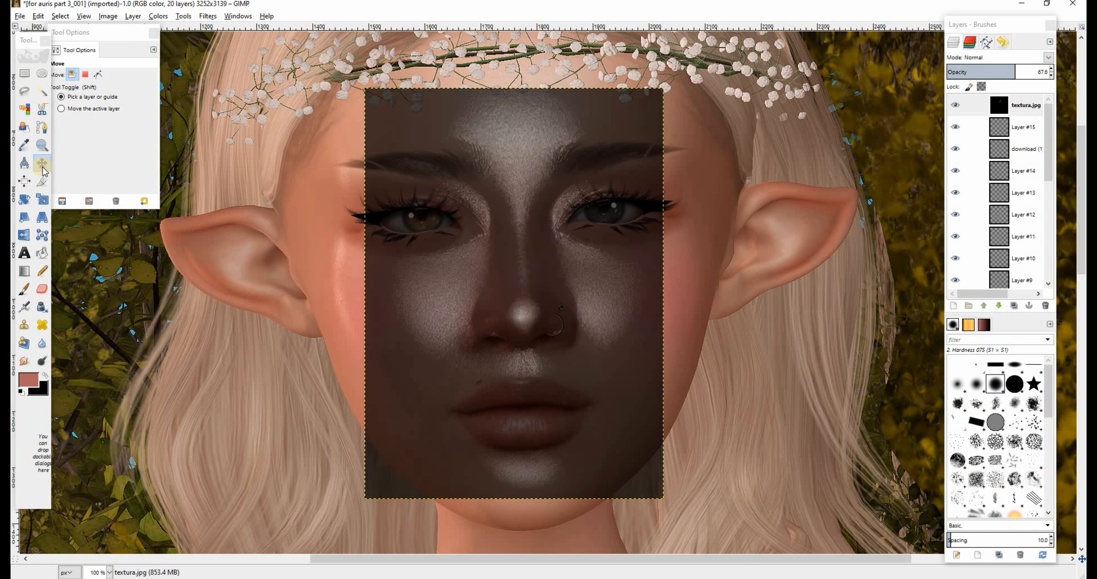
# Scale the skin texture up slightly and realign it with the eyes, nose and mouth
pyautogui.hotkey('shift', 's')
pyautogui.moveTo(545, 411); pyautogui.dragTo(577, 454)
pyautogui.click(141, 352)
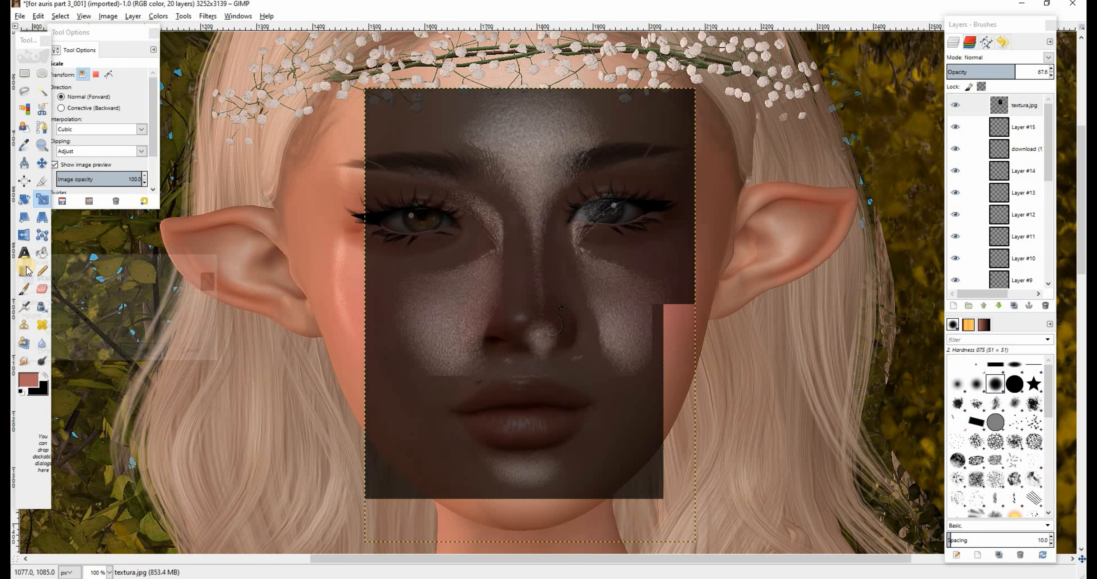
pyautogui.click(42, 163)
pyautogui.moveTo(537, 338); pyautogui.dragTo(519, 316)
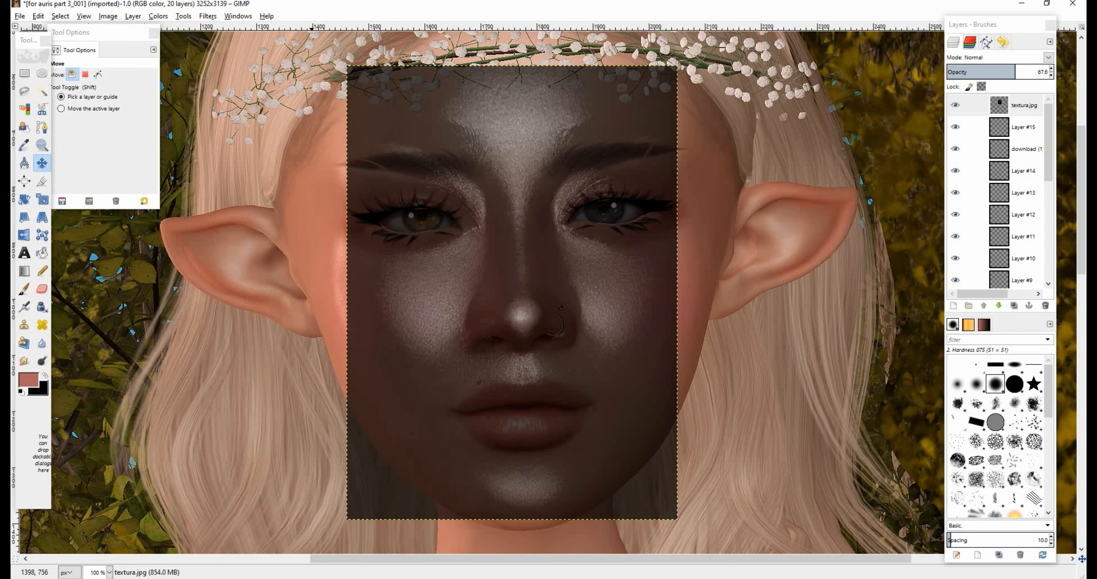
# Restore the skin texture's opacity to 100 and make its black background transparent
pyautogui.moveTo(962, 70); pyautogui.dragTo(1053, 70)
pyautogui.click(158, 16)
# Smudge the skin texture across the forehead above both brows with a 148.74 Hardness 075 brush
pyautogui.click(24, 361)
pyautogui.moveTo(587, 139)
pyautogui.mouseDown()
pyautogui.moveTo(573, 140)
pyautogui.moveTo(580, 152)
pyautogui.mouseUp()
pyautogui.moveTo(357, 125); pyautogui.dragTo(451, 147)
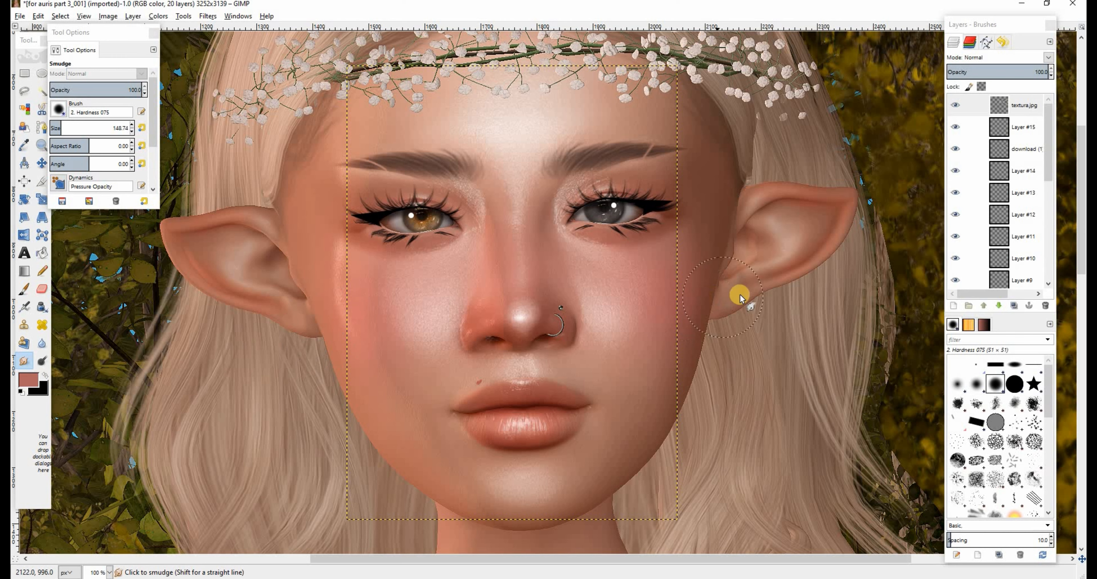
# Set the skin texture layer to Overlay mode and compare the face with it hidden and shown
pyautogui.click(1047, 58)
pyautogui.click(979, 272)
pyautogui.click(954, 106)
pyautogui.click(955, 106)
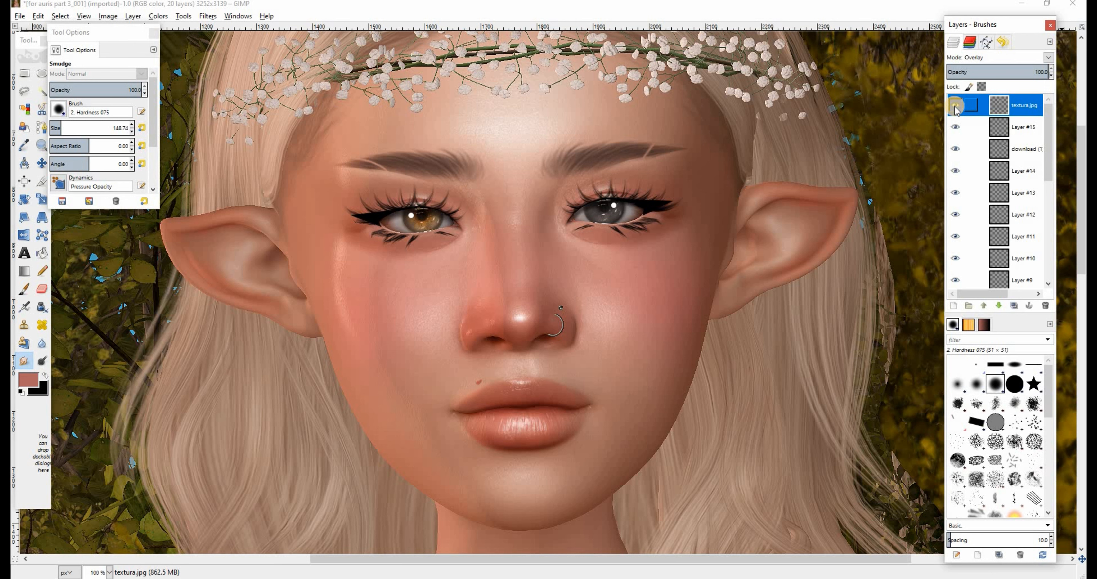
# Position the Tutoriales.jpg lip highlights over the mouth at 47.3 opacity and restore the layer's opacity to 100
pyautogui.click(1000, 68)
pyautogui.moveTo(971, 73); pyautogui.dragTo(1042, 85)
pyautogui.moveTo(639, 289); pyautogui.dragTo(543, 411)
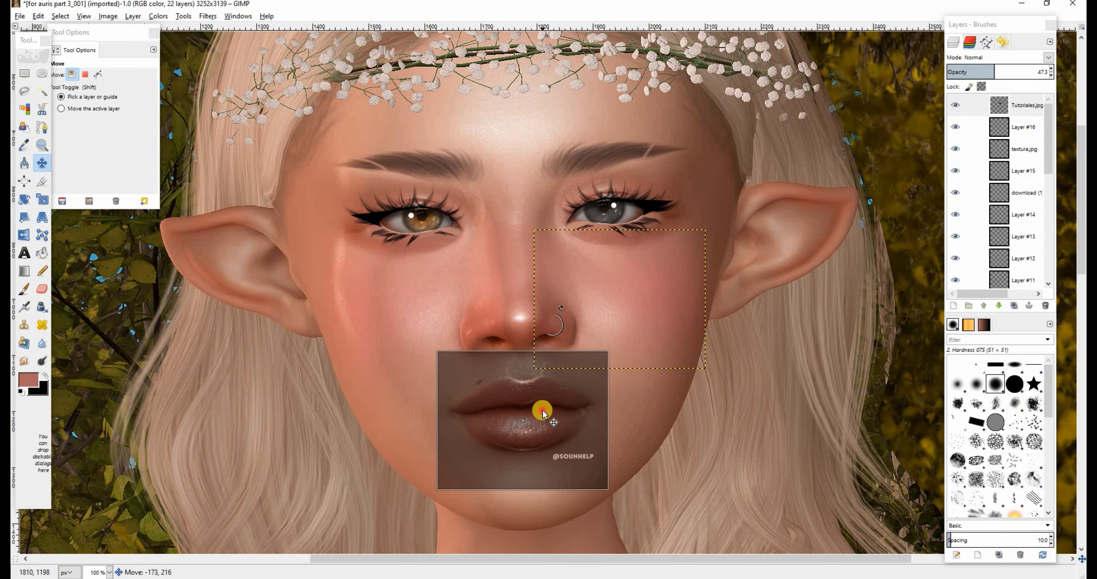
pyautogui.moveTo(1033, 73); pyautogui.dragTo(1048, 73)
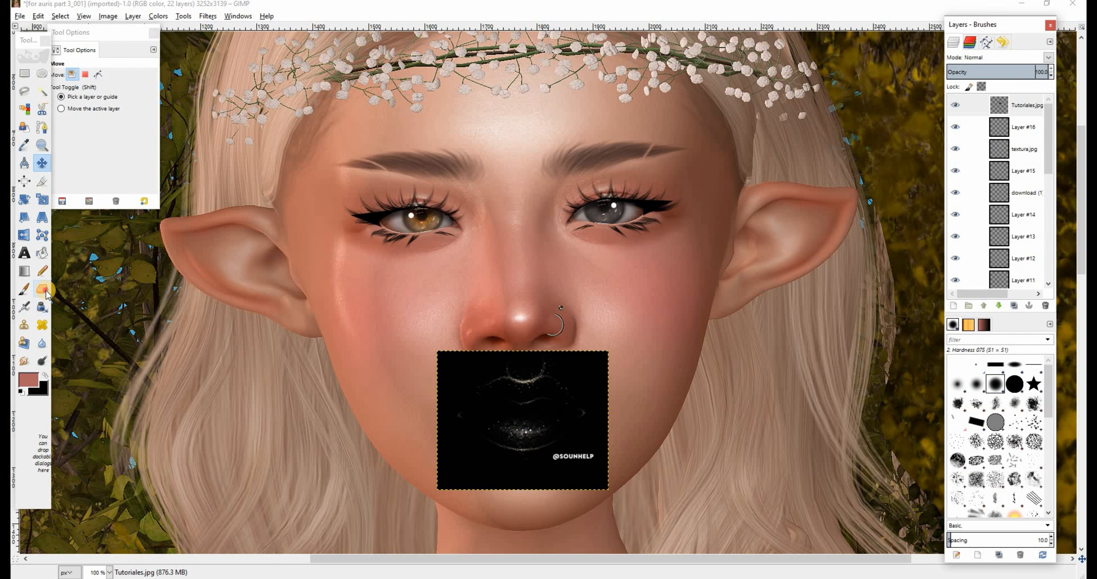
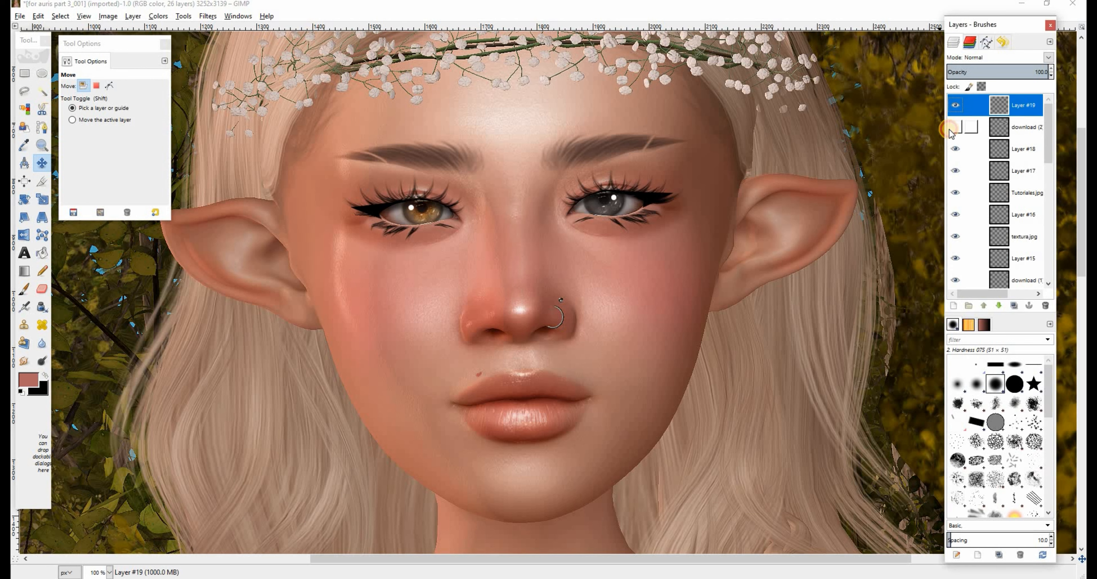
# Compare the face with the download (2) layer hidden and shown, and reduce that layer's opacity
pyautogui.click(952, 128)
pyautogui.click(952, 128)
pyautogui.click(951, 128)
pyautogui.click(952, 127)
pyautogui.click(953, 127)
pyautogui.click(999, 131)
pyautogui.moveTo(994, 72); pyautogui.dragTo(982, 74)
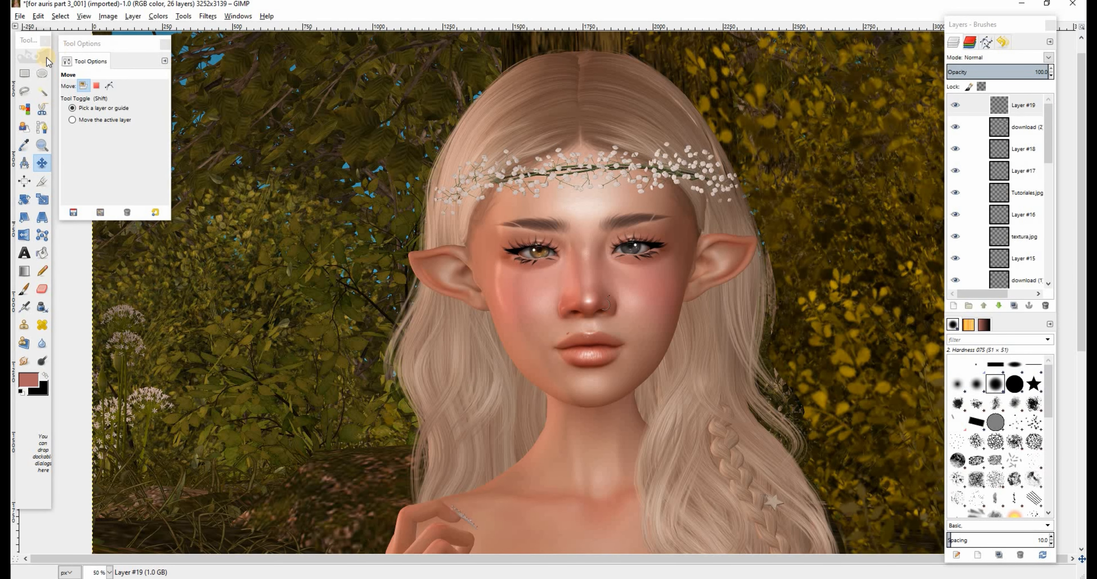
# Draw an elliptical selection of about 804 × 1048 px and align it around the face
pyautogui.press('e')
pyautogui.moveTo(474, 140); pyautogui.dragTo(698, 426)
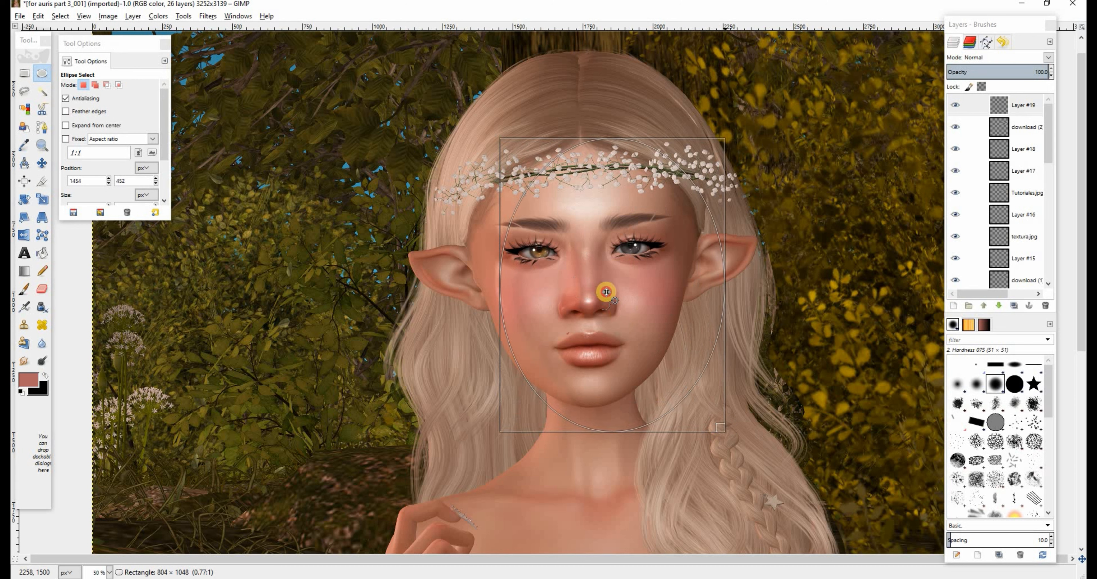
pyautogui.moveTo(566, 293); pyautogui.dragTo(569, 291)
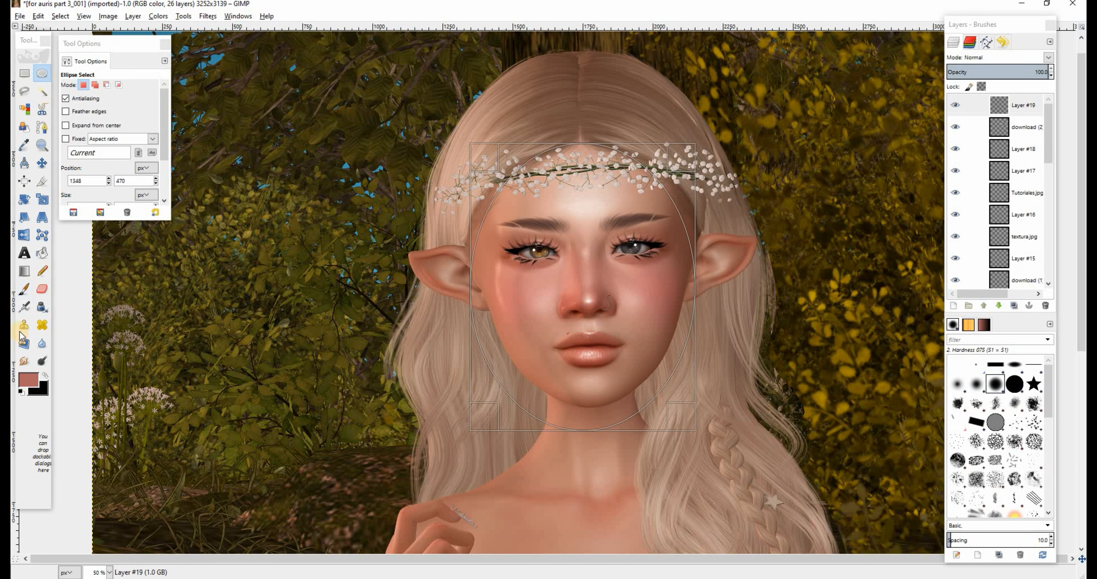
# Prepare the Airbrush with black (000000) as the foreground colour
pyautogui.click(23, 306)
pyautogui.click(40, 387)
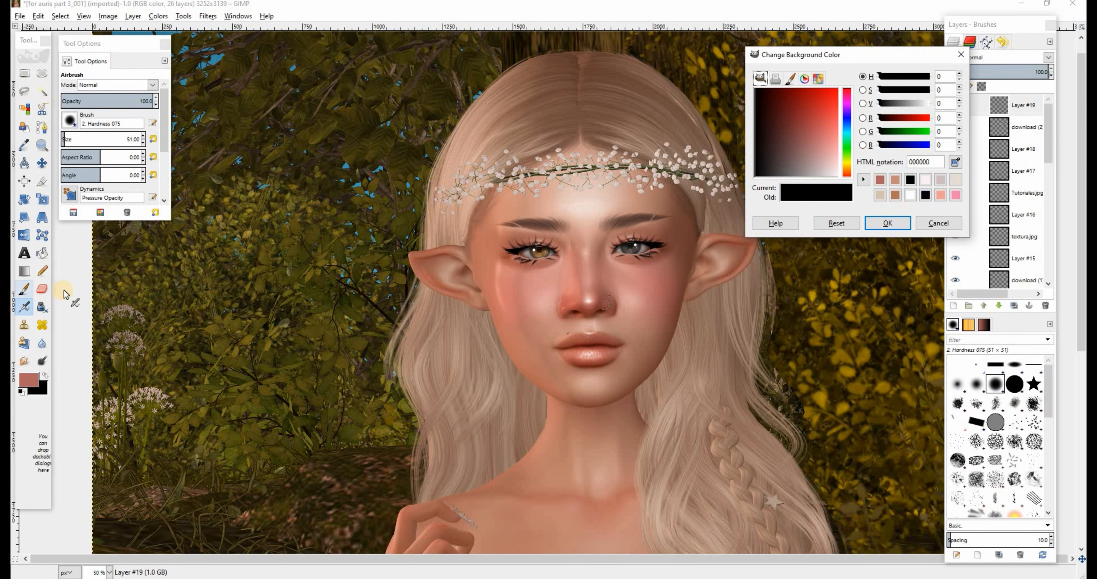
pyautogui.click(887, 223)
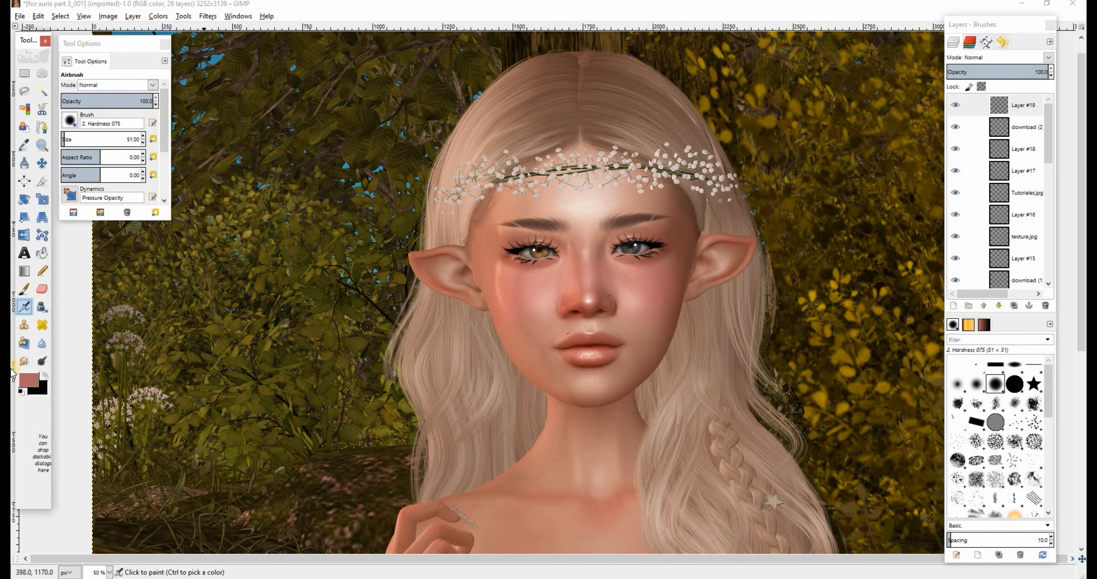
pyautogui.click(42, 376)
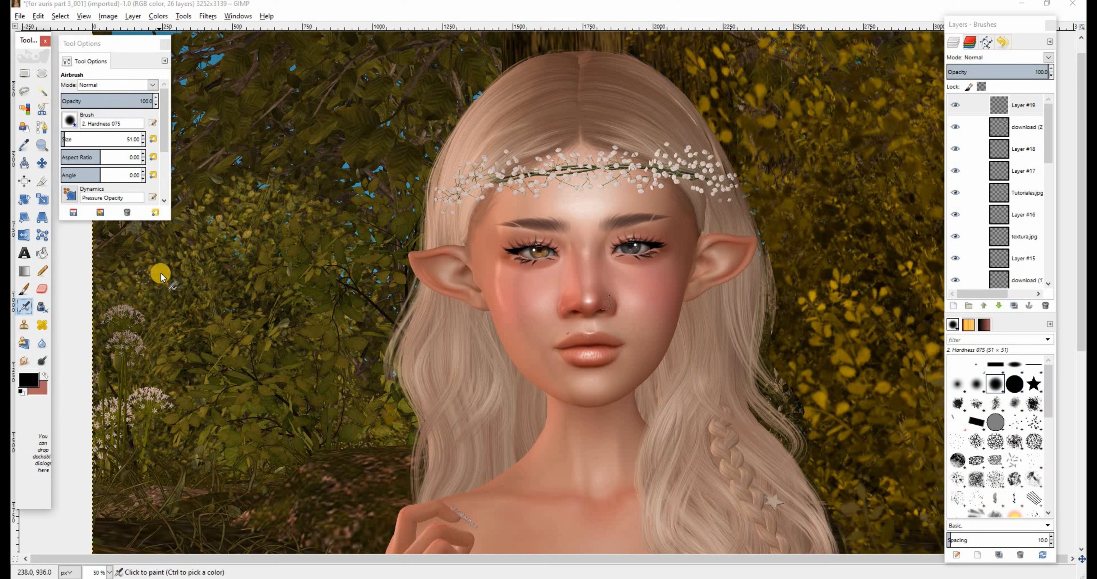
# Airbrush black shading along the hairline behind the flower crown with a 247.23 brush
pyautogui.click(80, 139)
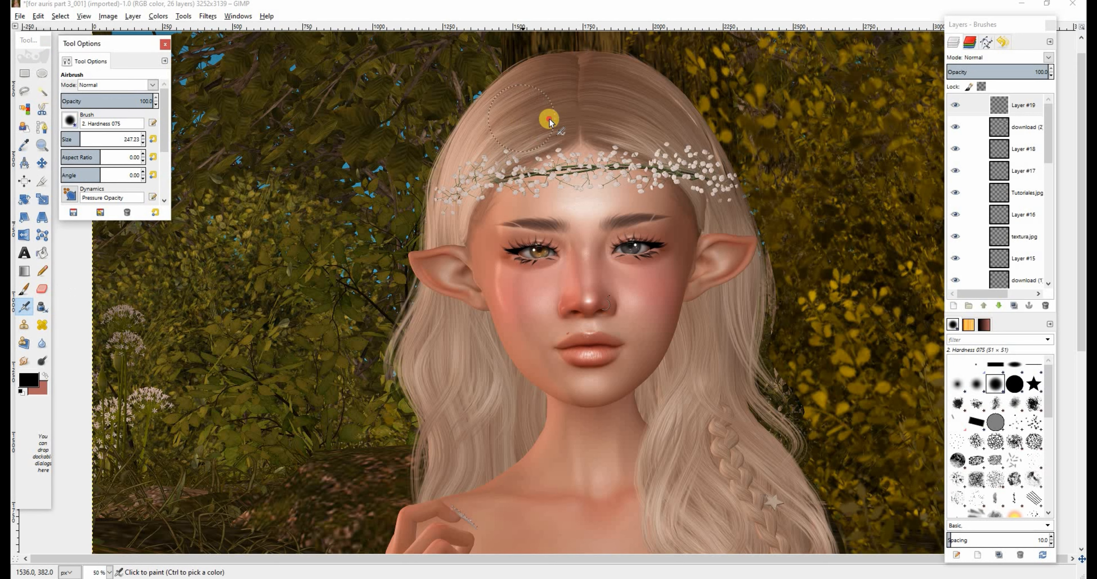
pyautogui.moveTo(535, 136)
pyautogui.mouseDown()
pyautogui.moveTo(453, 171)
pyautogui.moveTo(554, 120)
pyautogui.moveTo(648, 137)
pyautogui.moveTo(656, 168)
pyautogui.mouseUp()
pyautogui.click(38, 16)
pyautogui.click(64, 42)
# Erase excess shading at the top of the hairline with the eraser reset to size 51
pyautogui.click(41, 288)
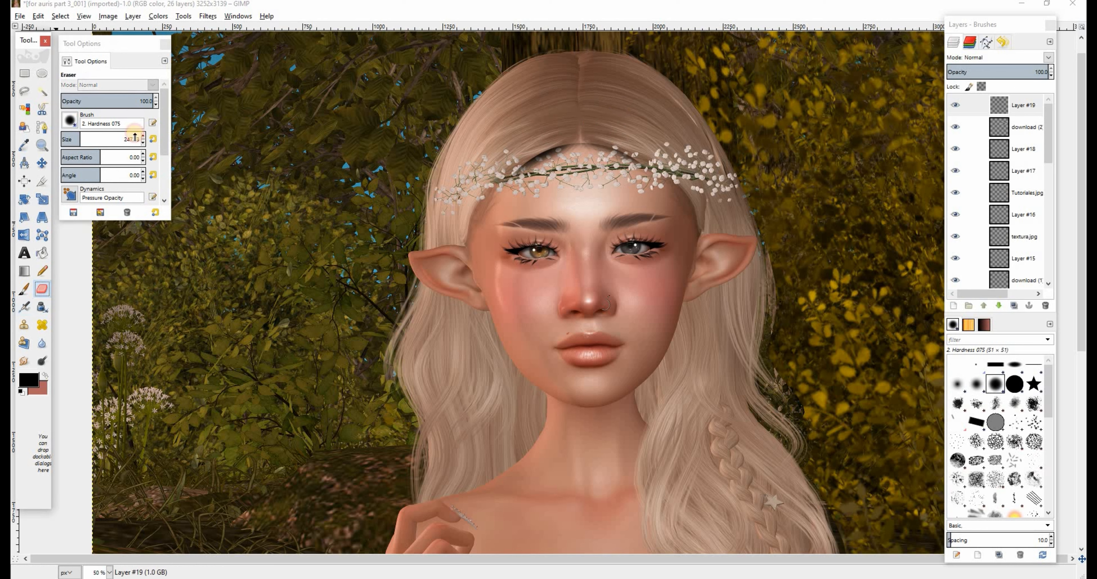
pyautogui.click(153, 138)
pyautogui.click(592, 129)
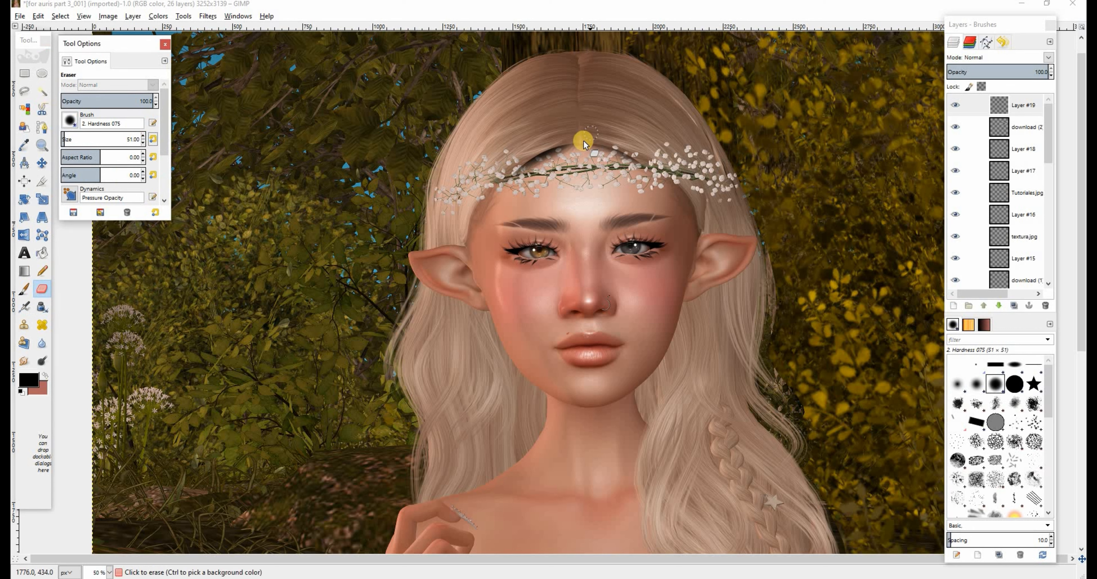
# Set the hairline shading layer to Overlay mode at 41.8 opacity
pyautogui.click(1055, 60)
pyautogui.click(979, 179)
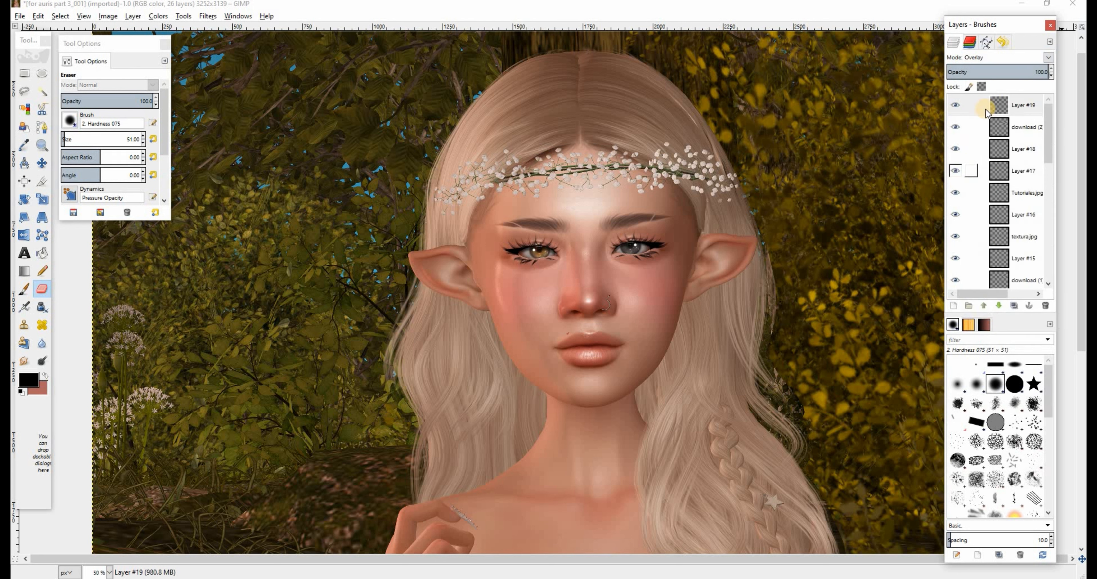
pyautogui.click(986, 73)
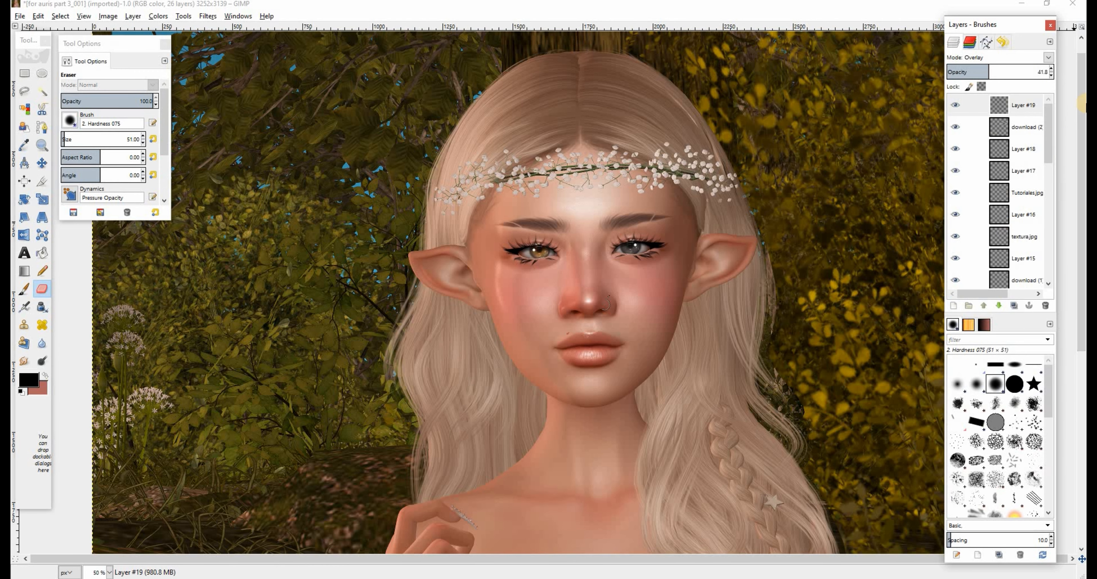
# Start a free selection of the hair beside the amber eye, tracing the pointed ear's lower edge to the lobe
pyautogui.moveTo(1084, 213); pyautogui.dragTo(1084, 285)
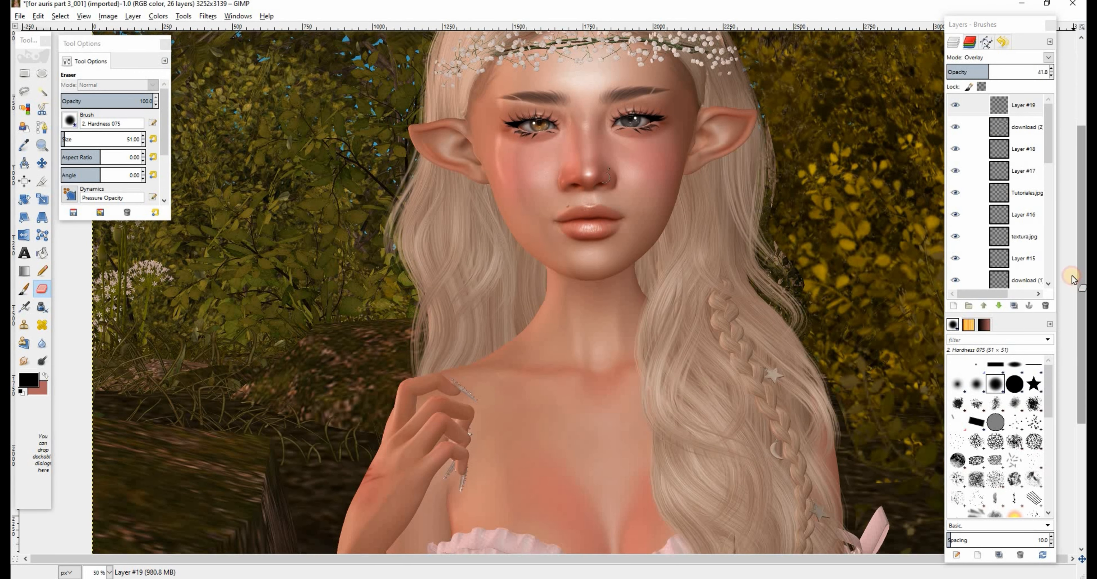
pyautogui.click(109, 571)
pyautogui.click(101, 492)
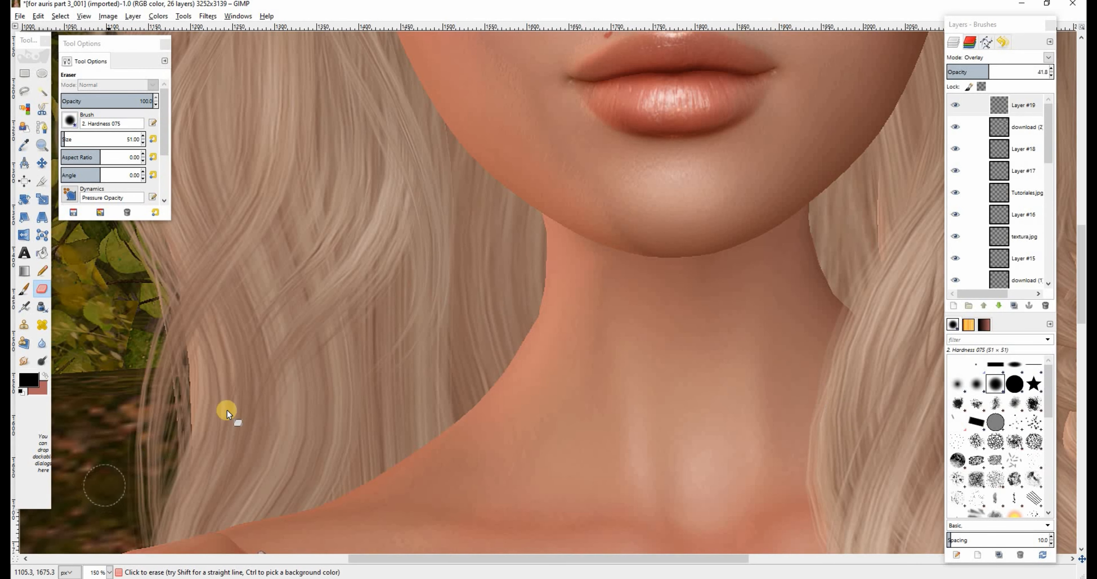
pyautogui.moveTo(1084, 289); pyautogui.dragTo(1083, 252)
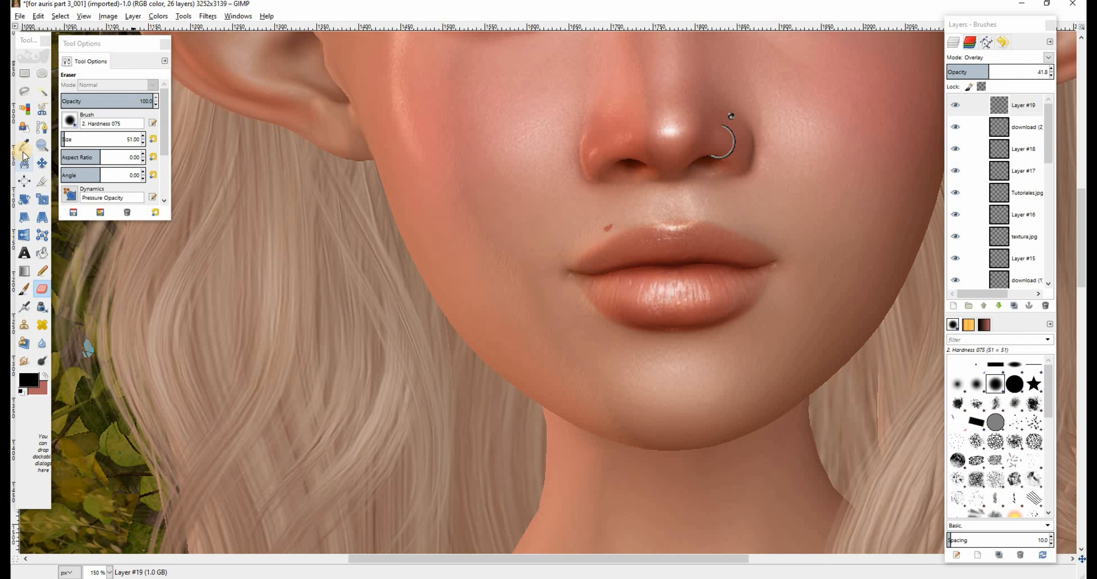
pyautogui.click(20, 97)
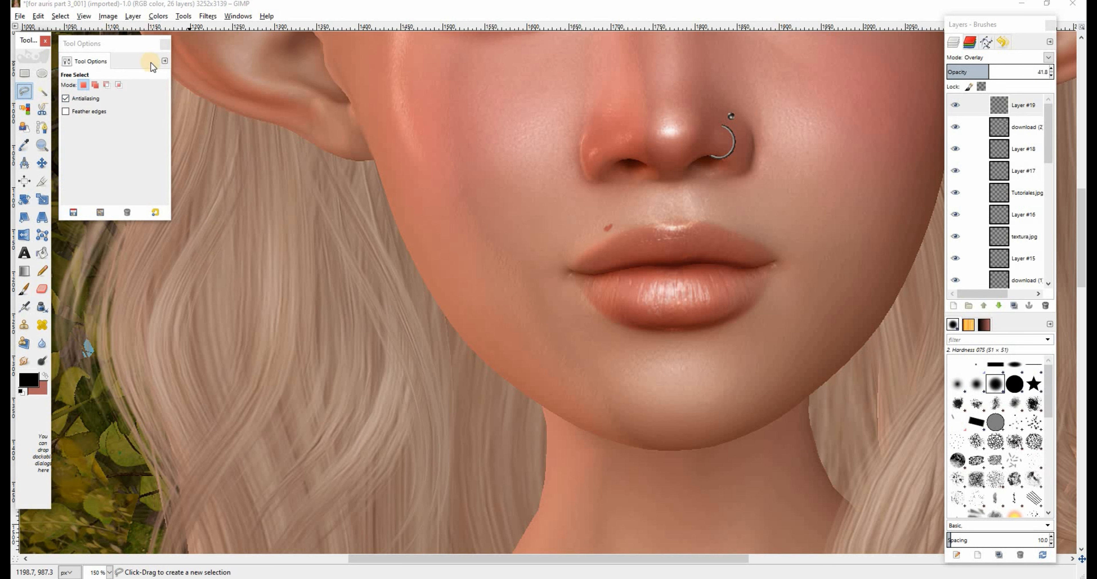
pyautogui.moveTo(123, 44); pyautogui.dragTo(83, 47)
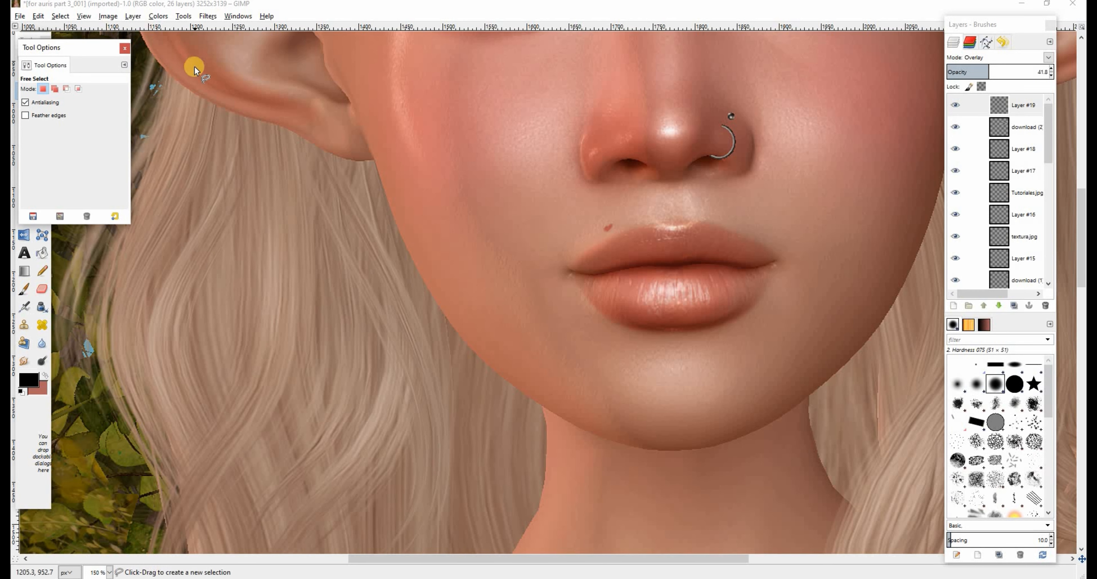
pyautogui.click(169, 74)
pyautogui.click(203, 97)
pyautogui.click(217, 103)
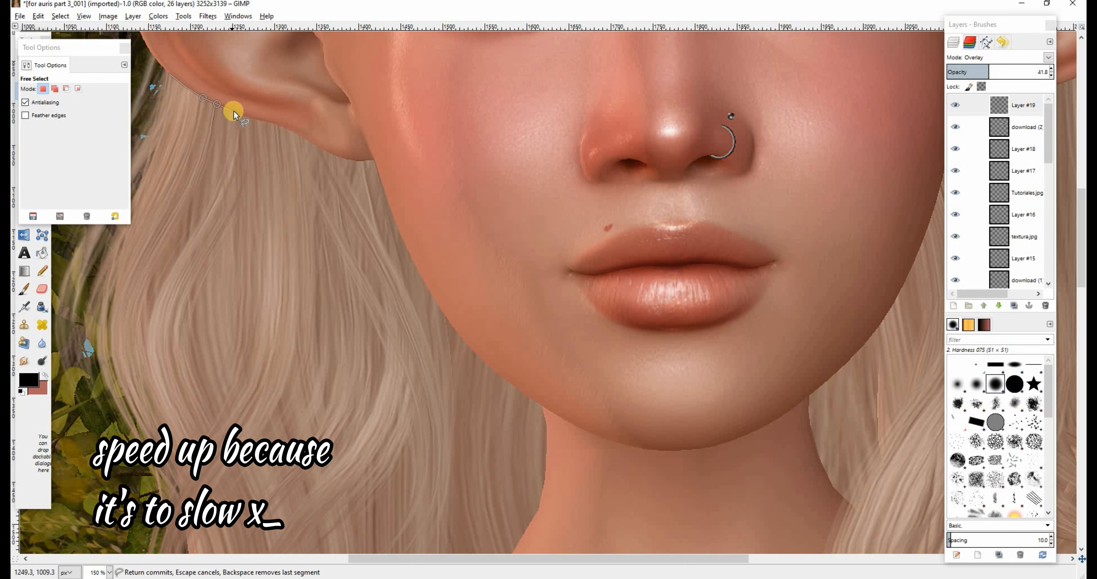
pyautogui.click(351, 162)
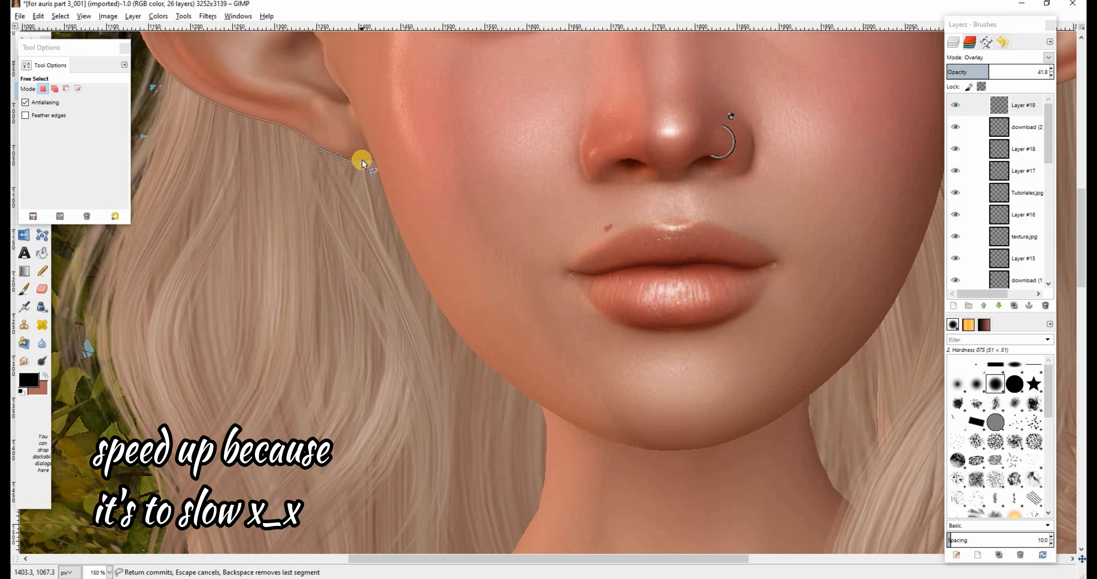
# Continue the hair selection down the jaw, neck and shoulder and back up along the hair's outer edge
pyautogui.click(428, 288)
pyautogui.click(466, 340)
pyautogui.click(489, 366)
pyautogui.scroll(-5, 544, 407)
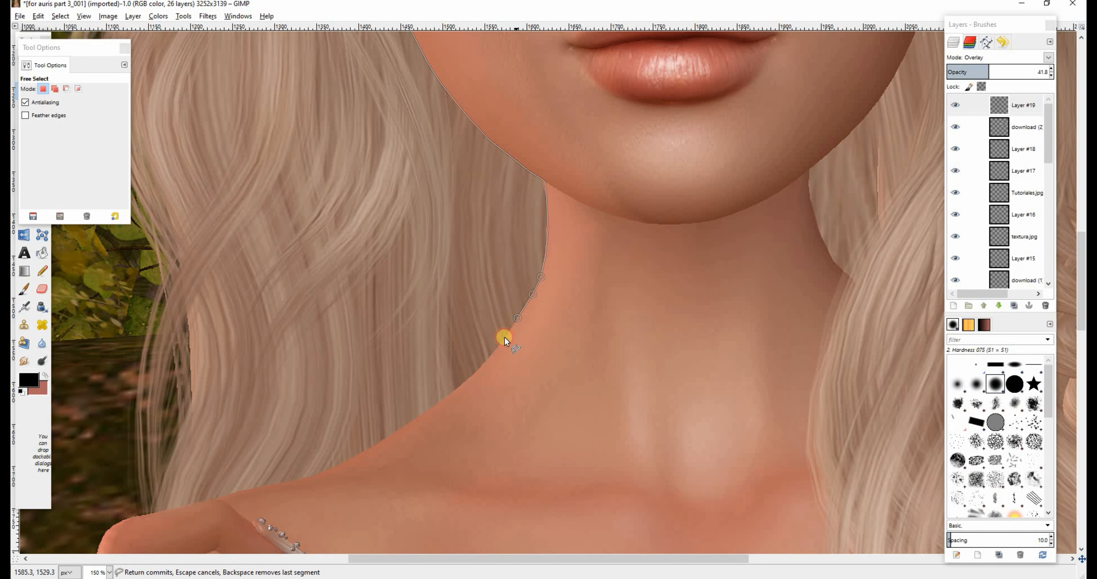
pyautogui.click(412, 421)
pyautogui.click(211, 499)
pyautogui.click(127, 517)
pyautogui.moveTo(86, 412); pyautogui.dragTo(96, 269)
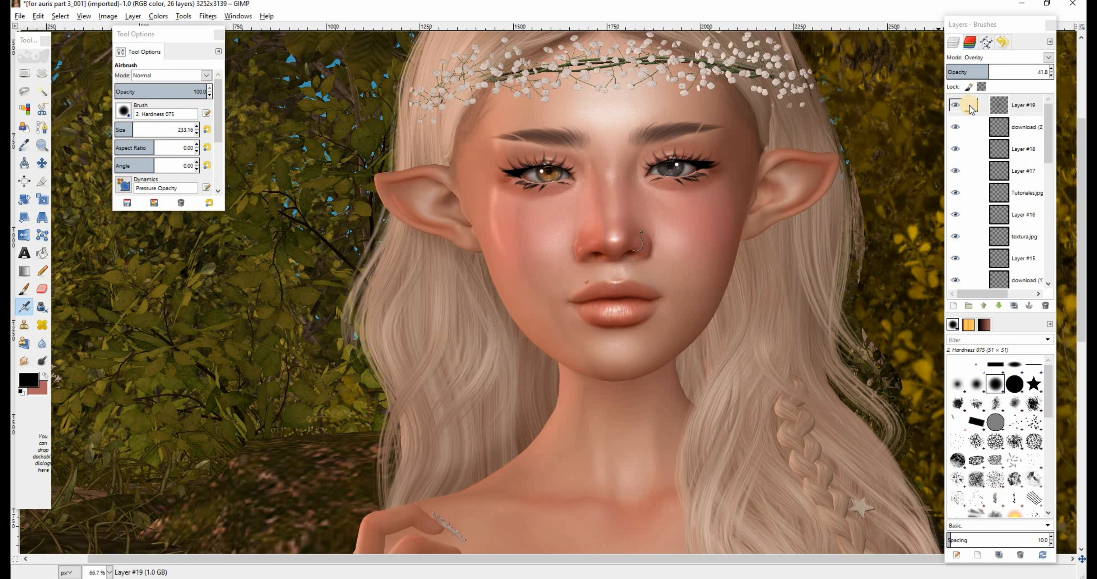
# Trace a free selection on the hairline shading layer, starting in the hair beside the ear on the grey-eye side
pyautogui.click(998, 106)
pyautogui.click(24, 91)
pyautogui.click(819, 201)
pyautogui.click(810, 207)
pyautogui.click(799, 213)
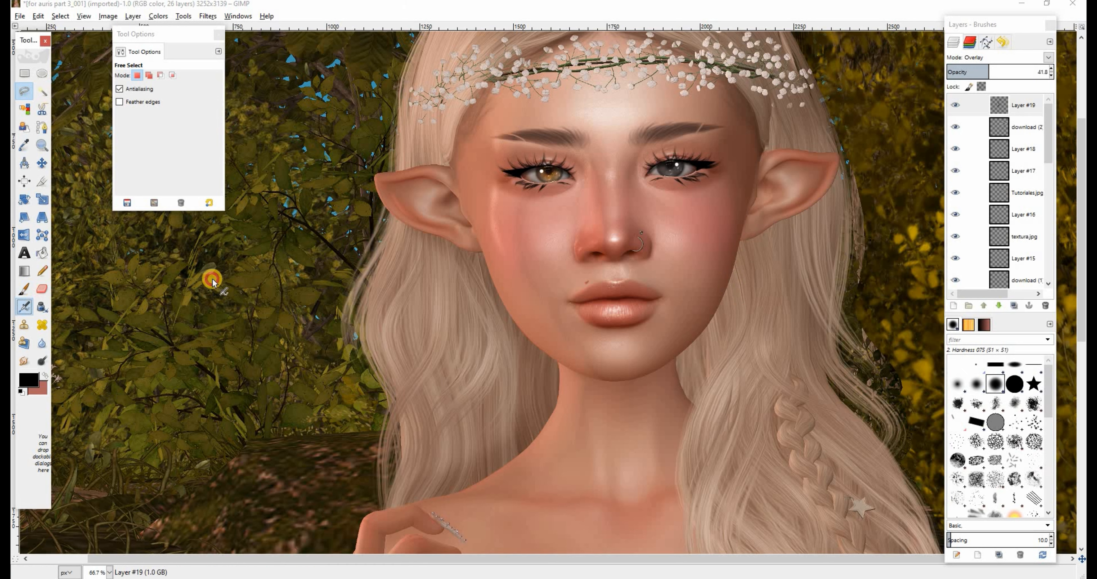
# Airbrush shading onto the hair beside the neck and reset the Blur/Sharpen brush to size 51
pyautogui.press('a')
pyautogui.click(206, 130)
pyautogui.moveTo(691, 431)
pyautogui.mouseDown()
pyautogui.moveTo(627, 413)
pyautogui.moveTo(682, 409)
pyautogui.moveTo(670, 362)
pyautogui.moveTo(681, 396)
pyautogui.moveTo(731, 434)
pyautogui.moveTo(684, 407)
pyautogui.mouseUp()
pyautogui.click(42, 288)
pyautogui.click(42, 342)
pyautogui.click(207, 129)
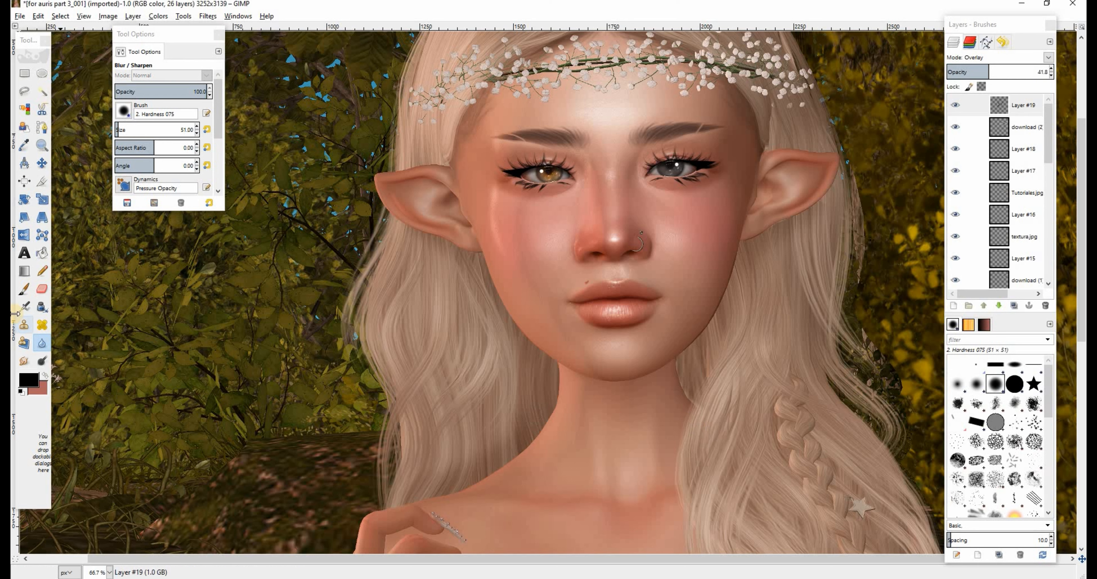
pyautogui.hotkey('shift', 'e')
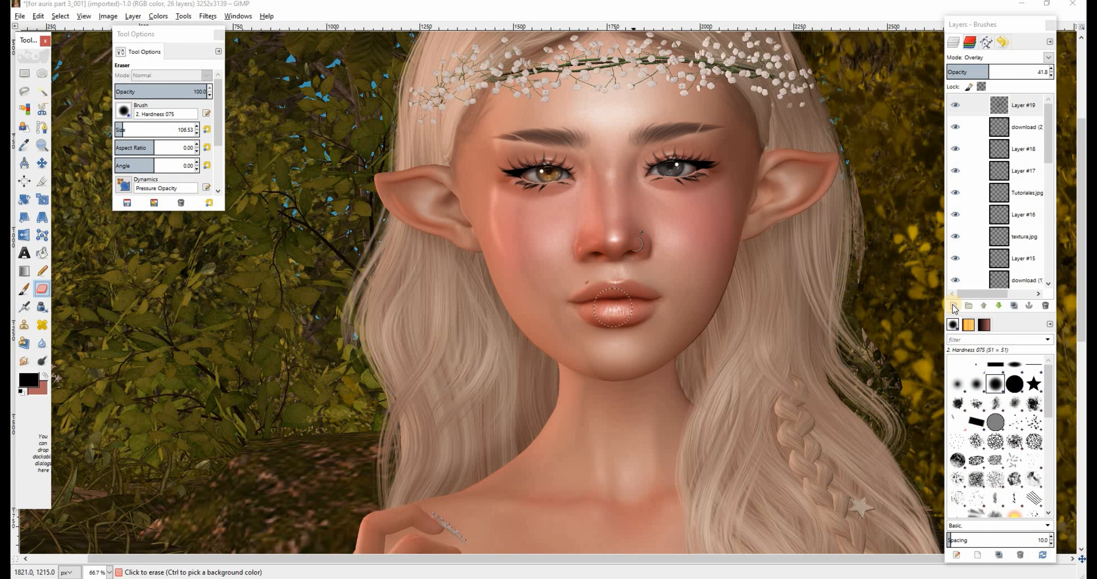
# Add a transparent layer and airbrush a curved hair shadow beside the jaw on the grey-eye side, using an elliptical selection around the face
pyautogui.click(954, 306)
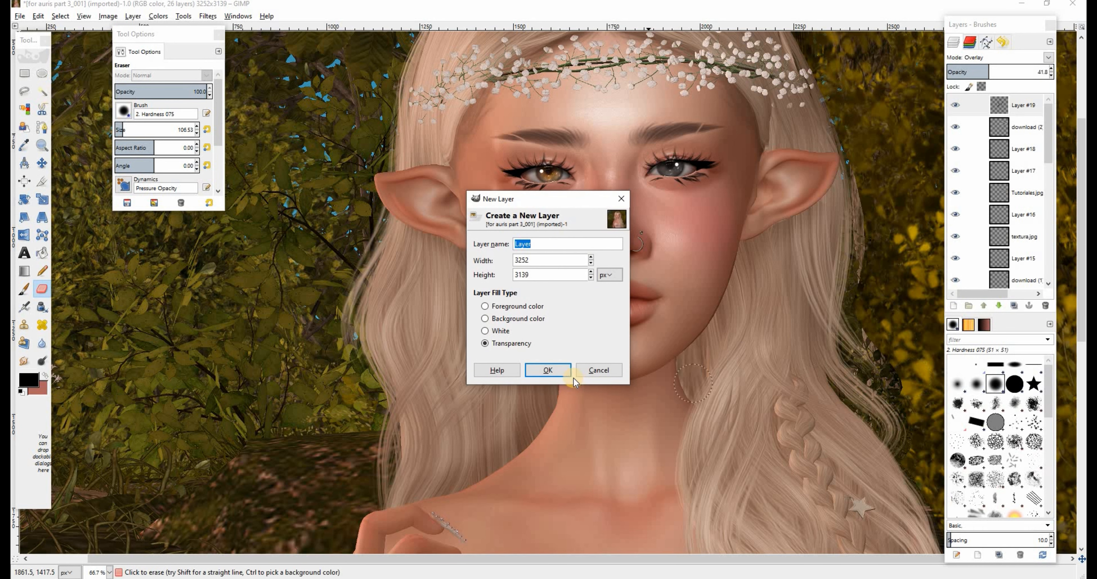
pyautogui.click(560, 366)
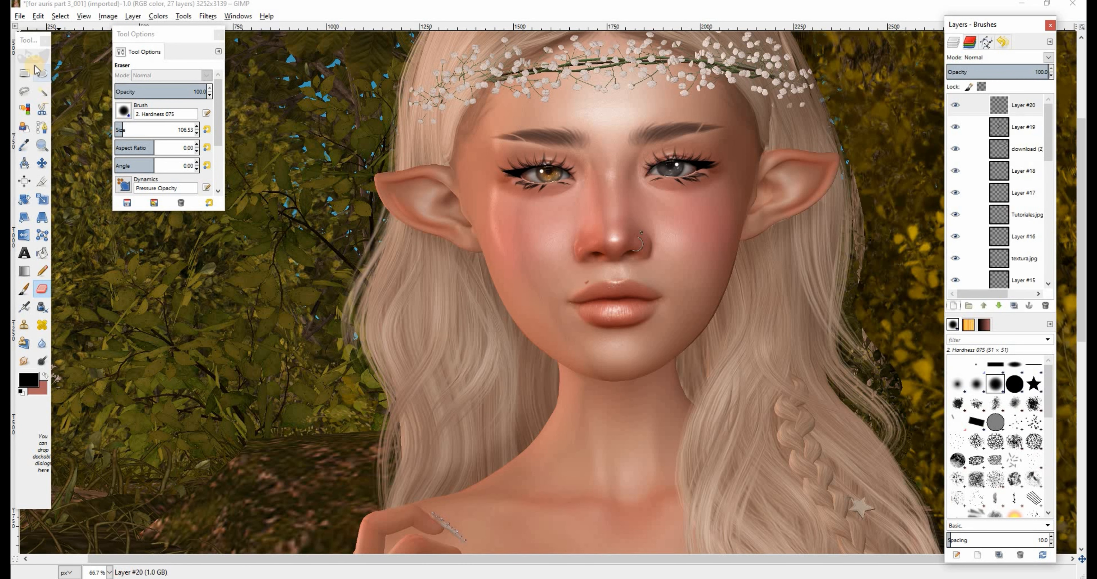
pyautogui.click(42, 74)
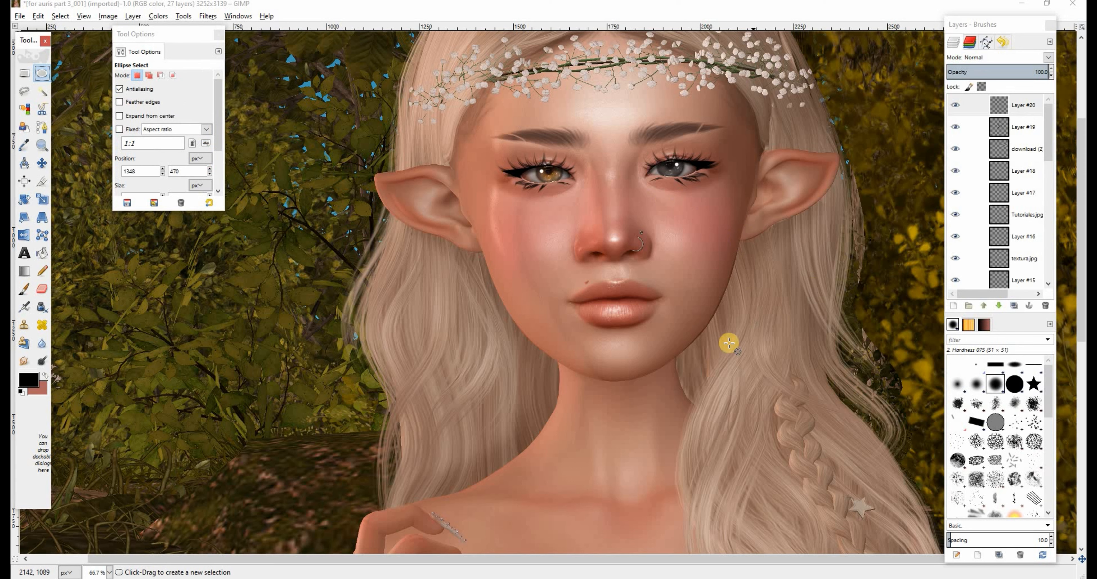
pyautogui.moveTo(488, 83); pyautogui.dragTo(759, 422)
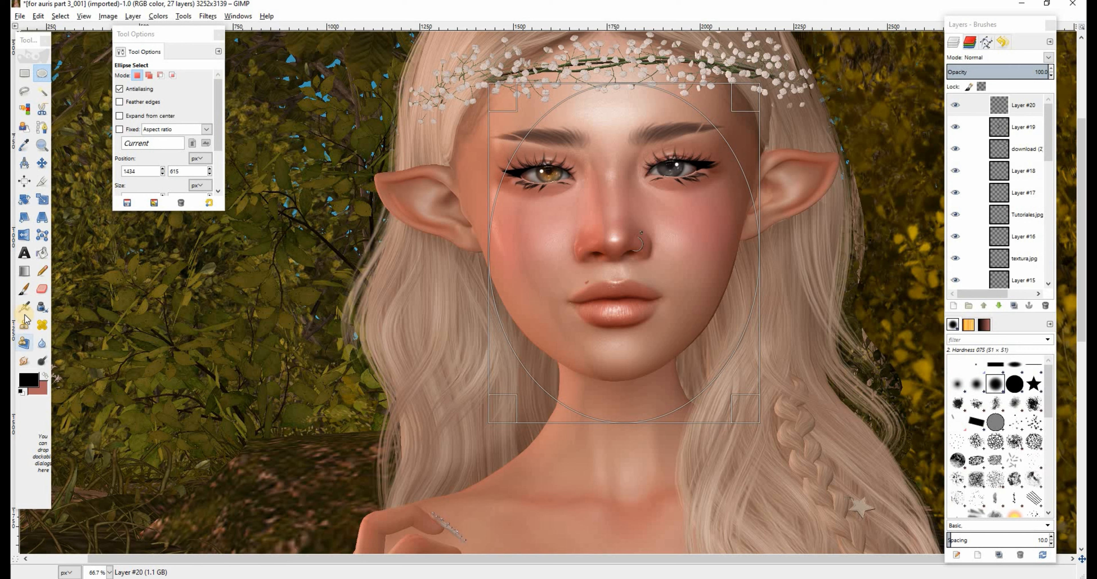
pyautogui.click(24, 304)
pyautogui.click(132, 130)
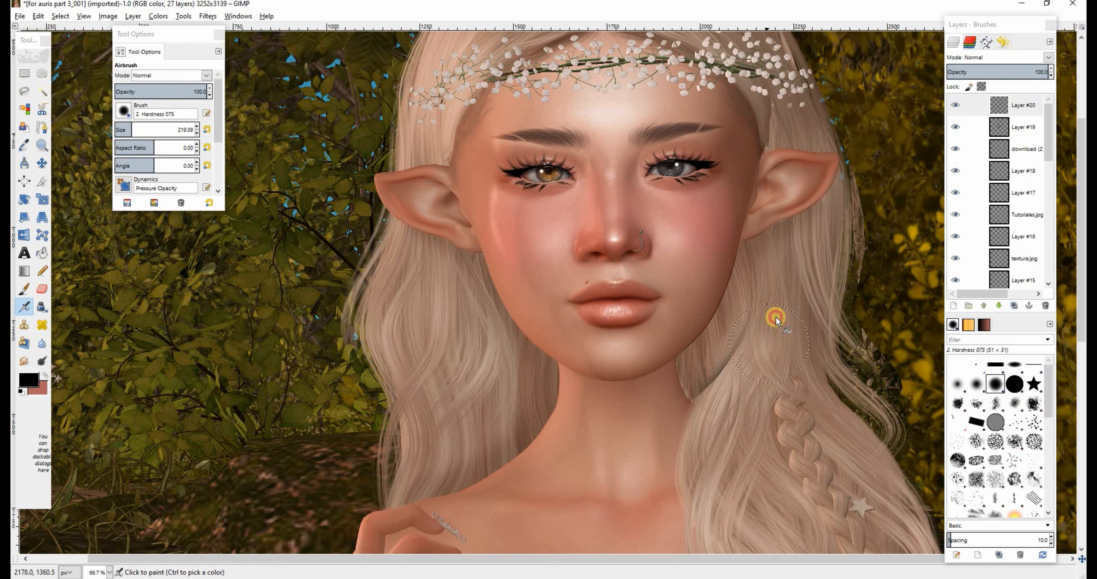
# Airbrush a curved shadow into the hair at the amber-eye end of the flower crown, bounded by an elliptical selection
pyautogui.click(42, 73)
pyautogui.moveTo(531, 108)
pyautogui.mouseDown()
pyautogui.moveTo(620, 230)
pyautogui.moveTo(626, 207)
pyautogui.mouseUp()
pyautogui.press('a')
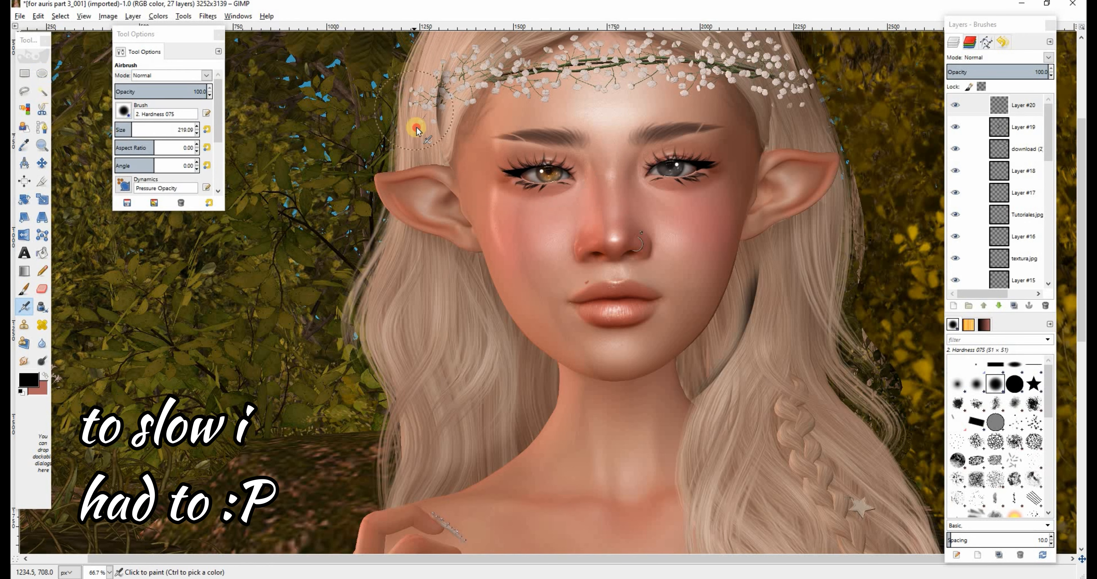
# Airbrush curved shadows inside the hair wave below the ear on the amber-eye side, using large elliptical selections
pyautogui.click(42, 73)
pyautogui.moveTo(570, 254); pyautogui.dragTo(398, 431)
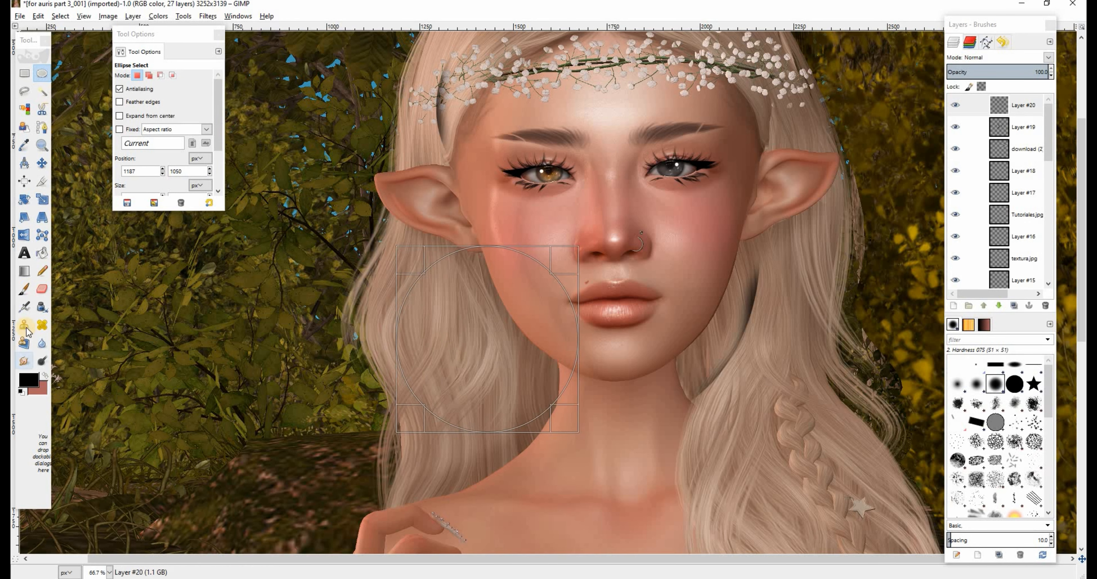
pyautogui.click(25, 307)
pyautogui.press('e')
pyautogui.moveTo(362, 250)
pyautogui.mouseDown()
pyautogui.moveTo(431, 380)
pyautogui.moveTo(431, 442)
pyautogui.mouseUp()
pyautogui.click(28, 310)
# Place a smaller elliptical selection between that wave and the jaw and airbrush a crescent shadow along its inner hair strand
pyautogui.click(41, 73)
pyautogui.moveTo(423, 263); pyautogui.dragTo(495, 379)
pyautogui.moveTo(451, 311); pyautogui.dragTo(445, 326)
pyautogui.click(24, 307)
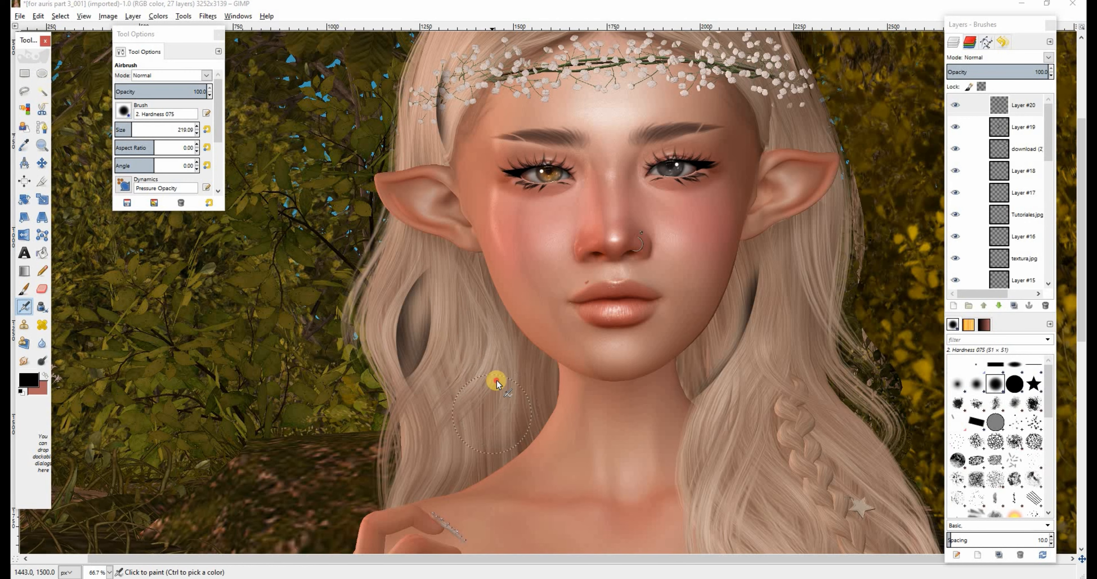
pyautogui.moveTo(495, 378); pyautogui.dragTo(505, 370)
# Airbrush a long curved shadow down the hair nearest the neck on the amber-eye side, using a tall elliptical selection
pyautogui.press('e')
pyautogui.moveTo(350, 262)
pyautogui.mouseDown()
pyautogui.moveTo(553, 487)
pyautogui.moveTo(517, 516)
pyautogui.mouseUp()
pyautogui.click(429, 372)
pyautogui.click(24, 306)
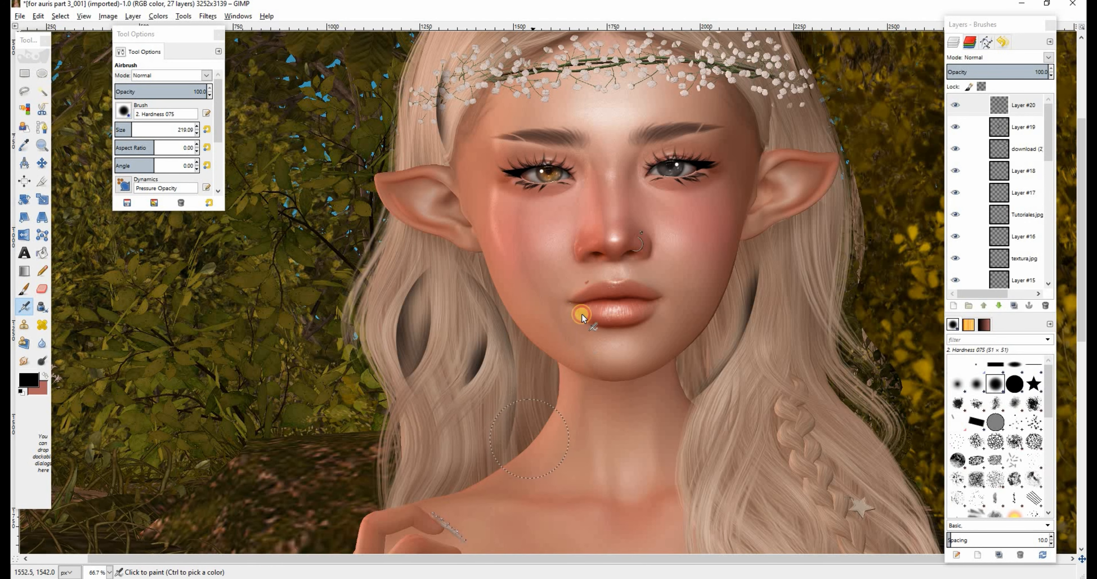
# Airbrush shadows along the outer edge of the hair above the raised hand, using two elliptical selections
pyautogui.click(42, 73)
pyautogui.moveTo(435, 362); pyautogui.dragTo(564, 503)
pyautogui.moveTo(521, 439)
pyautogui.mouseDown()
pyautogui.moveTo(466, 456)
pyautogui.moveTo(476, 456)
pyautogui.mouseUp()
pyautogui.click(25, 307)
pyautogui.moveTo(362, 449); pyautogui.dragTo(378, 395)
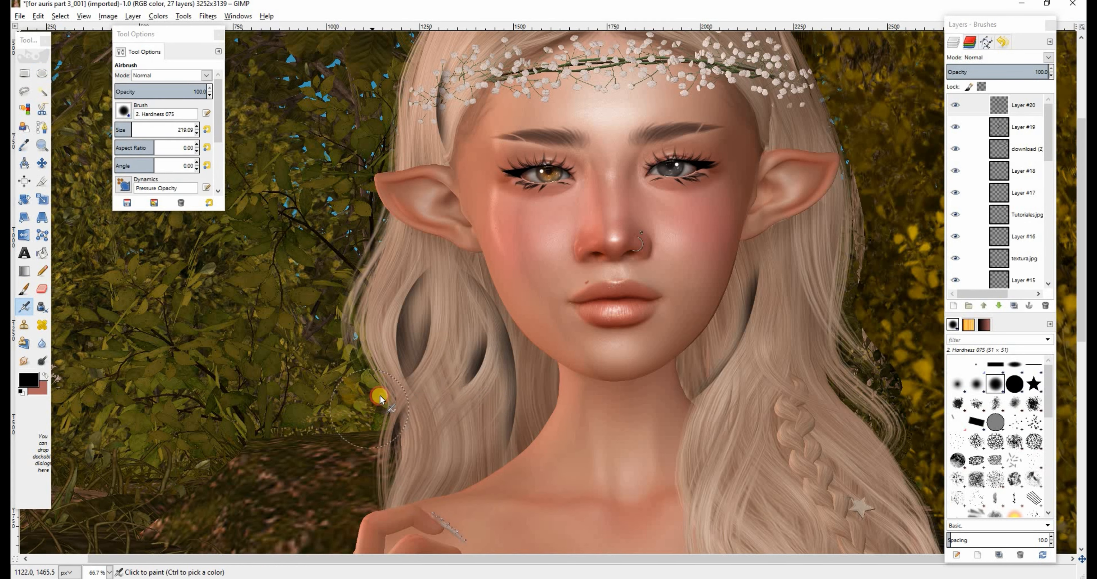
pyautogui.click(41, 73)
pyautogui.moveTo(314, 341)
pyautogui.mouseDown()
pyautogui.moveTo(409, 504)
pyautogui.moveTo(404, 523)
pyautogui.mouseUp()
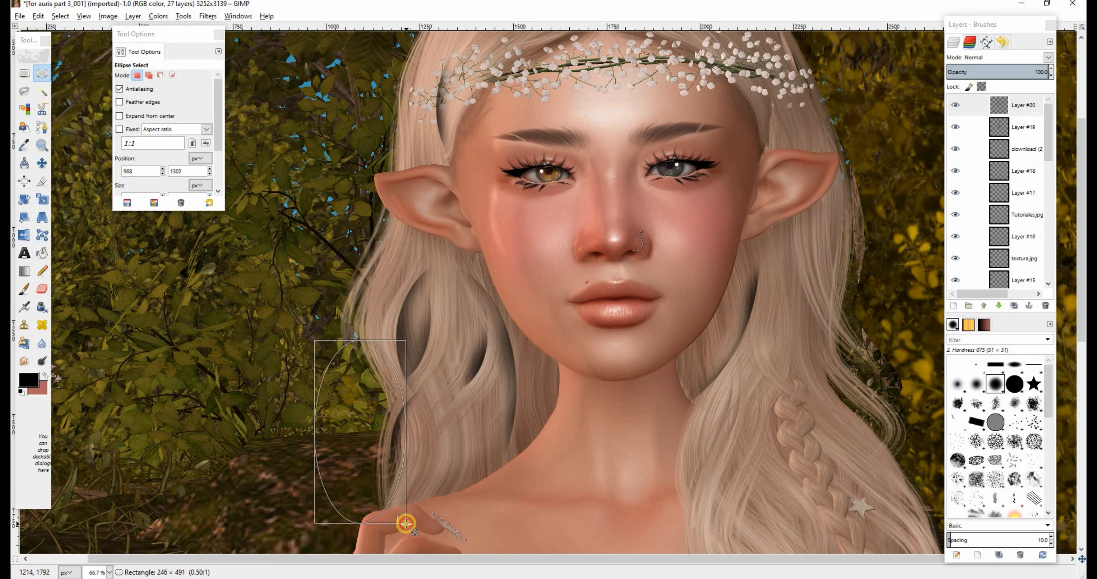
pyautogui.click(25, 306)
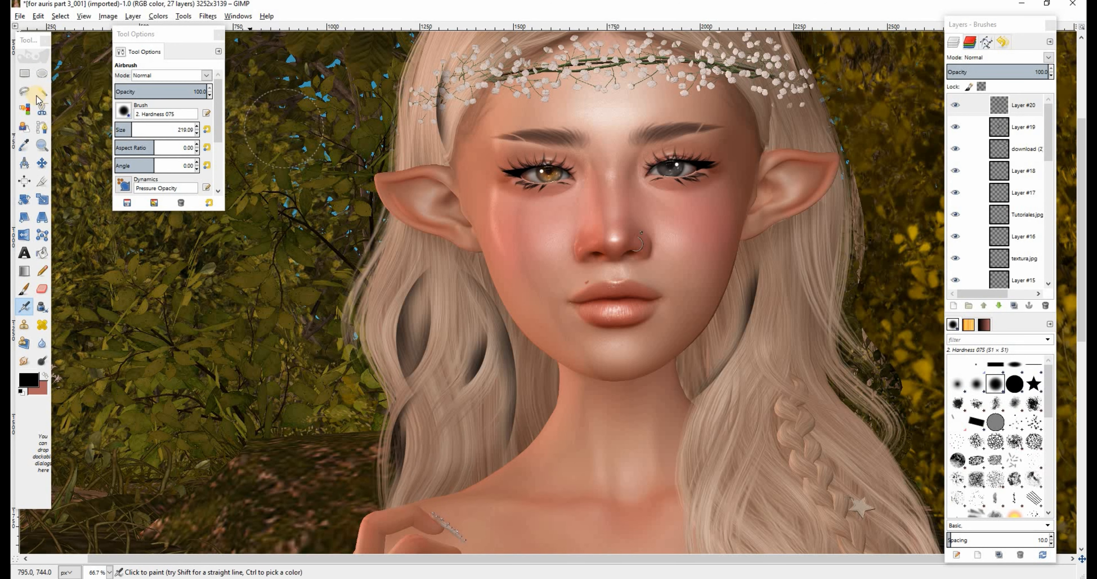
# Airbrush a curved shadow into the outer hair below the ear on the grey-eye side, using an elliptical selection
pyautogui.click(42, 73)
pyautogui.moveTo(806, 200); pyautogui.dragTo(942, 394)
pyautogui.press('a')
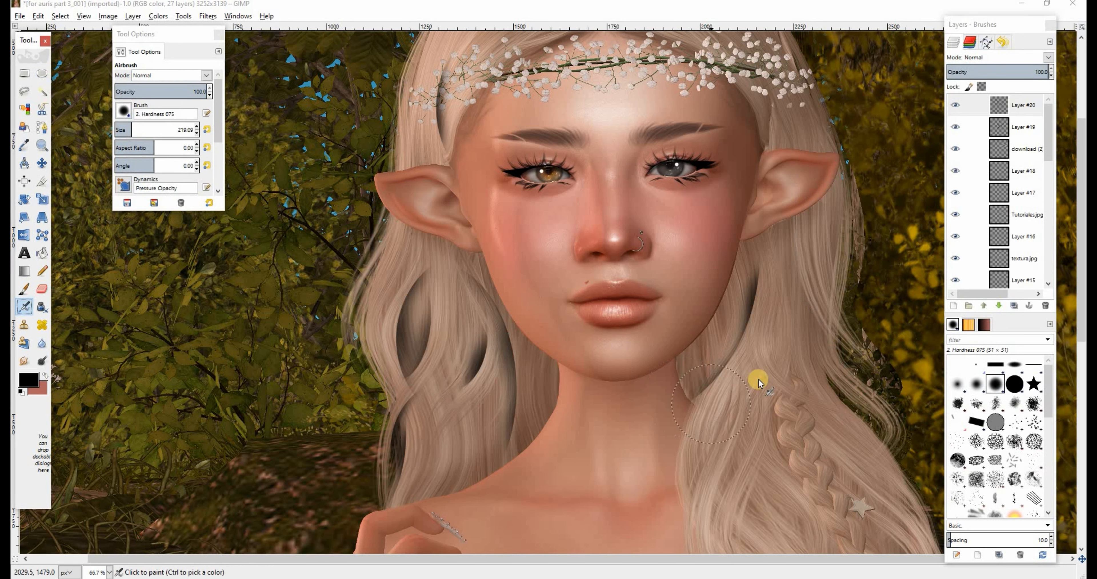
# Airbrush a crescent shadow into the hair wave beside the upper braid, using an elliptical selection moved into place
pyautogui.scroll(-5, 868, 403)
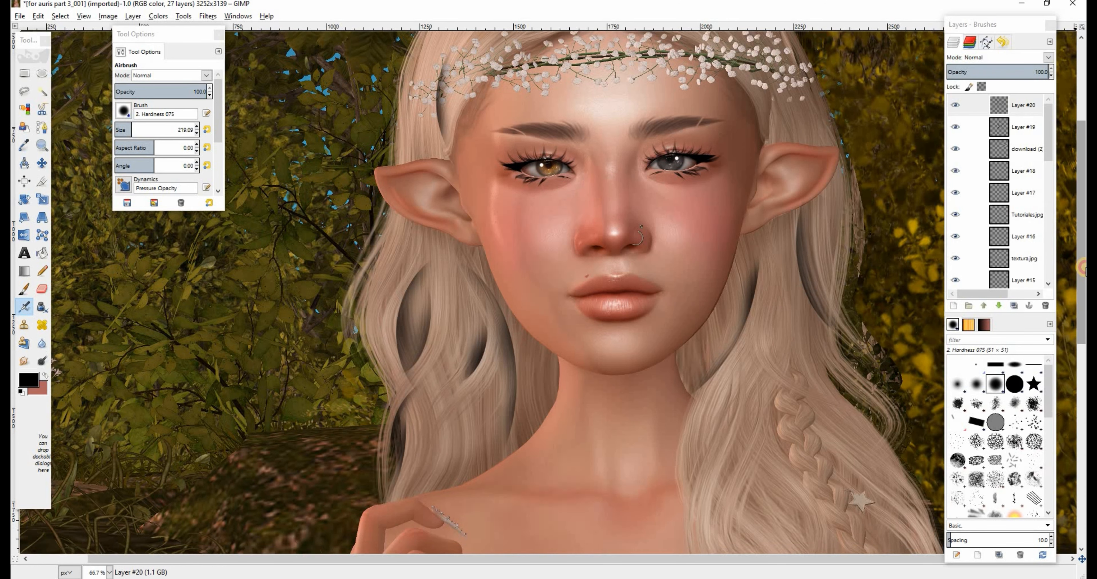
pyautogui.press('e')
pyautogui.moveTo(869, 403); pyautogui.dragTo(899, 404)
pyautogui.moveTo(818, 338); pyautogui.dragTo(796, 340)
pyautogui.click(24, 306)
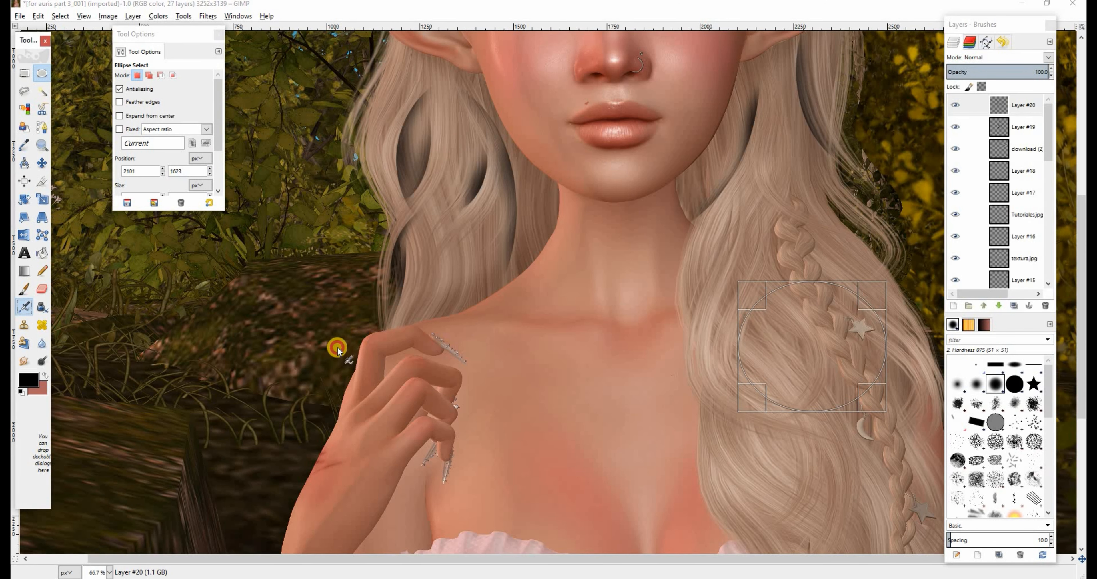
pyautogui.moveTo(719, 286); pyautogui.dragTo(766, 432)
# Airbrush another curved shadow along the hair's inner edge at chest height, using a larger elliptical selection
pyautogui.press('e')
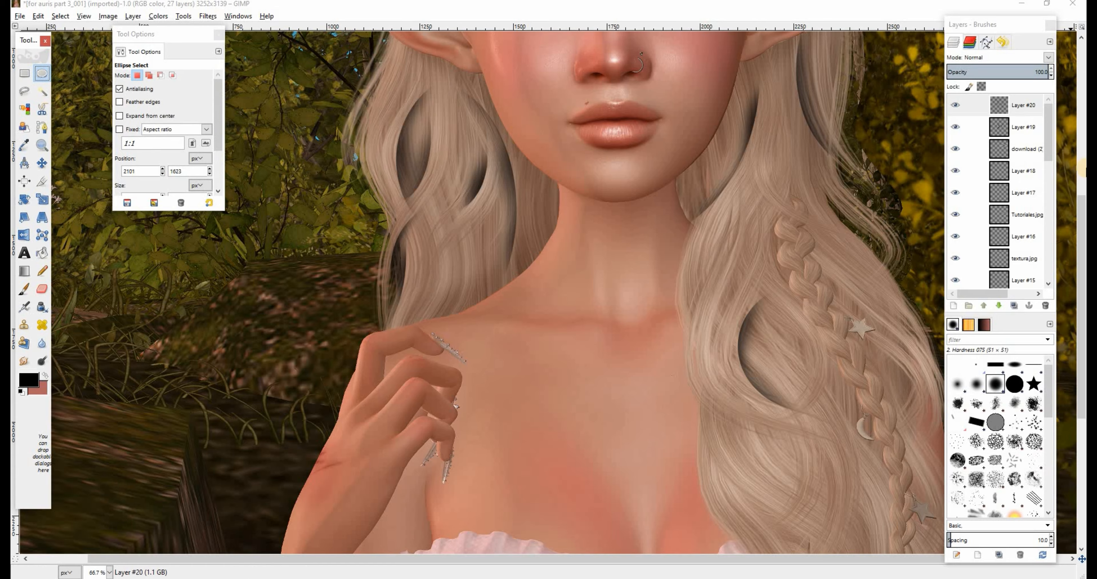
pyautogui.scroll(-5, 734, 238)
pyautogui.moveTo(700, 178); pyautogui.dragTo(909, 423)
pyautogui.moveTo(800, 291); pyautogui.dragTo(803, 210)
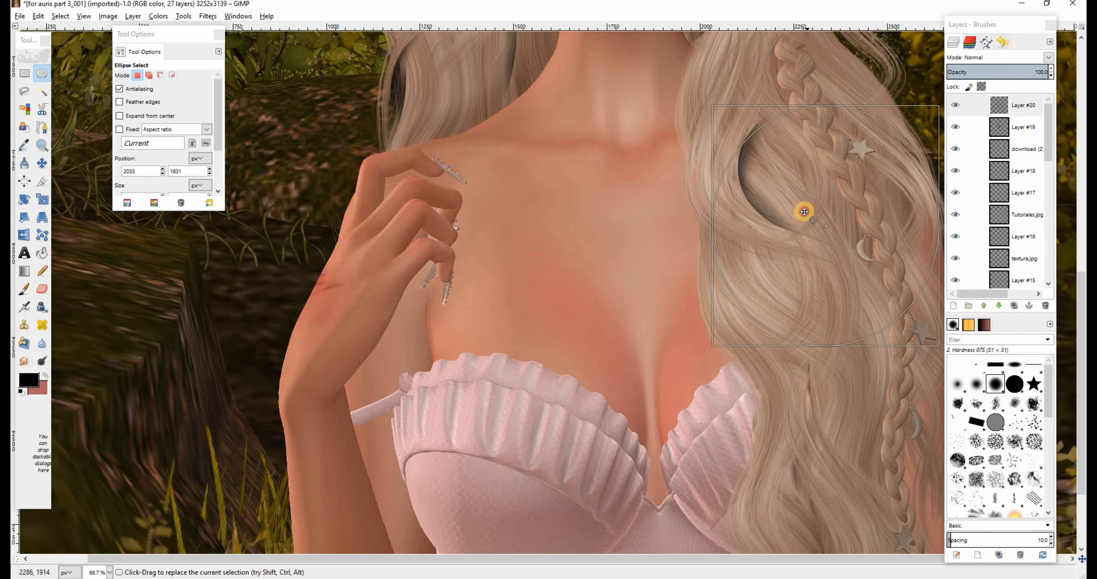
pyautogui.click(24, 307)
pyautogui.moveTo(680, 279); pyautogui.dragTo(762, 377)
# Airbrush a curved shadow into the lower hair lengths near the braid, using a repositioned elliptical selection
pyautogui.moveTo(1081, 323); pyautogui.dragTo(1081, 373)
pyautogui.click(42, 73)
pyautogui.moveTo(718, 190); pyautogui.dragTo(874, 352)
pyautogui.moveTo(796, 270); pyautogui.dragTo(760, 302)
pyautogui.click(24, 306)
pyautogui.moveTo(853, 272)
pyautogui.mouseDown()
pyautogui.moveTo(868, 303)
pyautogui.moveTo(854, 268)
pyautogui.mouseUp()
# Clear the selection, set the hair shadow layer to Overlay mode at 41.8 opacity, and compare it with its visibility toggled
pyautogui.click(60, 16)
pyautogui.click(61, 48)
pyautogui.scroll(-3, 547, 292)
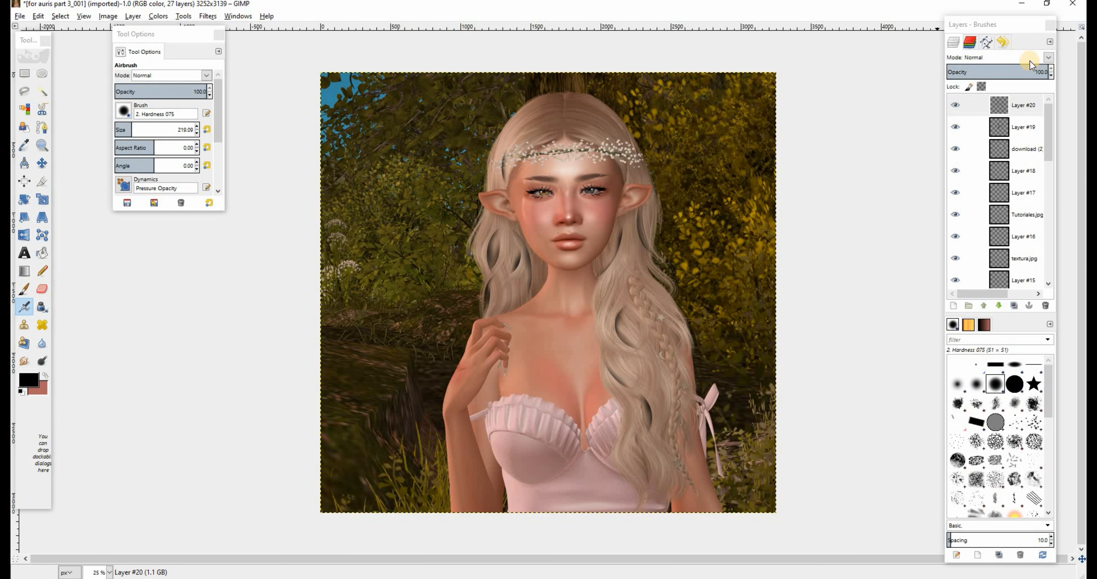
pyautogui.click(1047, 59)
pyautogui.click(986, 193)
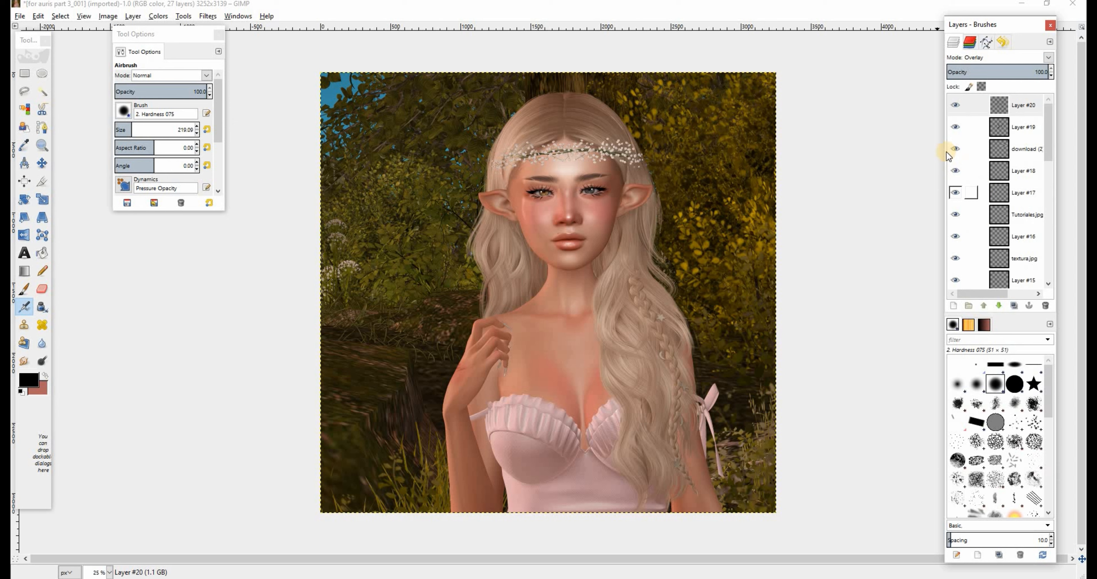
pyautogui.click(987, 71)
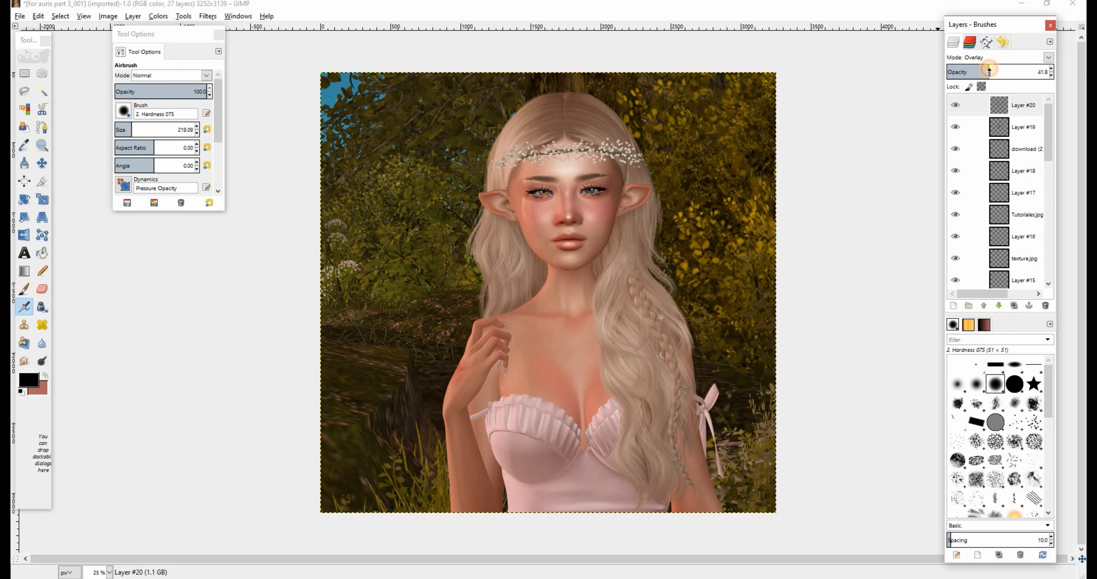
pyautogui.click(955, 108)
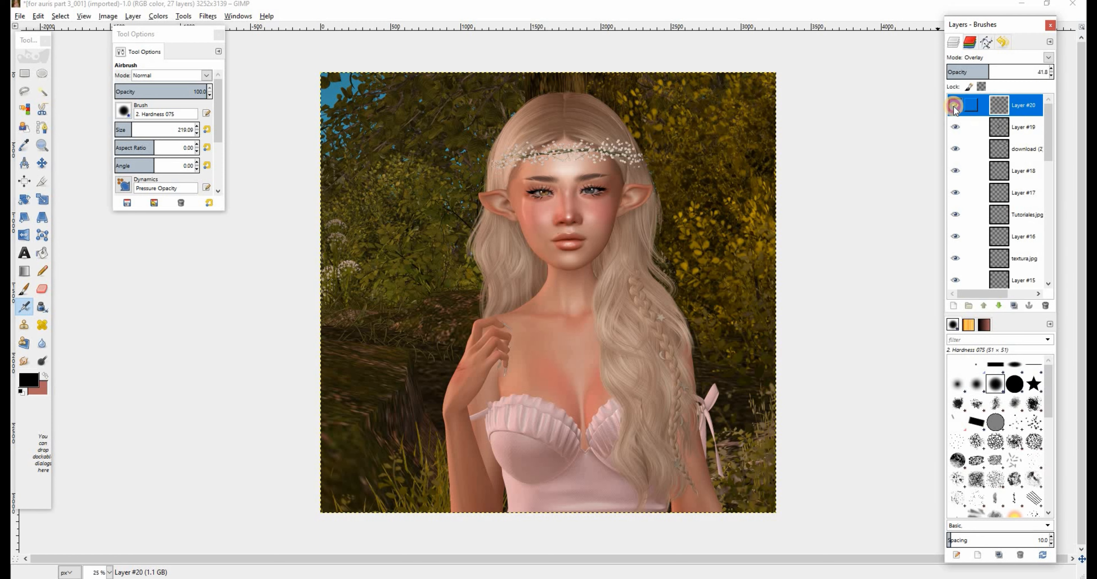
# Add a transparent layer and outline the gap between the raised arm's inner edge and the bodice with a free selection
pyautogui.hotkey('shift', 'ctrl', 'n')
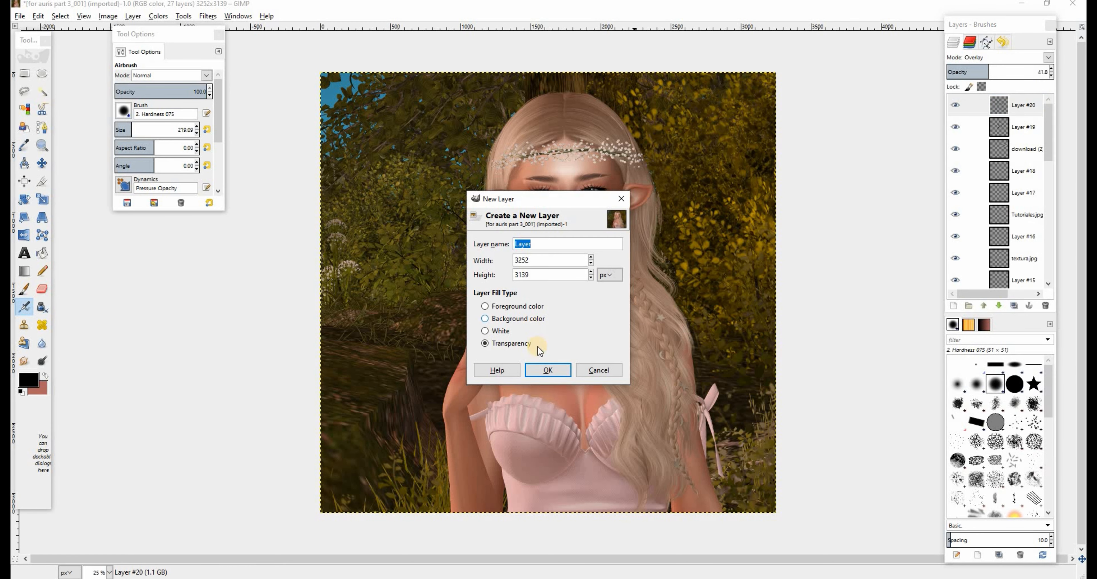
pyautogui.click(539, 374)
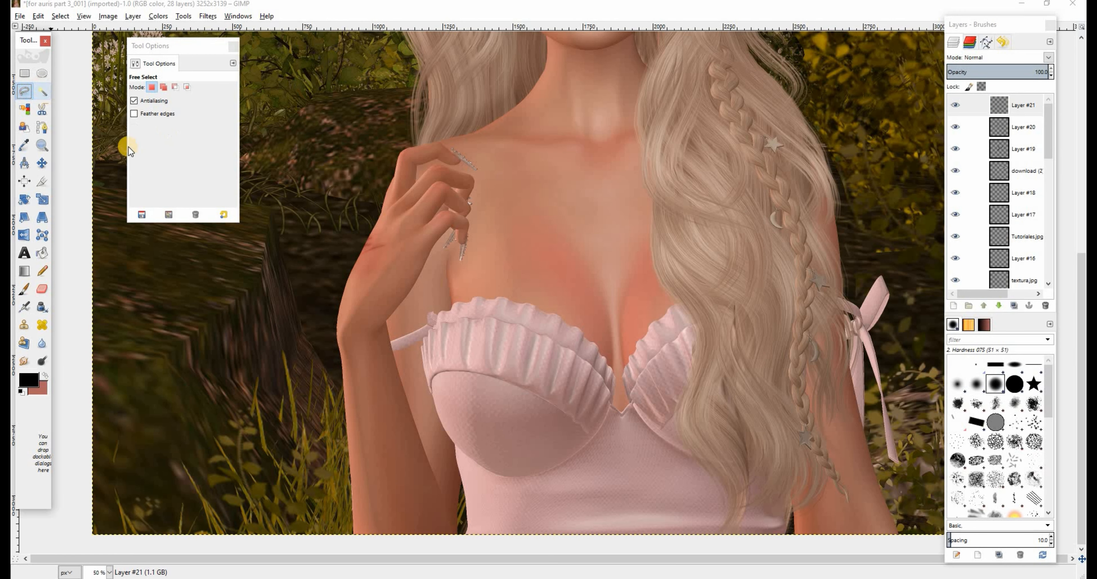
pyautogui.click(384, 319)
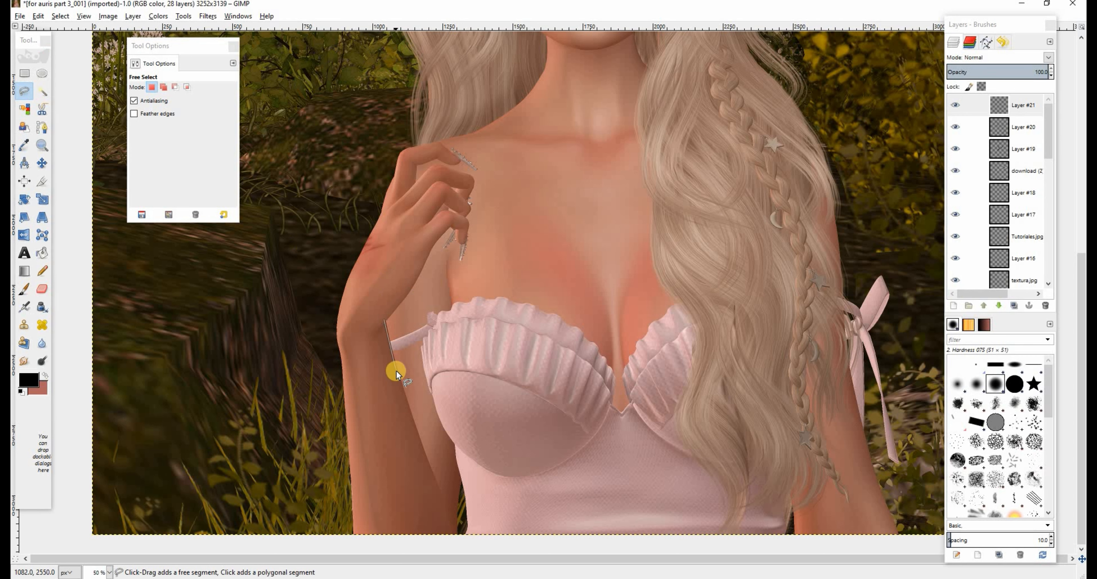
pyautogui.click(399, 377)
pyautogui.click(416, 430)
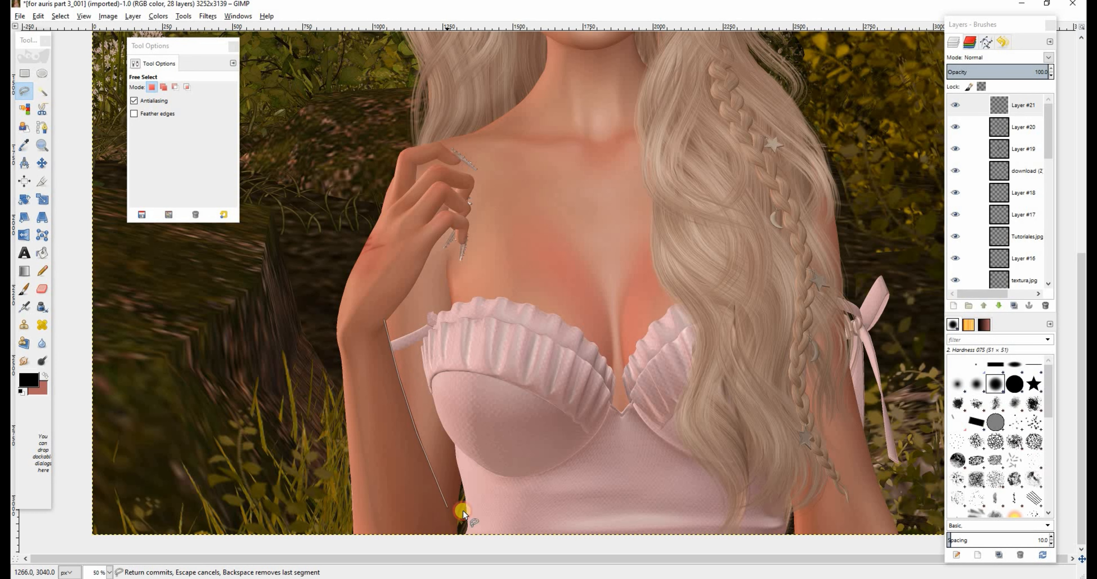
pyautogui.click(389, 317)
pyautogui.press('Return')
# Airbrush a dark shadow along the raised arm's inner edge and erase the excess near the bodice and wrist
pyautogui.press('a')
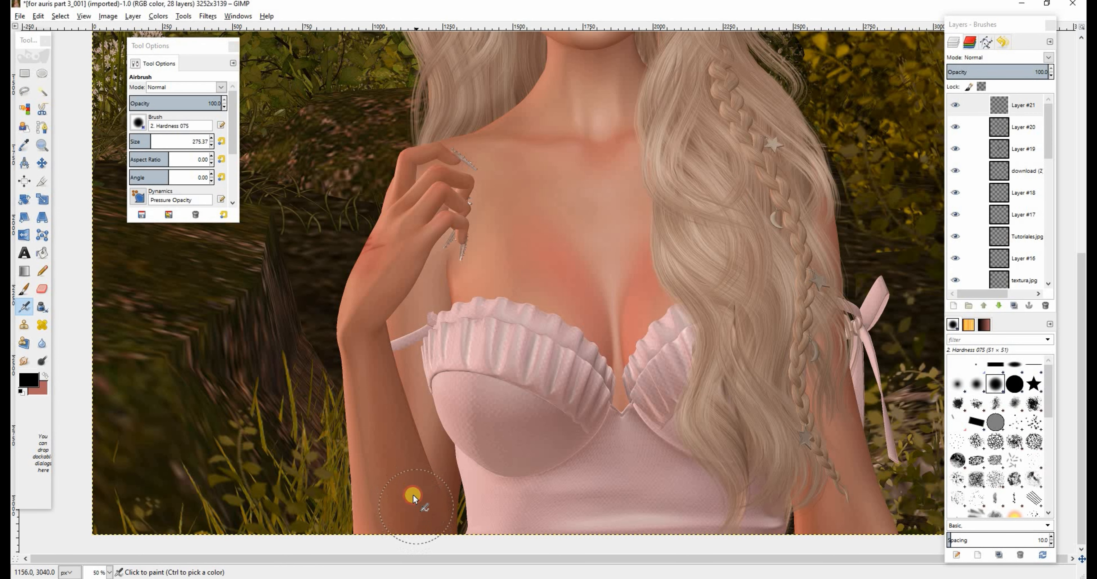
pyautogui.moveTo(410, 481)
pyautogui.mouseDown()
pyautogui.moveTo(387, 470)
pyautogui.moveTo(367, 323)
pyautogui.moveTo(429, 543)
pyautogui.moveTo(347, 331)
pyautogui.mouseUp()
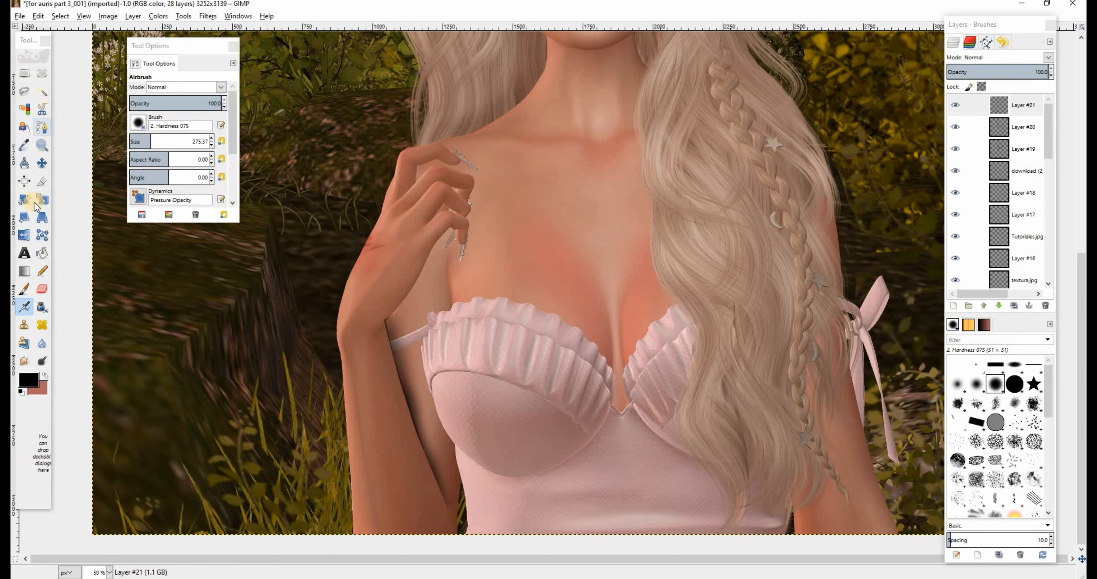
pyautogui.click(42, 289)
pyautogui.click(441, 387)
pyautogui.moveTo(428, 346)
pyautogui.mouseDown()
pyautogui.moveTo(406, 286)
pyautogui.moveTo(447, 390)
pyautogui.mouseUp()
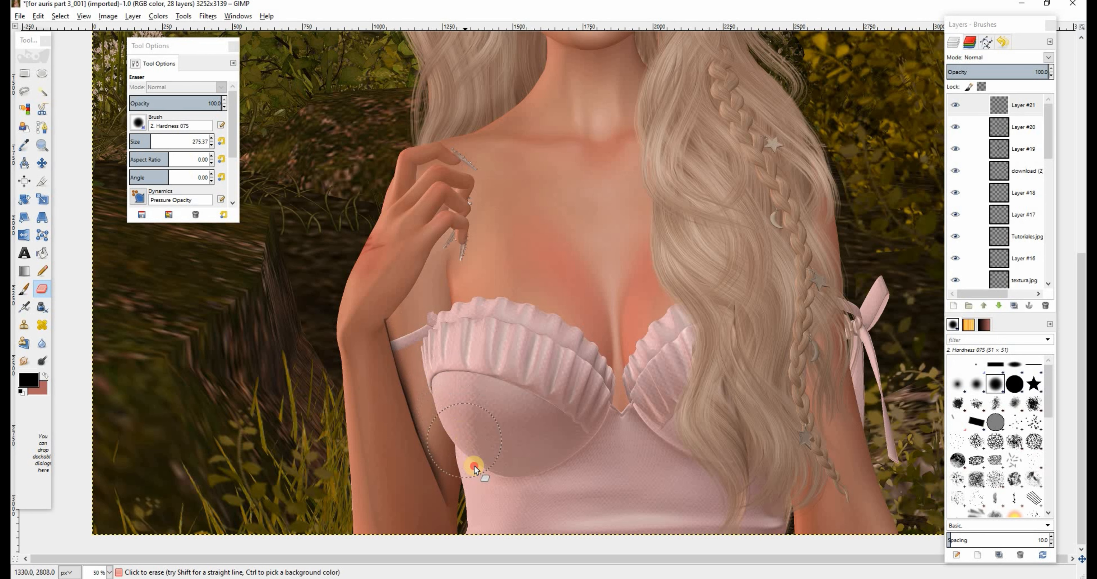
pyautogui.moveTo(396, 294); pyautogui.dragTo(371, 295)
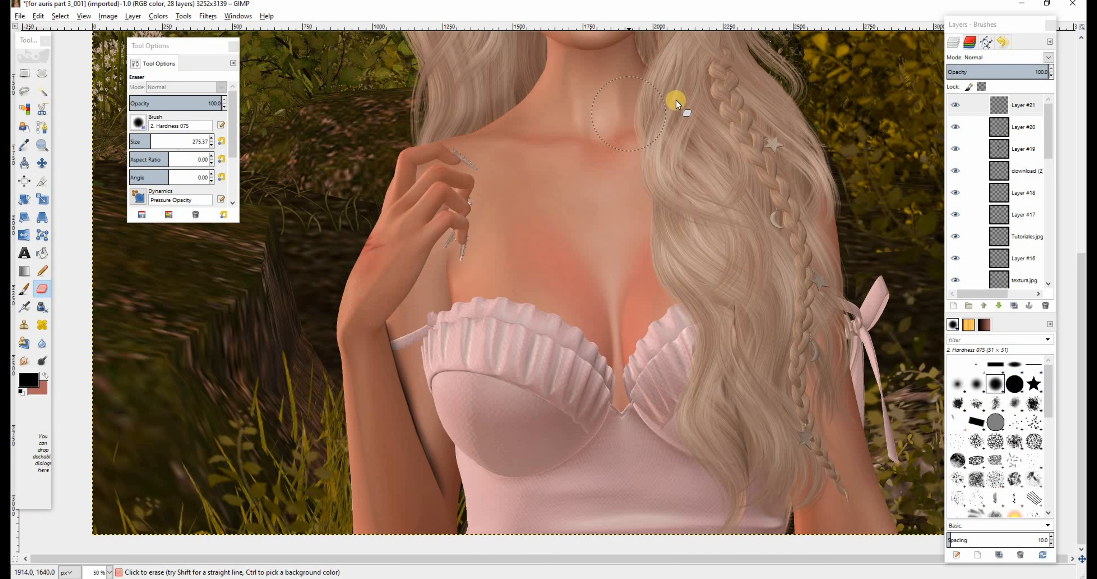
# Set the arm shadow layer to Overlay mode at 17.6 opacity and compare it with its visibility toggled
pyautogui.click(1049, 57)
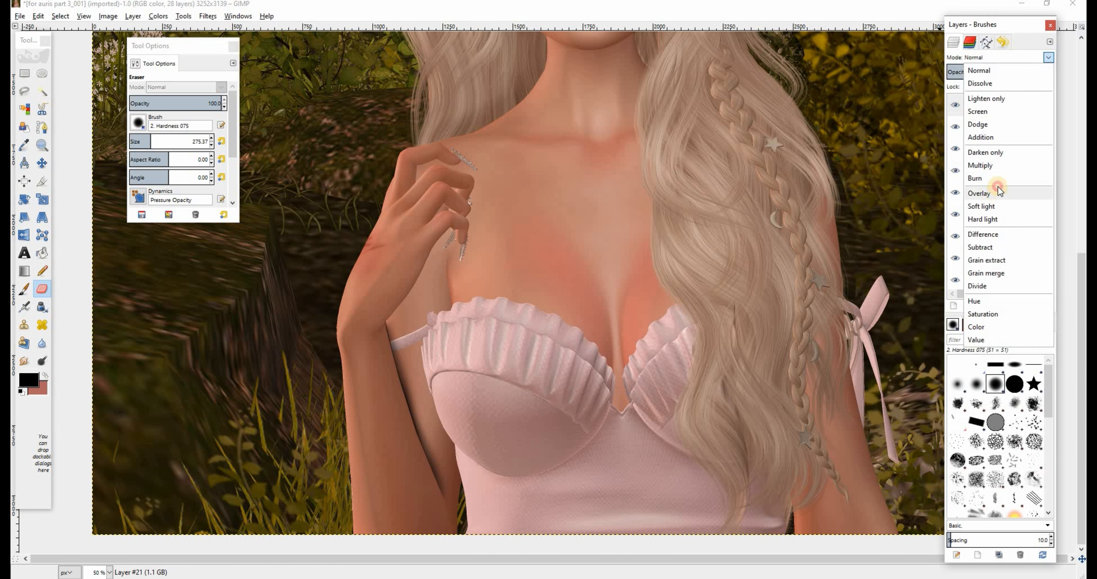
pyautogui.click(1039, 186)
pyautogui.moveTo(991, 69); pyautogui.dragTo(963, 76)
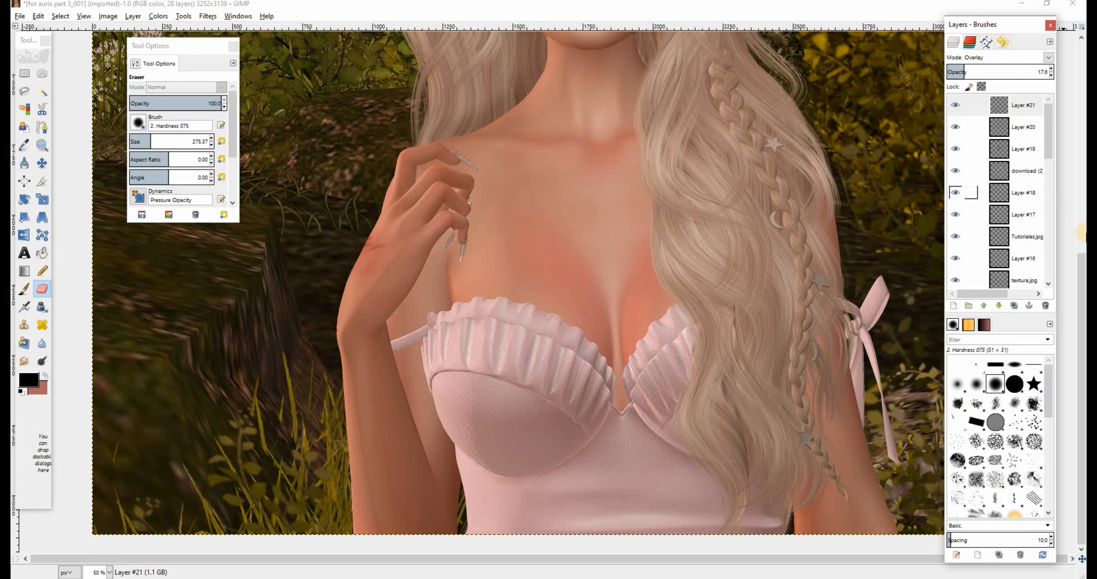
pyautogui.click(956, 105)
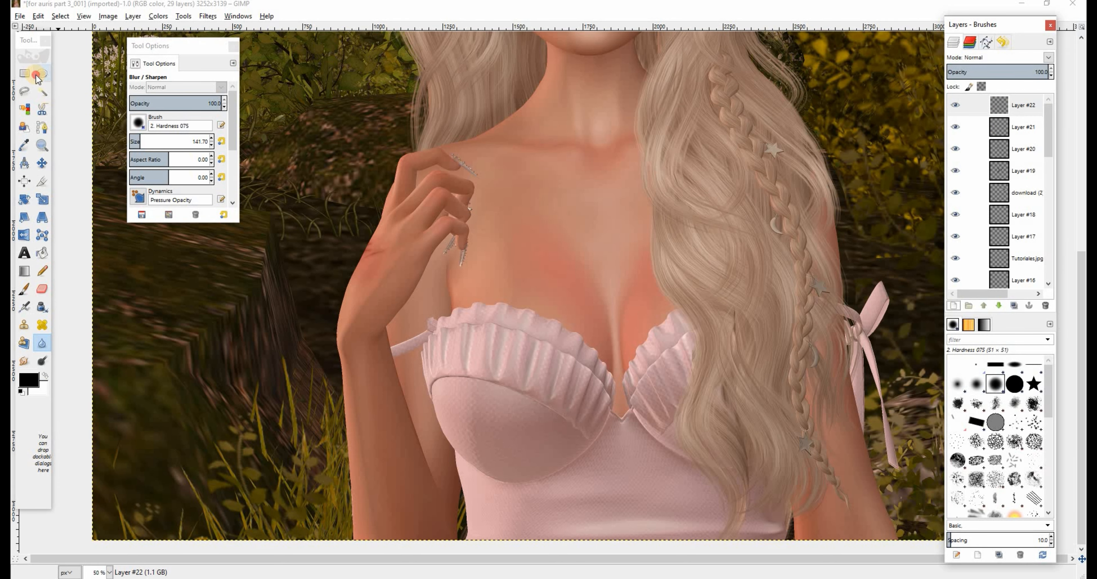
# Fit an ellipse selection around the bust on the raised-arm side, aligned with the cleavage edge
pyautogui.click(37, 74)
pyautogui.moveTo(343, 167); pyautogui.dragTo(566, 469)
pyautogui.moveTo(596, 488); pyautogui.dragTo(596, 490)
pyautogui.moveTo(448, 318); pyautogui.dragTo(457, 343)
pyautogui.moveTo(455, 212); pyautogui.dragTo(452, 225)
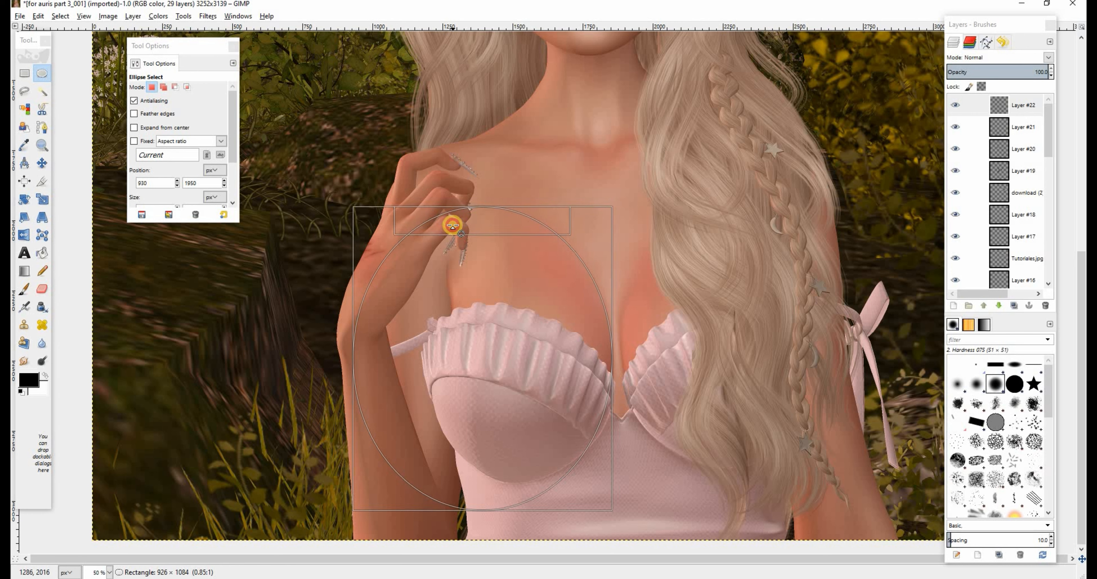
# Airbrush a black shadow along the inner and lower edge of the raised-arm-side bust with brush size 254.27
pyautogui.click(26, 308)
pyautogui.click(149, 141)
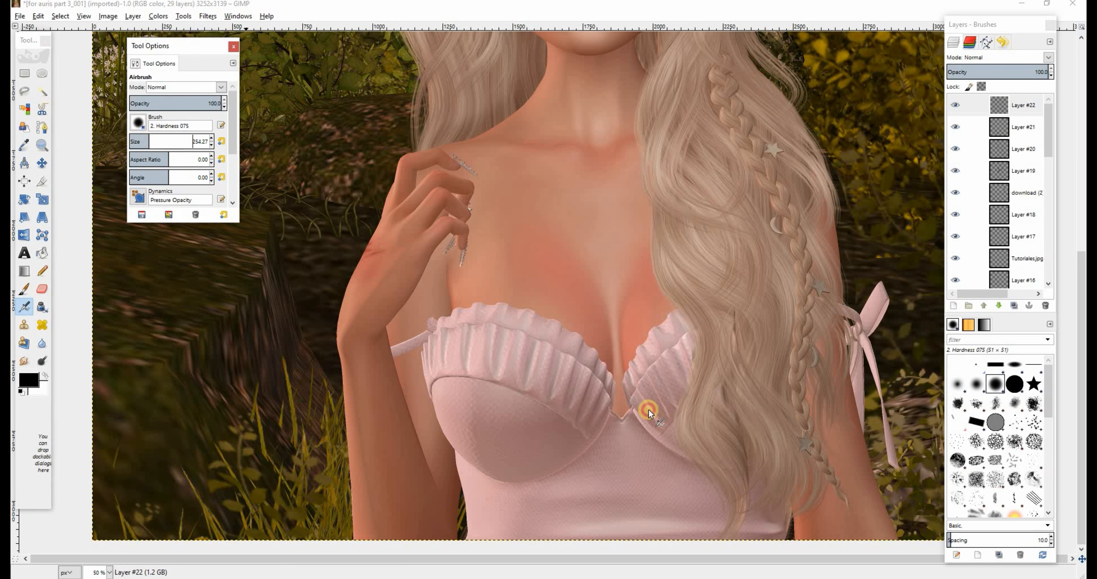
pyautogui.moveTo(638, 326)
pyautogui.mouseDown()
pyautogui.moveTo(641, 350)
pyautogui.moveTo(602, 225)
pyautogui.moveTo(639, 460)
pyautogui.moveTo(589, 452)
pyautogui.mouseUp()
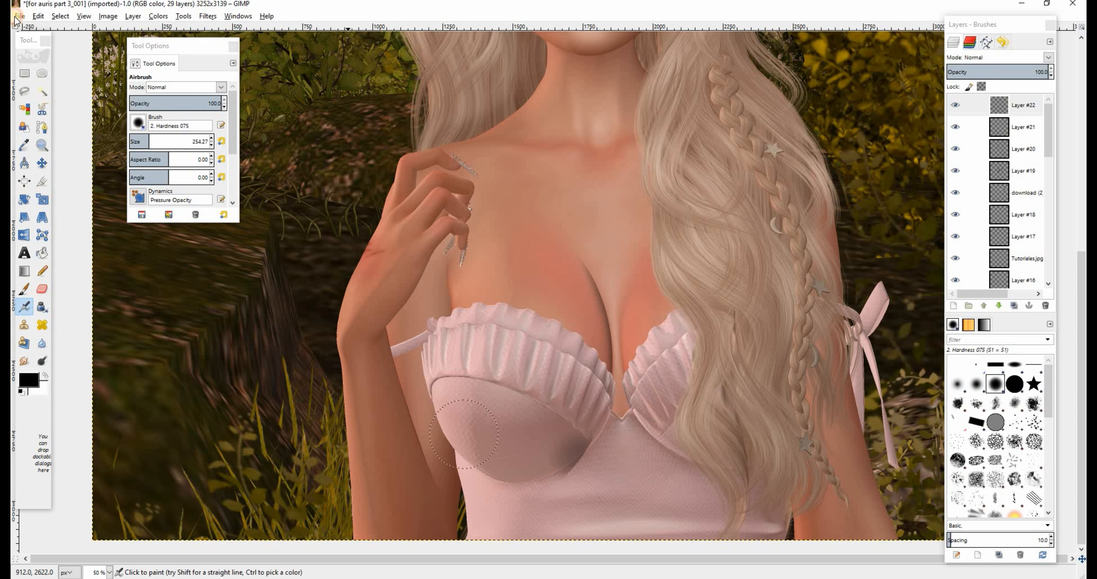
# Fit an ellipse selection around the braid-side bust and airbrush a black shadow along its cleavage edge
pyautogui.click(41, 73)
pyautogui.moveTo(606, 194); pyautogui.dragTo(790, 466)
pyautogui.moveTo(737, 399); pyautogui.dragTo(719, 384)
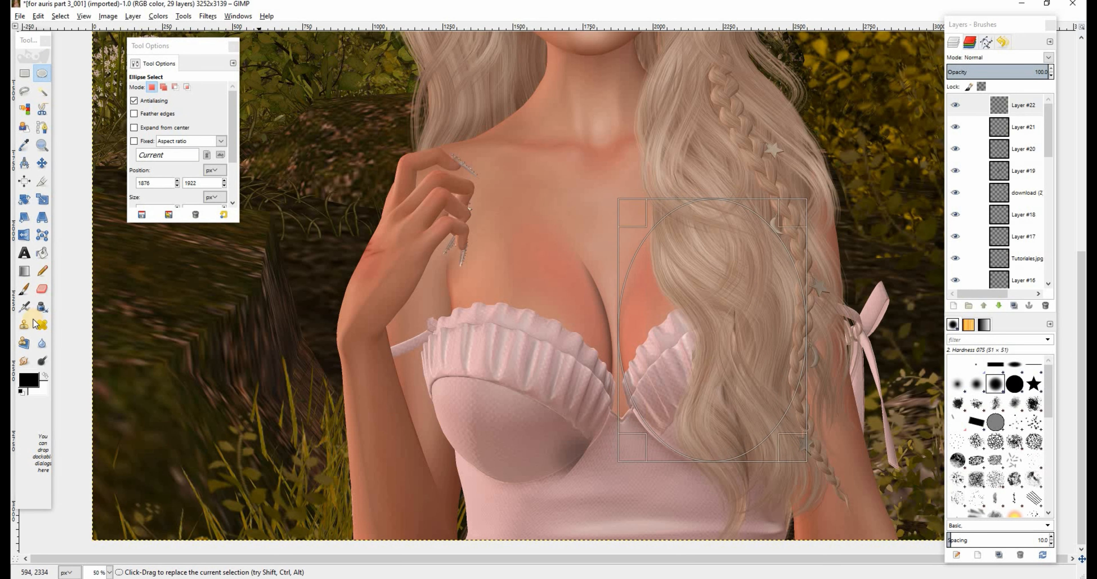
pyautogui.click(24, 307)
pyautogui.moveTo(606, 412)
pyautogui.mouseDown()
pyautogui.moveTo(585, 347)
pyautogui.moveTo(600, 253)
pyautogui.mouseUp()
# Clear the selection and erase the excess cleavage shadow that spills onto the bodice
pyautogui.click(60, 16)
pyautogui.click(86, 53)
pyautogui.click(42, 288)
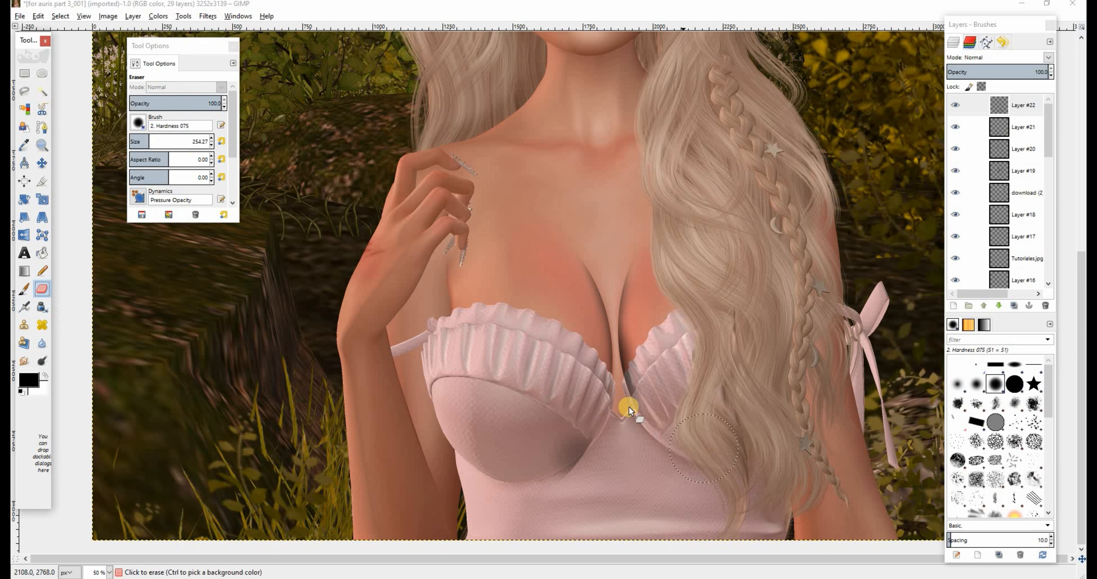
pyautogui.moveTo(640, 402)
pyautogui.mouseDown()
pyautogui.moveTo(600, 391)
pyautogui.moveTo(621, 475)
pyautogui.moveTo(668, 428)
pyautogui.moveTo(559, 481)
pyautogui.mouseUp()
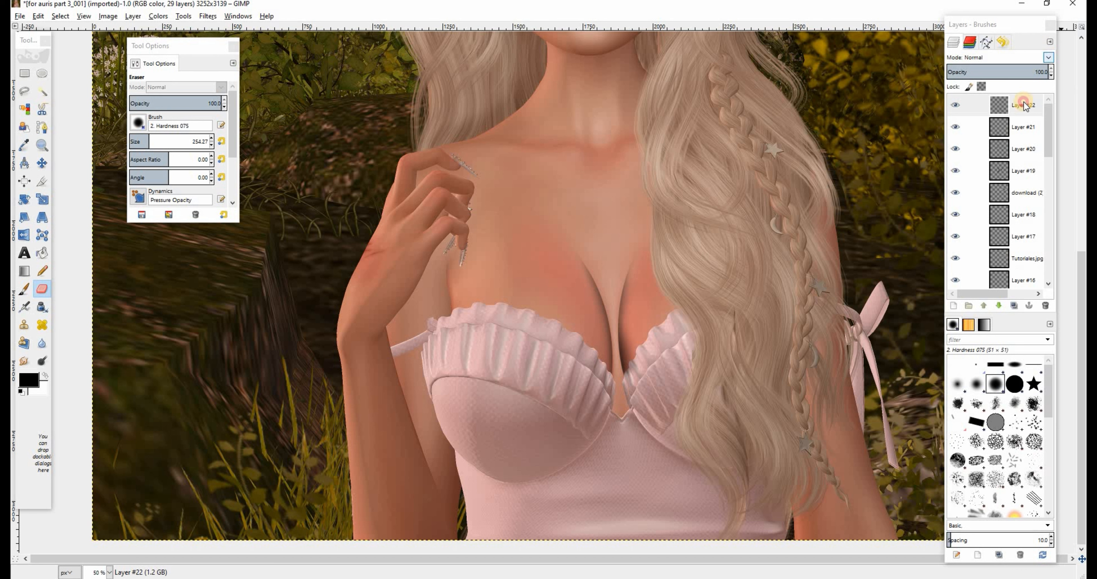
# Set the cleavage shadow layer to Overlay mode at 41.8 opacity
pyautogui.click(1047, 57)
pyautogui.click(979, 194)
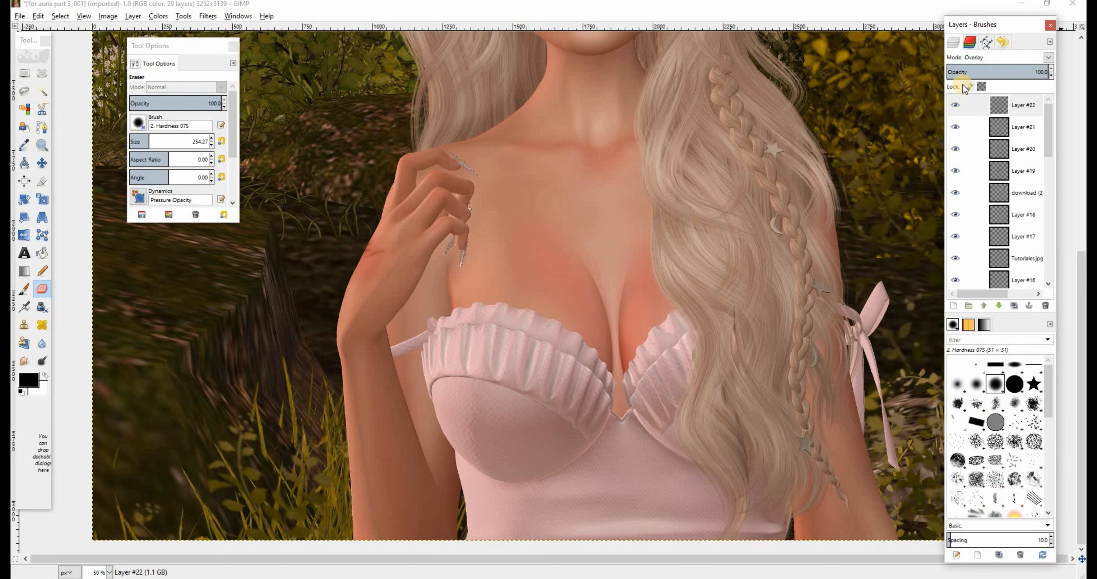
pyautogui.moveTo(991, 69); pyautogui.dragTo(988, 71)
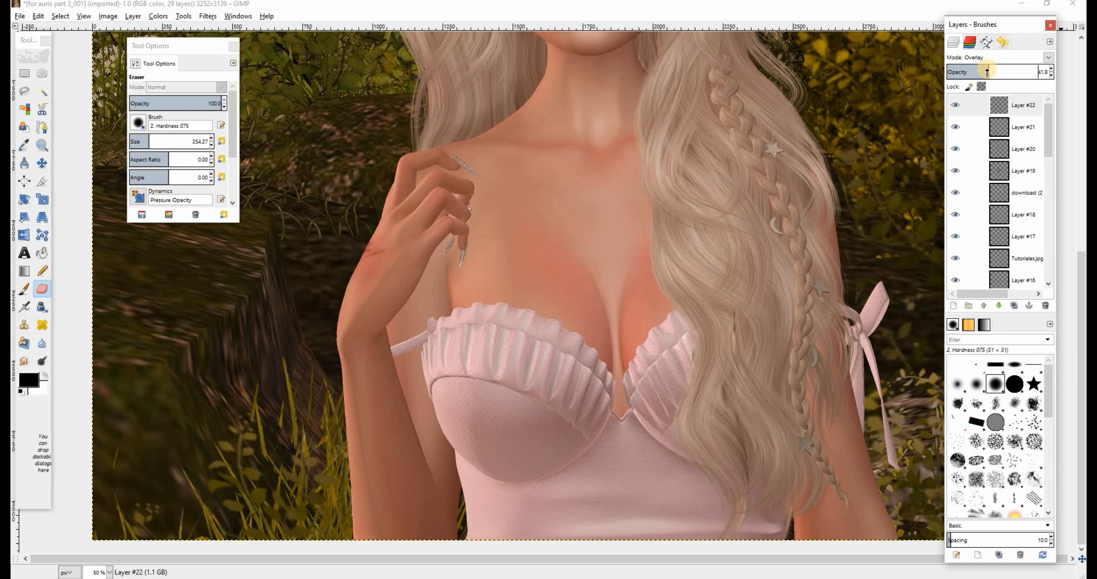
# Add a transparent 3252 × 3139 px layer and fit an ellipse selection around the braid-side bust
pyautogui.click(953, 305)
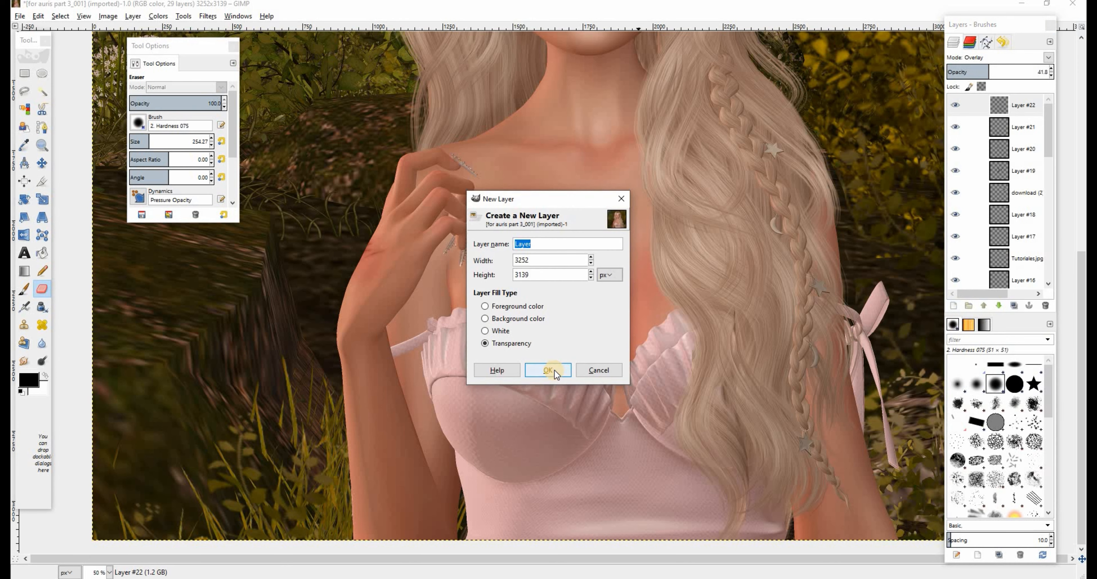
pyautogui.click(555, 373)
pyautogui.click(42, 73)
pyautogui.moveTo(647, 232)
pyautogui.mouseDown()
pyautogui.moveTo(727, 411)
pyautogui.moveTo(794, 452)
pyautogui.moveTo(798, 435)
pyautogui.mouseUp()
pyautogui.moveTo(698, 351); pyautogui.dragTo(673, 360)
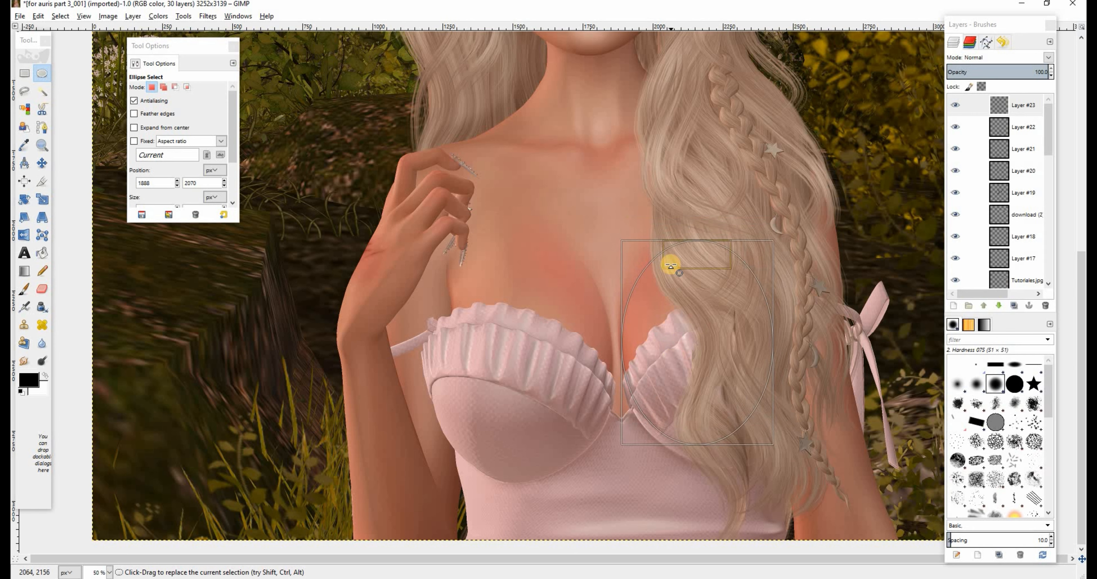
pyautogui.moveTo(661, 238); pyautogui.dragTo(655, 213)
pyautogui.moveTo(689, 318); pyautogui.dragTo(692, 316)
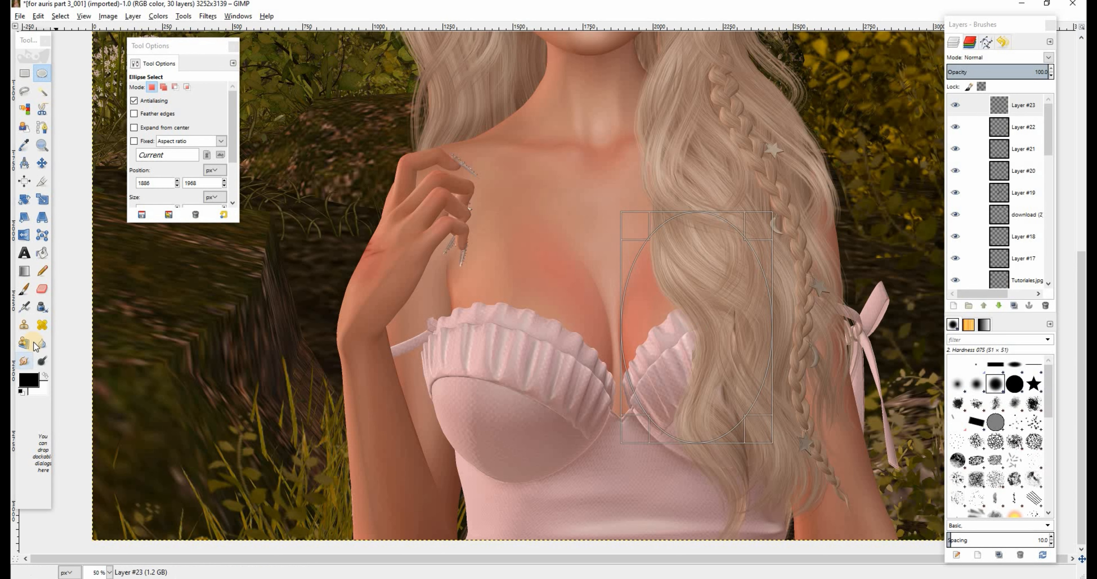
# Swap the foreground to white and airbrush a highlight along the braid-side cleavage edge, redoing the first stroke
pyautogui.click(45, 375)
pyautogui.click(24, 307)
pyautogui.moveTo(595, 379); pyautogui.dragTo(600, 271)
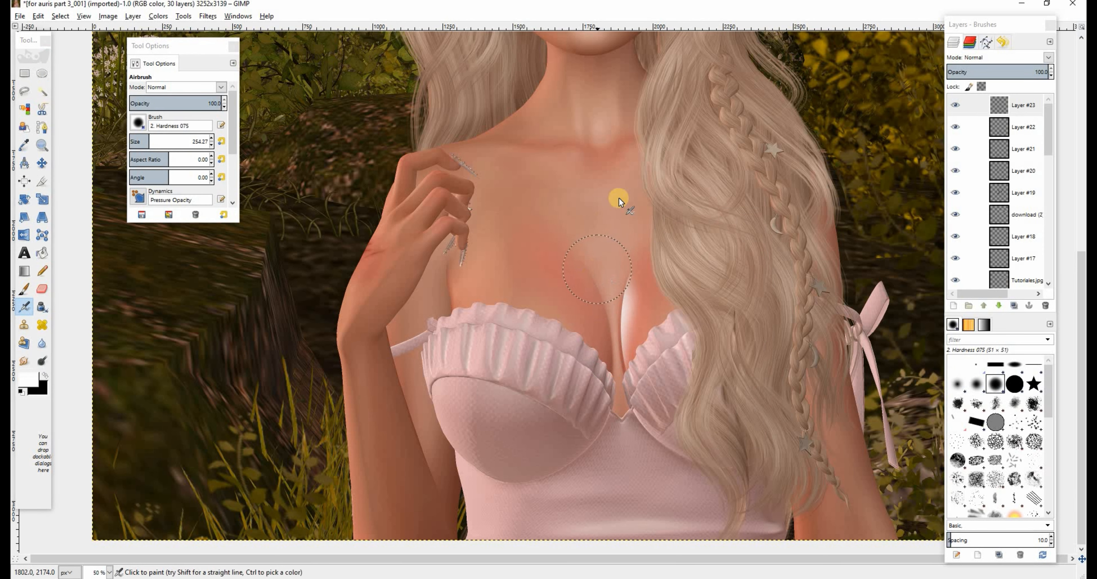
pyautogui.hotkey('ctrl', 'z')
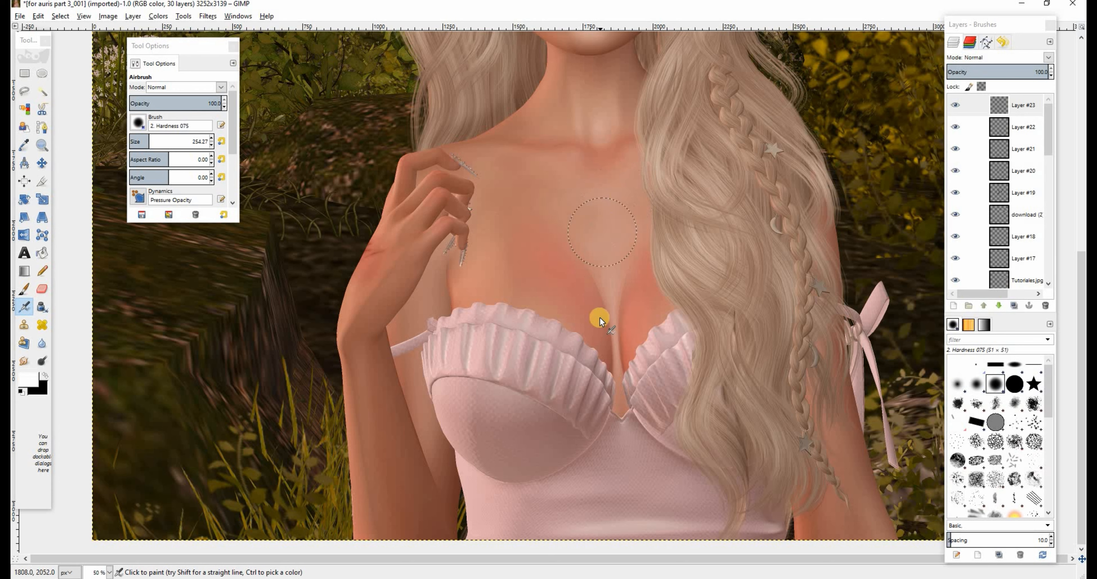
pyautogui.moveTo(614, 383)
pyautogui.mouseDown()
pyautogui.moveTo(595, 303)
pyautogui.moveTo(610, 254)
pyautogui.moveTo(603, 433)
pyautogui.mouseUp()
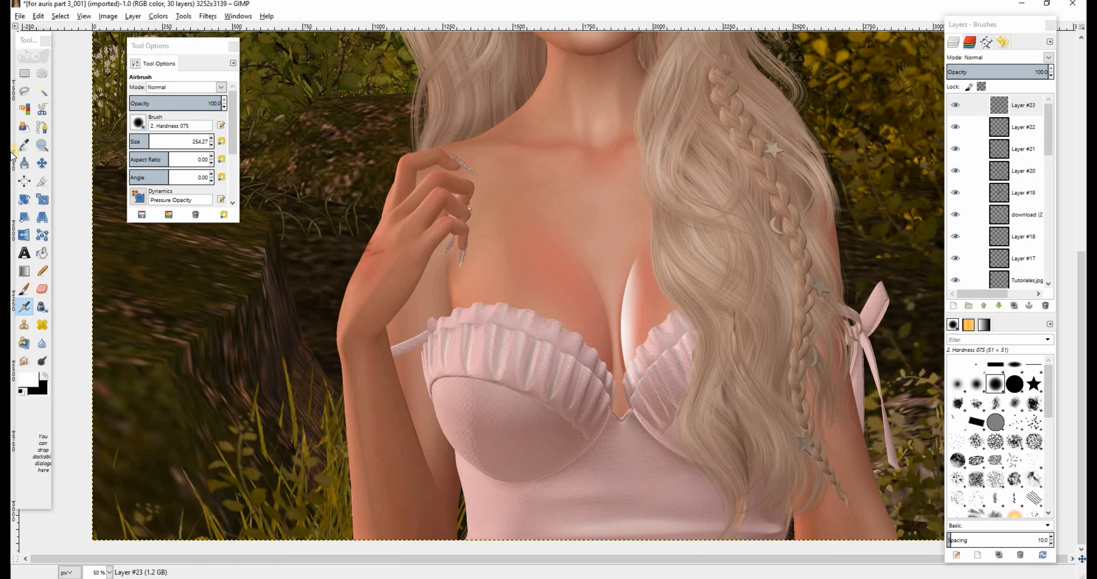
# Fit an ellipse selection around the raised-arm-side bust and airbrush a white highlight along its cleavage edge
pyautogui.click(43, 75)
pyautogui.moveTo(449, 196)
pyautogui.mouseDown()
pyautogui.moveTo(646, 459)
pyautogui.moveTo(629, 455)
pyautogui.mouseUp()
pyautogui.moveTo(560, 347); pyautogui.dragTo(480, 376)
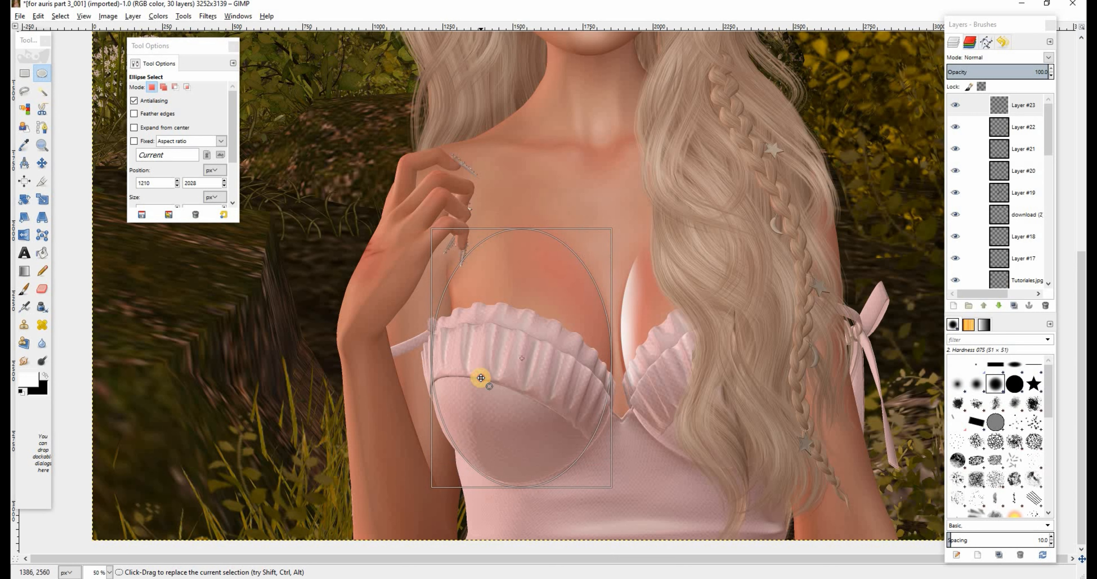
pyautogui.click(25, 307)
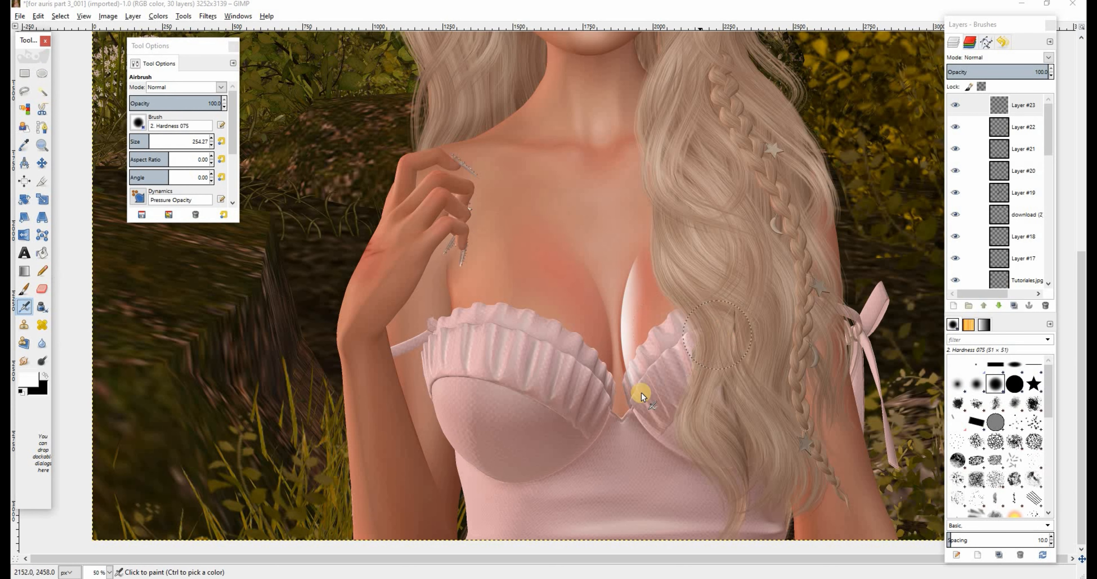
pyautogui.moveTo(626, 380)
pyautogui.mouseDown()
pyautogui.moveTo(639, 323)
pyautogui.moveTo(626, 284)
pyautogui.moveTo(641, 326)
pyautogui.mouseUp()
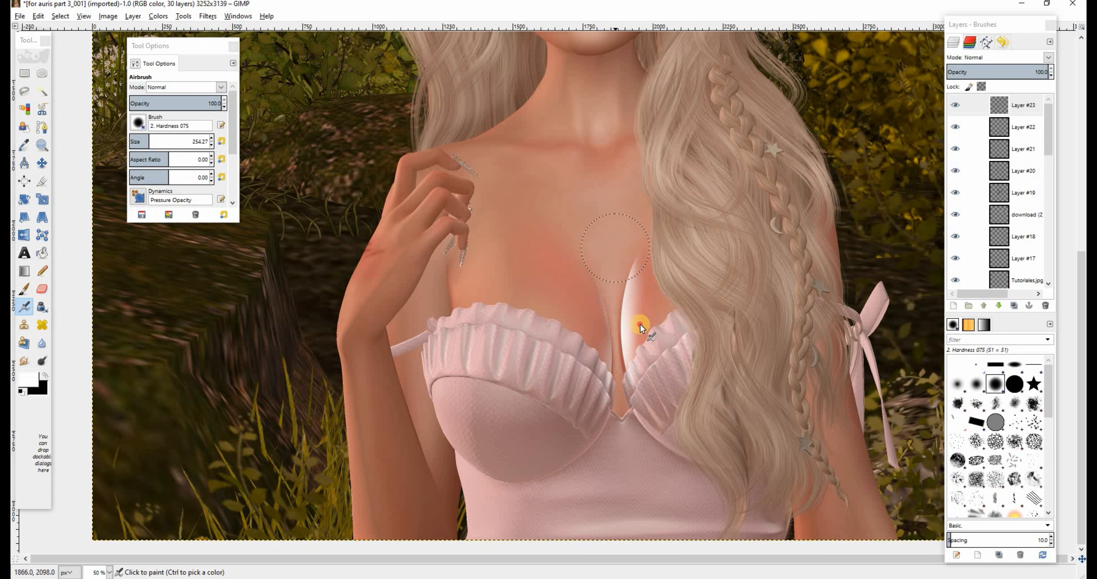
pyautogui.moveTo(626, 293)
pyautogui.mouseDown()
pyautogui.moveTo(614, 241)
pyautogui.moveTo(609, 276)
pyautogui.moveTo(598, 245)
pyautogui.moveTo(626, 304)
pyautogui.mouseUp()
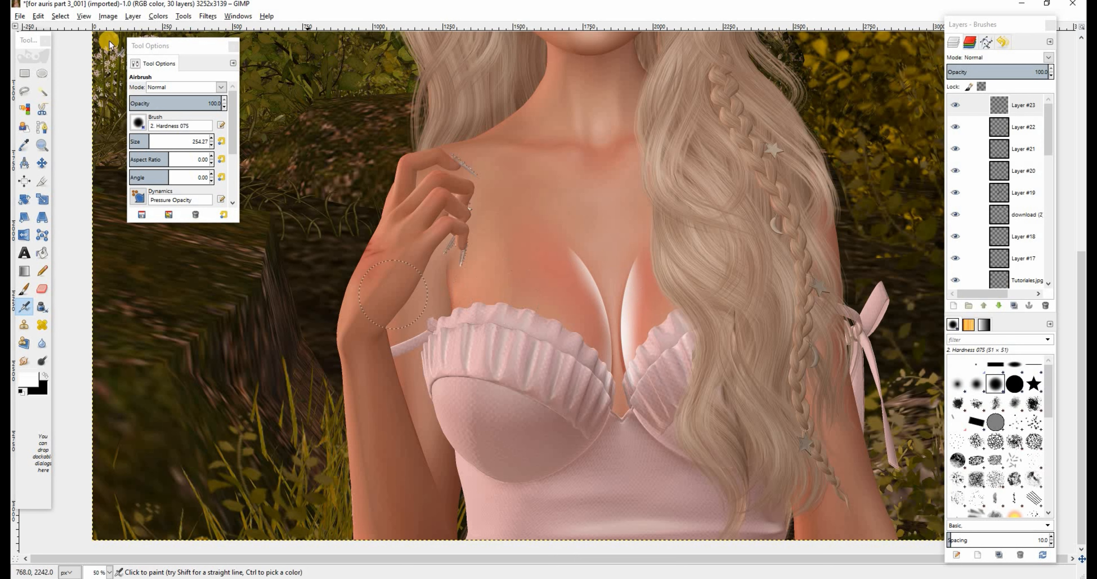
# Clear the selection and erase the excess white highlight from the bodice and the outer parts of the chest
pyautogui.click(67, 17)
pyautogui.click(69, 44)
pyautogui.click(38, 287)
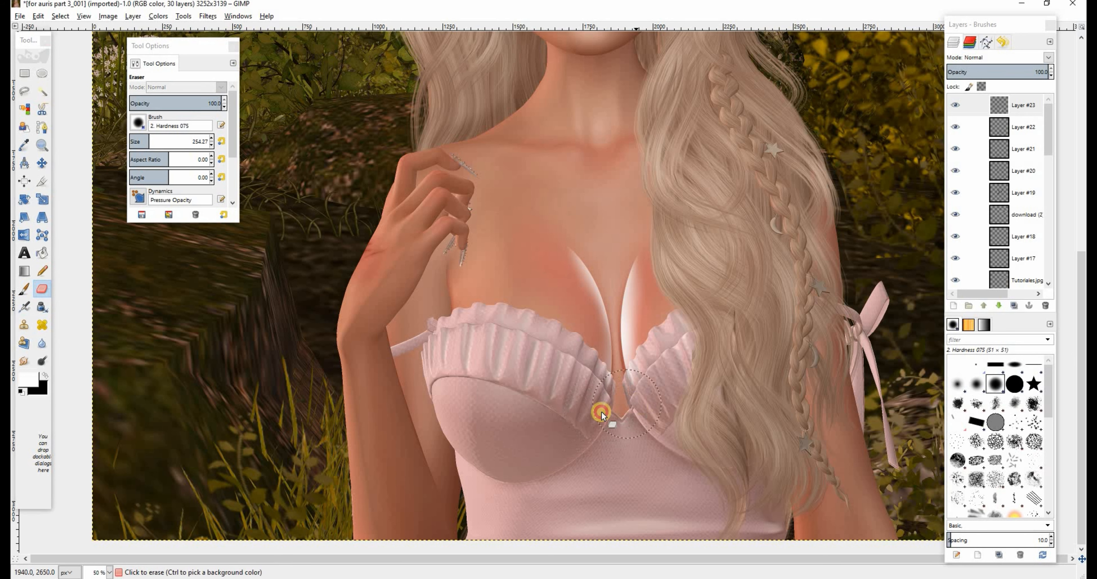
pyautogui.moveTo(620, 421); pyautogui.dragTo(658, 469)
pyautogui.moveTo(669, 353)
pyautogui.mouseDown()
pyautogui.moveTo(655, 320)
pyautogui.moveTo(666, 293)
pyautogui.moveTo(680, 300)
pyautogui.mouseUp()
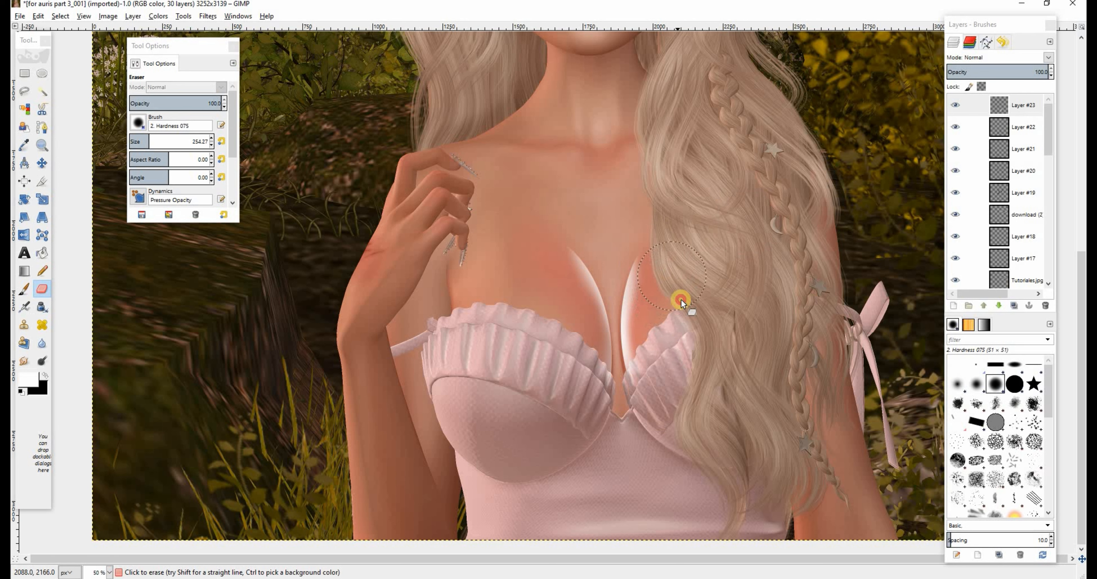
pyautogui.moveTo(565, 313)
pyautogui.mouseDown()
pyautogui.moveTo(541, 273)
pyautogui.moveTo(472, 252)
pyautogui.mouseUp()
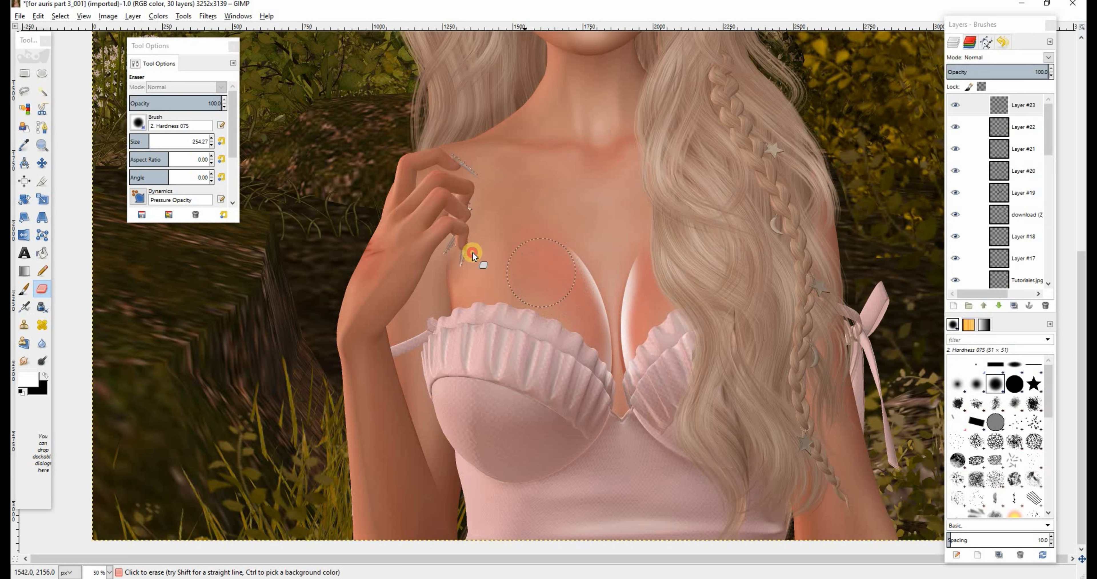
# Set the cleavage highlight layer to Overlay mode at 39.0 opacity
pyautogui.click(1055, 60)
pyautogui.click(1013, 193)
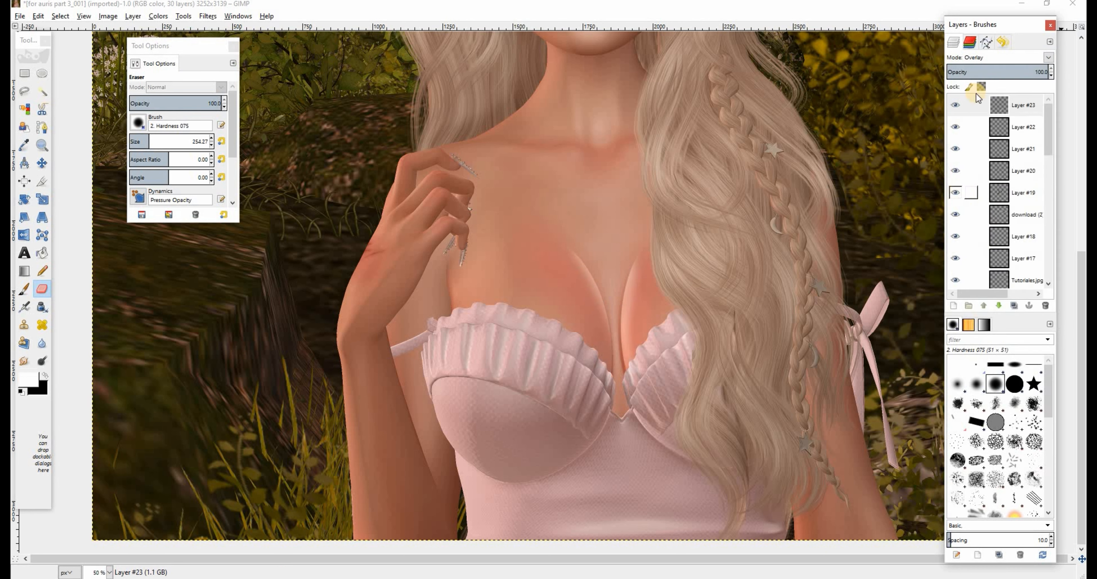
pyautogui.moveTo(979, 71); pyautogui.dragTo(984, 70)
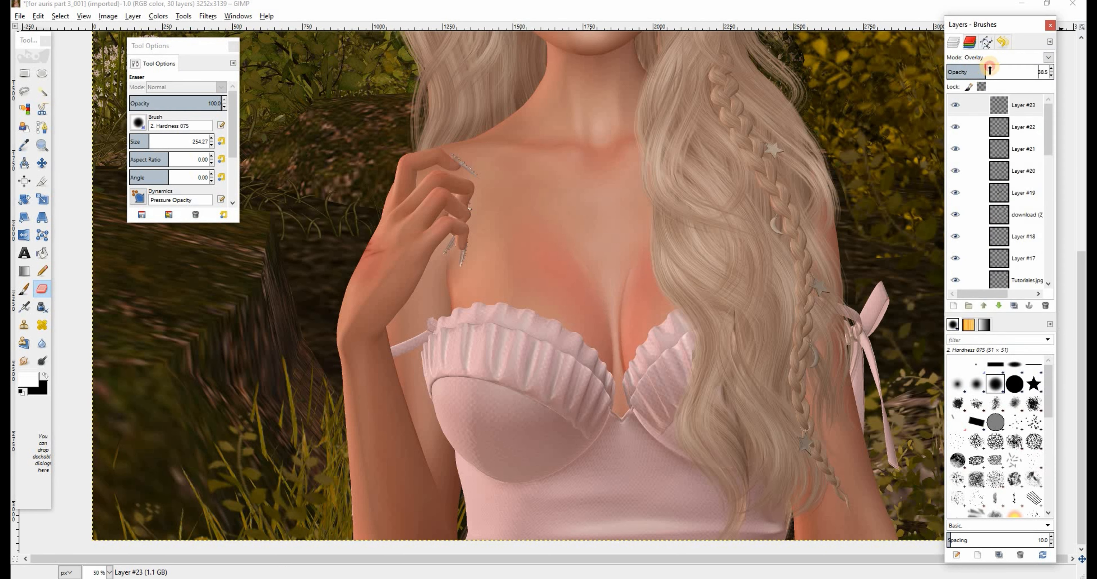
# Soften the cleavage highlights with the Blur tool and readjust the highlight layer's opacity
pyautogui.click(43, 344)
pyautogui.moveTo(558, 268)
pyautogui.mouseDown()
pyautogui.moveTo(558, 281)
pyautogui.moveTo(619, 276)
pyautogui.moveTo(624, 318)
pyautogui.mouseUp()
pyautogui.click(789, 68)
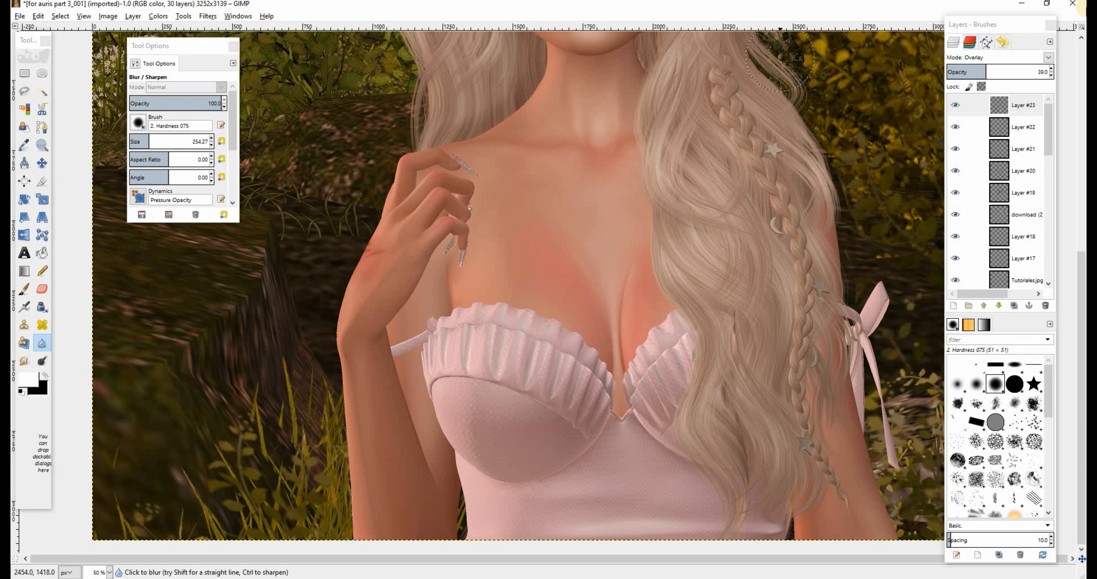
pyautogui.click(970, 72)
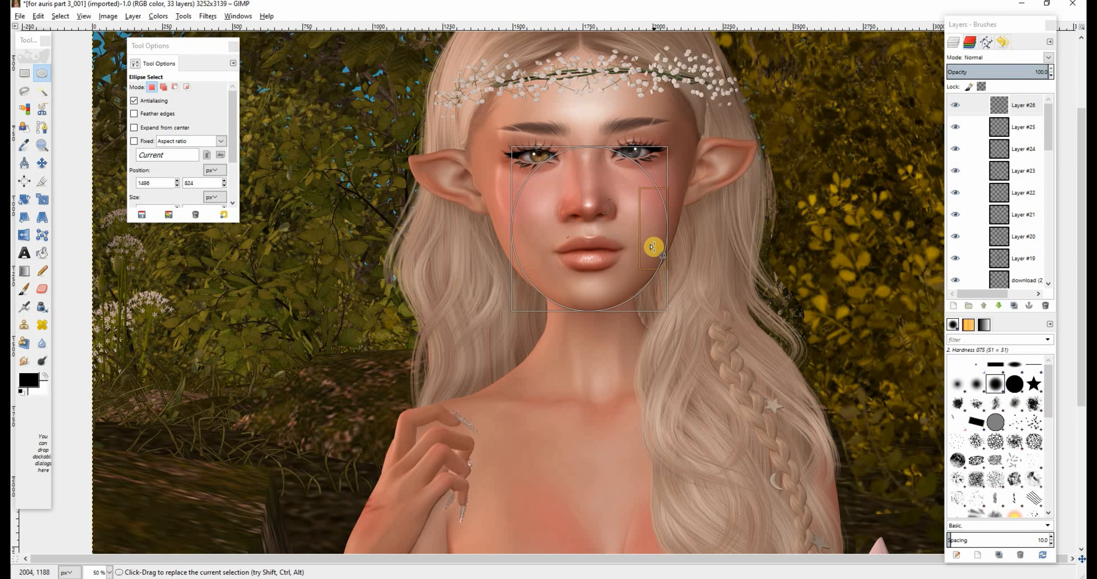
# Fit an ellipse selection to the jawline and airbrush a black shadow under the chin with brush sizes 384.97 and 261.30
pyautogui.moveTo(656, 247); pyautogui.dragTo(651, 246)
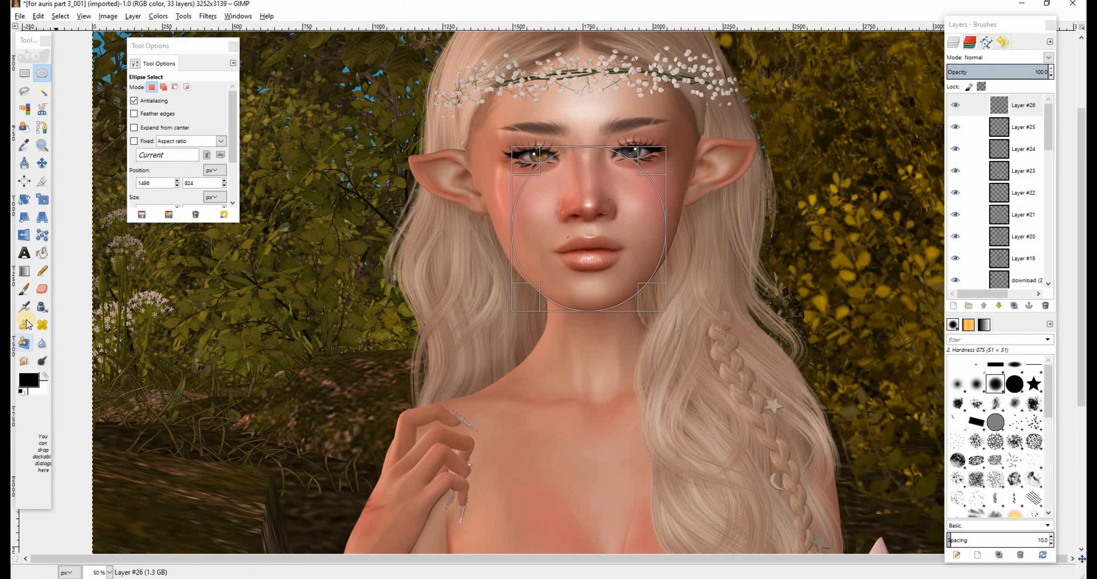
pyautogui.click(24, 307)
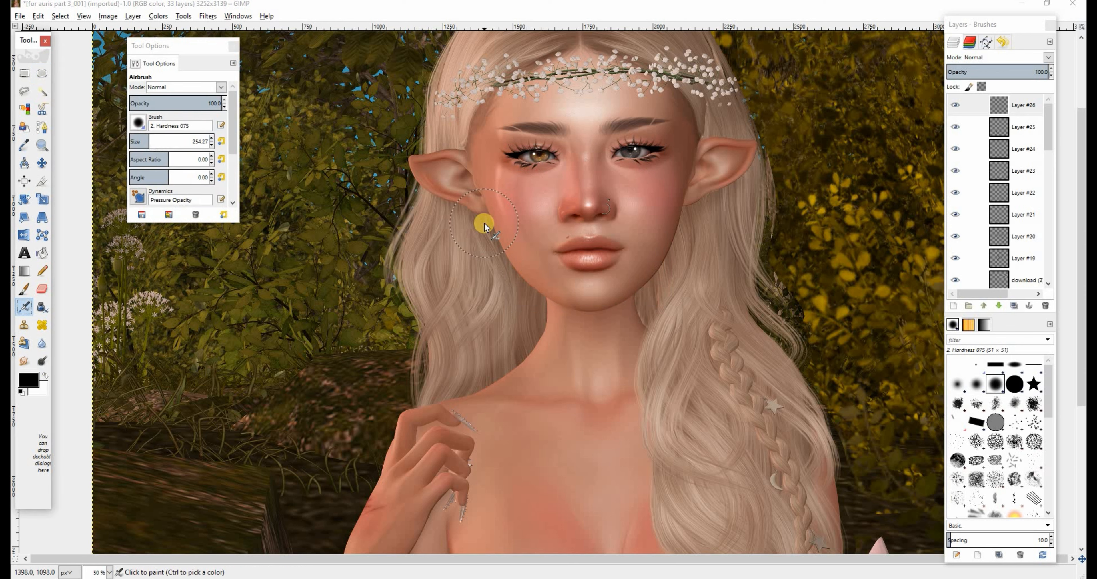
pyautogui.click(158, 140)
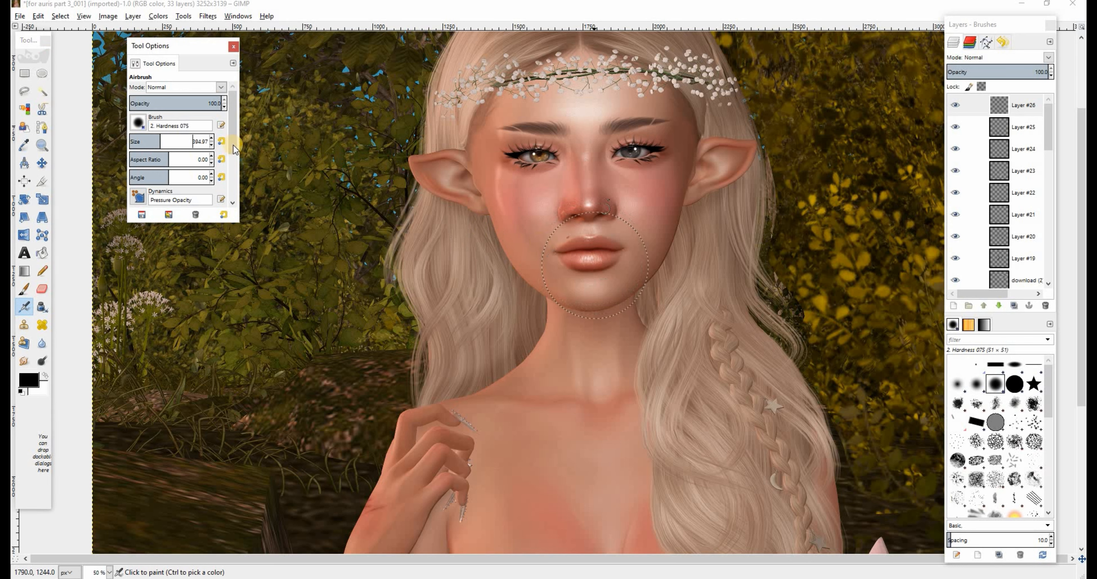
pyautogui.click(588, 249)
pyautogui.moveTo(589, 250); pyautogui.dragTo(592, 283)
pyautogui.click(150, 143)
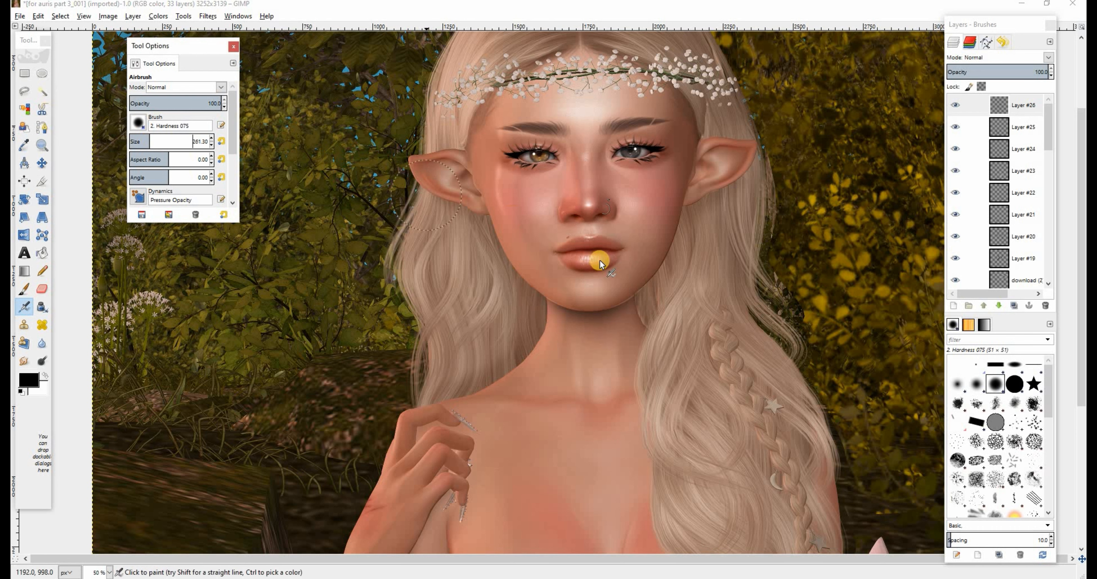
pyautogui.moveTo(589, 311); pyautogui.dragTo(589, 310)
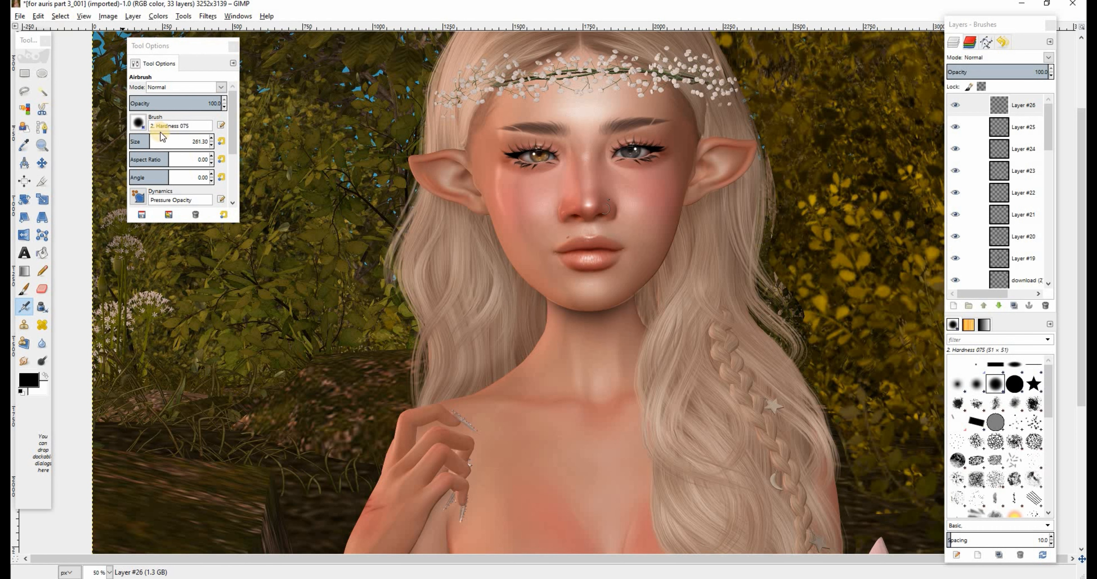
# Deepen the shadow under the chin using the Airbrush at size 303.51 and 37.6 opacity
pyautogui.moveTo(151, 140); pyautogui.dragTo(153, 139)
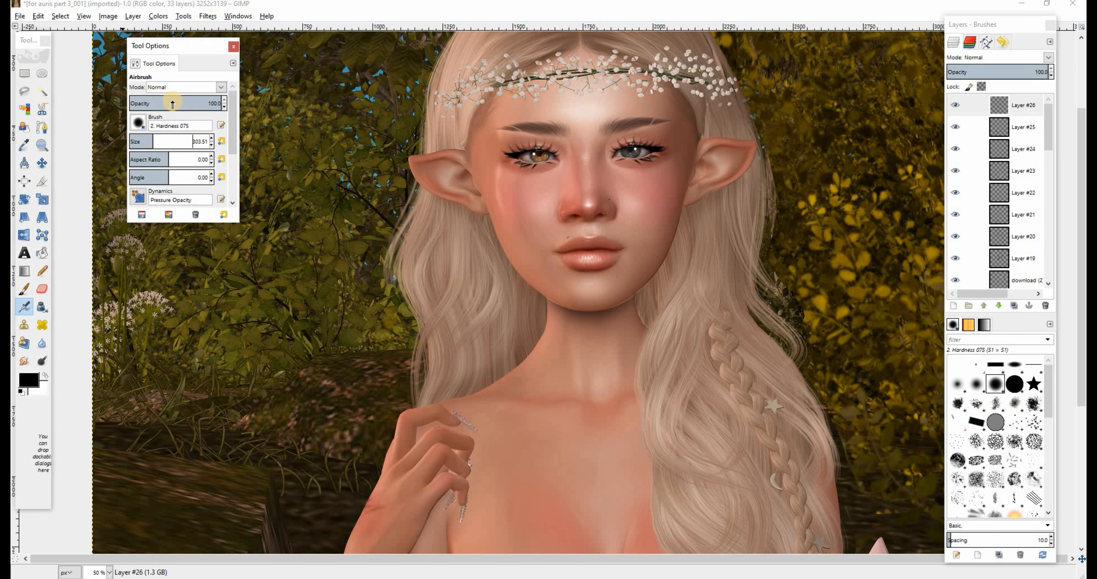
pyautogui.moveTo(161, 104); pyautogui.dragTo(166, 102)
pyautogui.moveTo(591, 295)
pyautogui.mouseDown()
pyautogui.moveTo(575, 294)
pyautogui.moveTo(593, 298)
pyautogui.mouseUp()
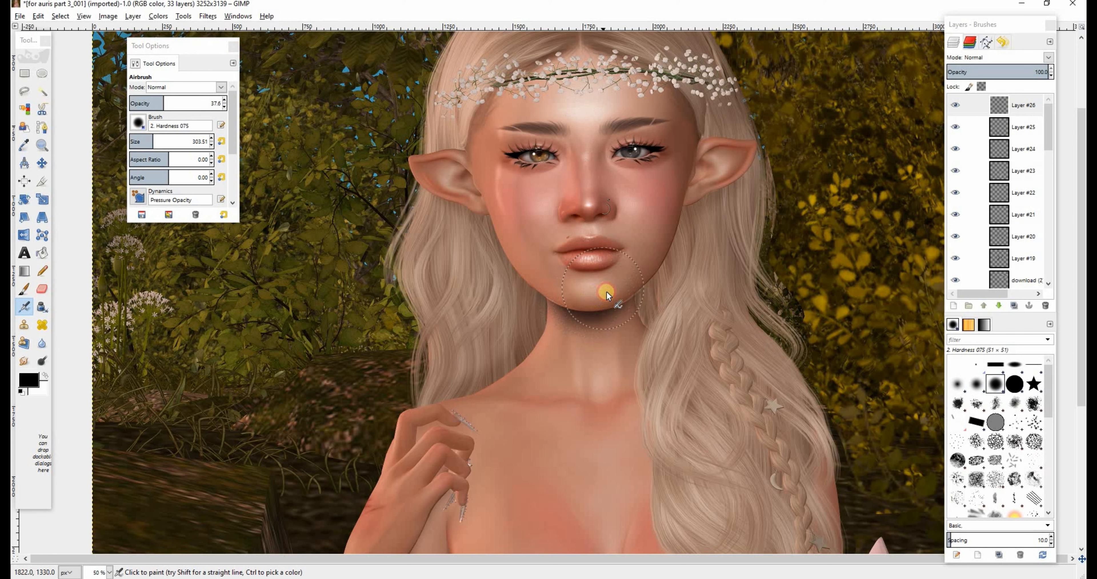
# Airbrush a fainter pass under the chin at 15.8 opacity and restore the Airbrush opacity to 100
pyautogui.click(143, 102)
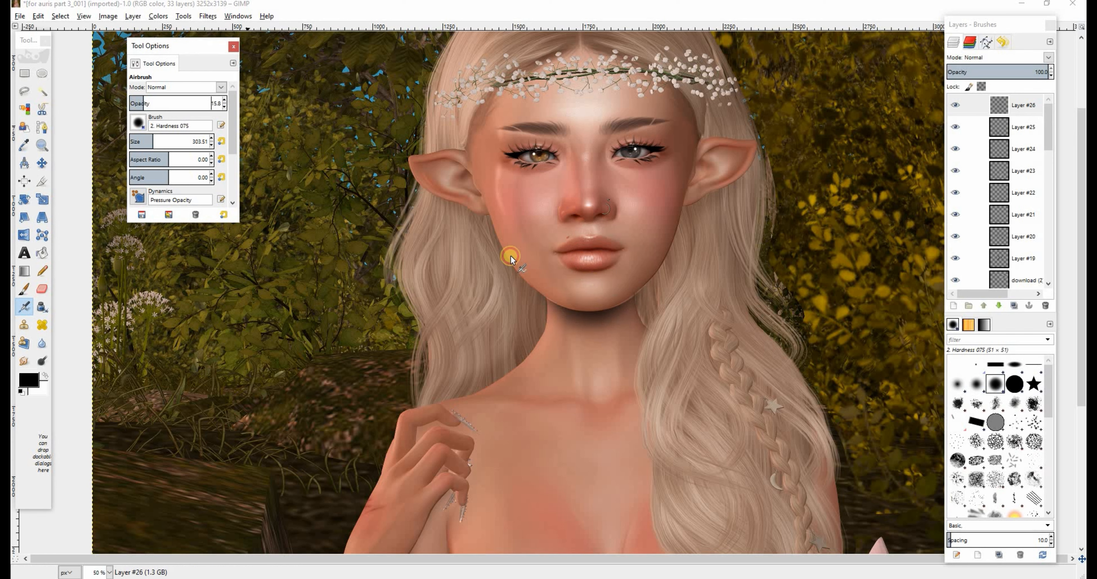
pyautogui.moveTo(592, 315)
pyautogui.mouseDown()
pyautogui.moveTo(566, 310)
pyautogui.moveTo(593, 323)
pyautogui.moveTo(617, 314)
pyautogui.moveTo(618, 279)
pyautogui.mouseUp()
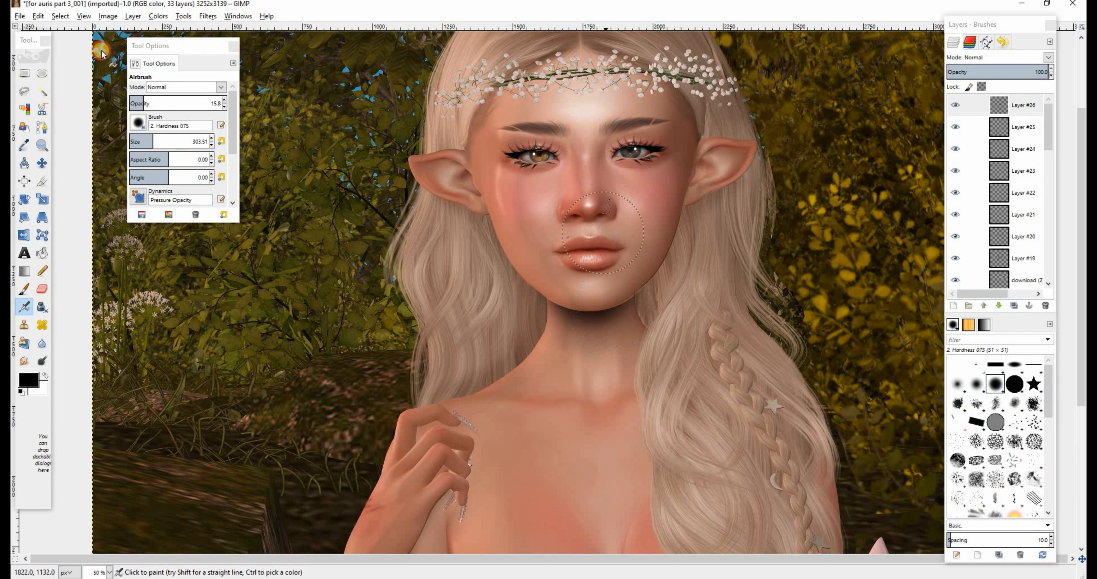
pyautogui.moveTo(157, 104); pyautogui.dragTo(307, 135)
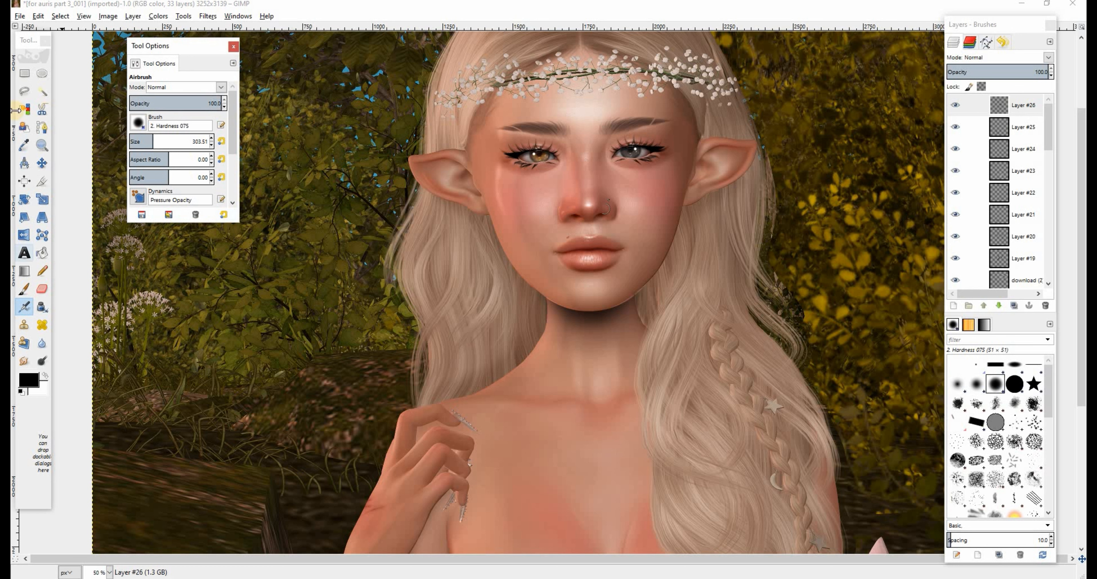
# Clear the selection and erase stray shadow along the jaw edge with the Eraser at size 51
pyautogui.click(60, 16)
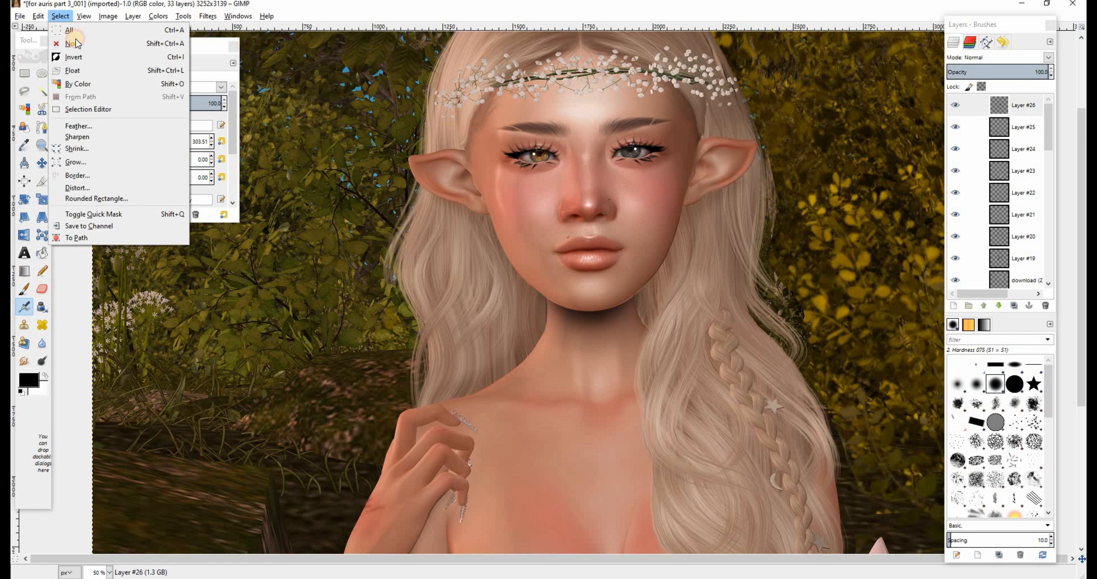
pyautogui.click(42, 288)
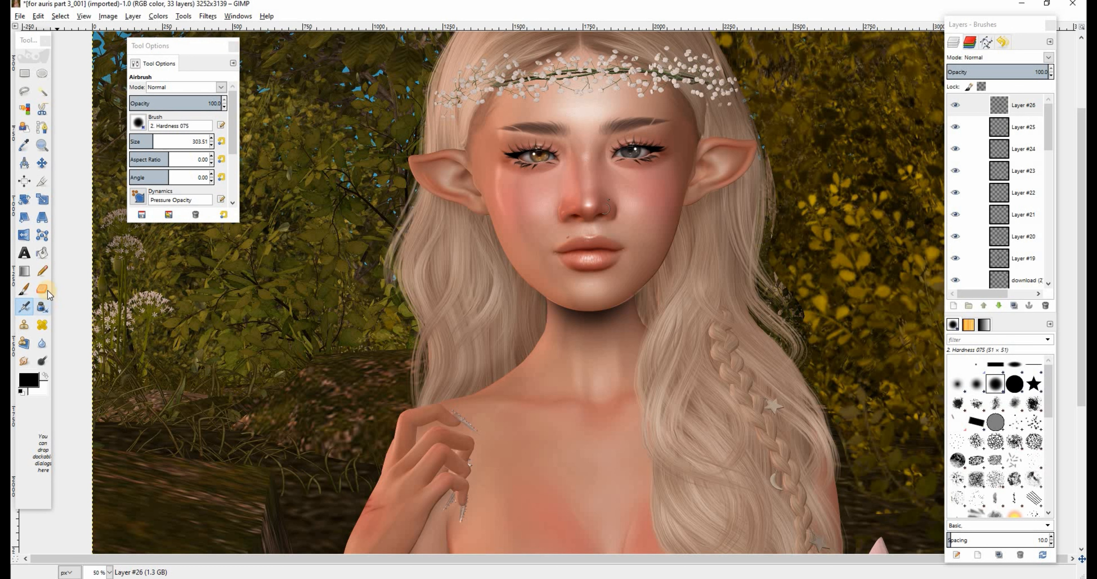
pyautogui.click(221, 142)
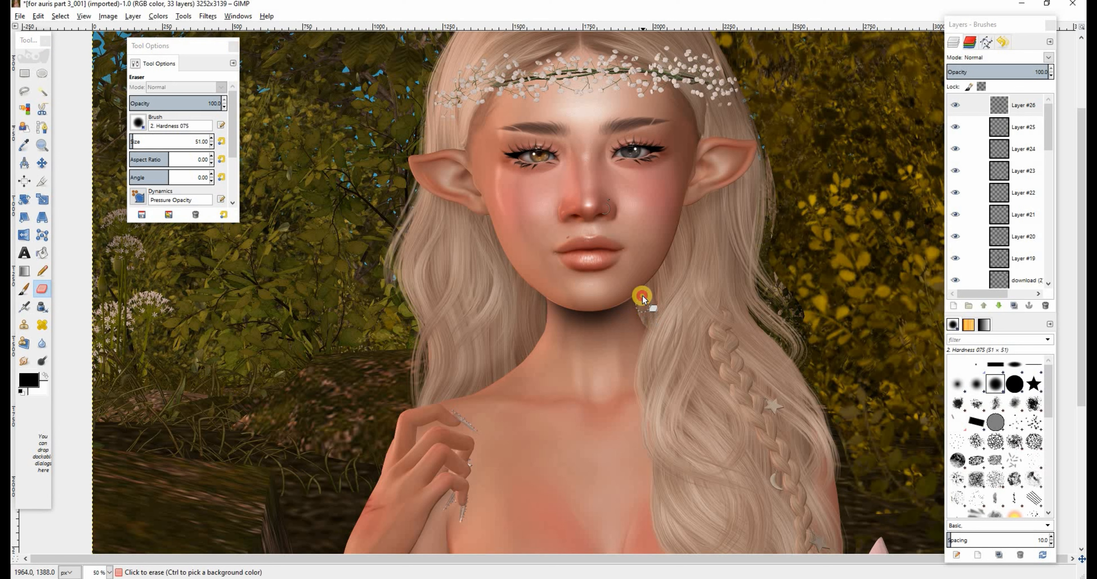
pyautogui.moveTo(648, 316); pyautogui.dragTo(654, 321)
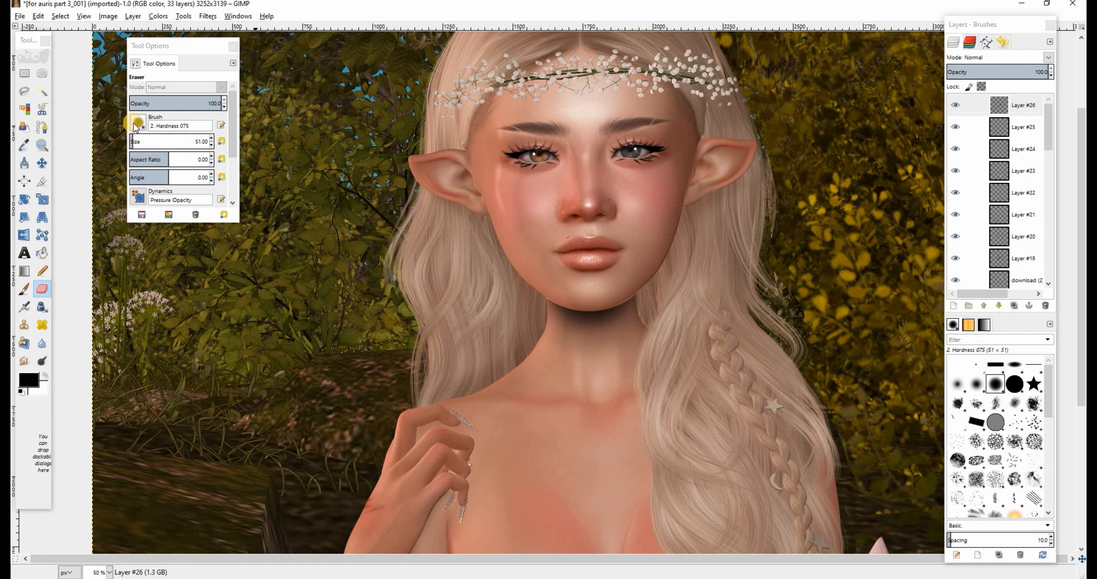
# Nudge the chin shadow up against the jaw and blend its layer in Overlay mode with adjusted opacity
pyautogui.click(43, 162)
pyautogui.moveTo(604, 322); pyautogui.dragTo(602, 318)
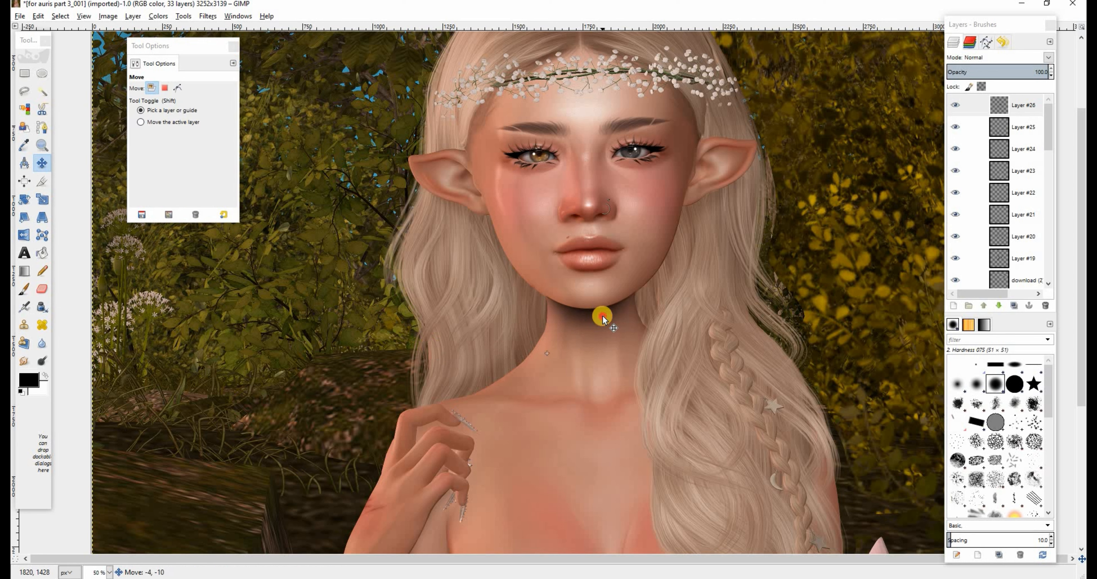
pyautogui.click(1048, 57)
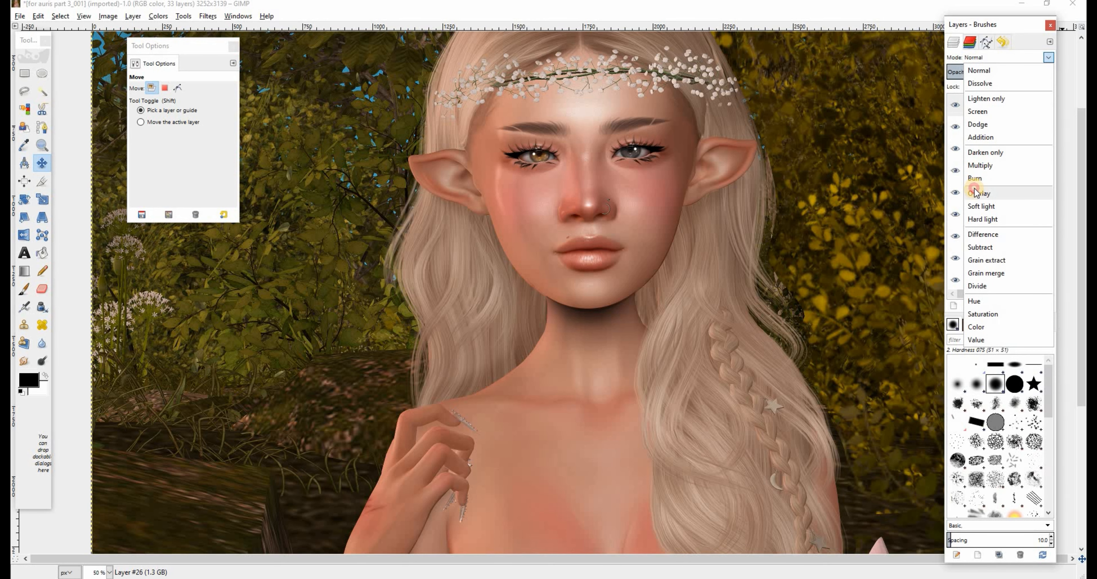
pyautogui.click(977, 193)
pyautogui.click(982, 72)
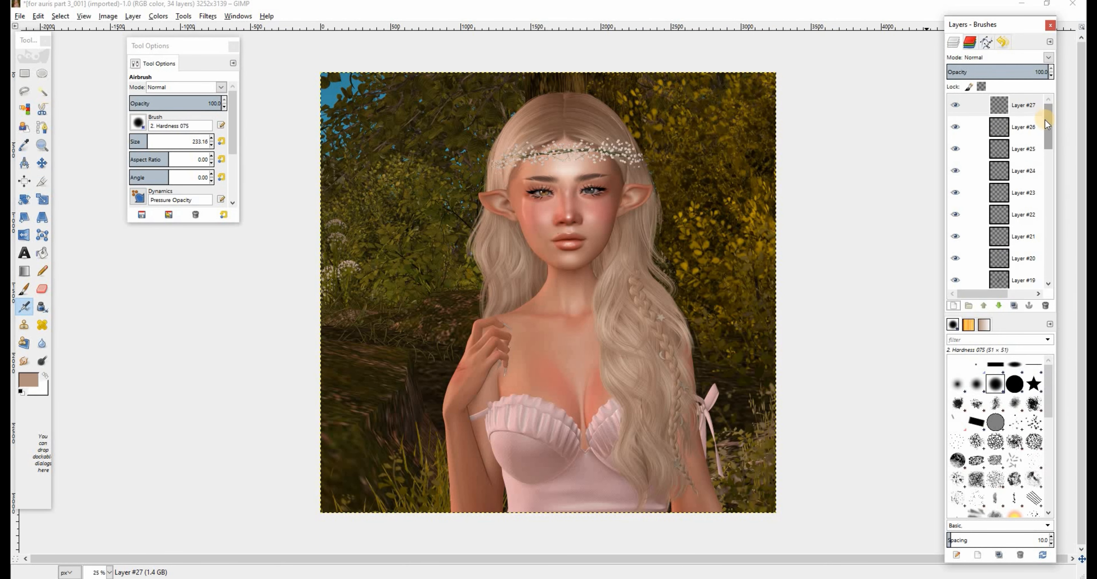
# Merge the visible retouching layers with the portrait copy layer, with the merged layer expanded as necessary
pyautogui.moveTo(1046, 120); pyautogui.dragTo(998, 257)
pyautogui.click(999, 257)
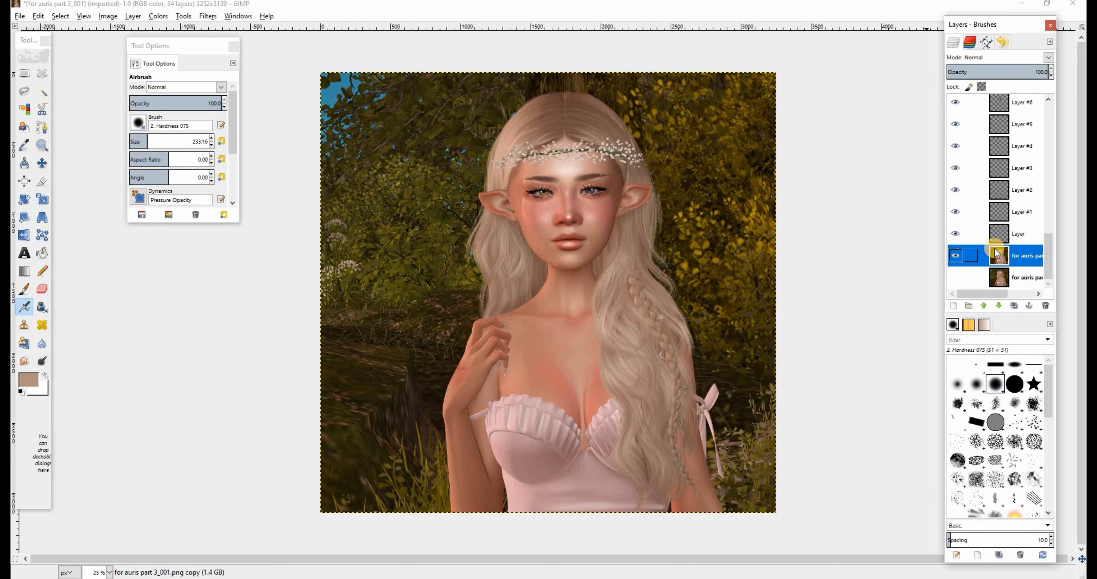
pyautogui.hotkey('ctrl', 'm')
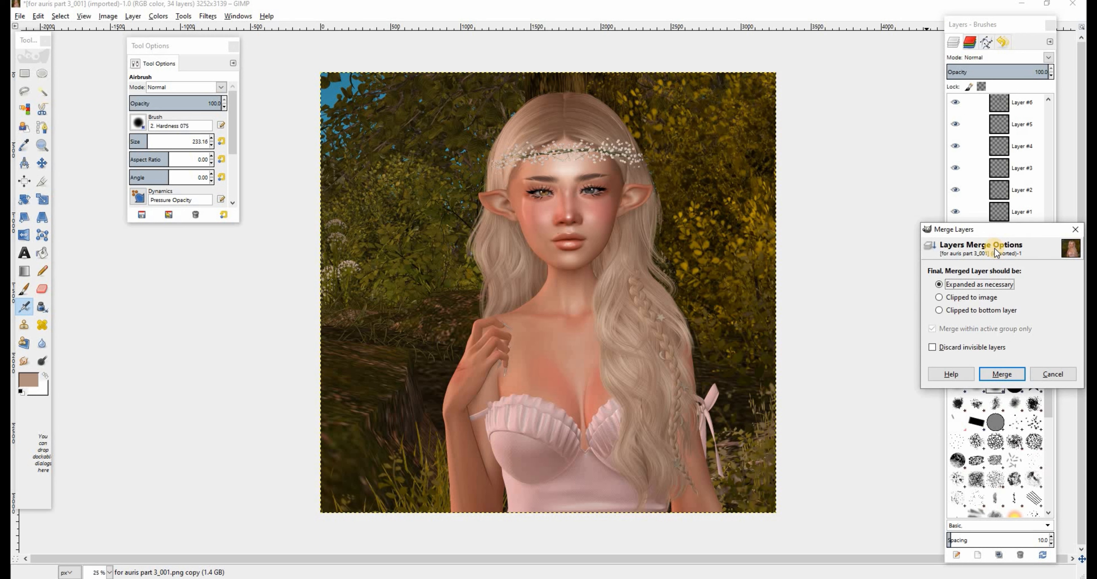
pyautogui.press('Return')
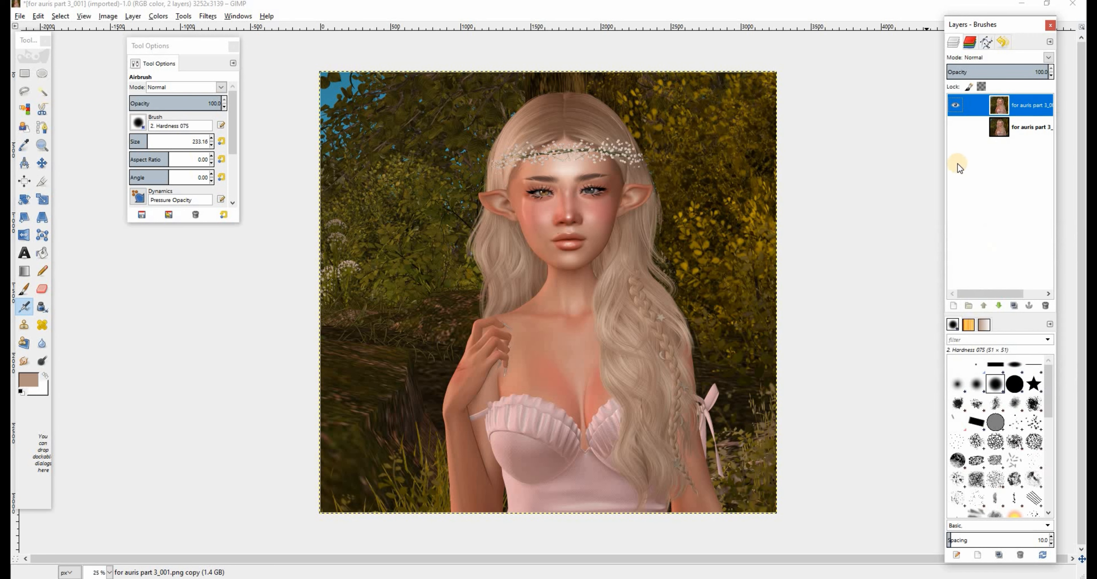
# Duplicate the merged layer and set its Color Balance shadows to red -3, green -2 and blue about 4
pyautogui.click(1012, 306)
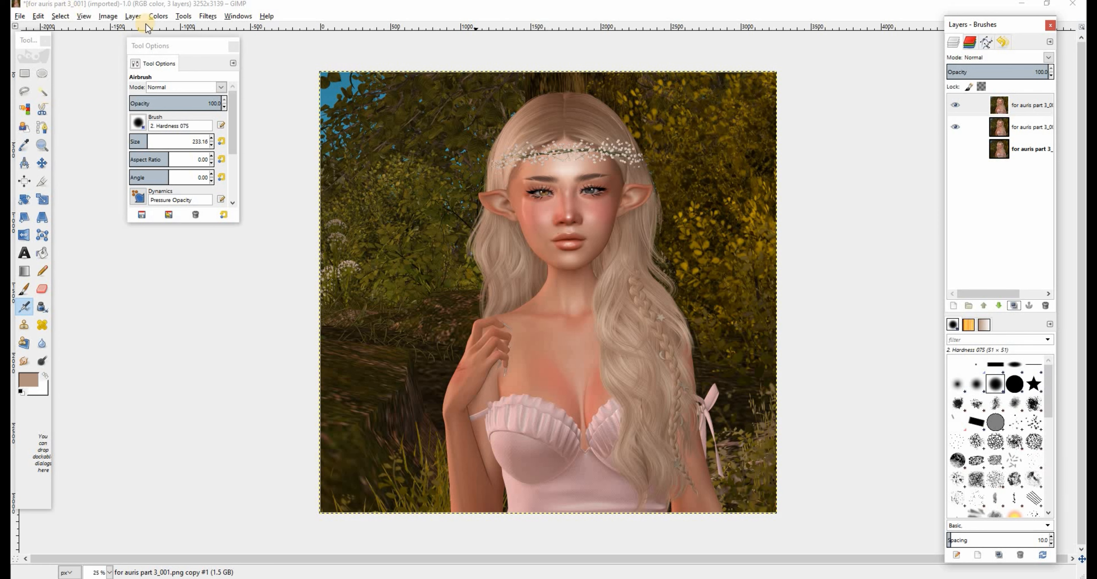
pyautogui.click(156, 18)
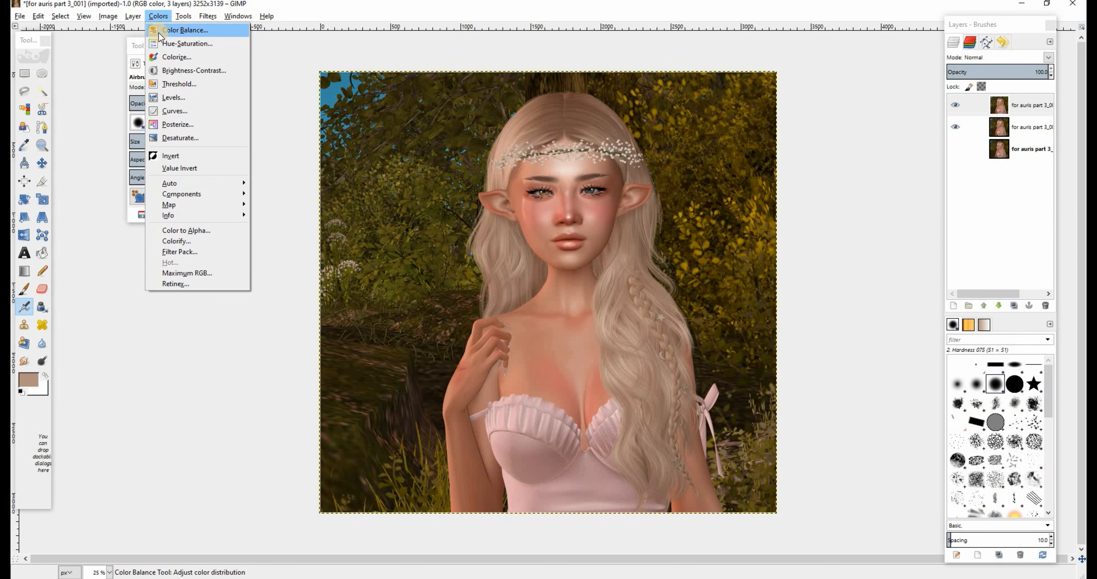
pyautogui.click(158, 32)
pyautogui.moveTo(937, 52); pyautogui.dragTo(888, 78)
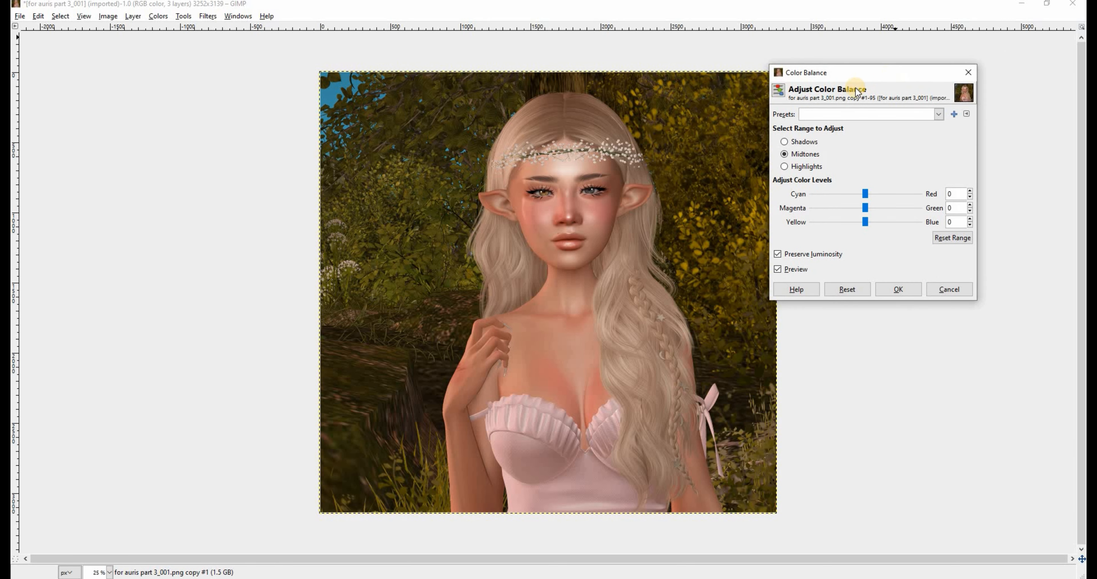
pyautogui.click(785, 142)
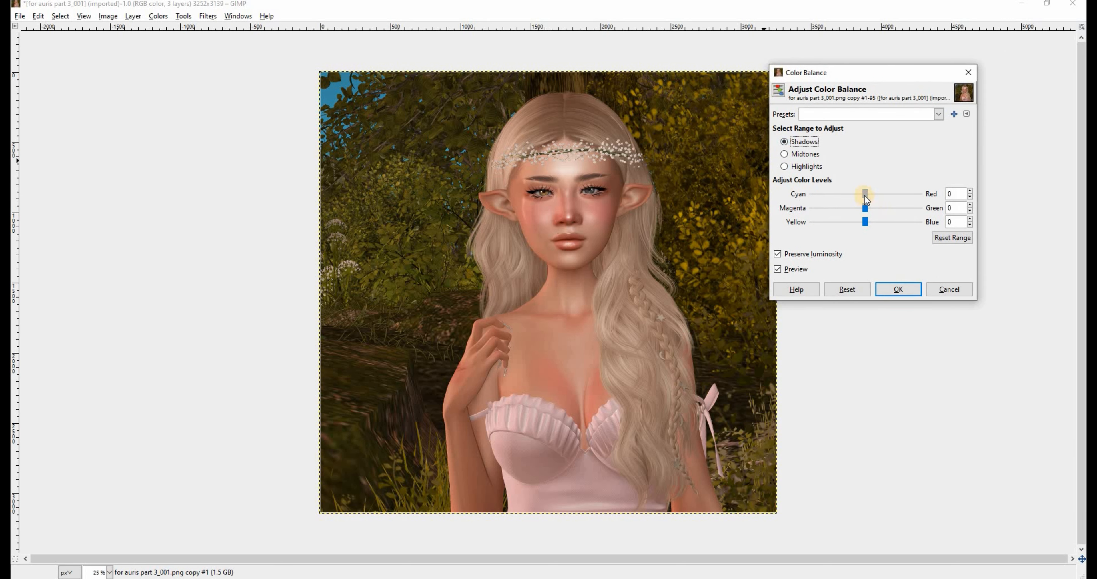
pyautogui.moveTo(864, 193)
pyautogui.mouseDown()
pyautogui.moveTo(873, 194)
pyautogui.moveTo(865, 194)
pyautogui.mouseUp()
pyautogui.moveTo(865, 194); pyautogui.dragTo(861, 194)
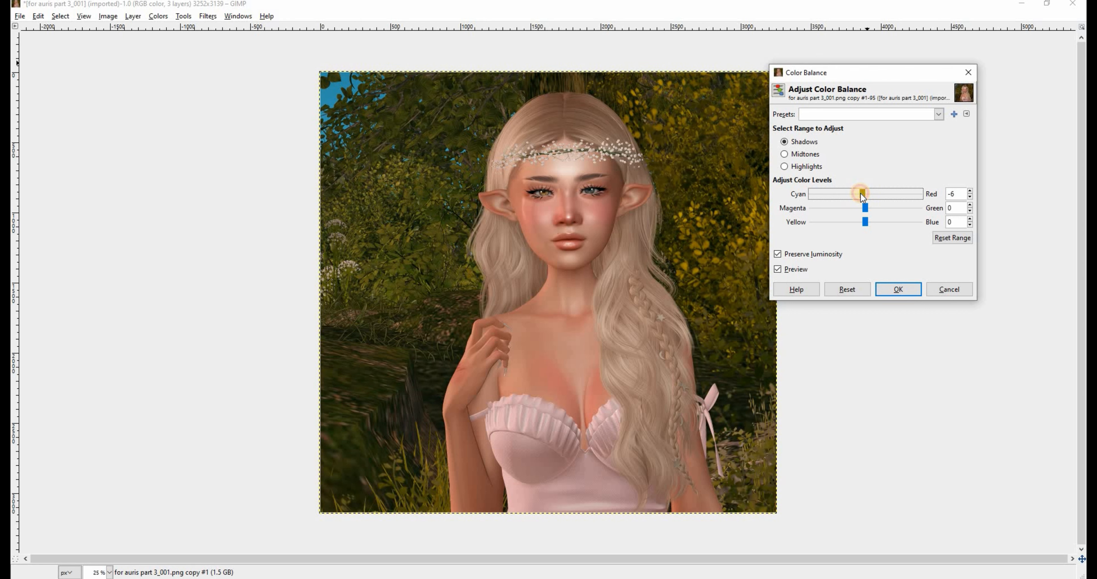
pyautogui.moveTo(868, 204); pyautogui.dragTo(866, 207)
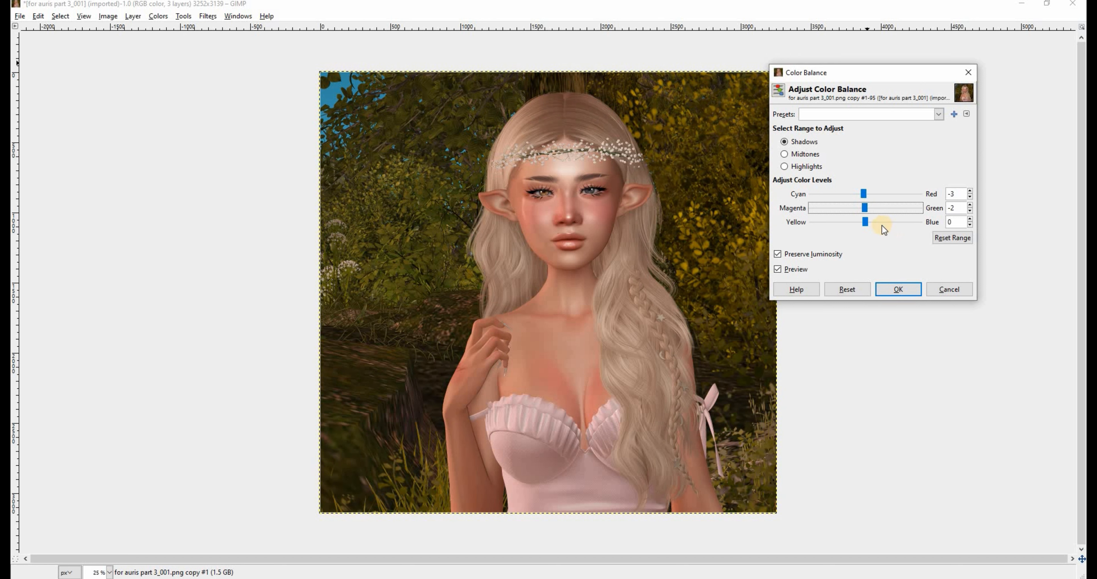
pyautogui.moveTo(868, 221); pyautogui.dragTo(865, 221)
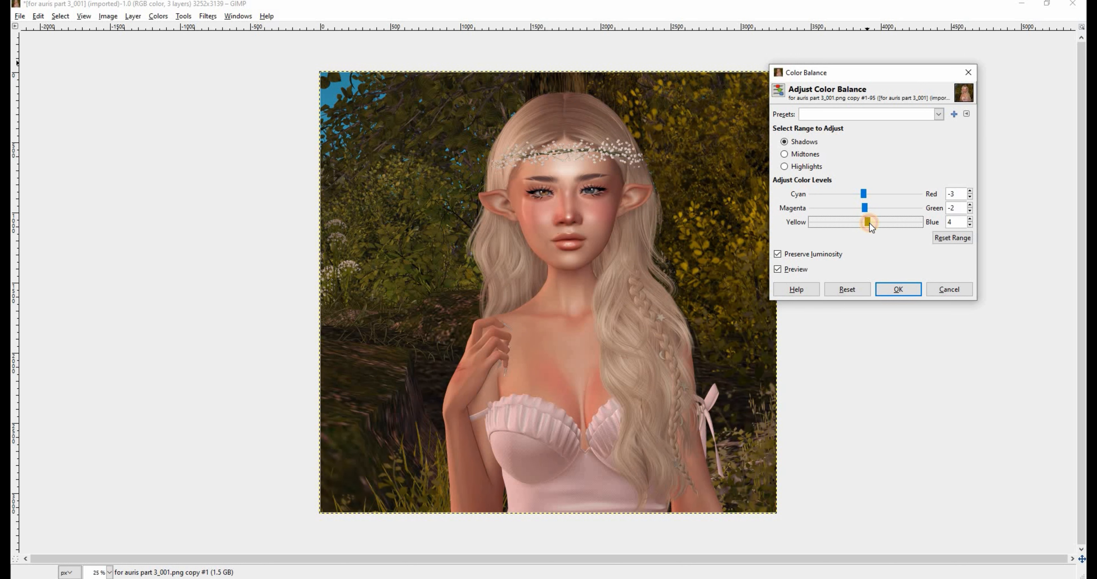
pyautogui.moveTo(867, 224); pyautogui.dragTo(869, 224)
# Set the Color Balance midtones to red 1, green 2 and blue 2
pyautogui.click(801, 155)
pyautogui.moveTo(866, 194); pyautogui.dragTo(863, 208)
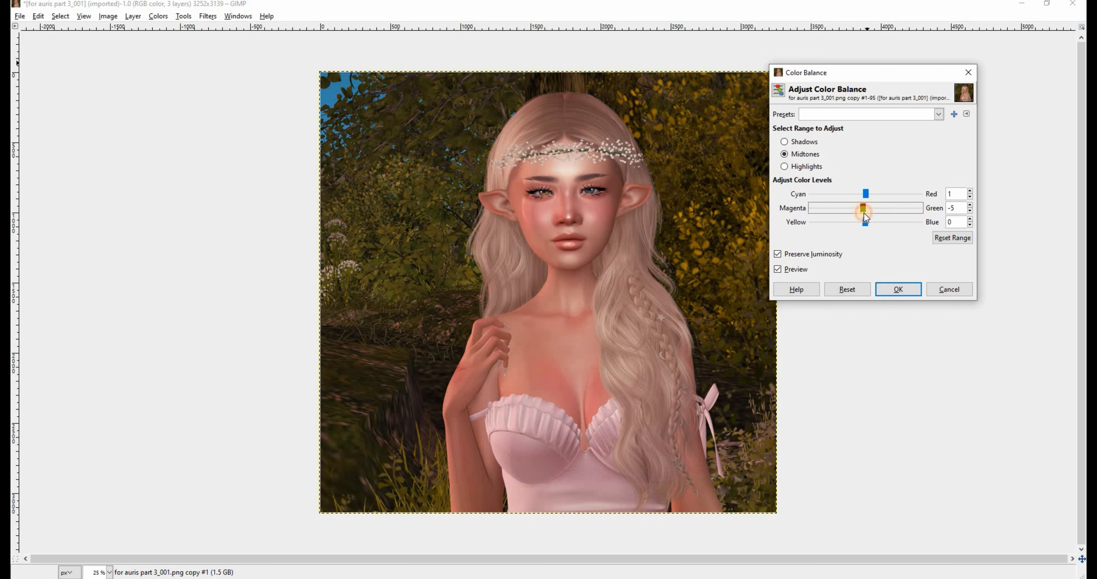
pyautogui.click(867, 211)
pyautogui.click(866, 221)
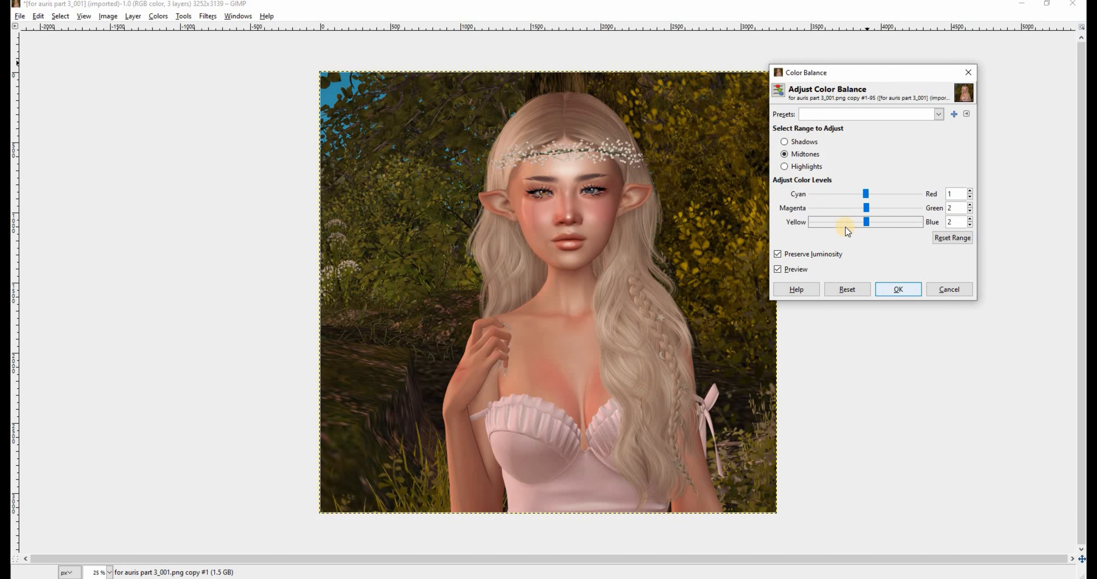
# Set the Color Balance highlights to red 2, green 4 and blue 2, apply the adjustment, and compare it with the layer below
pyautogui.click(816, 166)
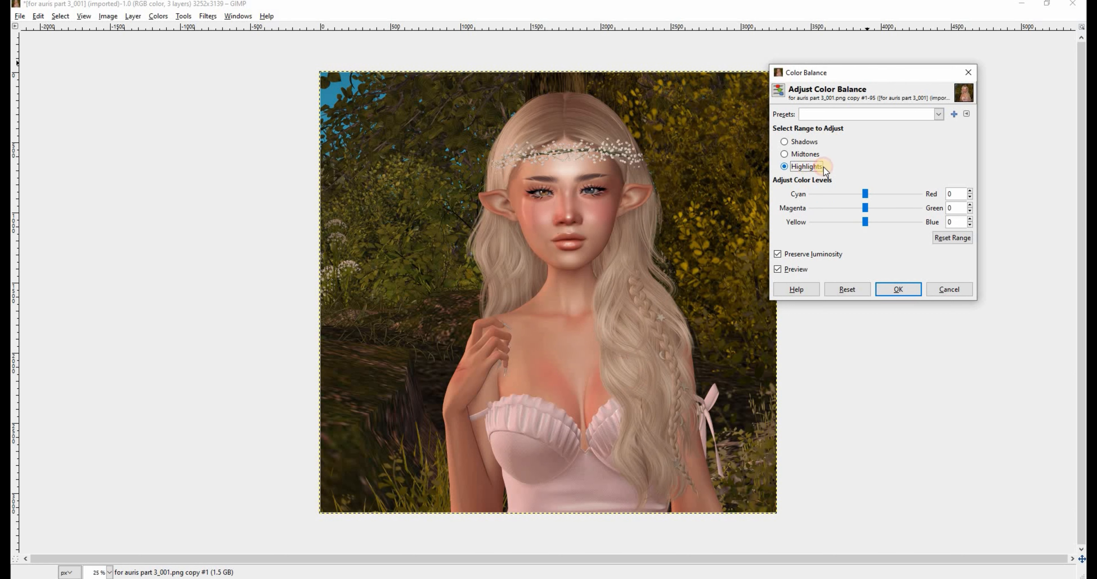
pyautogui.click(861, 196)
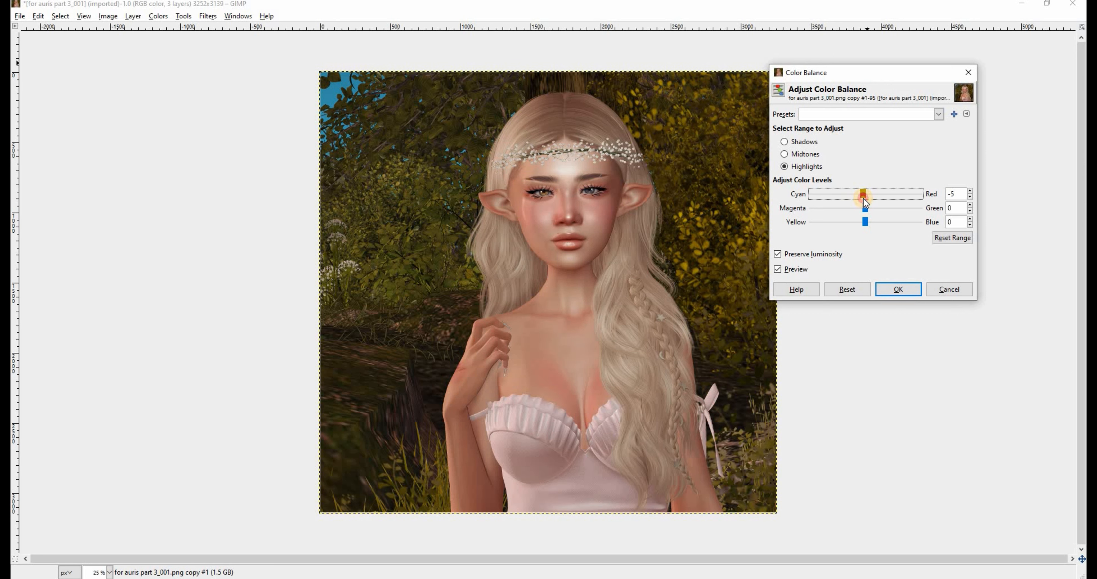
pyautogui.moveTo(865, 201); pyautogui.dragTo(866, 200)
pyautogui.moveTo(864, 207); pyautogui.dragTo(862, 222)
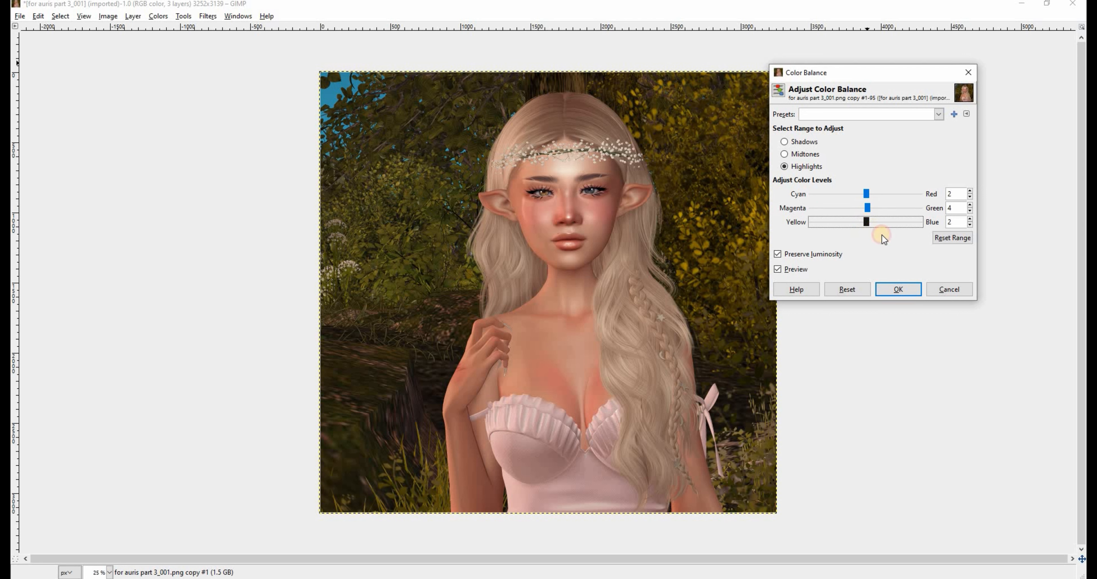
pyautogui.click(898, 289)
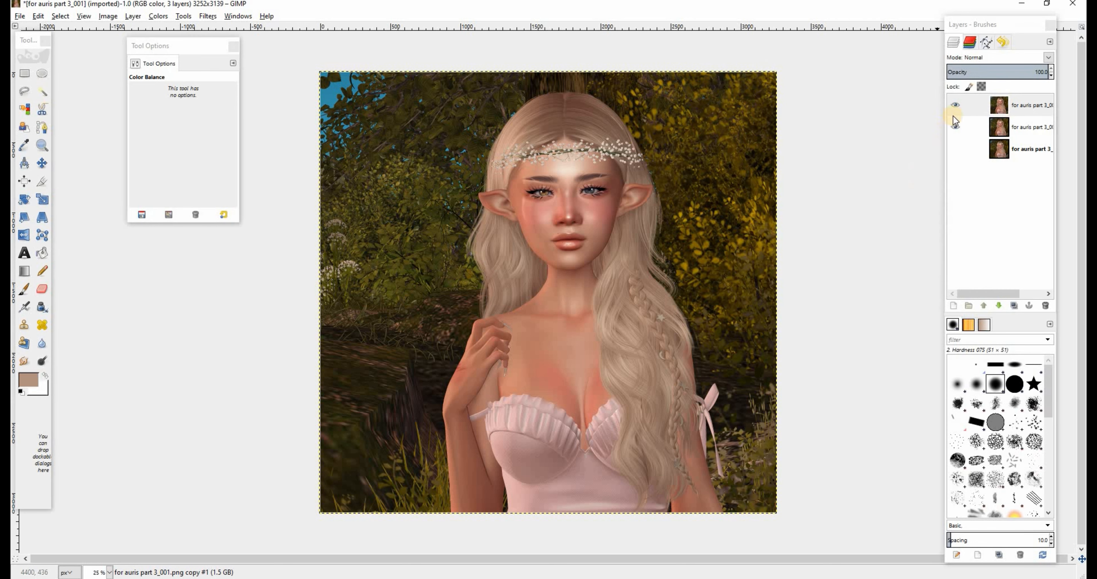
pyautogui.click(959, 104)
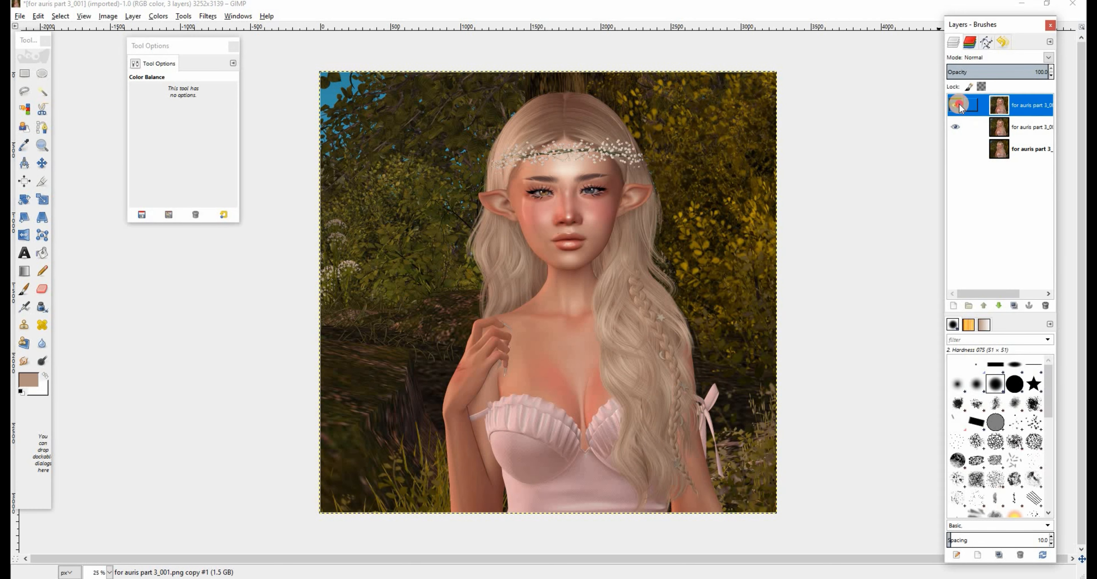
pyautogui.click(957, 104)
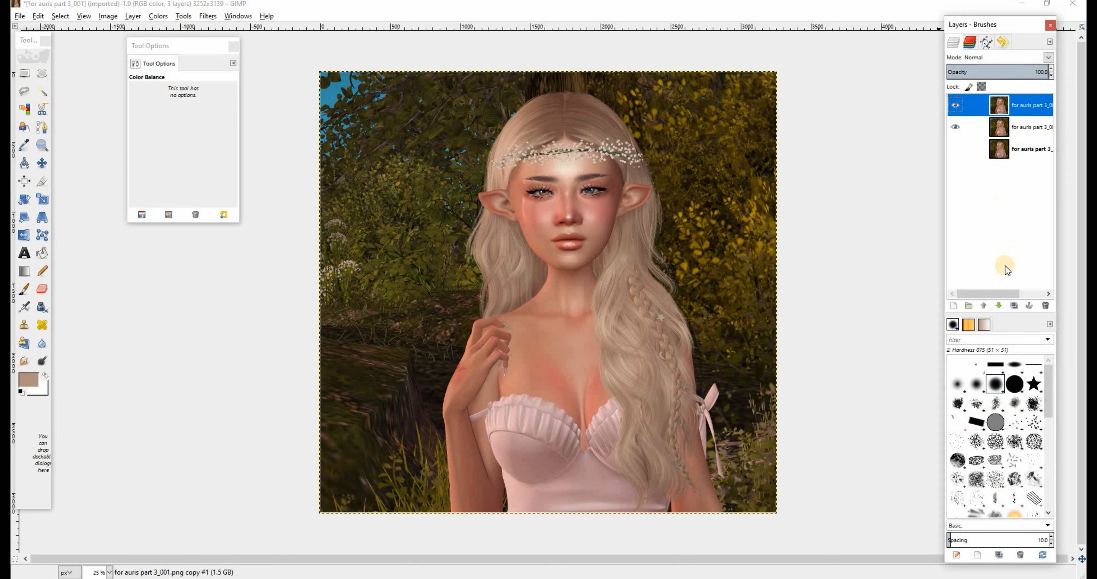
# Duplicate the color-balanced layer, apply brightness -7 and contrast 7 to the copy, and compare the result with the layer below
pyautogui.click(1014, 305)
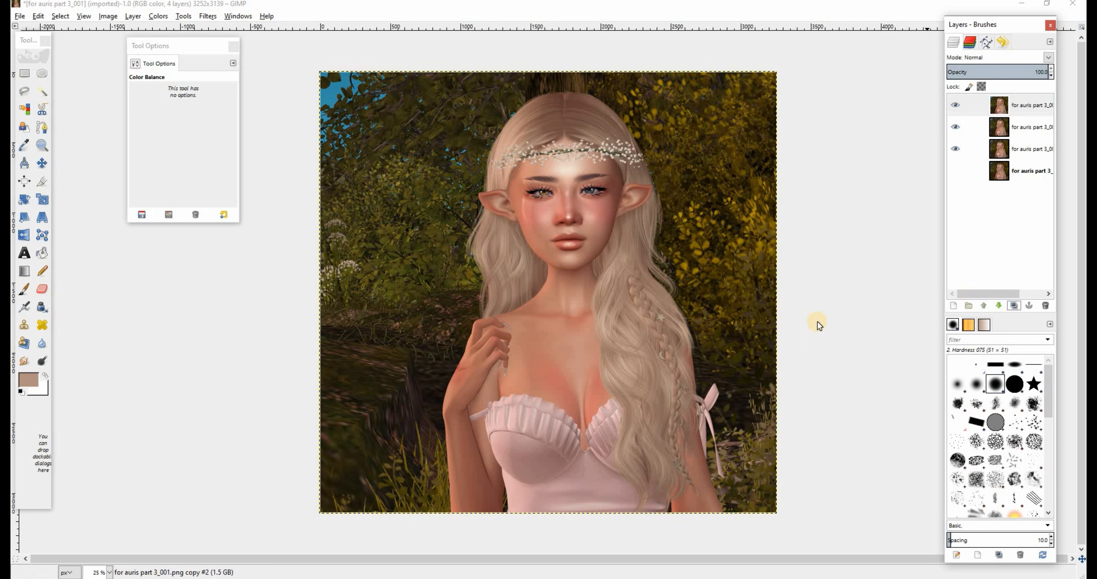
pyautogui.click(158, 17)
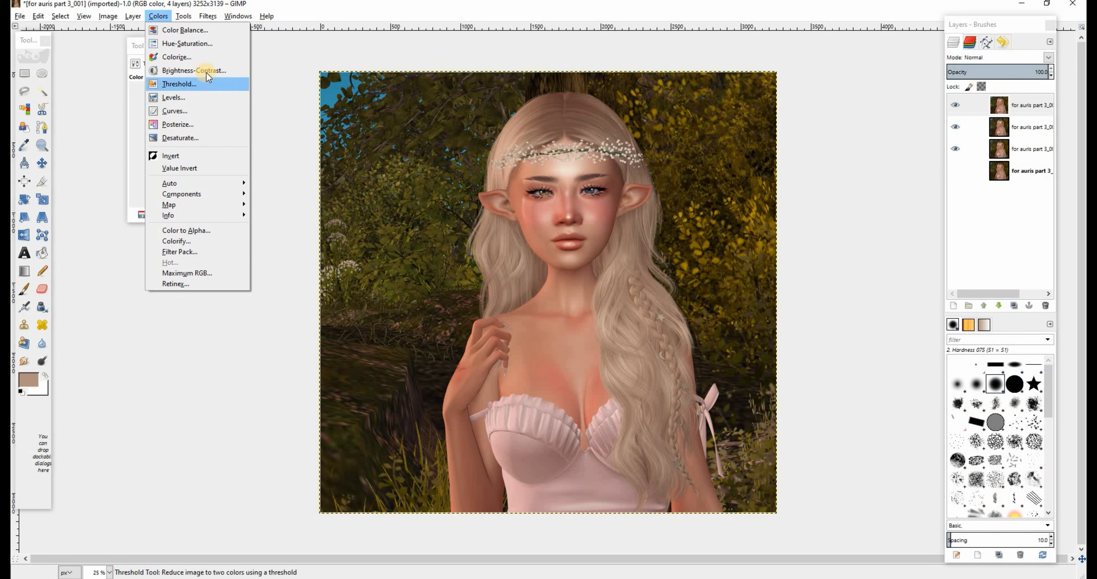
pyautogui.click(195, 70)
pyautogui.moveTo(801, 90); pyautogui.dragTo(843, 73)
pyautogui.moveTo(827, 129); pyautogui.dragTo(822, 131)
pyautogui.click(829, 147)
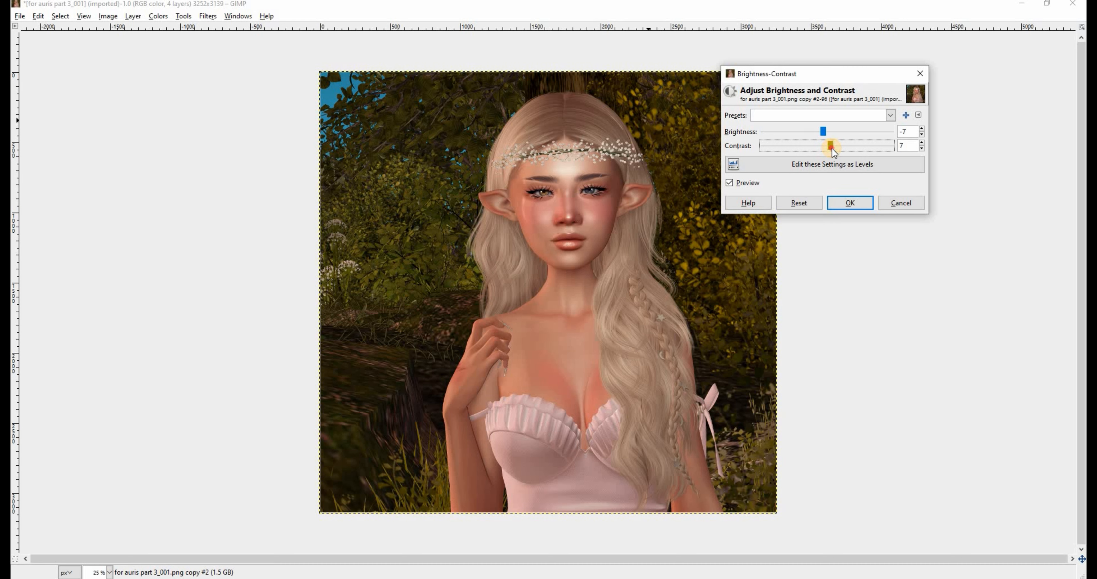
pyautogui.click(849, 203)
pyautogui.click(956, 105)
pyautogui.click(956, 105)
pyautogui.click(956, 105)
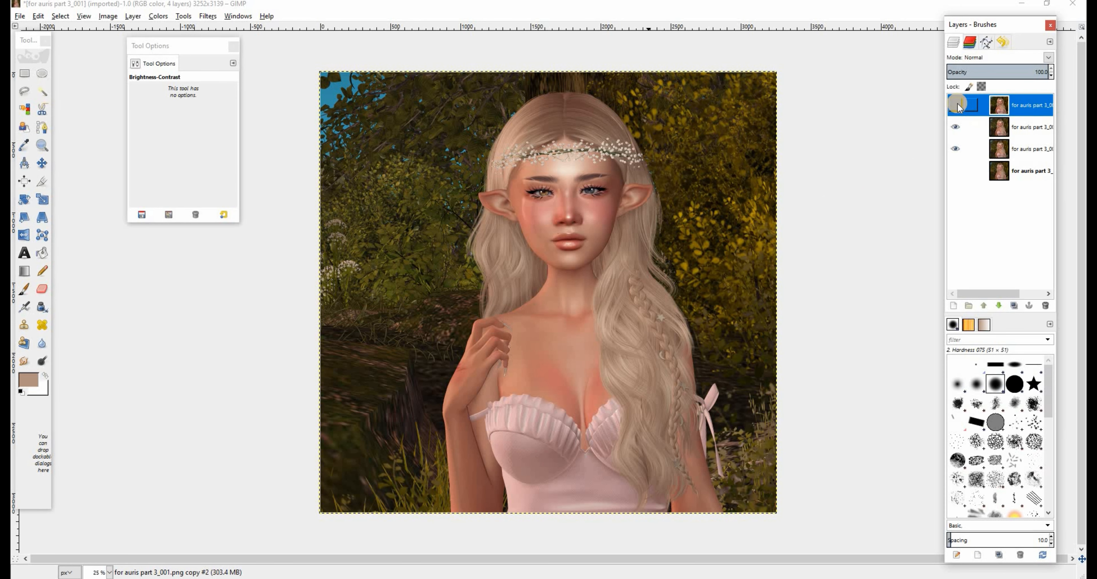
pyautogui.click(956, 105)
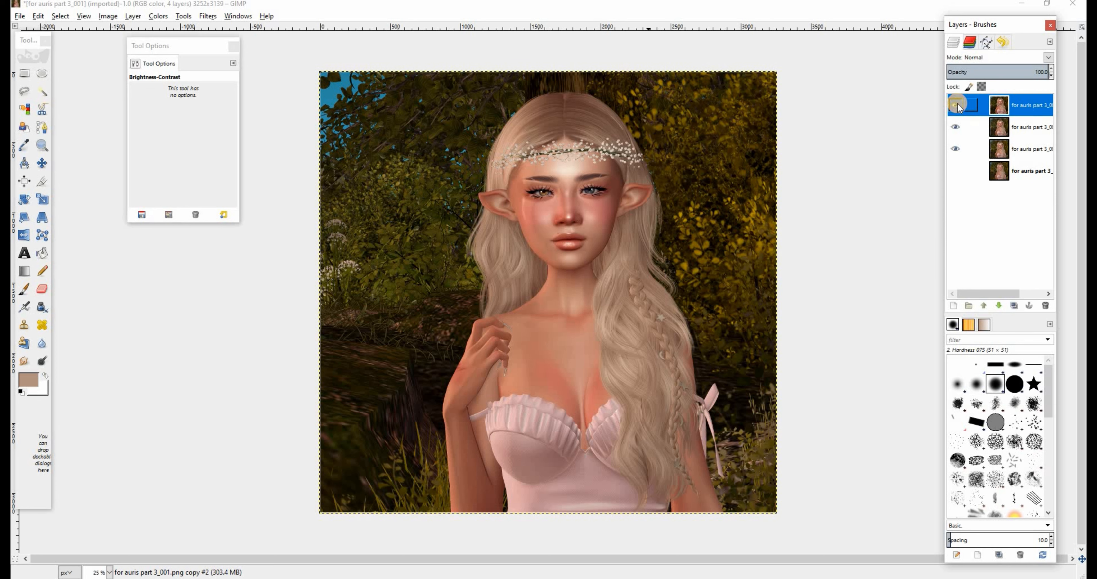
# Duplicate the top layer and apply a Curves adjustment with Value points in the highlights, at about 129/127 in the midtones, and in the shadows
pyautogui.click(1014, 306)
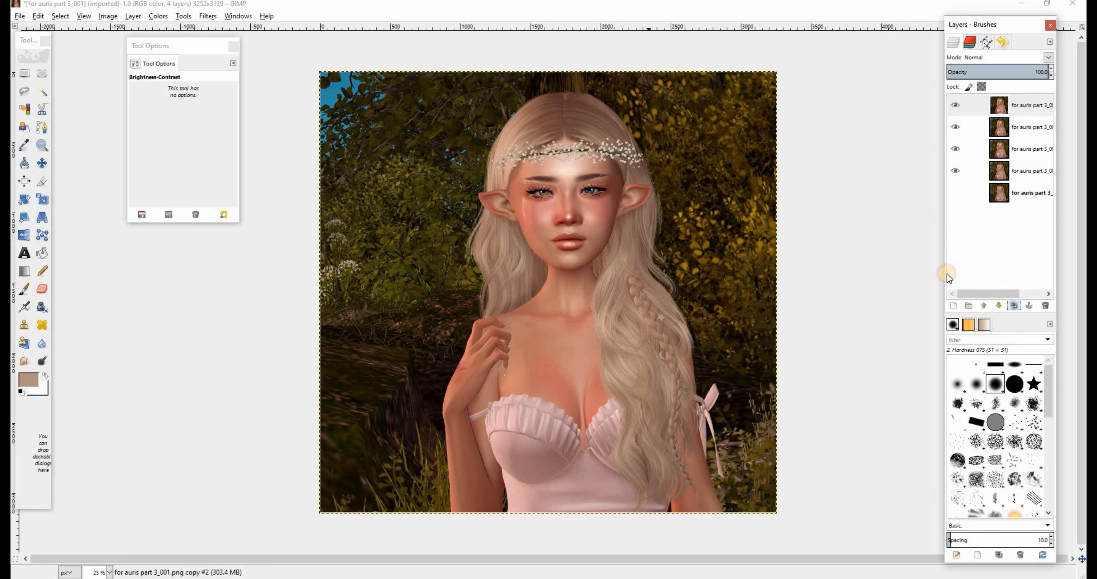
pyautogui.click(158, 16)
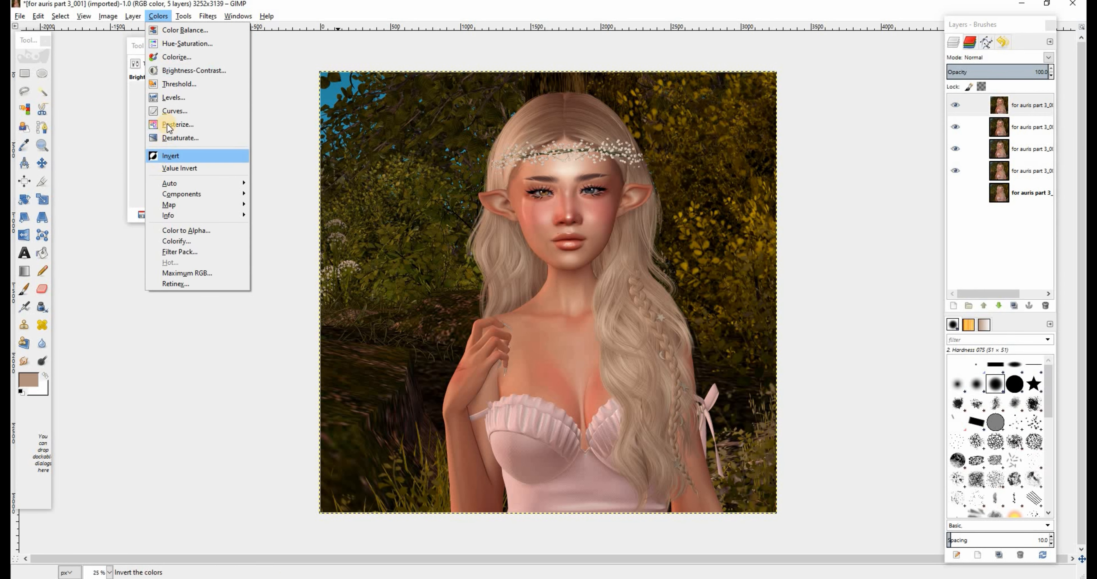
pyautogui.click(168, 113)
pyautogui.press('Tab')
pyautogui.moveTo(813, 83); pyautogui.dragTo(147, 81)
pyautogui.click(212, 169)
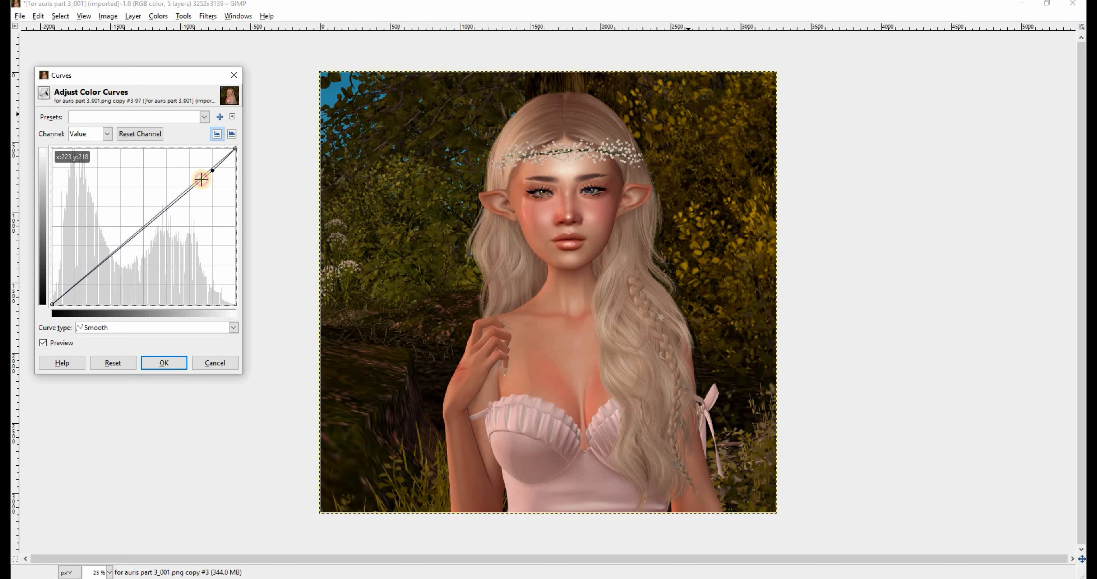
pyautogui.click(142, 229)
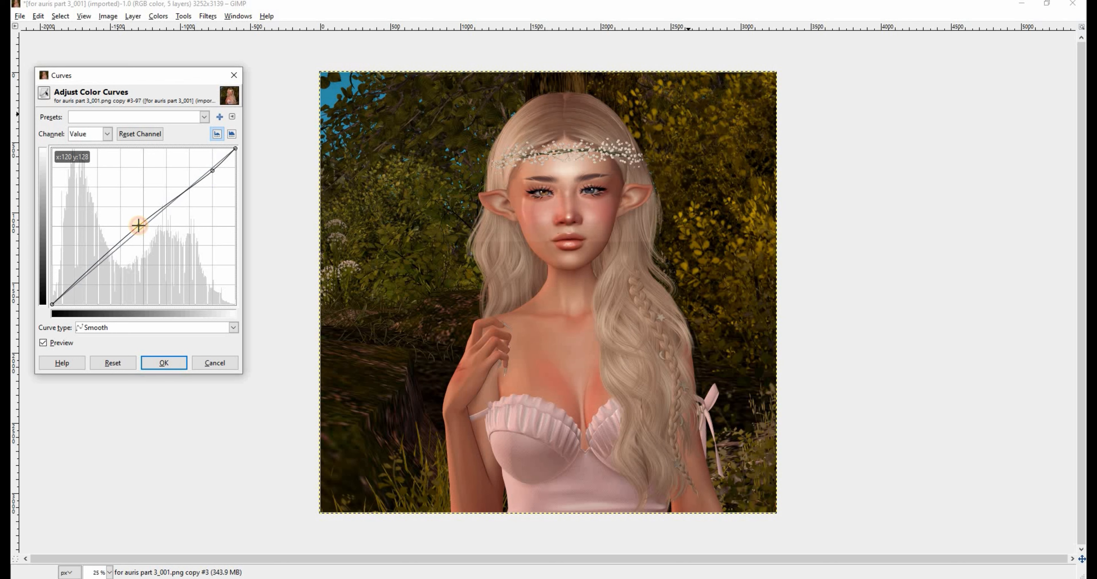
pyautogui.moveTo(142, 228); pyautogui.dragTo(145, 226)
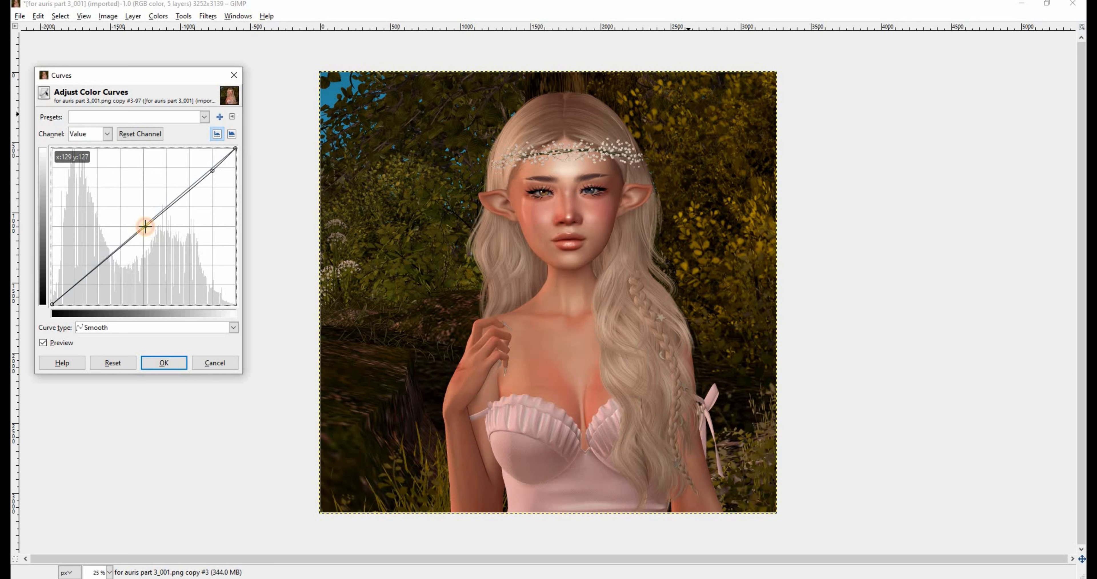
pyautogui.moveTo(72, 287); pyautogui.dragTo(77, 285)
pyautogui.click(163, 362)
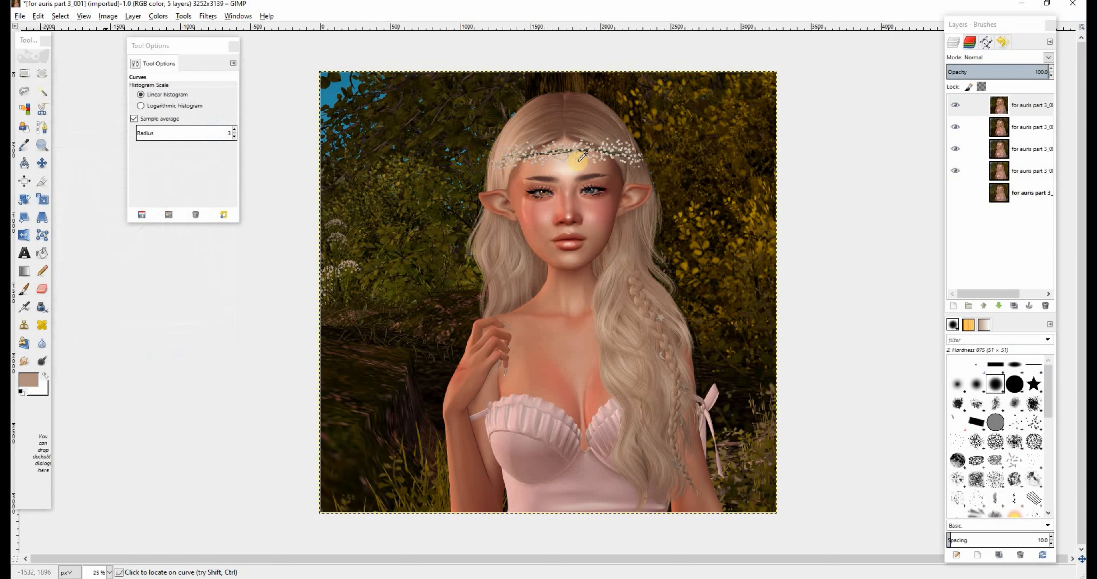
# Compare the original image with the merged and color-adjusted layers one at a time, finishing with all edited layers shown
pyautogui.click(954, 104)
pyautogui.click(955, 126)
pyautogui.click(954, 150)
pyautogui.click(955, 170)
pyautogui.click(956, 192)
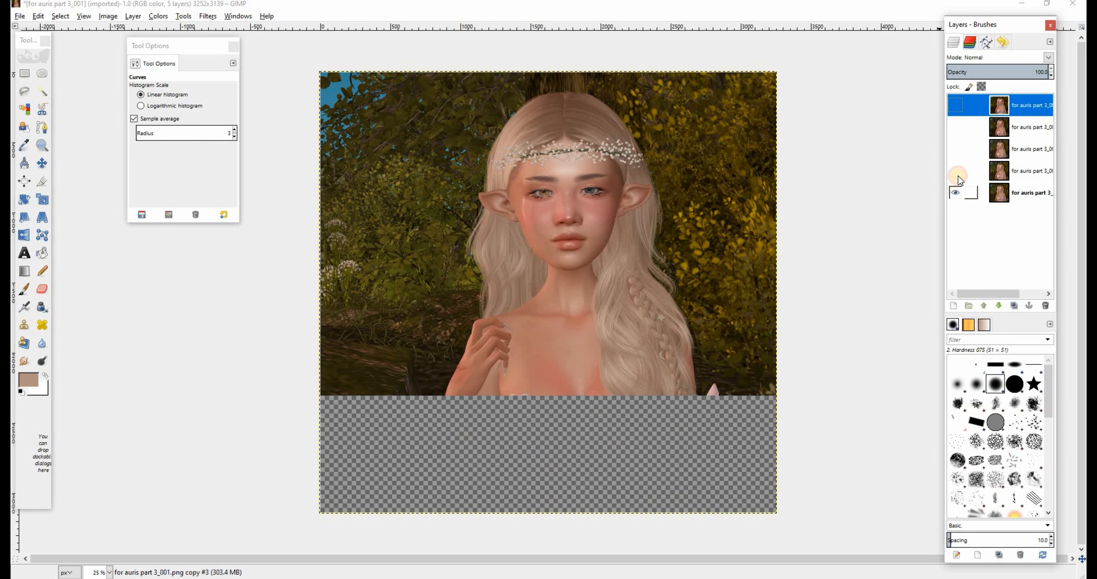
pyautogui.click(956, 170)
pyautogui.click(956, 170)
pyautogui.click(955, 170)
pyautogui.click(956, 170)
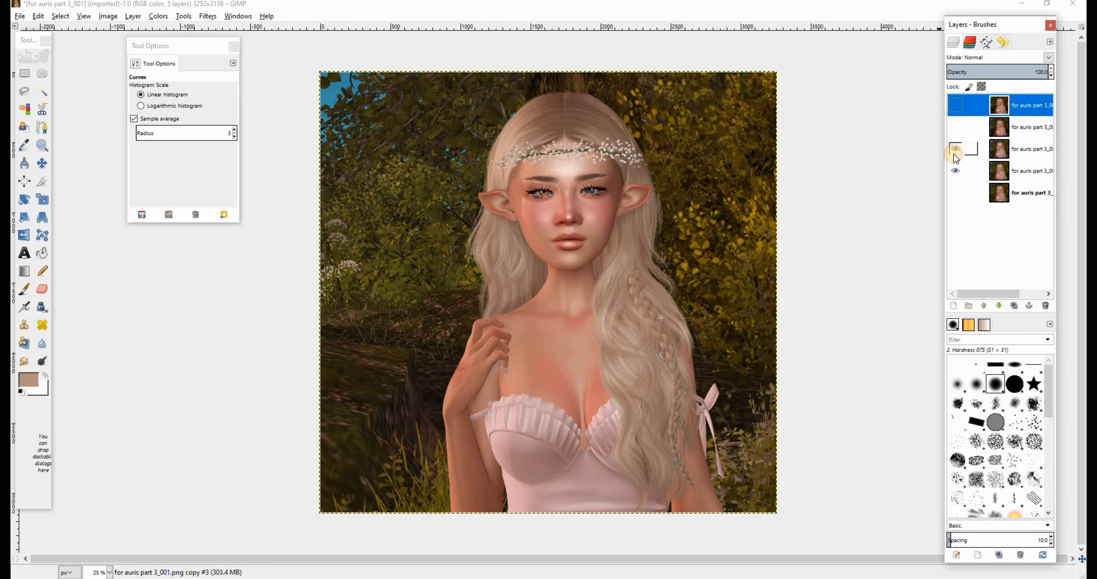
pyautogui.click(958, 129)
pyautogui.click(956, 105)
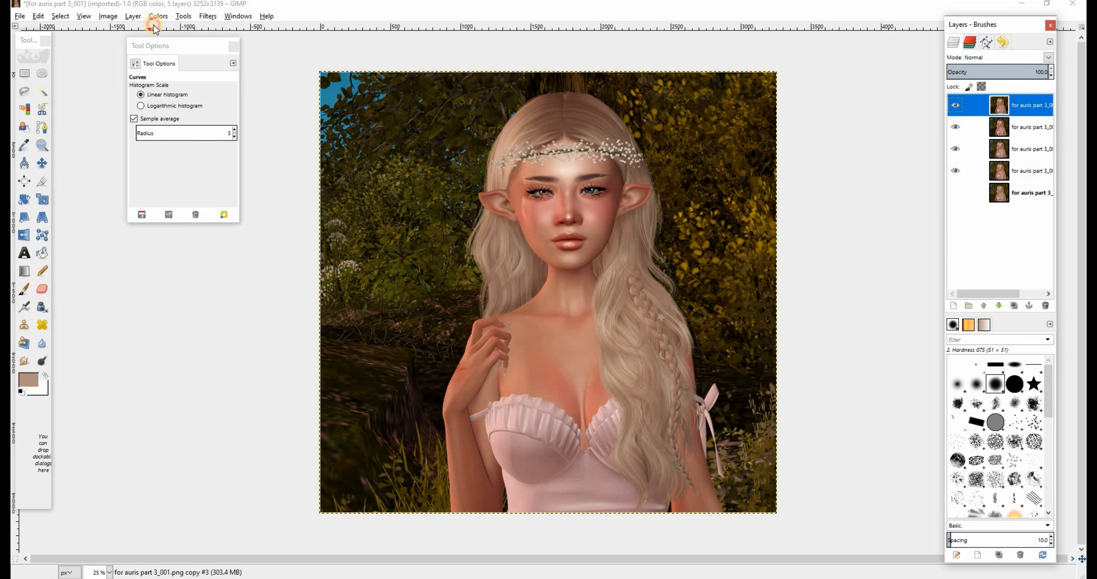
# Apply a second Curves adjustment to the top layer, slightly raising the upper midtones of the Value curve
pyautogui.click(155, 17)
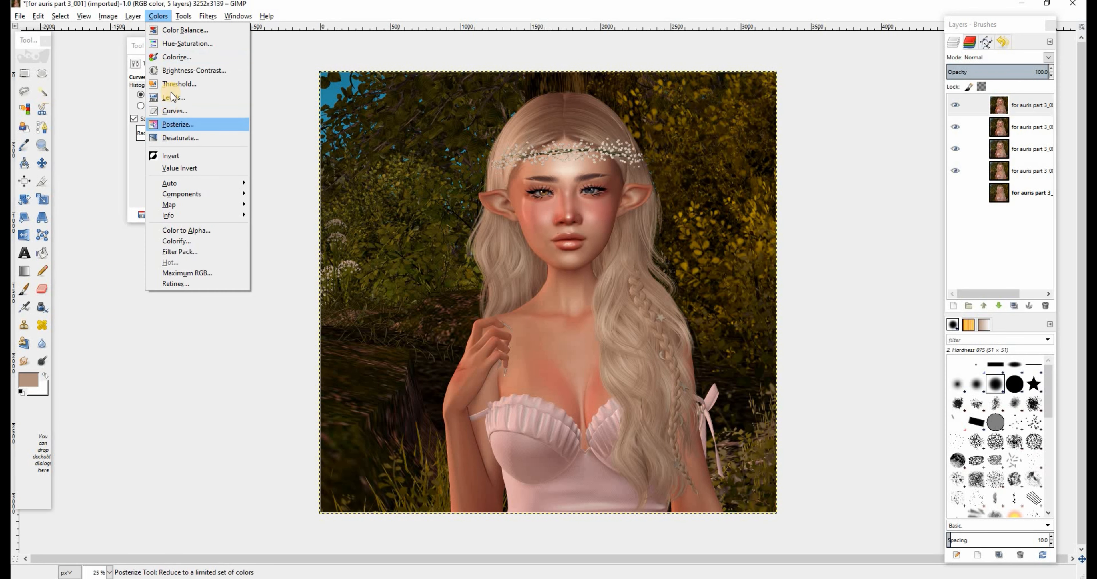
pyautogui.click(171, 111)
pyautogui.press('Tab')
pyautogui.click(159, 209)
pyautogui.moveTo(159, 209); pyautogui.dragTo(156, 210)
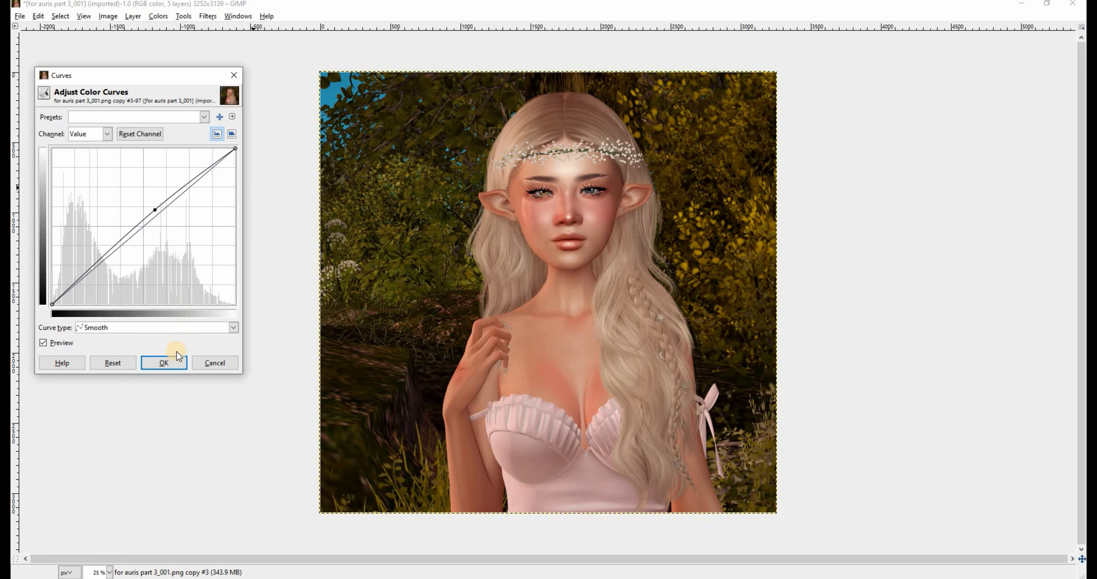
pyautogui.click(175, 359)
# Compare the curves result with the layer below by toggling its visibility and temporarily lowering its opacity, restoring it to 100
pyautogui.click(948, 108)
pyautogui.click(948, 108)
pyautogui.click(948, 108)
pyautogui.click(948, 108)
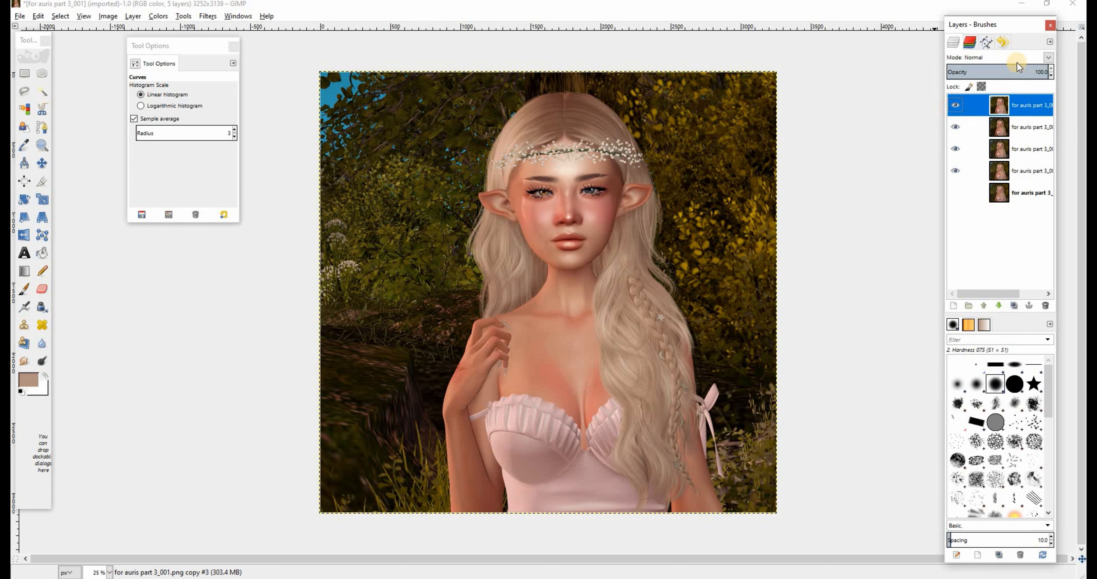
pyautogui.moveTo(995, 71); pyautogui.dragTo(905, 75)
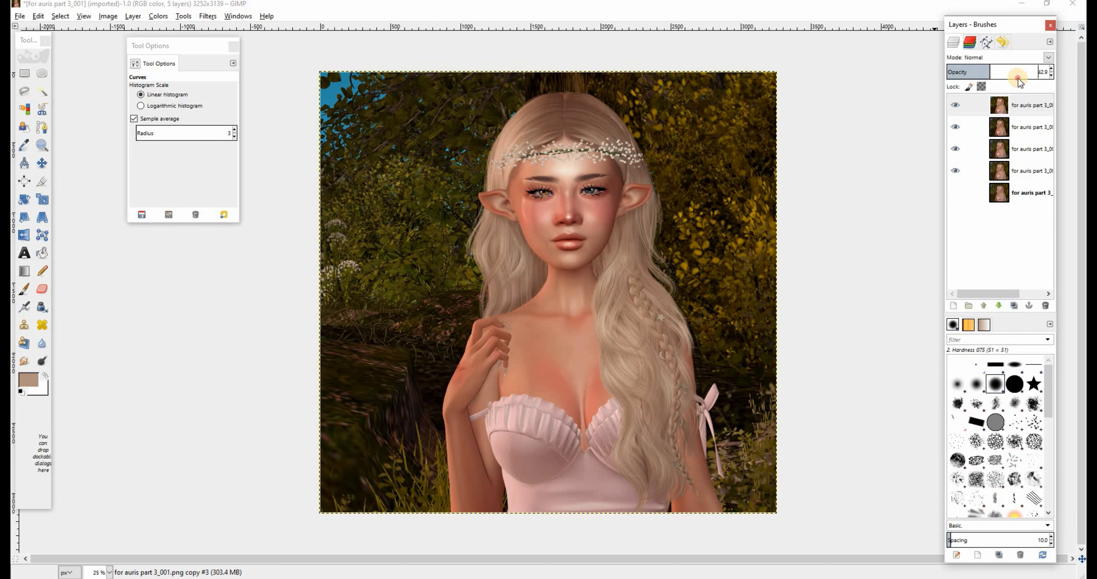
pyautogui.moveTo(938, 84); pyautogui.dragTo(1008, 70)
# Merge the curves layer down twice through the adjustment layers and compare the merged result with the layer below
pyautogui.rightClick(1016, 104)
pyautogui.click(952, 182)
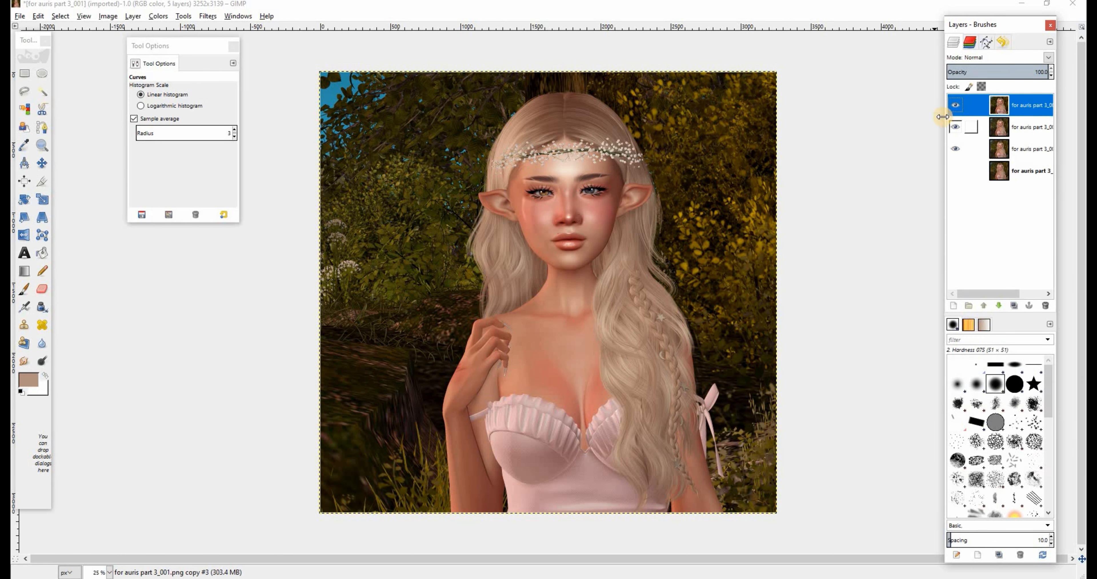
pyautogui.click(953, 111)
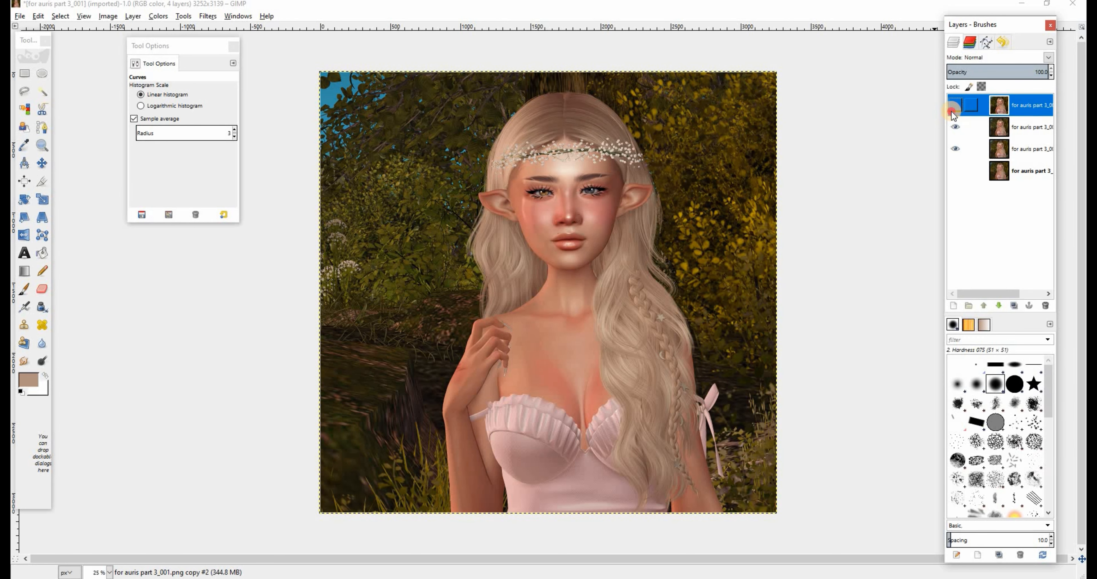
pyautogui.rightClick(1012, 107)
pyautogui.click(937, 191)
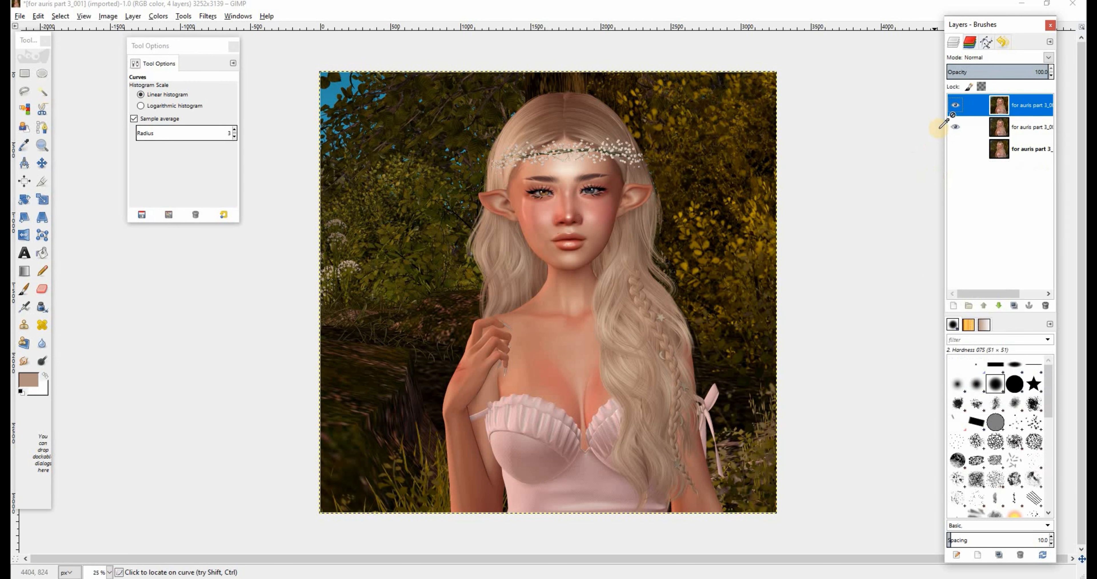
pyautogui.click(953, 112)
pyautogui.click(953, 111)
pyautogui.click(954, 112)
pyautogui.click(953, 112)
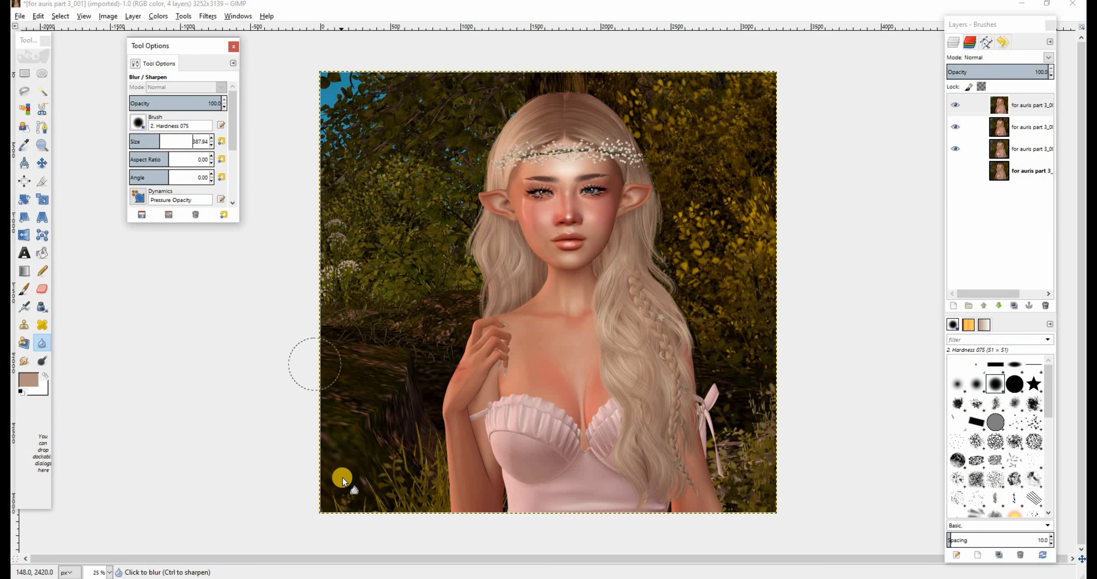
# Blur the dark background beside the arm and along the image's edges, enlarging the blur brush to about 641
pyautogui.moveTo(342, 477)
pyautogui.mouseDown()
pyautogui.moveTo(396, 485)
pyautogui.moveTo(355, 484)
pyautogui.moveTo(354, 430)
pyautogui.moveTo(396, 360)
pyautogui.moveTo(371, 306)
pyautogui.moveTo(333, 443)
pyautogui.mouseUp()
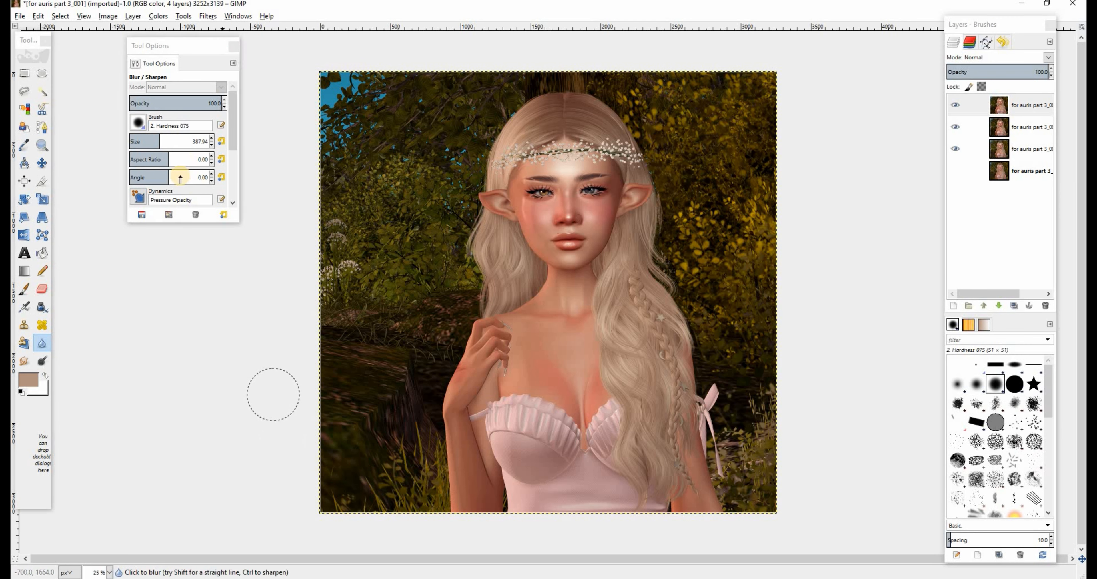
pyautogui.click(179, 139)
pyautogui.moveTo(416, 418)
pyautogui.mouseDown()
pyautogui.moveTo(337, 425)
pyautogui.moveTo(370, 404)
pyautogui.moveTo(355, 362)
pyautogui.moveTo(371, 327)
pyautogui.moveTo(416, 356)
pyautogui.moveTo(389, 374)
pyautogui.moveTo(377, 429)
pyautogui.moveTo(386, 495)
pyautogui.moveTo(400, 493)
pyautogui.moveTo(336, 459)
pyautogui.mouseUp()
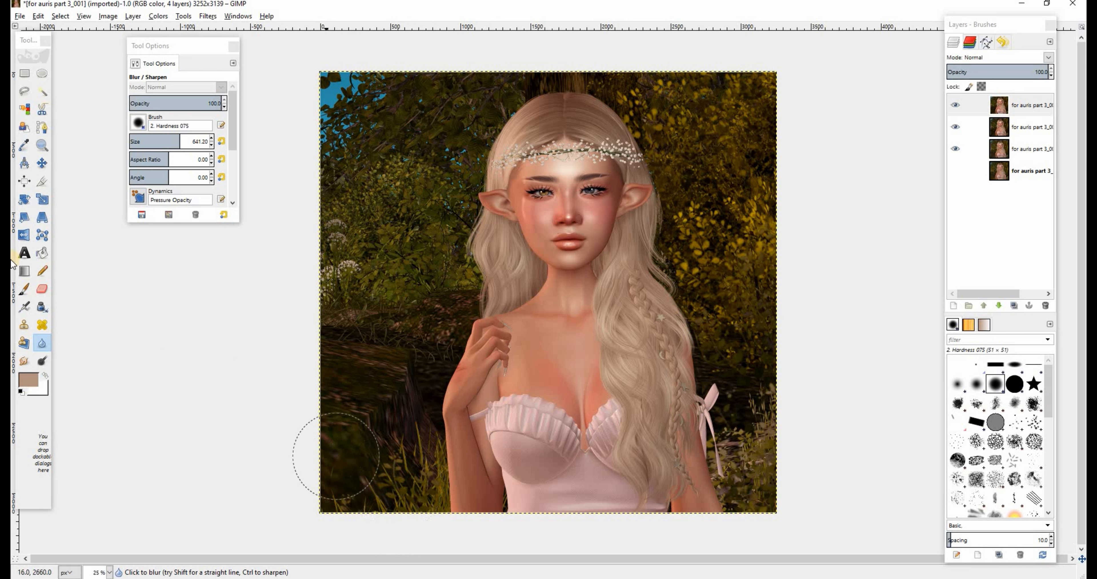
pyautogui.moveTo(232, 113)
pyautogui.mouseDown()
pyautogui.moveTo(234, 215)
pyautogui.moveTo(301, 215)
pyautogui.mouseUp()
pyautogui.moveTo(189, 199); pyautogui.dragTo(293, 75)
pyautogui.moveTo(327, 353)
pyautogui.mouseDown()
pyautogui.moveTo(360, 460)
pyautogui.moveTo(379, 383)
pyautogui.moveTo(345, 318)
pyautogui.moveTo(384, 510)
pyautogui.mouseUp()
pyautogui.moveTo(767, 486)
pyautogui.mouseDown()
pyautogui.moveTo(753, 445)
pyautogui.moveTo(768, 416)
pyautogui.moveTo(770, 466)
pyautogui.moveTo(784, 397)
pyautogui.moveTo(823, 321)
pyautogui.moveTo(814, 79)
pyautogui.mouseUp()
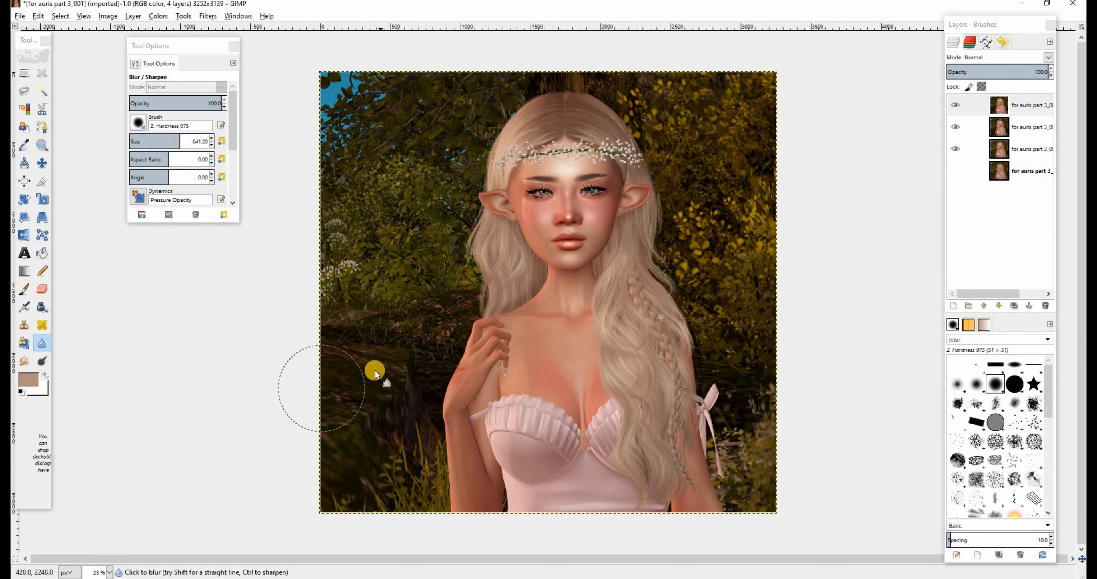
pyautogui.moveTo(408, 497); pyautogui.dragTo(415, 480)
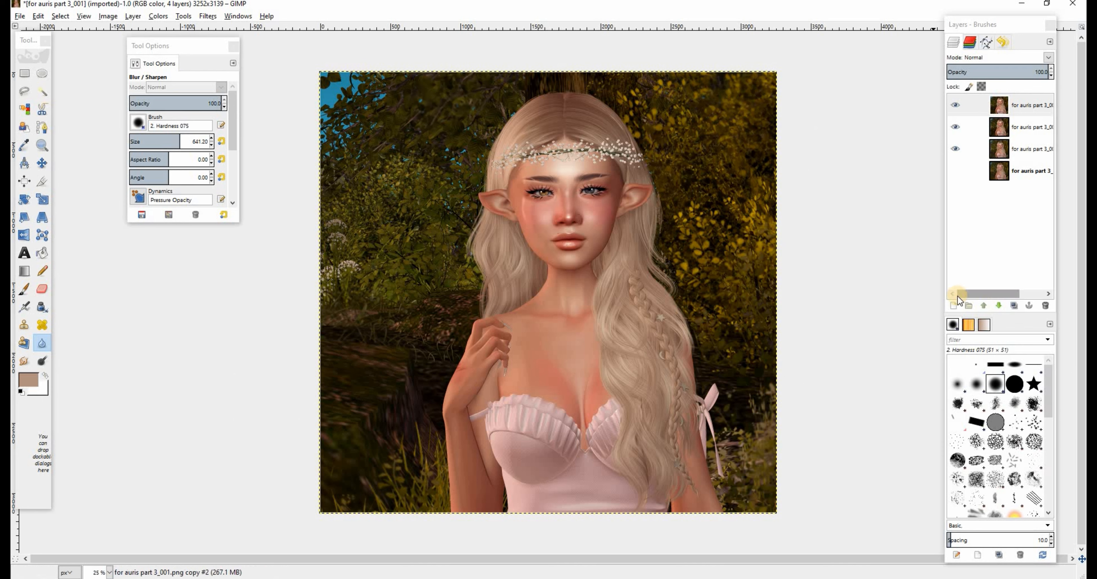
# Add a new transparent layer and set the foreground color to black (000000)
pyautogui.click(952, 305)
pyautogui.click(547, 370)
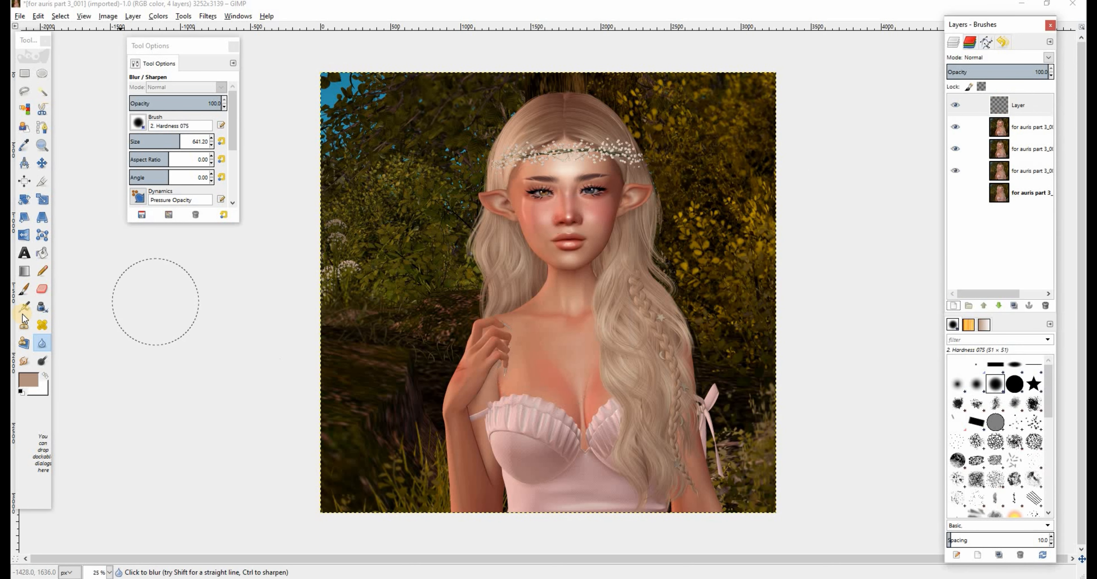
pyautogui.click(27, 376)
pyautogui.moveTo(483, 309); pyautogui.dragTo(399, 359)
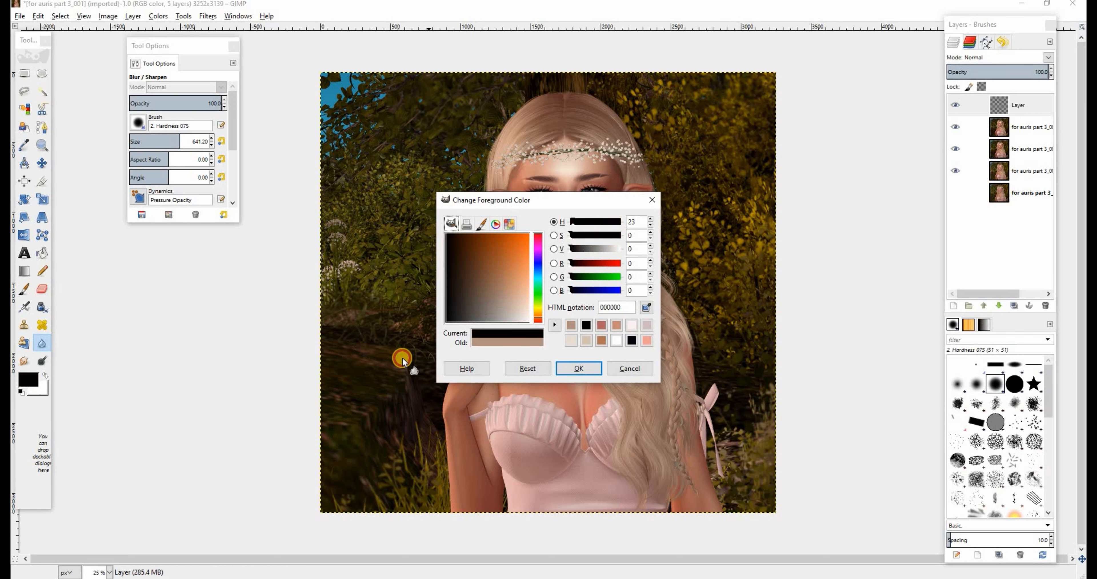
pyautogui.click(579, 368)
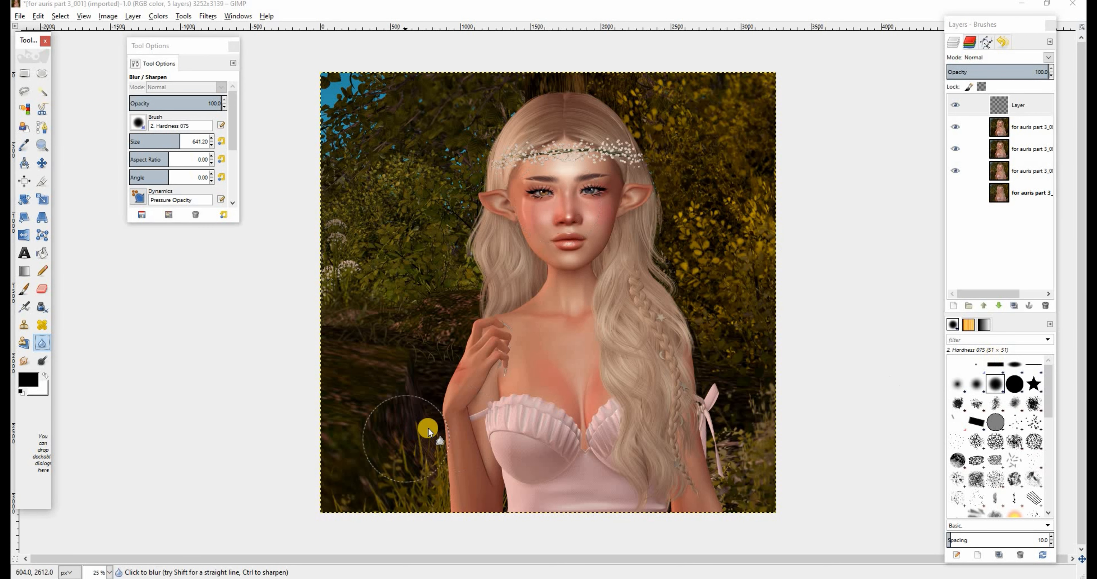
# Airbrush black shadows over the lower background on both sides of the figure with a brush size of about 282
pyautogui.click(24, 306)
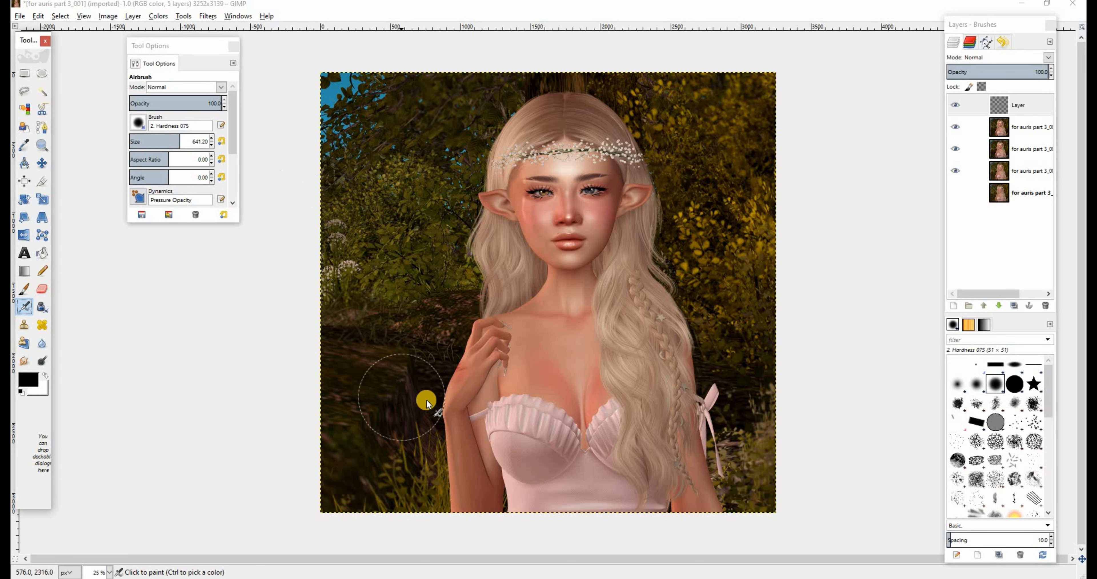
pyautogui.click(149, 137)
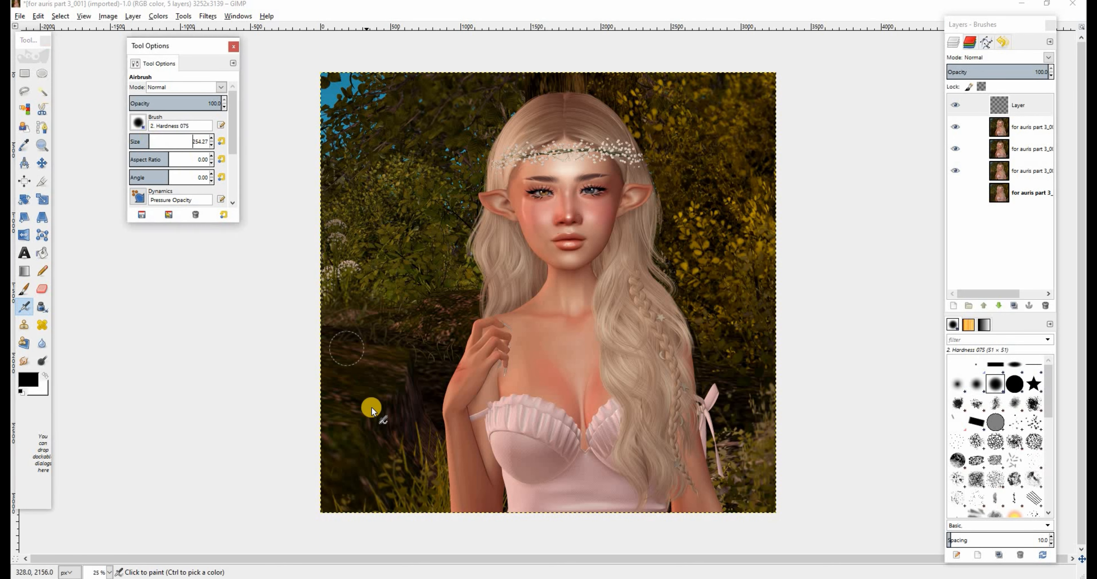
pyautogui.click(151, 141)
pyautogui.moveTo(408, 412)
pyautogui.mouseDown()
pyautogui.moveTo(354, 502)
pyautogui.moveTo(437, 417)
pyautogui.moveTo(369, 512)
pyautogui.moveTo(432, 462)
pyautogui.moveTo(420, 497)
pyautogui.moveTo(430, 439)
pyautogui.moveTo(420, 385)
pyautogui.moveTo(325, 499)
pyautogui.moveTo(403, 416)
pyautogui.moveTo(337, 455)
pyautogui.mouseUp()
pyautogui.moveTo(356, 473)
pyautogui.mouseDown()
pyautogui.moveTo(378, 452)
pyautogui.moveTo(365, 499)
pyautogui.moveTo(346, 504)
pyautogui.moveTo(371, 506)
pyautogui.moveTo(321, 459)
pyautogui.moveTo(393, 473)
pyautogui.moveTo(429, 428)
pyautogui.moveTo(379, 506)
pyautogui.moveTo(356, 489)
pyautogui.moveTo(324, 493)
pyautogui.moveTo(352, 379)
pyautogui.moveTo(330, 325)
pyautogui.moveTo(388, 333)
pyautogui.moveTo(323, 327)
pyautogui.moveTo(432, 348)
pyautogui.moveTo(352, 335)
pyautogui.mouseUp()
pyautogui.moveTo(707, 357)
pyautogui.mouseDown()
pyautogui.moveTo(727, 377)
pyautogui.moveTo(726, 401)
pyautogui.moveTo(754, 413)
pyautogui.moveTo(781, 392)
pyautogui.moveTo(712, 361)
pyautogui.moveTo(741, 408)
pyautogui.moveTo(763, 383)
pyautogui.mouseUp()
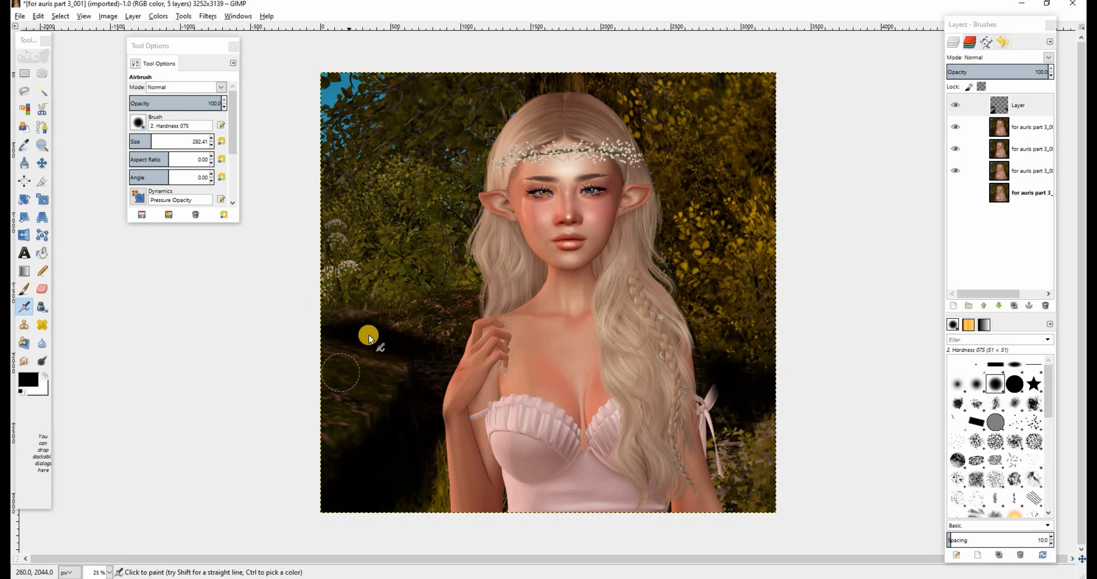
pyautogui.moveTo(411, 303)
pyautogui.mouseDown()
pyautogui.moveTo(445, 298)
pyautogui.moveTo(450, 276)
pyautogui.moveTo(475, 291)
pyautogui.mouseUp()
# Set the shadow layer's blend mode to Overlay and its opacity to 22
pyautogui.click(1048, 58)
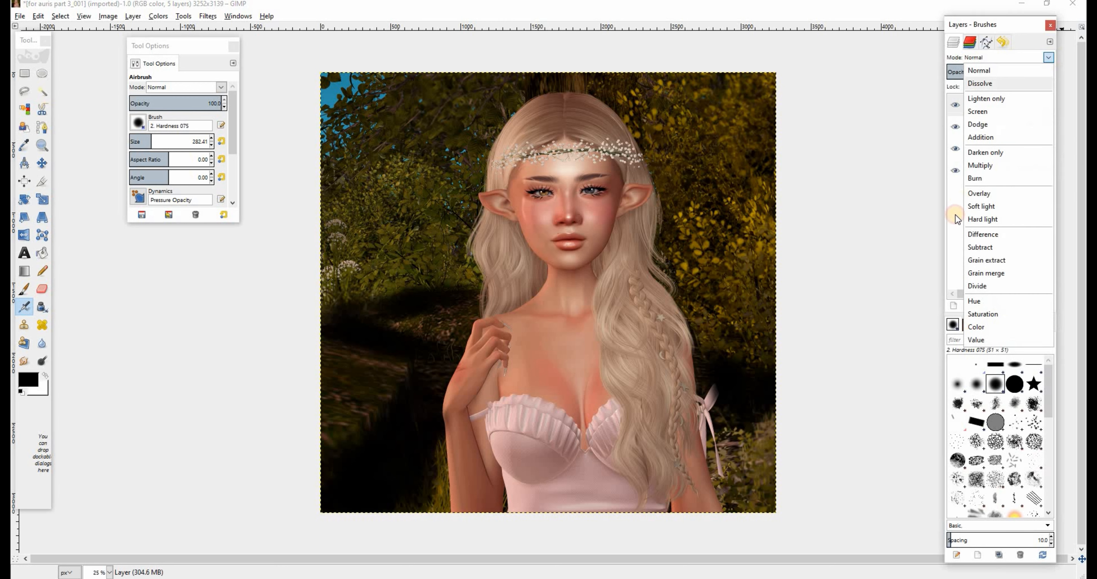
pyautogui.click(1002, 194)
pyautogui.moveTo(1000, 64)
pyautogui.mouseDown()
pyautogui.moveTo(873, 93)
pyautogui.moveTo(940, 90)
pyautogui.mouseUp()
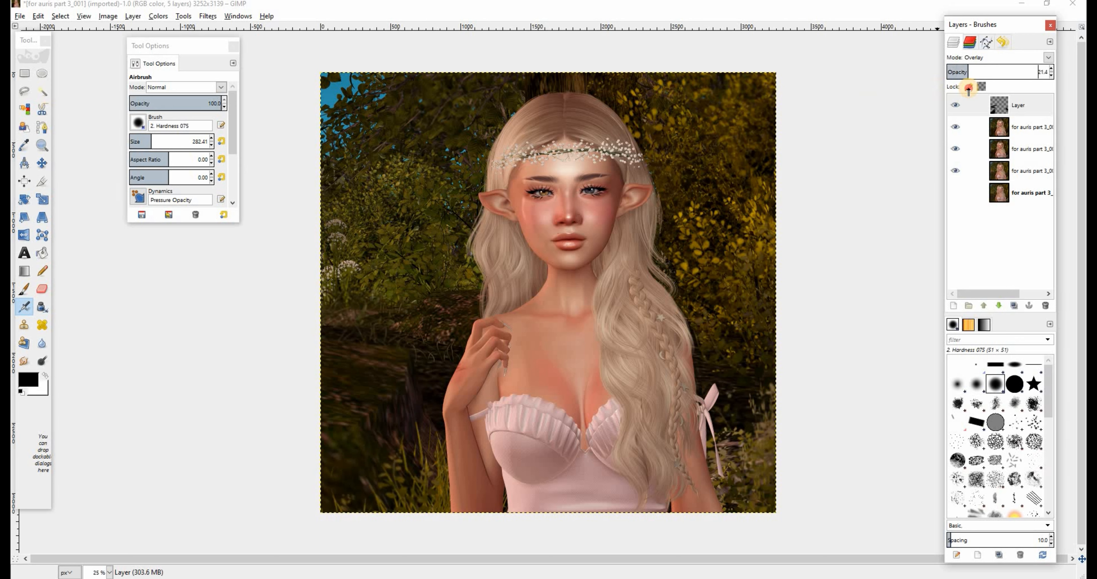
pyautogui.click(959, 106)
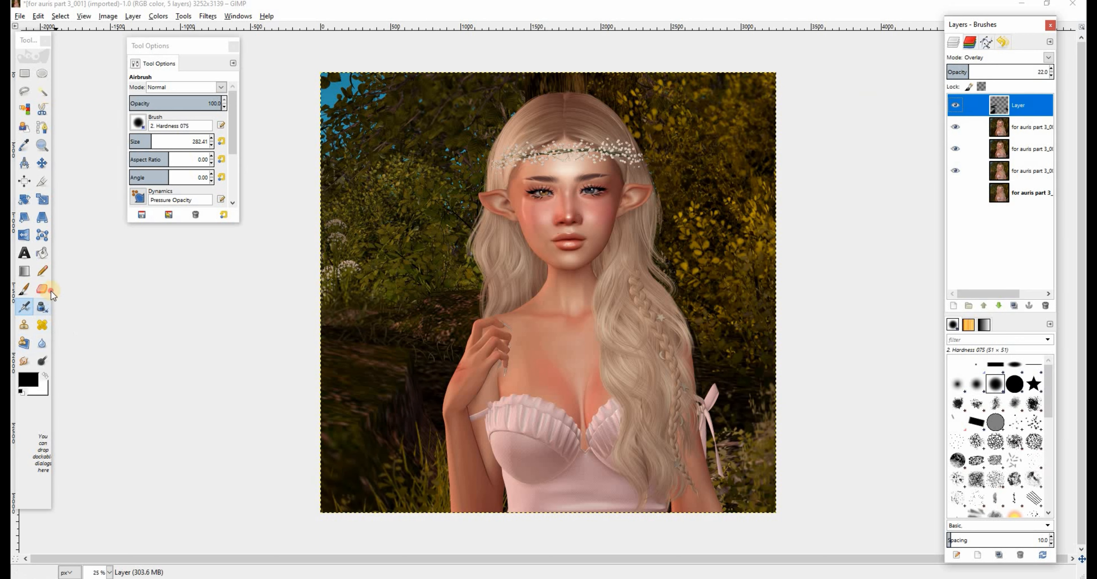
# Erase the shadow paint along the grassy path edge beside the figure's raised hand and compare with the layer hidden
pyautogui.click(41, 289)
pyautogui.moveTo(439, 303)
pyautogui.mouseDown()
pyautogui.moveTo(371, 309)
pyautogui.moveTo(412, 315)
pyautogui.moveTo(362, 312)
pyautogui.mouseUp()
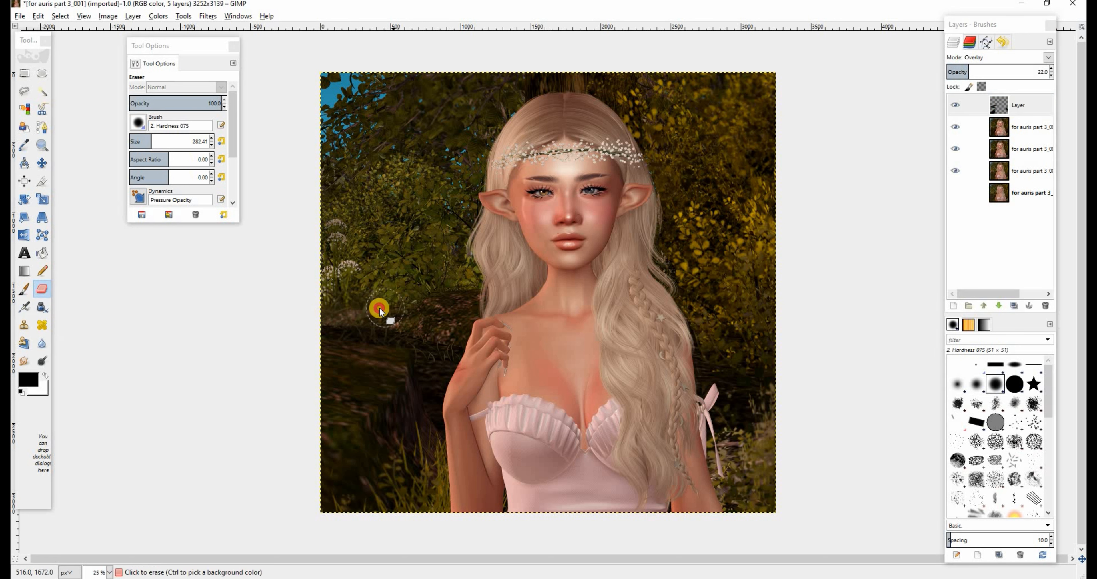
pyautogui.click(956, 105)
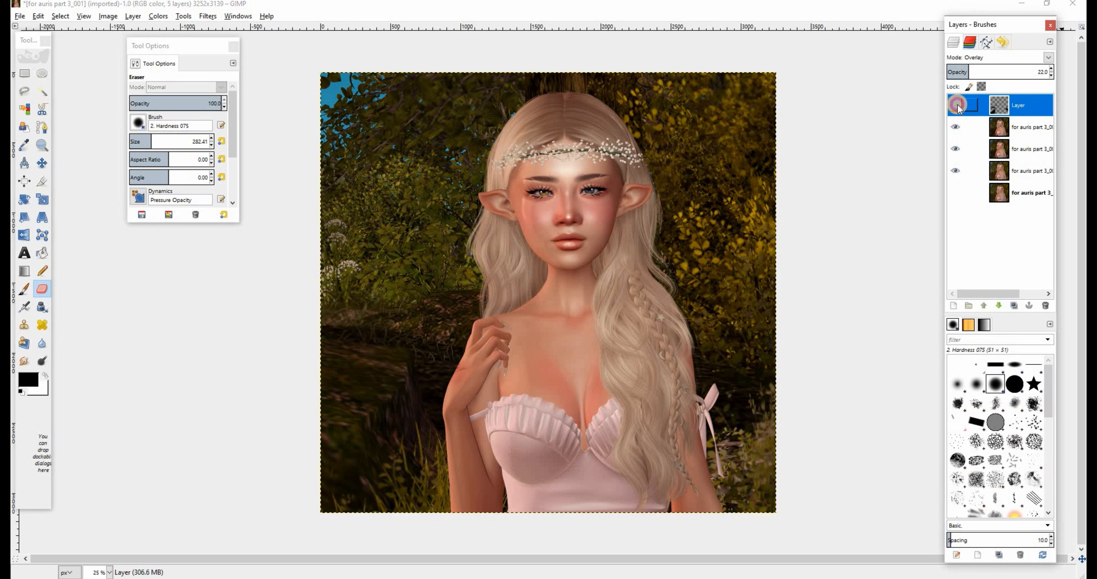
pyautogui.click(956, 105)
# Add a new transparent layer and airbrush white highlights over the background on the raised-hand side of the figure
pyautogui.click(954, 305)
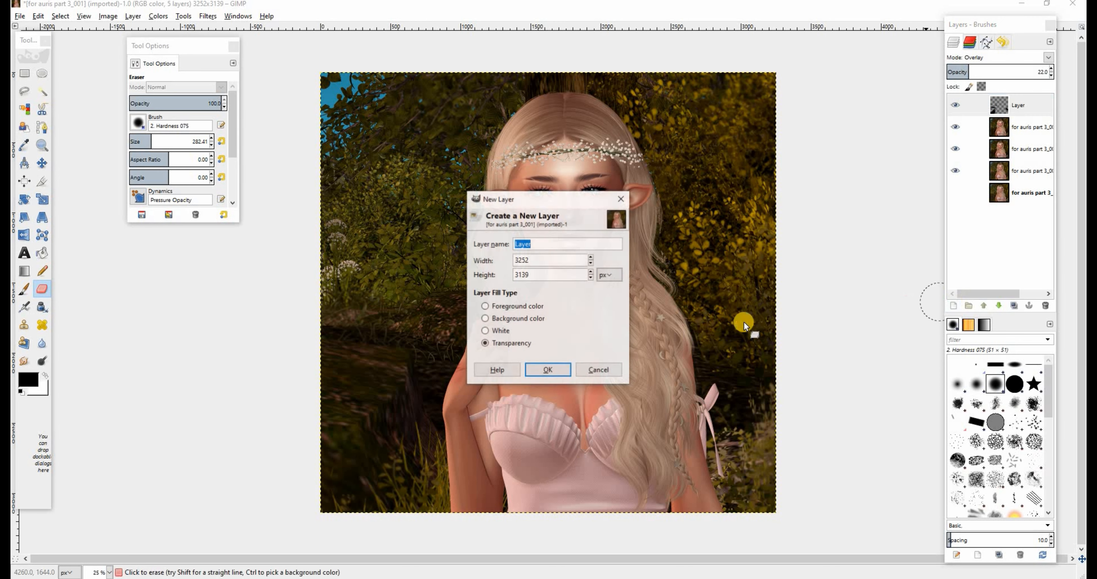
pyautogui.click(548, 368)
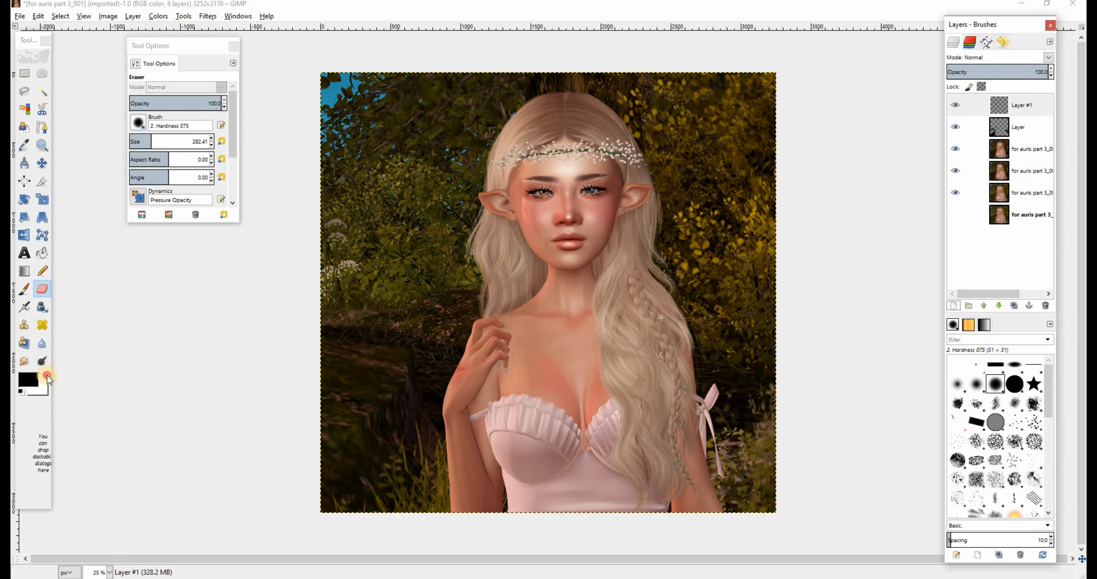
pyautogui.click(45, 375)
pyautogui.click(25, 307)
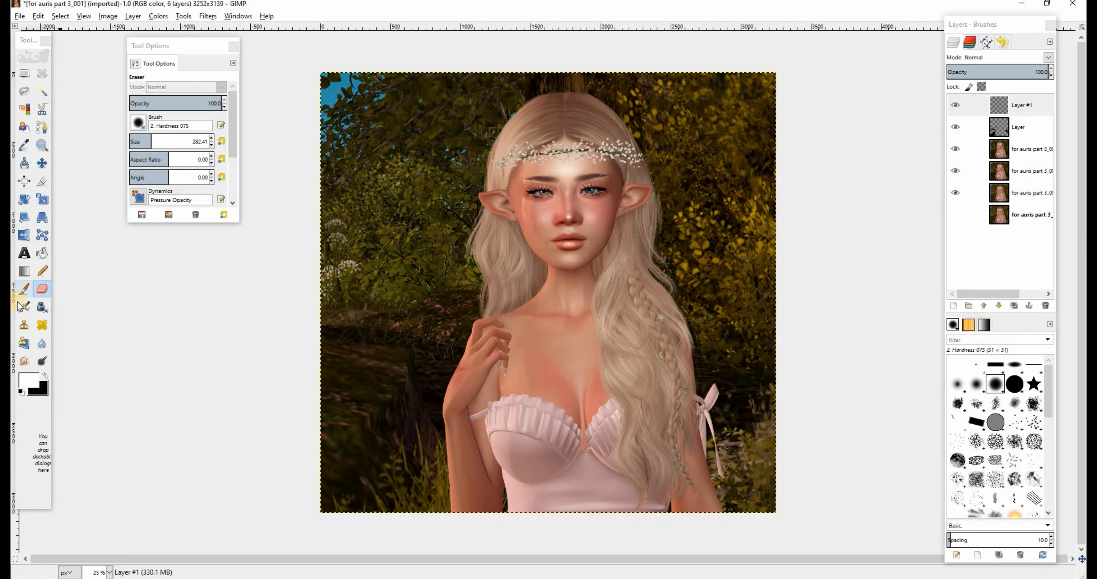
pyautogui.moveTo(335, 350)
pyautogui.mouseDown()
pyautogui.moveTo(393, 361)
pyautogui.moveTo(344, 414)
pyautogui.moveTo(326, 413)
pyautogui.mouseUp()
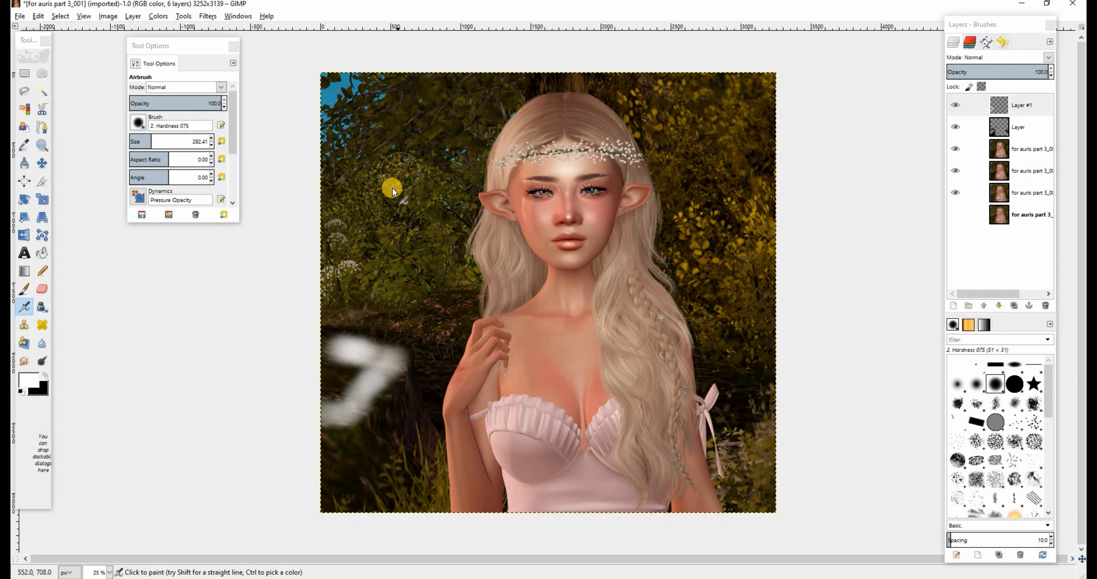
pyautogui.moveTo(355, 238)
pyautogui.mouseDown()
pyautogui.moveTo(334, 220)
pyautogui.moveTo(365, 146)
pyautogui.mouseUp()
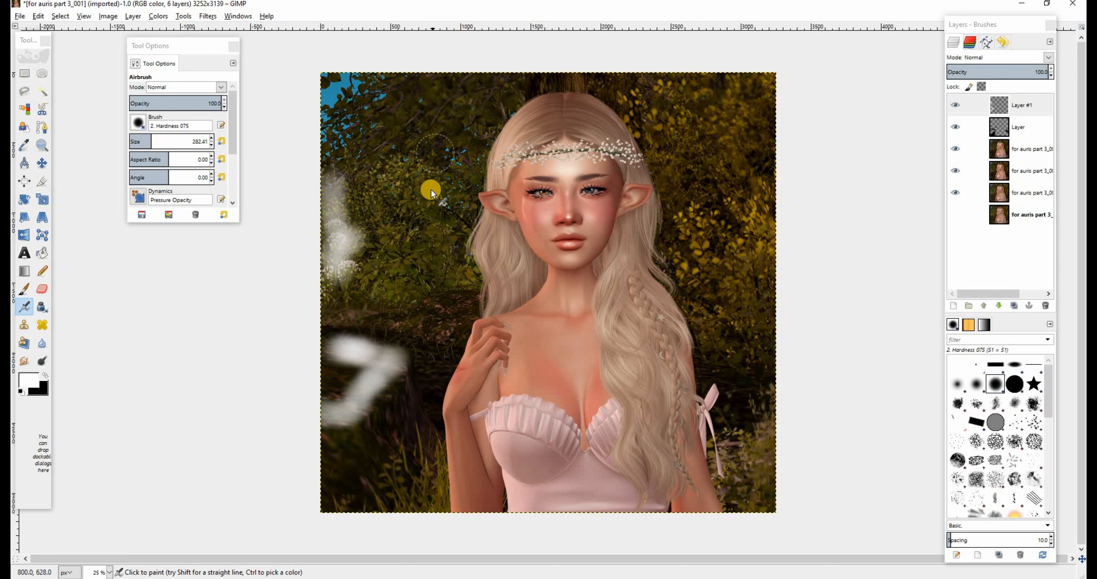
pyautogui.moveTo(413, 179); pyautogui.dragTo(389, 168)
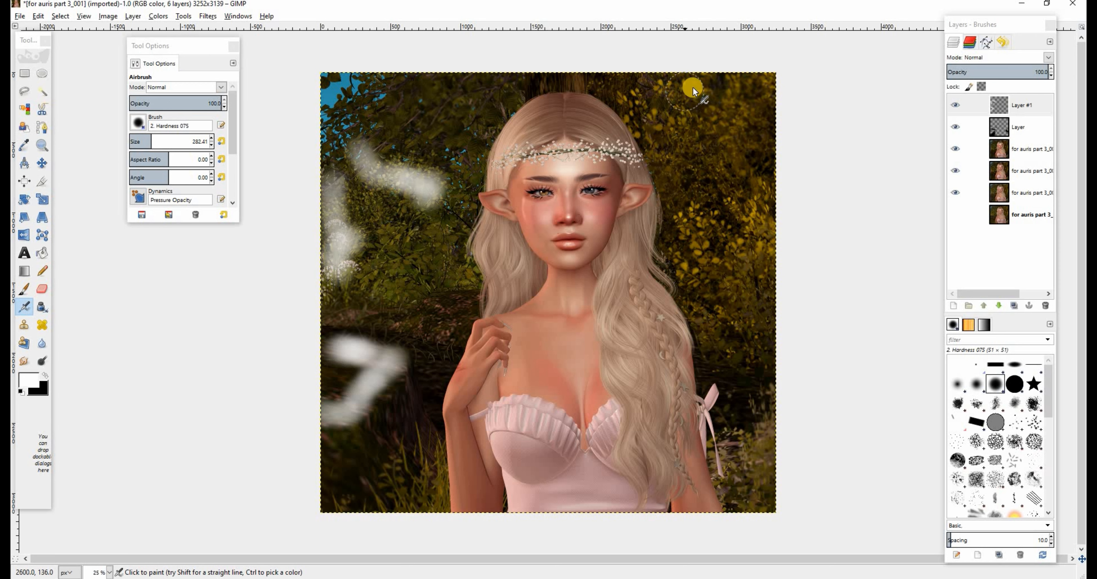
# Smudge the white highlight strokes to soften and spread them into the foliage and lower background
pyautogui.click(22, 361)
pyautogui.moveTo(361, 259); pyautogui.dragTo(380, 269)
pyautogui.moveTo(344, 217)
pyautogui.mouseDown()
pyautogui.moveTo(353, 216)
pyautogui.moveTo(347, 227)
pyautogui.moveTo(367, 252)
pyautogui.moveTo(361, 285)
pyautogui.moveTo(384, 283)
pyautogui.mouseUp()
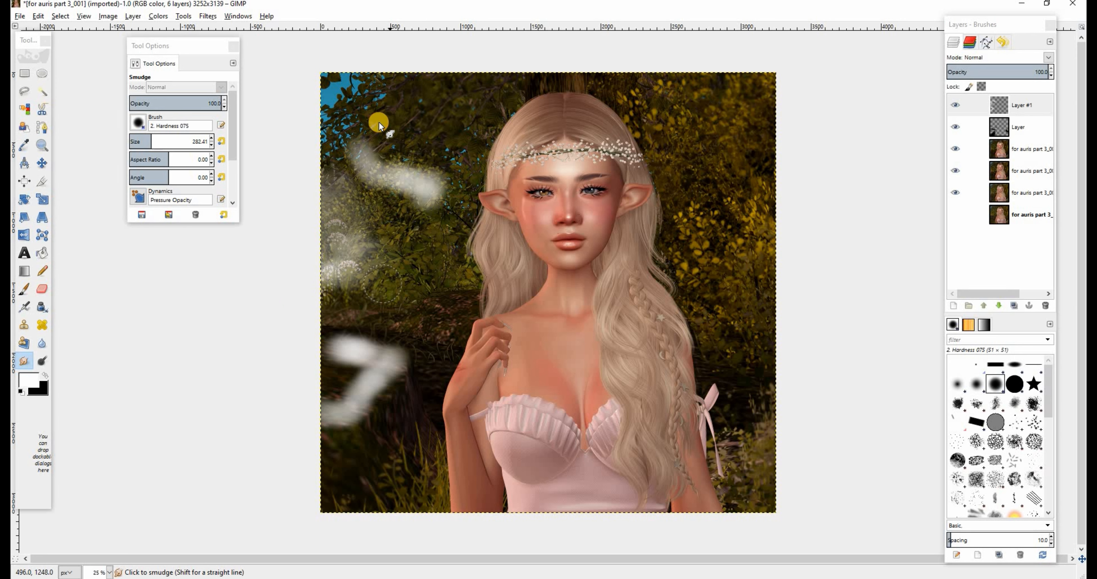
pyautogui.moveTo(361, 159)
pyautogui.mouseDown()
pyautogui.moveTo(374, 182)
pyautogui.moveTo(405, 174)
pyautogui.moveTo(417, 215)
pyautogui.moveTo(448, 211)
pyautogui.mouseUp()
pyautogui.click(356, 345)
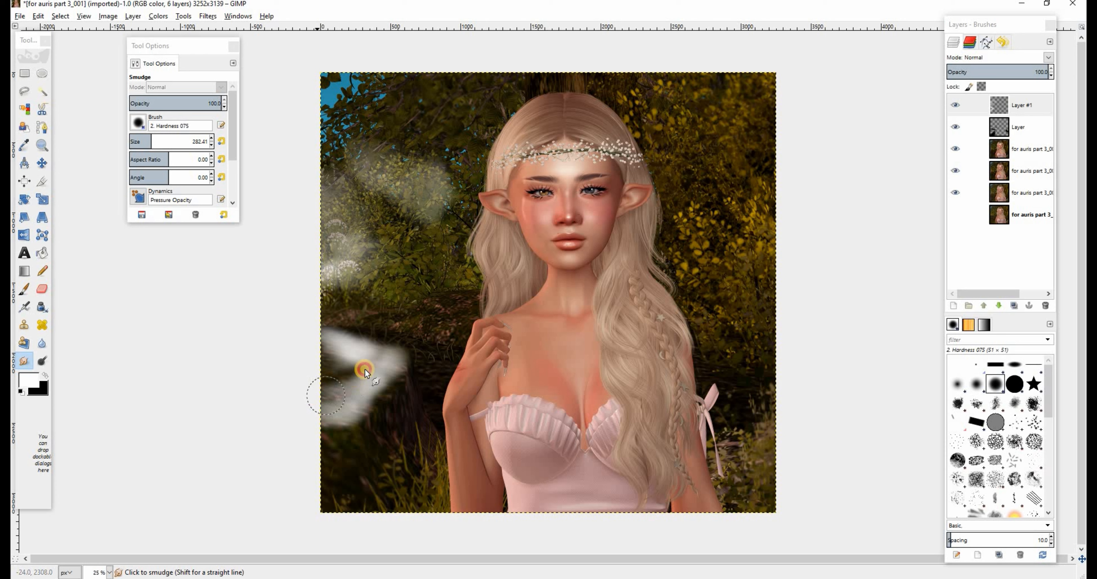
pyautogui.moveTo(352, 349); pyautogui.dragTo(345, 336)
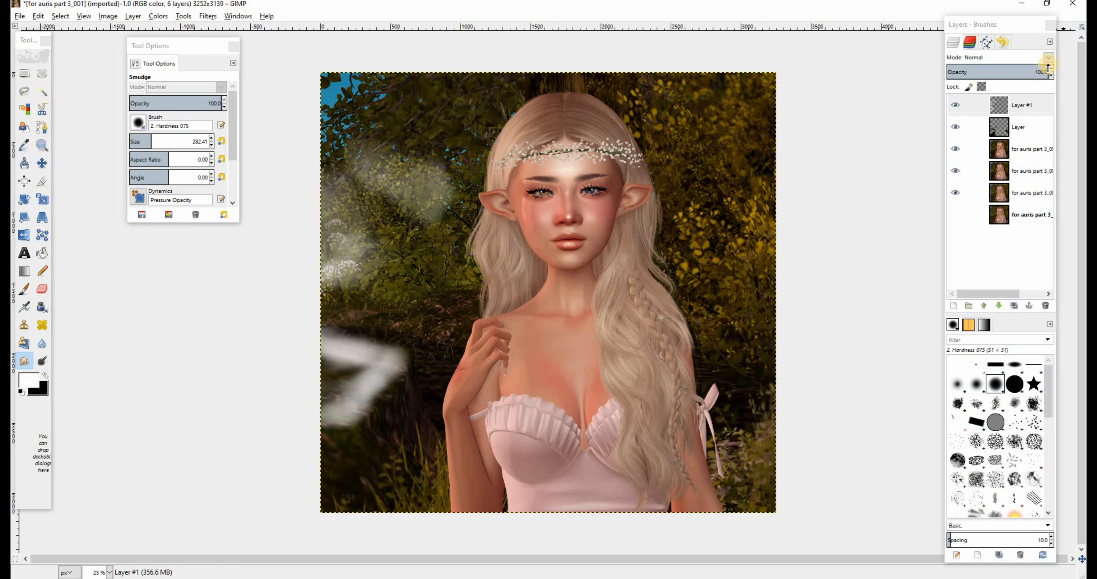
# Set the highlight layer's blend mode to Overlay, compare the image with it hidden, and smudge it further over the foliage
pyautogui.click(1052, 60)
pyautogui.click(977, 190)
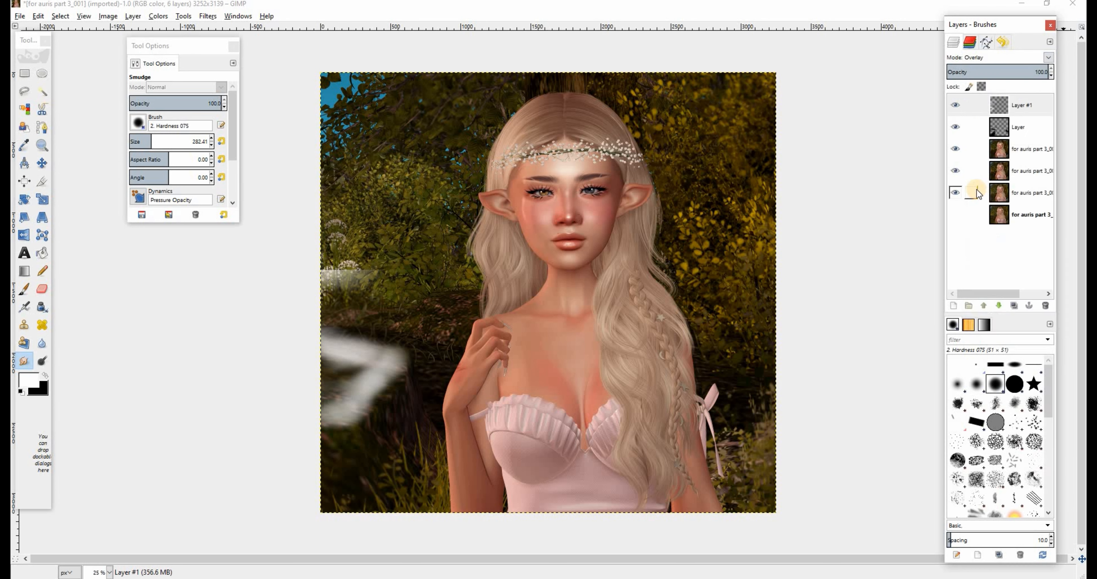
pyautogui.click(957, 105)
pyautogui.click(958, 104)
pyautogui.click(958, 105)
pyautogui.click(958, 105)
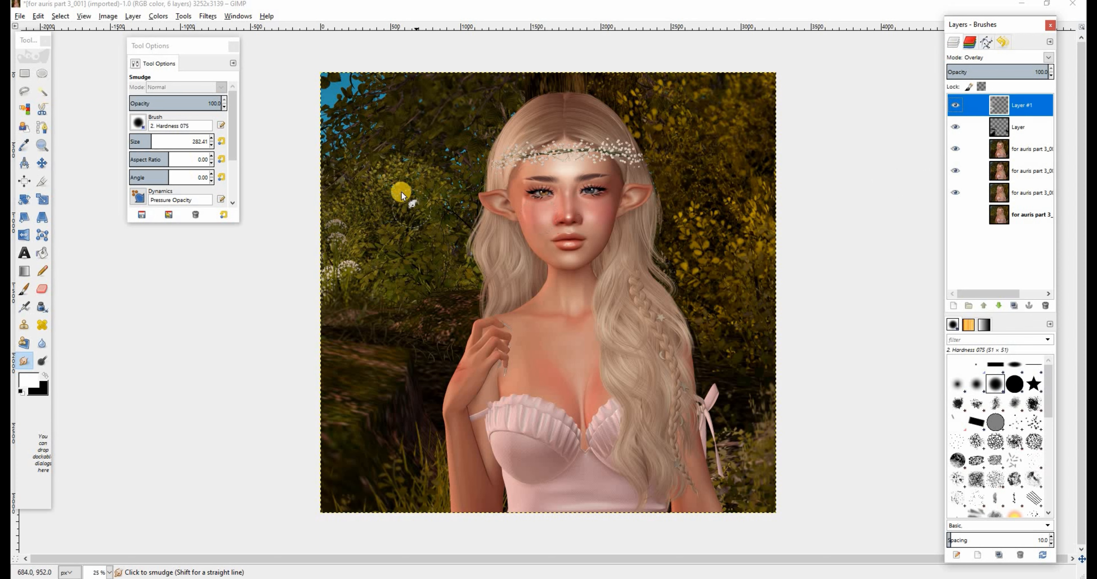
pyautogui.moveTo(394, 249)
pyautogui.mouseDown()
pyautogui.moveTo(411, 180)
pyautogui.moveTo(405, 220)
pyautogui.moveTo(423, 247)
pyautogui.mouseUp()
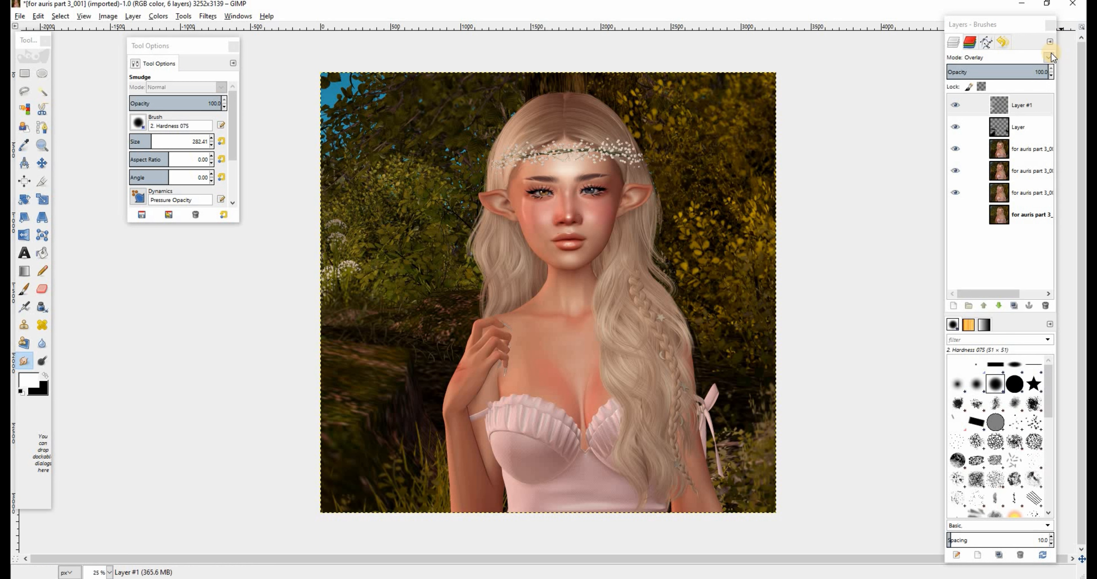
# Start opening an image as a layer and go to the #EFFECTS folder in Pictures
pyautogui.click(20, 16)
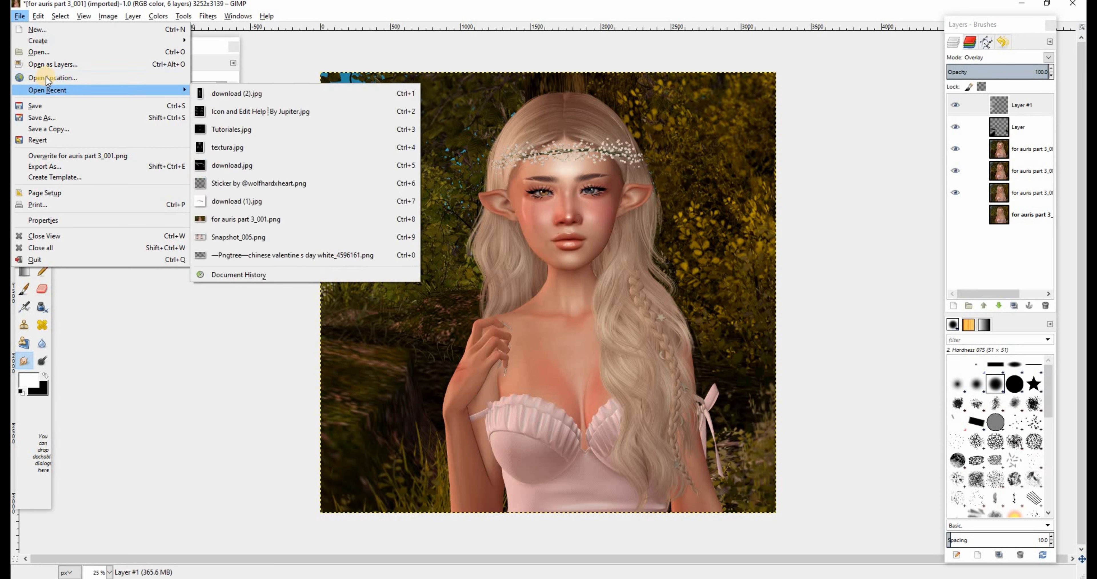
pyautogui.click(57, 63)
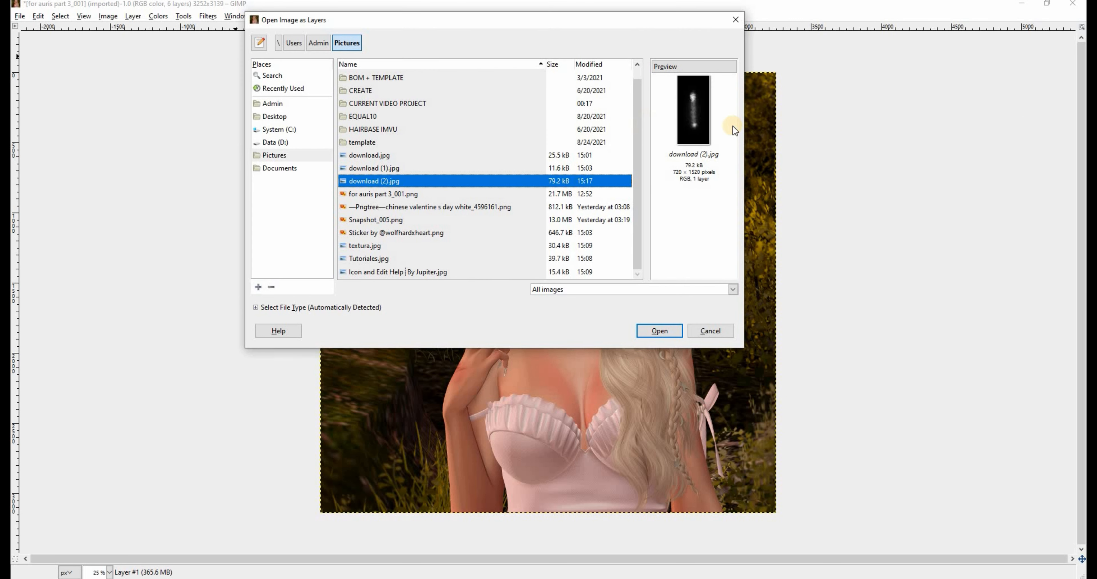
pyautogui.moveTo(635, 156); pyautogui.dragTo(633, 98)
pyautogui.doubleClick(344, 77)
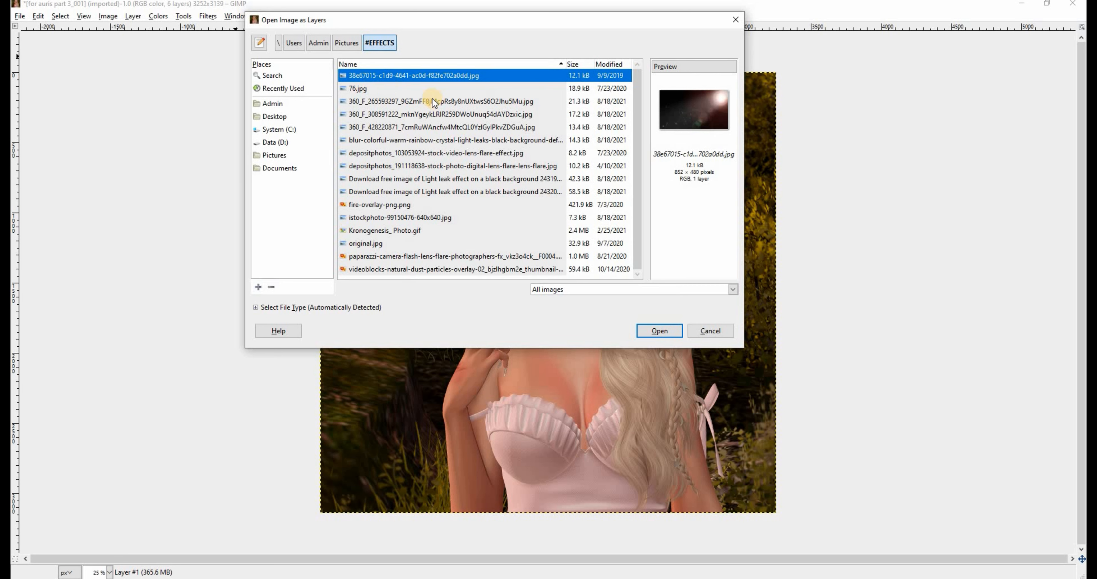
pyautogui.click(407, 87)
pyautogui.click(401, 102)
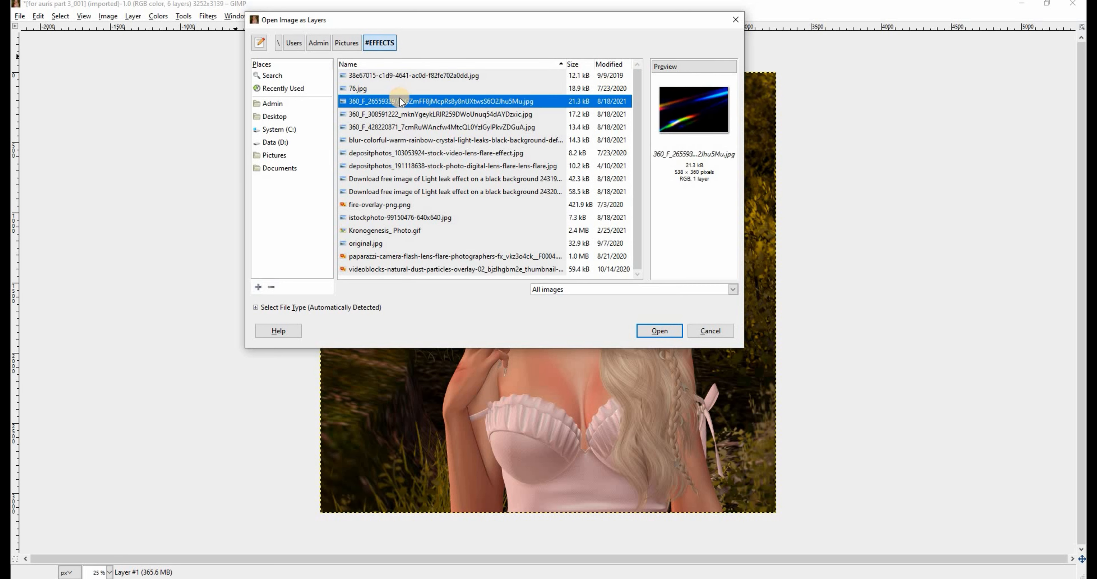
pyautogui.click(391, 113)
pyautogui.click(392, 127)
pyautogui.click(392, 139)
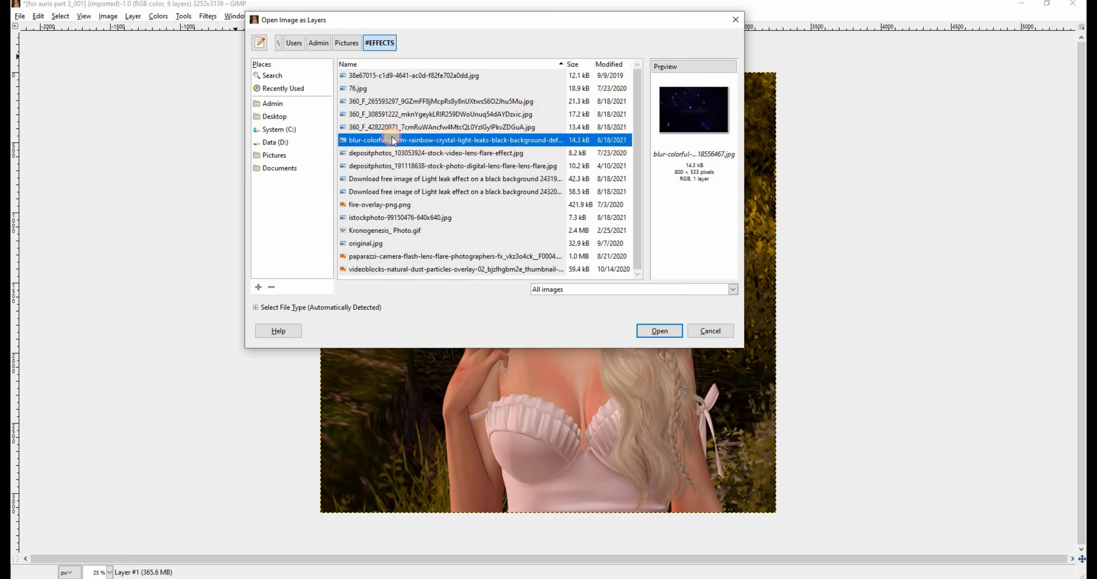
pyautogui.click(393, 154)
pyautogui.click(395, 167)
pyautogui.click(393, 180)
pyautogui.click(392, 191)
pyautogui.click(400, 217)
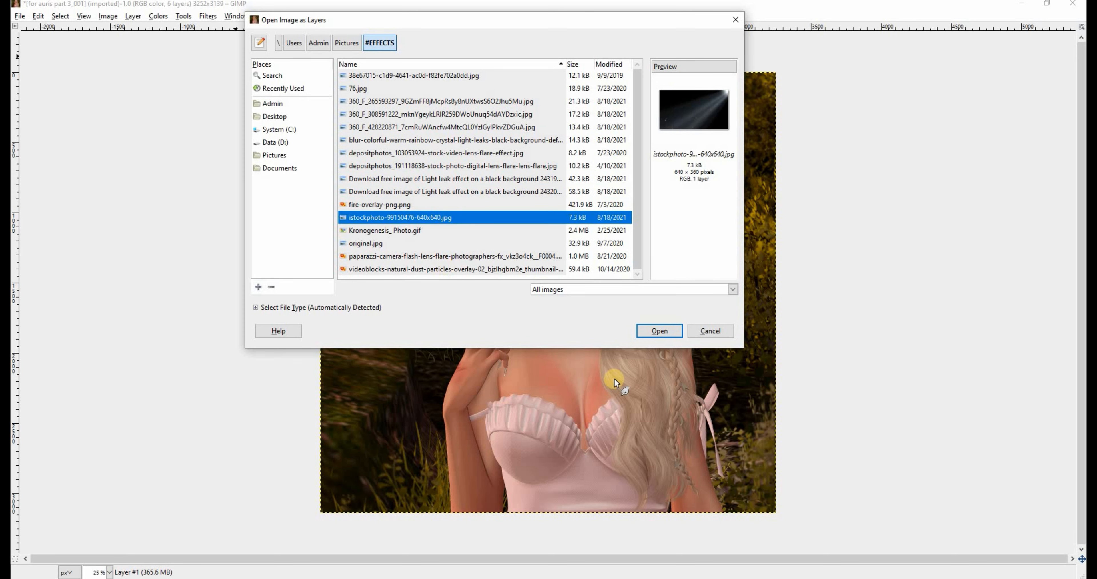
pyautogui.click(659, 330)
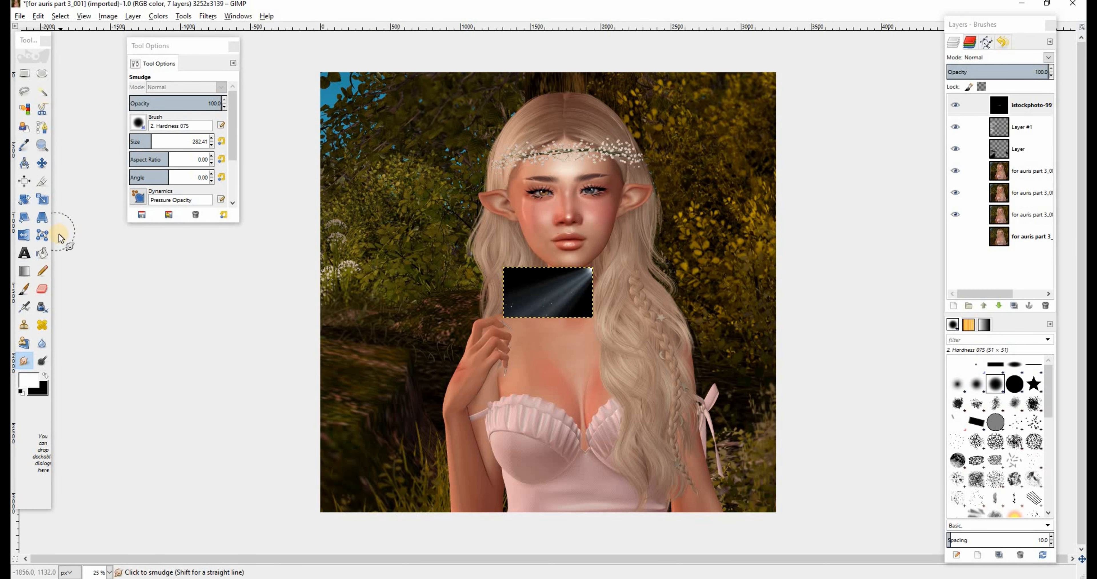
# Flip the light-ray layer horizontally and scale it up to cover the whole canvas
pyautogui.click(24, 235)
pyautogui.click(488, 279)
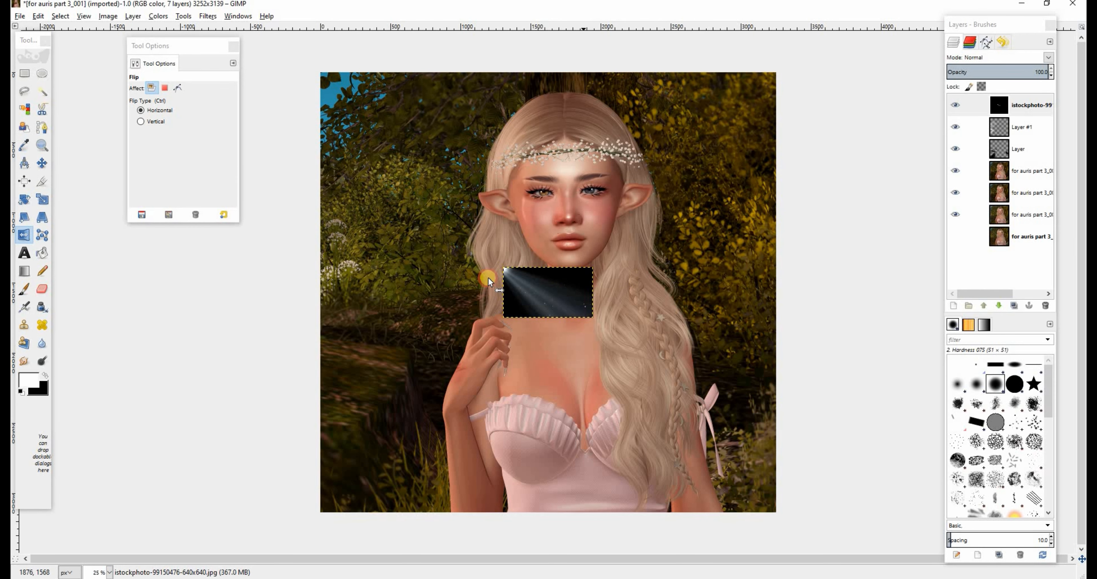
pyautogui.click(41, 199)
pyautogui.moveTo(503, 268); pyautogui.dragTo(362, 108)
pyautogui.click(84, 304)
pyautogui.moveTo(224, 137); pyautogui.dragTo(322, 103)
pyautogui.moveTo(617, 372); pyautogui.dragTo(776, 519)
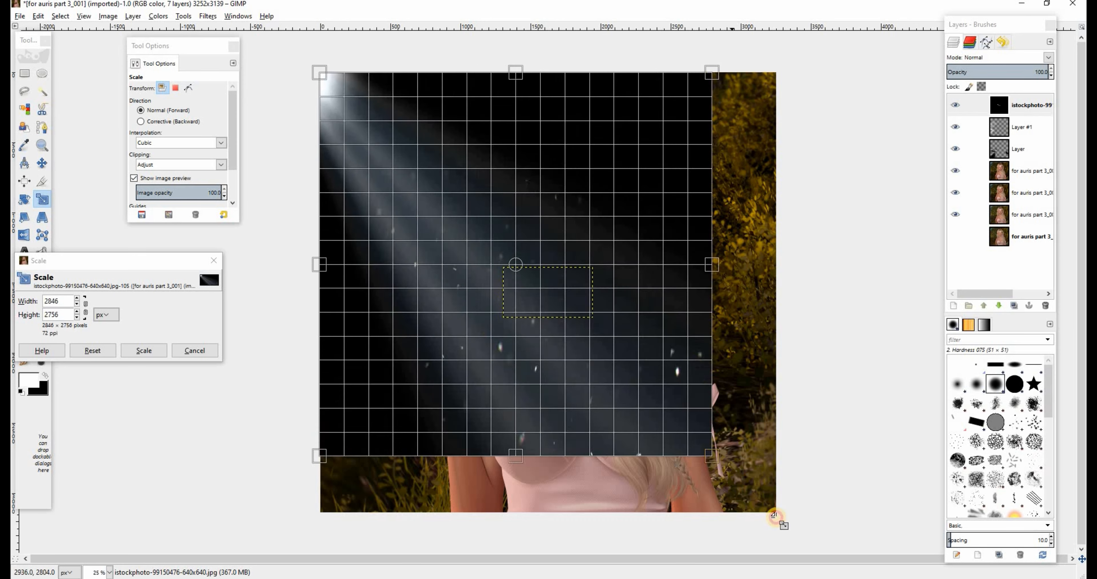
pyautogui.click(144, 350)
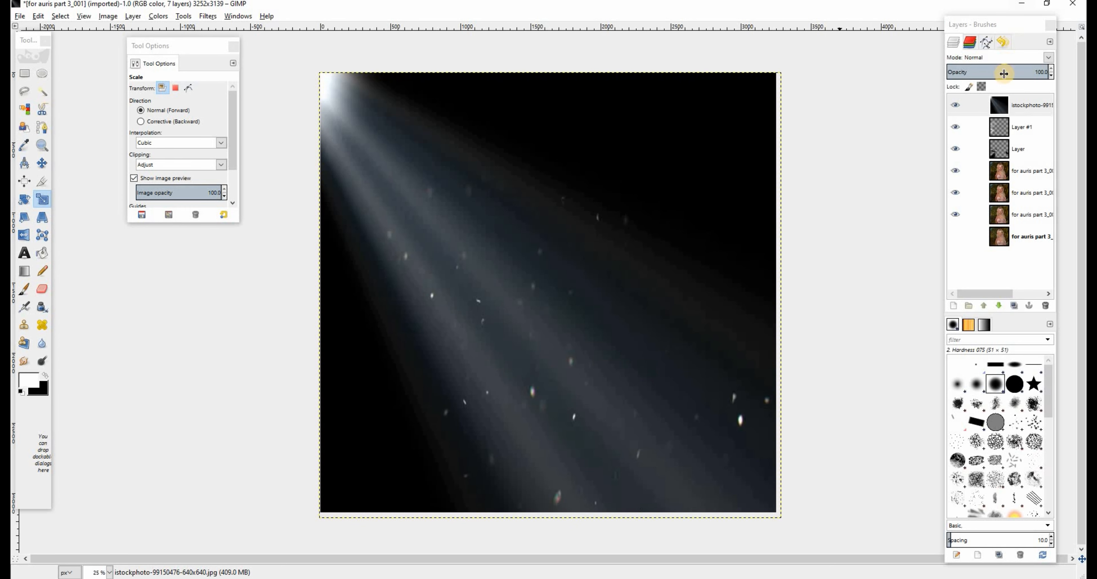
# Set the light-ray layer's blend mode to Screen and add a black layer mask to it
pyautogui.click(1048, 57)
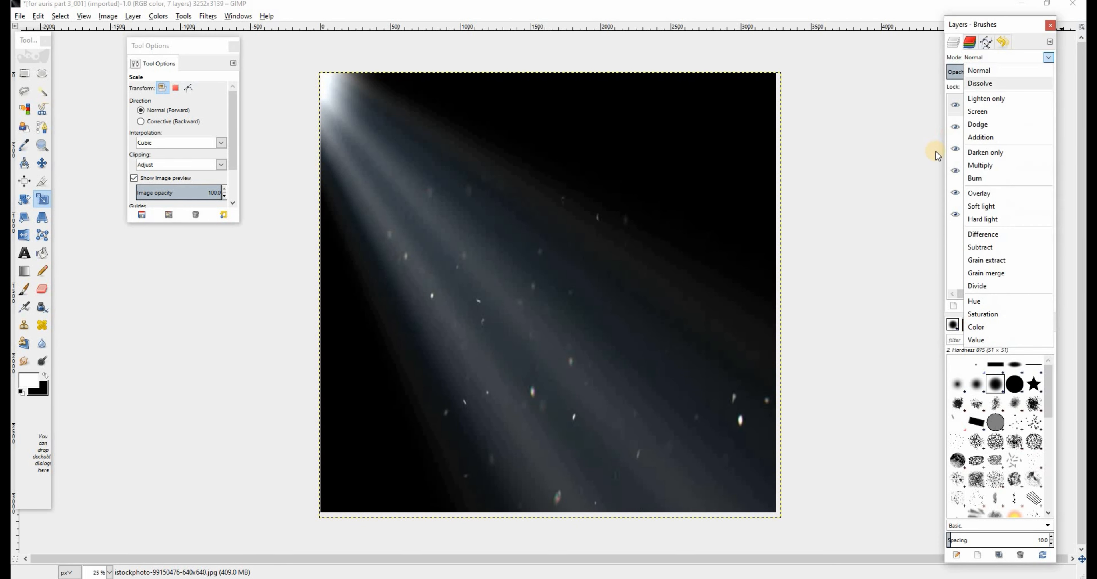
pyautogui.click(984, 112)
pyautogui.rightClick(1007, 109)
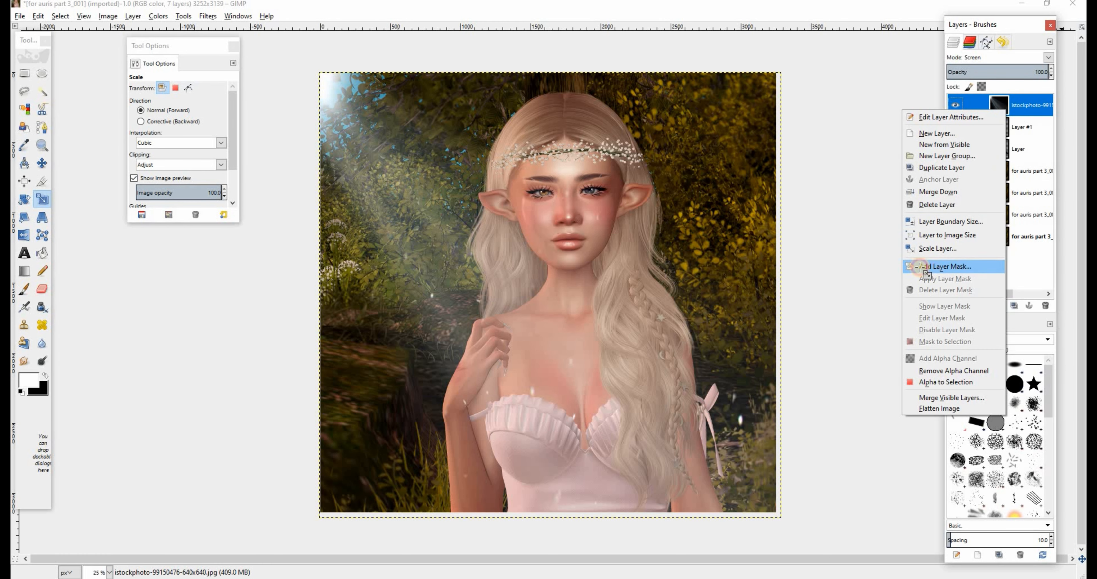
pyautogui.click(920, 268)
pyautogui.click(487, 260)
pyautogui.click(548, 378)
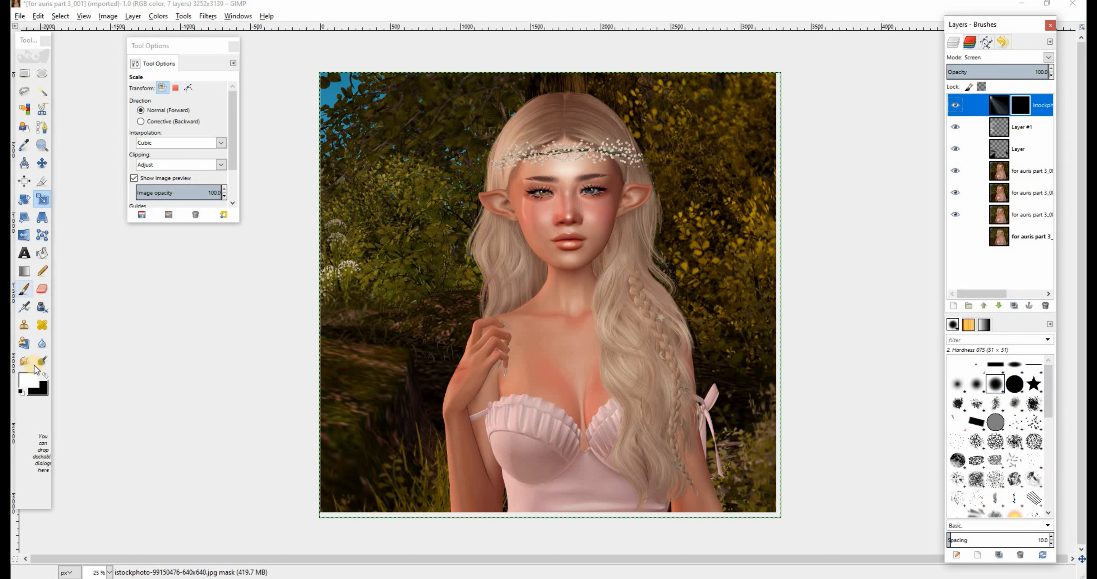
# Airbrush the mask white to reveal the light rays over the background and black around the raised hand, comparing with the layer hidden
pyautogui.click(24, 307)
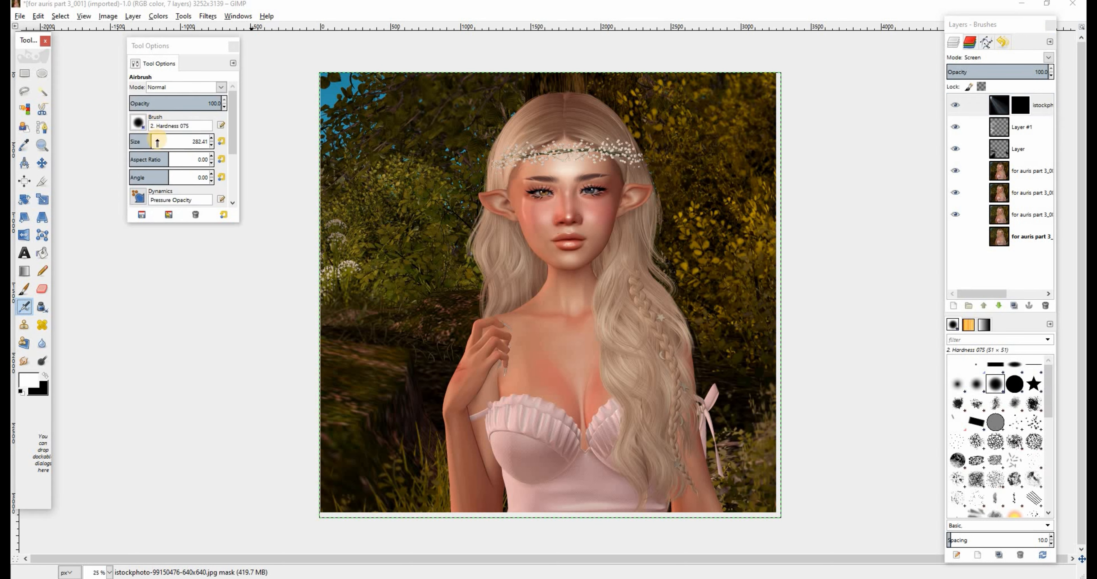
pyautogui.moveTo(317, 100)
pyautogui.mouseDown()
pyautogui.moveTo(349, 61)
pyautogui.moveTo(302, 154)
pyautogui.moveTo(387, 20)
pyautogui.moveTo(362, 59)
pyautogui.moveTo(401, 59)
pyautogui.moveTo(348, 141)
pyautogui.moveTo(347, 199)
pyautogui.moveTo(431, 63)
pyautogui.moveTo(461, 68)
pyautogui.moveTo(371, 206)
pyautogui.moveTo(373, 267)
pyautogui.moveTo(427, 148)
pyautogui.moveTo(428, 247)
pyautogui.moveTo(495, 92)
pyautogui.moveTo(429, 115)
pyautogui.moveTo(462, 61)
pyautogui.moveTo(403, 49)
pyautogui.moveTo(334, 114)
pyautogui.moveTo(315, 334)
pyautogui.moveTo(338, 167)
pyautogui.moveTo(356, 287)
pyautogui.moveTo(384, 312)
pyautogui.moveTo(458, 296)
pyautogui.moveTo(439, 323)
pyautogui.moveTo(394, 339)
pyautogui.moveTo(365, 332)
pyautogui.moveTo(344, 290)
pyautogui.moveTo(334, 205)
pyautogui.moveTo(353, 94)
pyautogui.mouseUp()
pyautogui.click(959, 105)
pyautogui.click(959, 105)
pyautogui.click(959, 105)
pyautogui.click(958, 105)
pyautogui.click(45, 375)
pyautogui.click(506, 355)
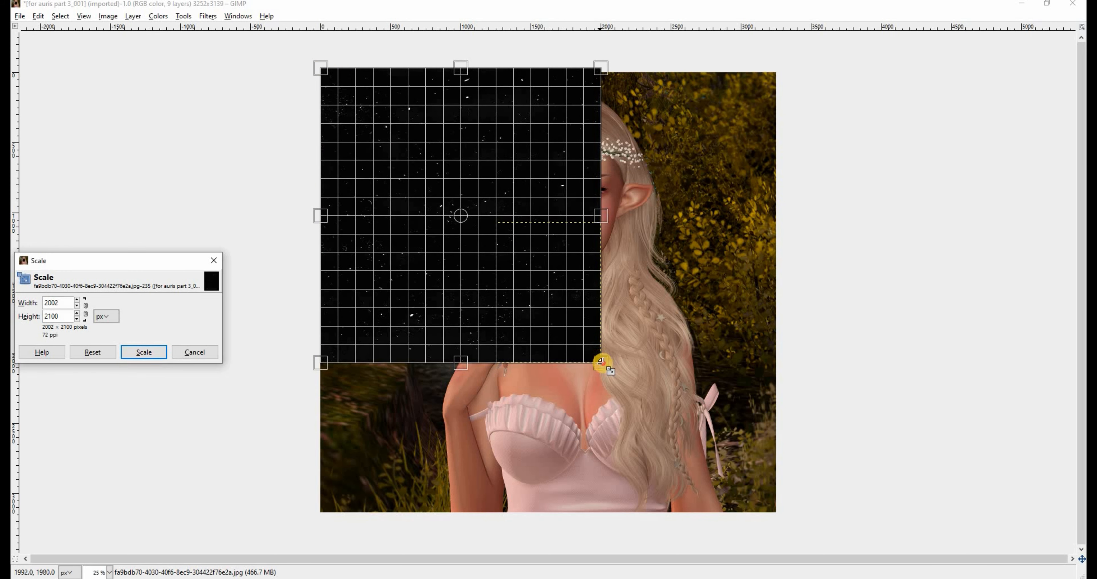
# Scale the dust-particle layer to 3294 × 3164 pixels and set its blend mode to Screen
pyautogui.press('Tab')
pyautogui.moveTo(600, 362); pyautogui.dragTo(771, 508)
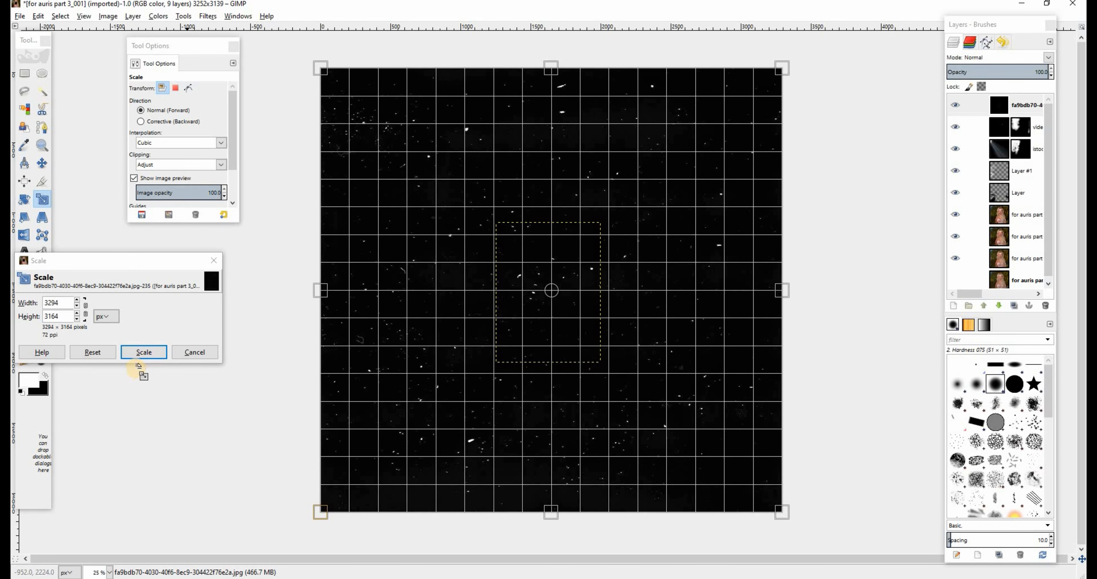
pyautogui.click(140, 350)
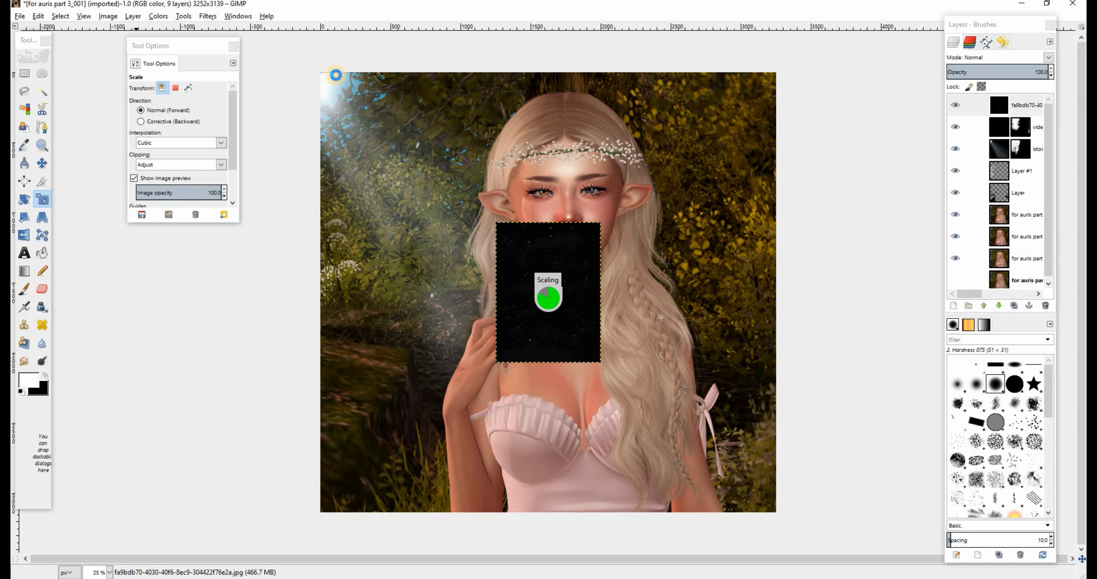
pyautogui.click(1048, 57)
pyautogui.click(975, 110)
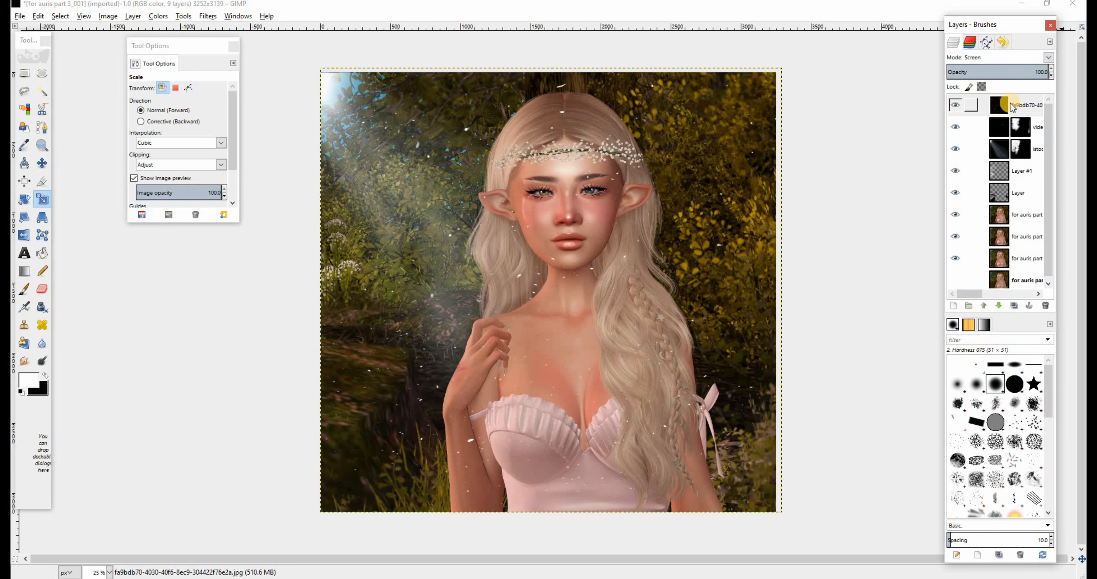
# Add a black mask to the particle layer and airbrush white on it at size about 634 to reveal particles over the background
pyautogui.rightClick(962, 106)
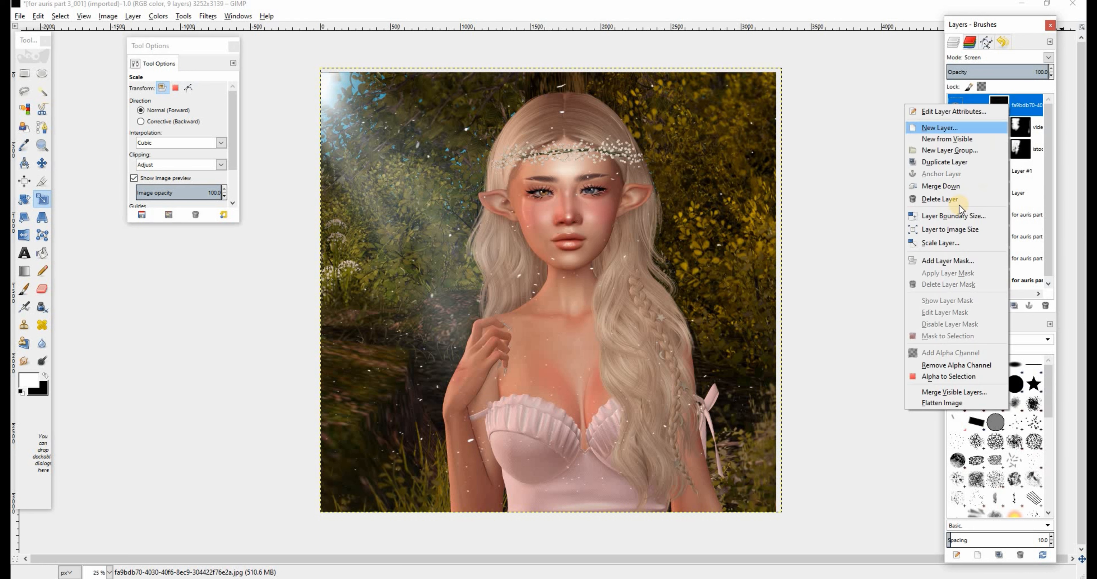
pyautogui.click(939, 260)
pyautogui.click(549, 378)
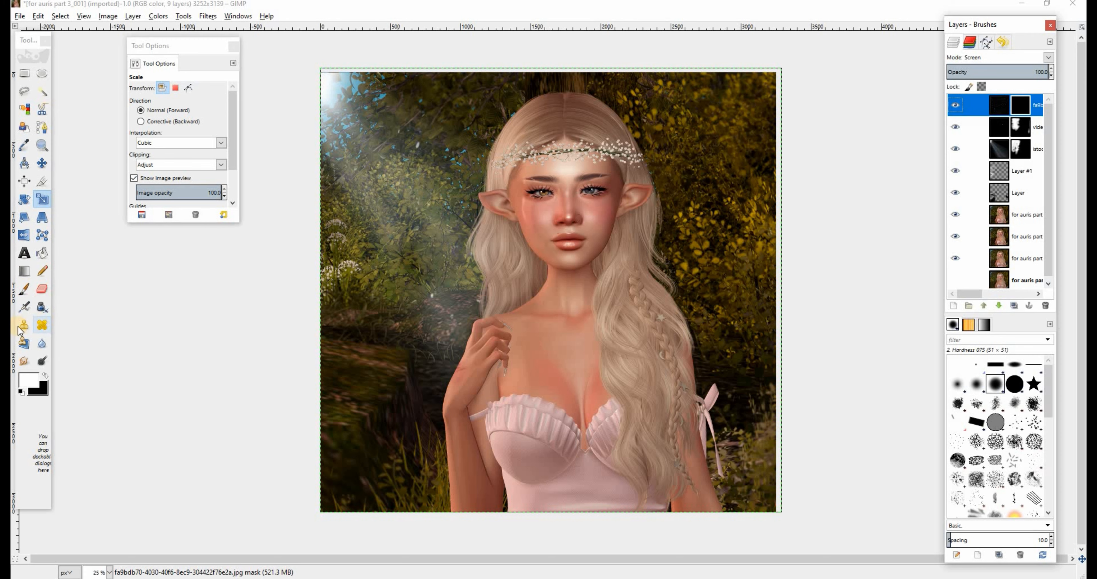
pyautogui.click(24, 304)
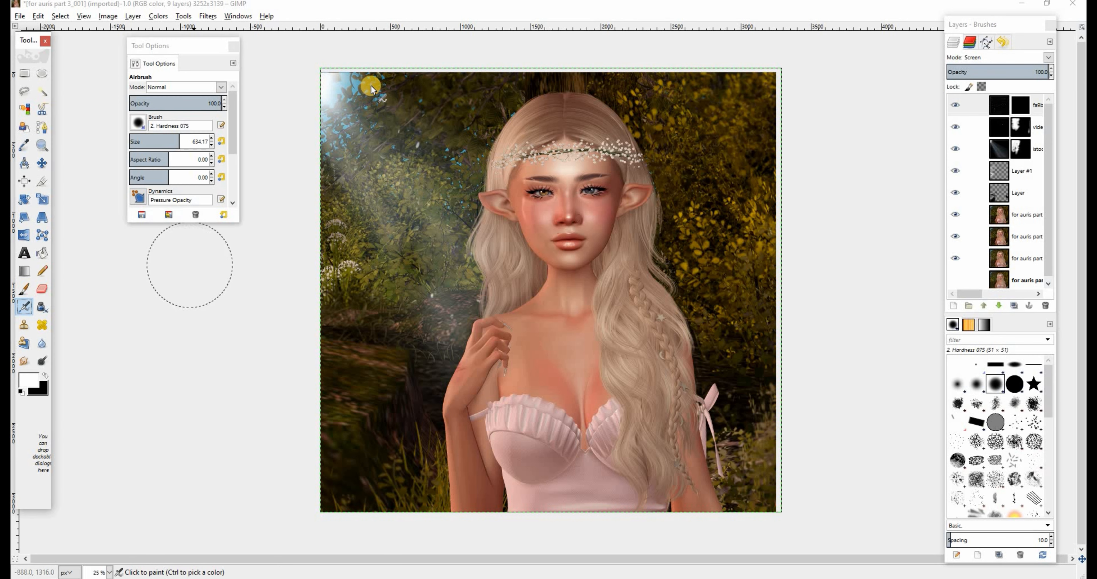
pyautogui.moveTo(395, 147)
pyautogui.mouseDown()
pyautogui.moveTo(342, 203)
pyautogui.moveTo(296, 132)
pyautogui.mouseUp()
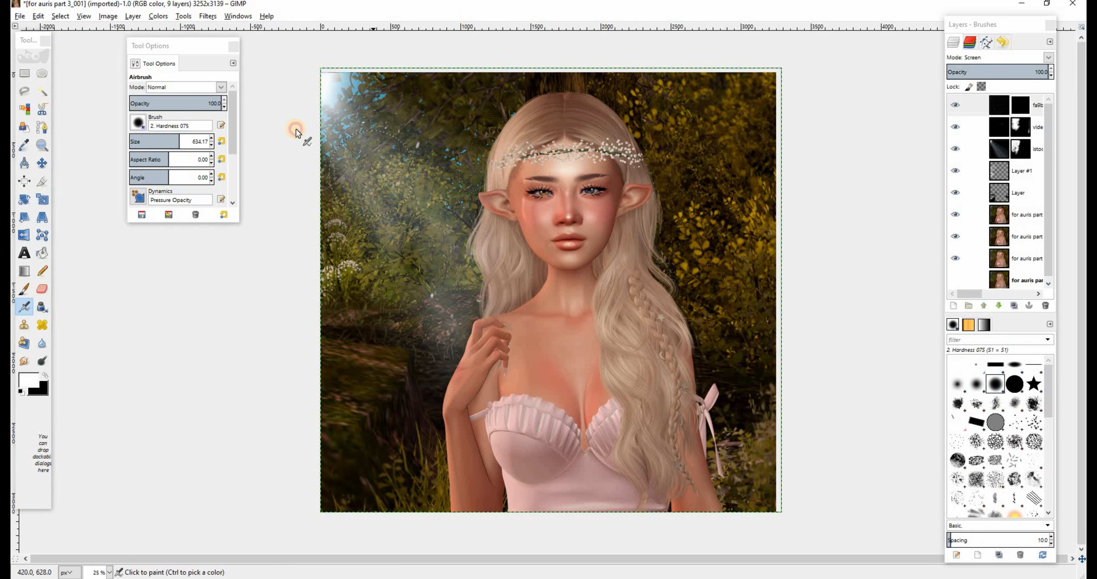
pyautogui.click(396, 145)
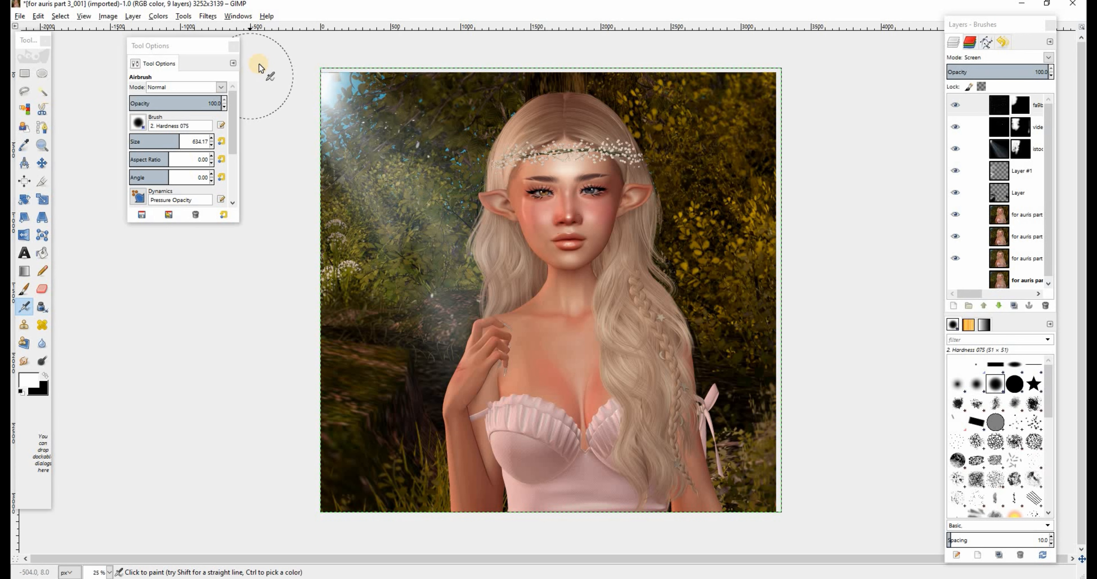
# Airbrush white on the particle layer's mask to reveal more particles over the background on both sides of the avatar
pyautogui.moveTo(448, 272)
pyautogui.mouseDown()
pyautogui.moveTo(438, 275)
pyautogui.moveTo(363, 142)
pyautogui.mouseUp()
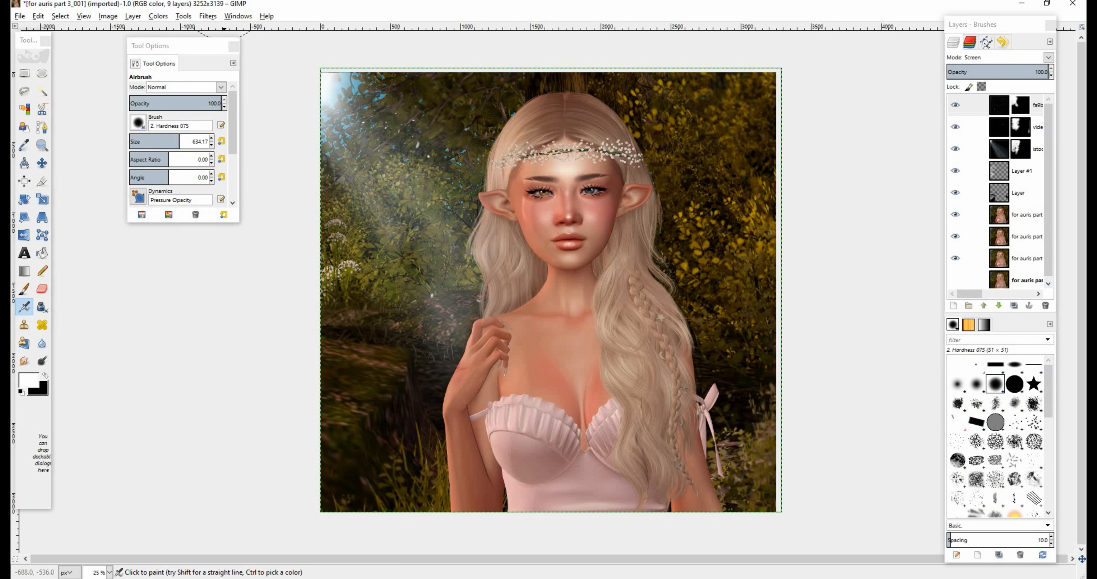
pyautogui.moveTo(424, 156); pyautogui.dragTo(409, 100)
pyautogui.moveTo(346, 87)
pyautogui.mouseDown()
pyautogui.moveTo(397, 305)
pyautogui.moveTo(437, 309)
pyautogui.moveTo(425, 205)
pyautogui.moveTo(325, 3)
pyautogui.mouseUp()
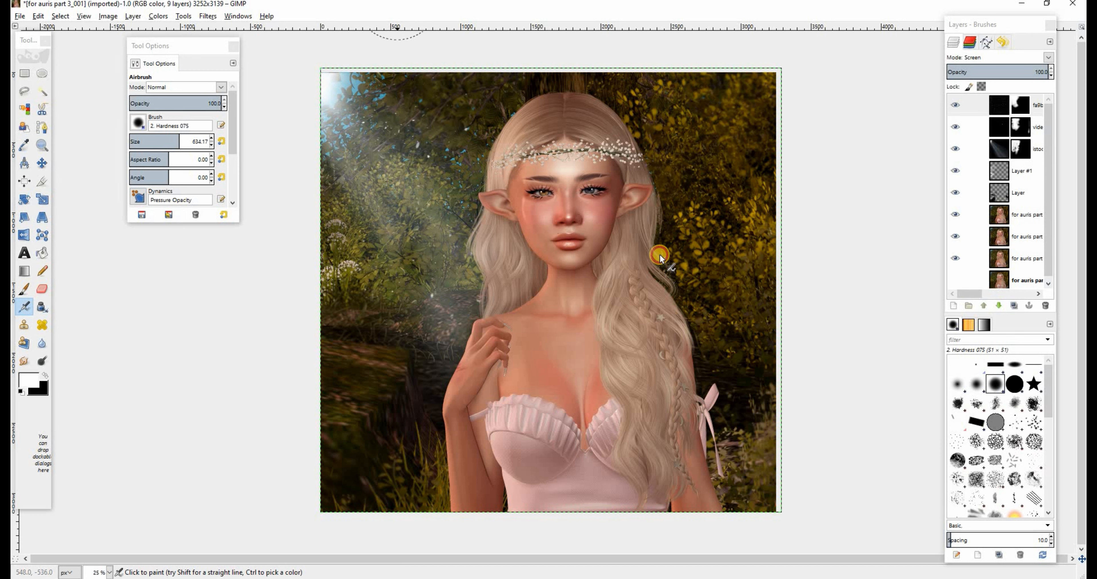
pyautogui.moveTo(708, 152); pyautogui.dragTo(681, 136)
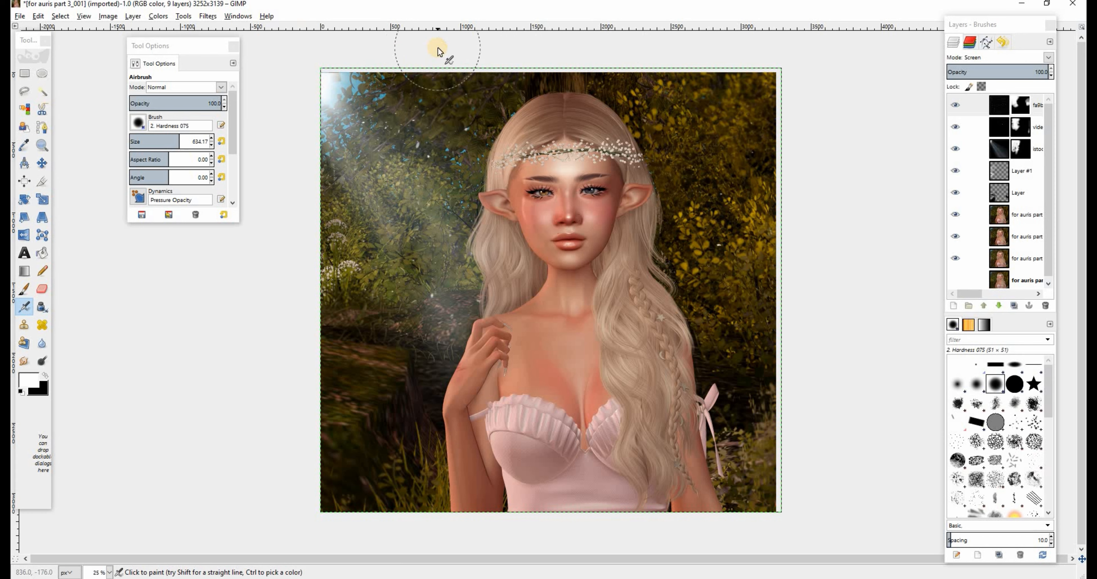
pyautogui.moveTo(387, 164); pyautogui.dragTo(379, 199)
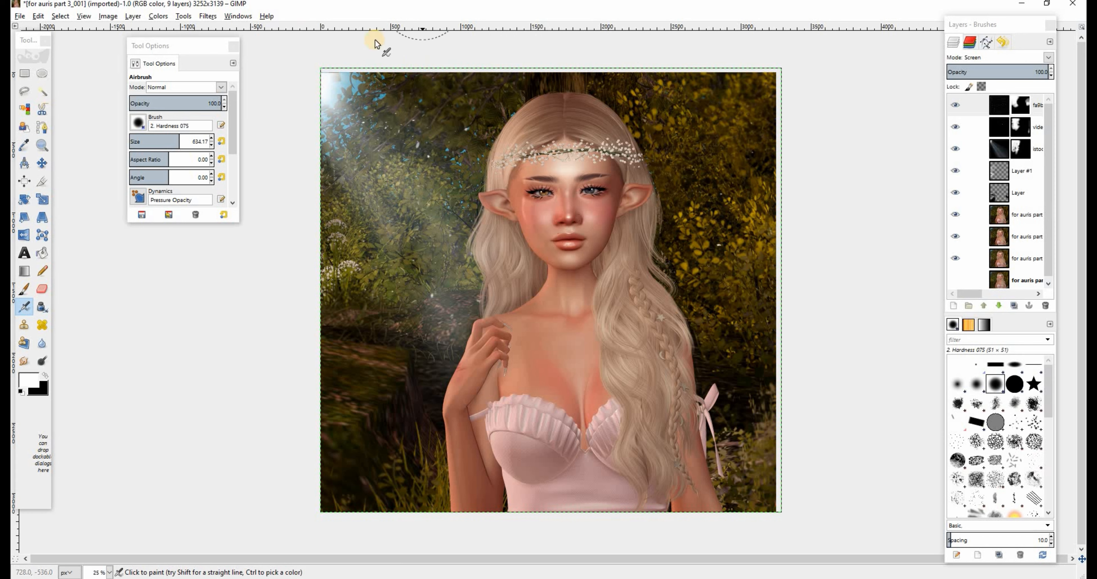
pyautogui.moveTo(395, 336)
pyautogui.mouseDown()
pyautogui.moveTo(372, 312)
pyautogui.moveTo(377, 273)
pyautogui.moveTo(423, 348)
pyautogui.moveTo(378, 322)
pyautogui.moveTo(407, 175)
pyautogui.moveTo(241, 91)
pyautogui.mouseUp()
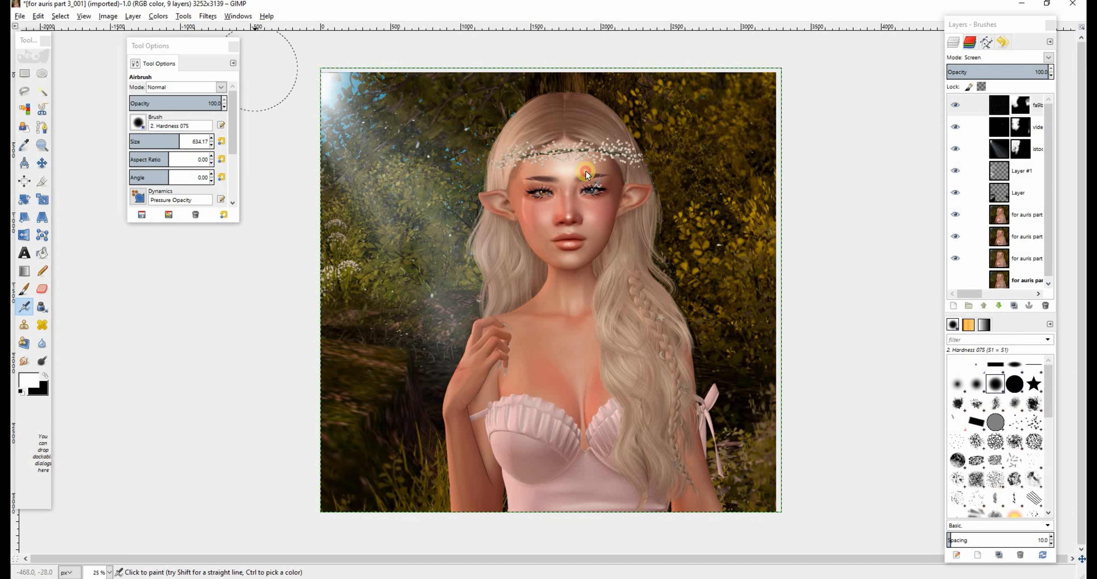
pyautogui.moveTo(753, 210)
pyautogui.mouseDown()
pyautogui.moveTo(742, 162)
pyautogui.moveTo(781, 39)
pyautogui.mouseUp()
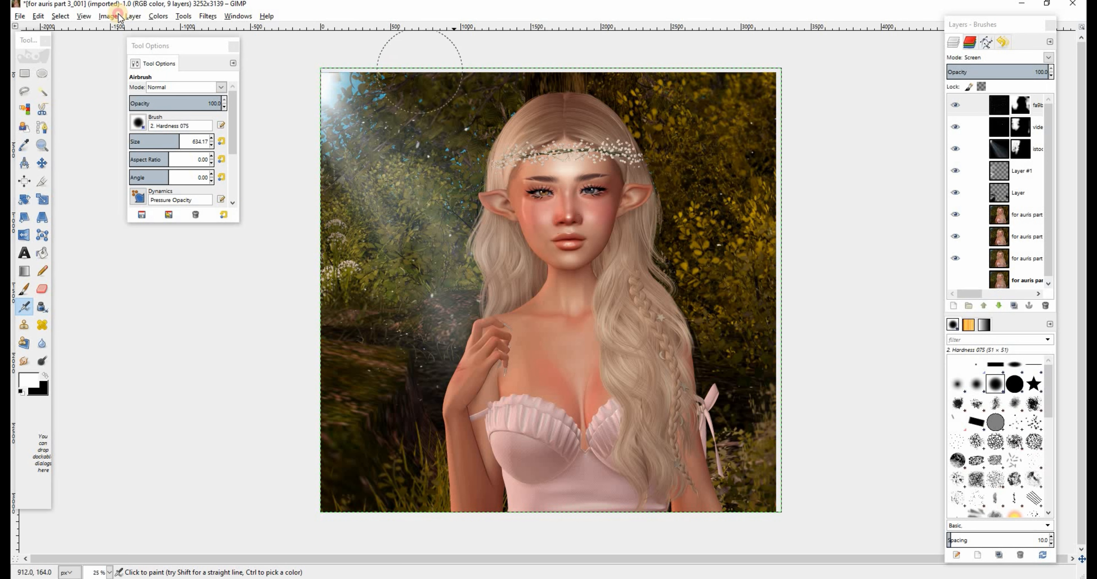
pyautogui.moveTo(358, 72)
pyautogui.mouseDown()
pyautogui.moveTo(366, 228)
pyautogui.moveTo(434, 282)
pyautogui.mouseUp()
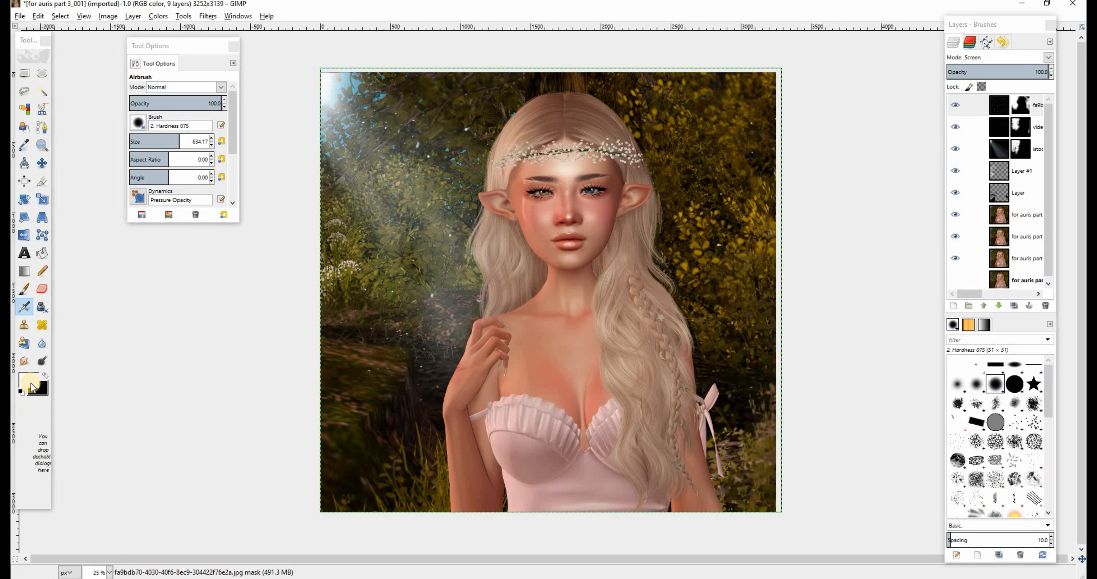
# Switch the foreground to dark green with a brush size of about 522, and add a new transparent layer above Layer #1
pyautogui.click(45, 375)
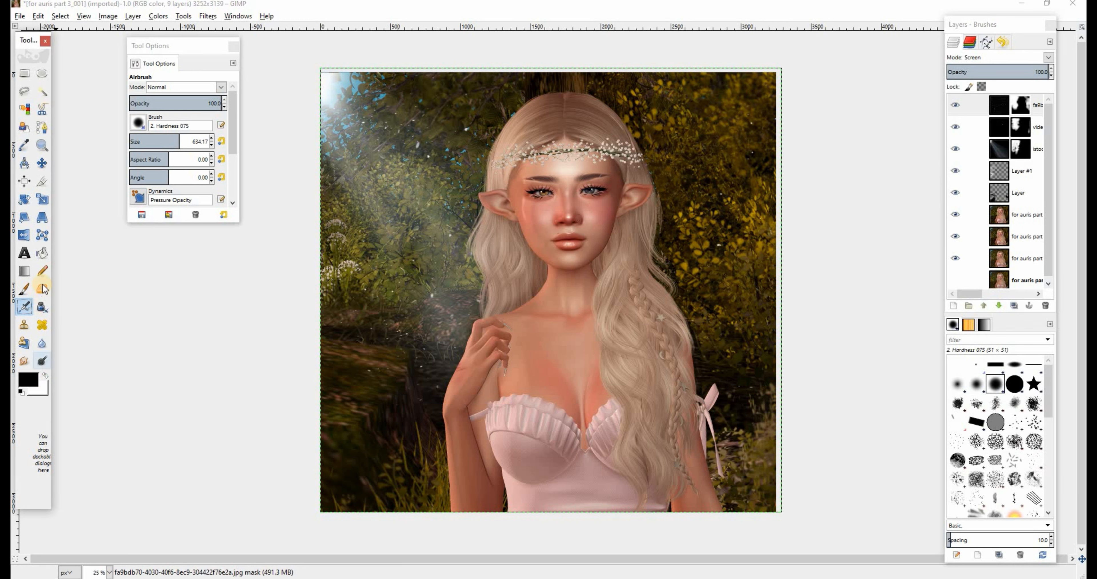
pyautogui.moveTo(401, 399)
pyautogui.mouseDown()
pyautogui.moveTo(389, 347)
pyautogui.moveTo(369, 331)
pyautogui.moveTo(408, 400)
pyautogui.moveTo(385, 403)
pyautogui.mouseUp()
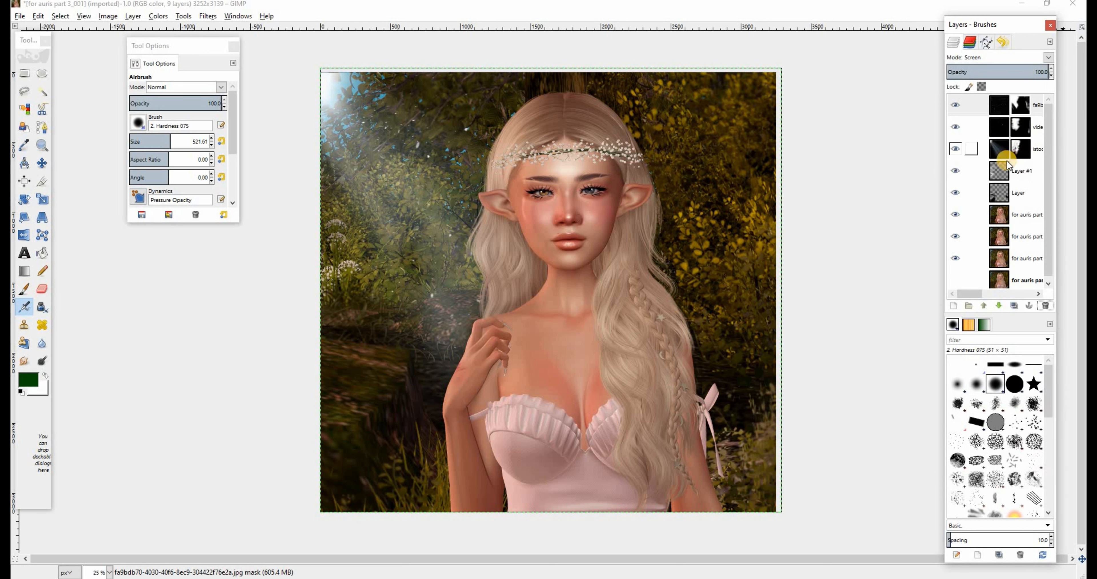
pyautogui.click(1005, 170)
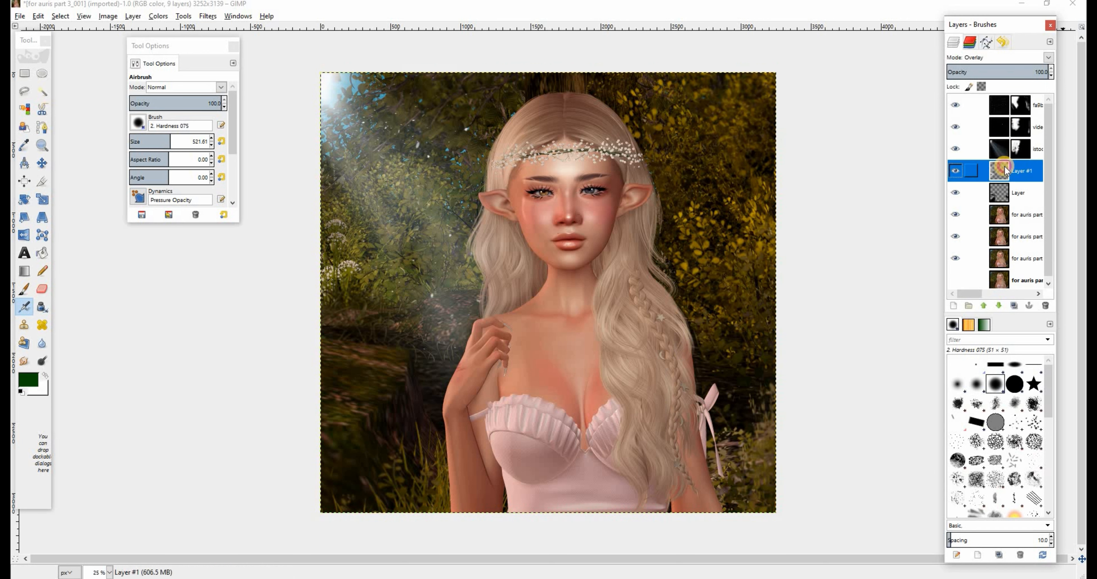
pyautogui.click(953, 305)
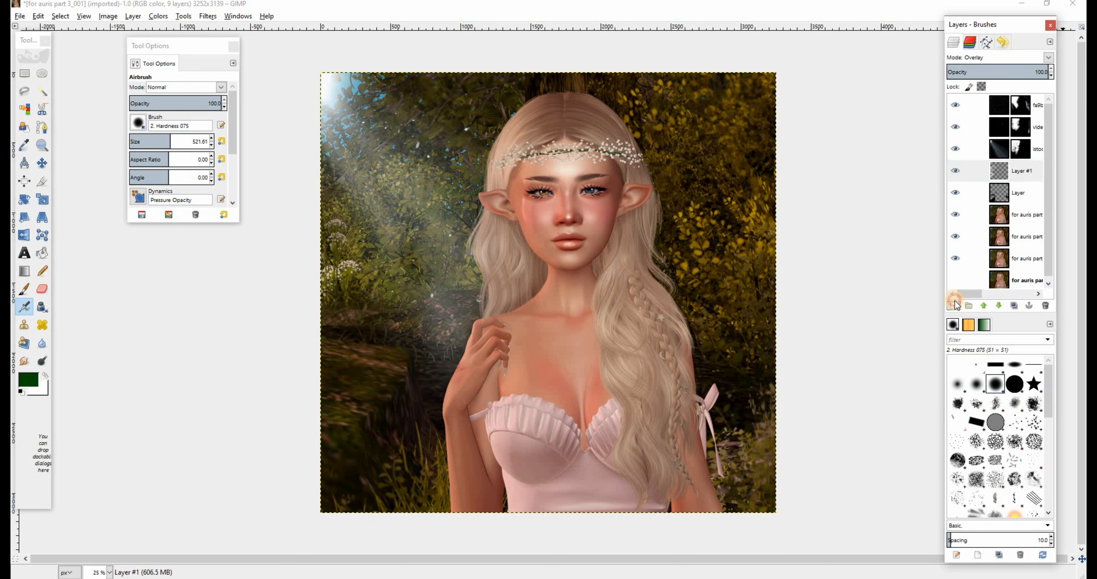
pyautogui.click(549, 368)
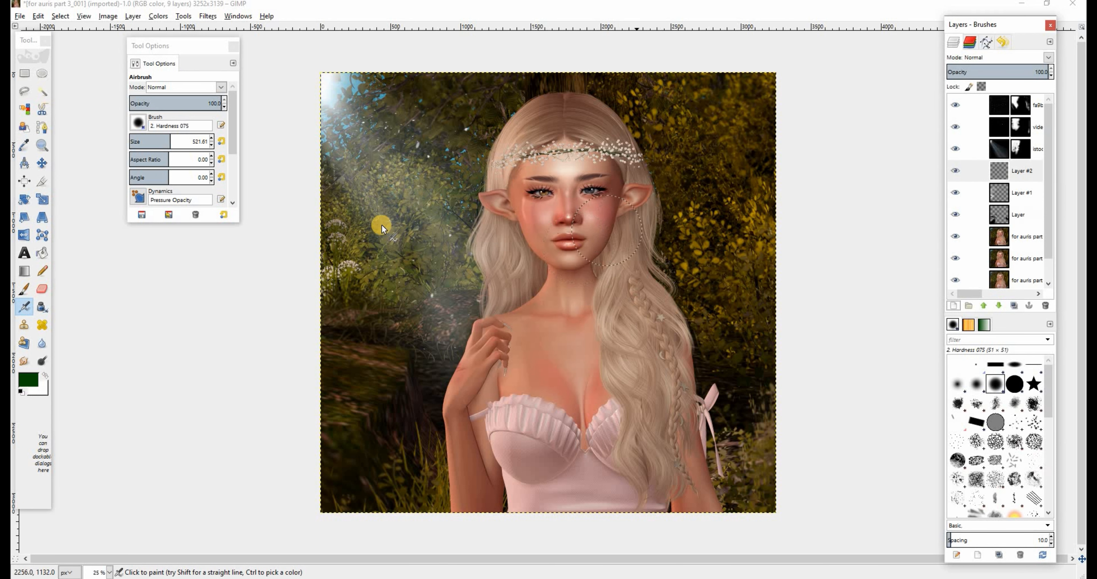
# Airbrush dark green over the foliage beside the long hair, with the new layer in Overlay mode at 67% opacity
pyautogui.moveTo(817, 323)
pyautogui.mouseDown()
pyautogui.moveTo(755, 359)
pyautogui.moveTo(761, 451)
pyautogui.mouseUp()
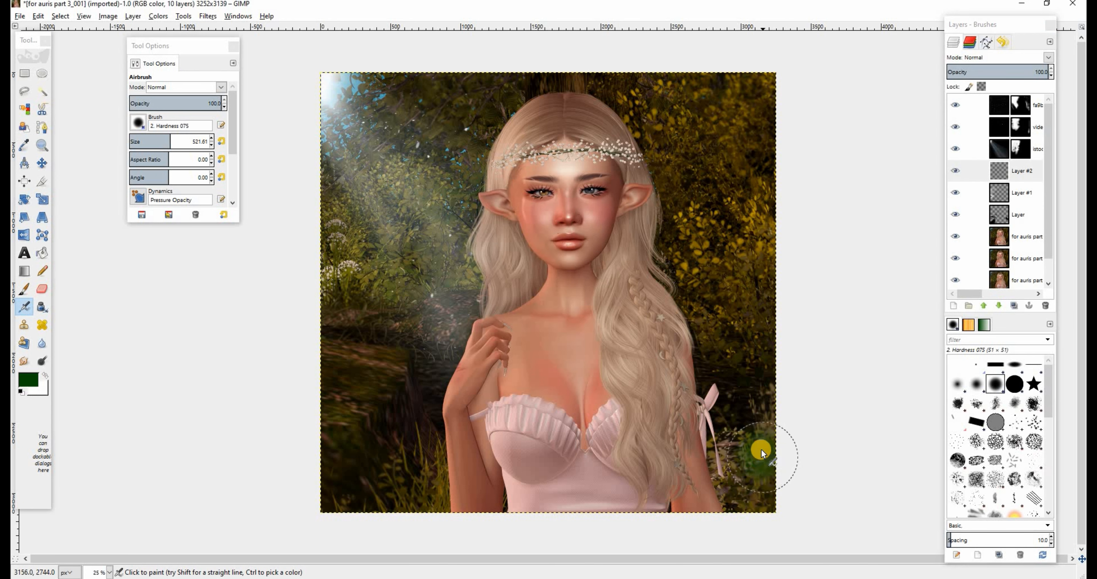
pyautogui.click(1048, 57)
pyautogui.click(978, 196)
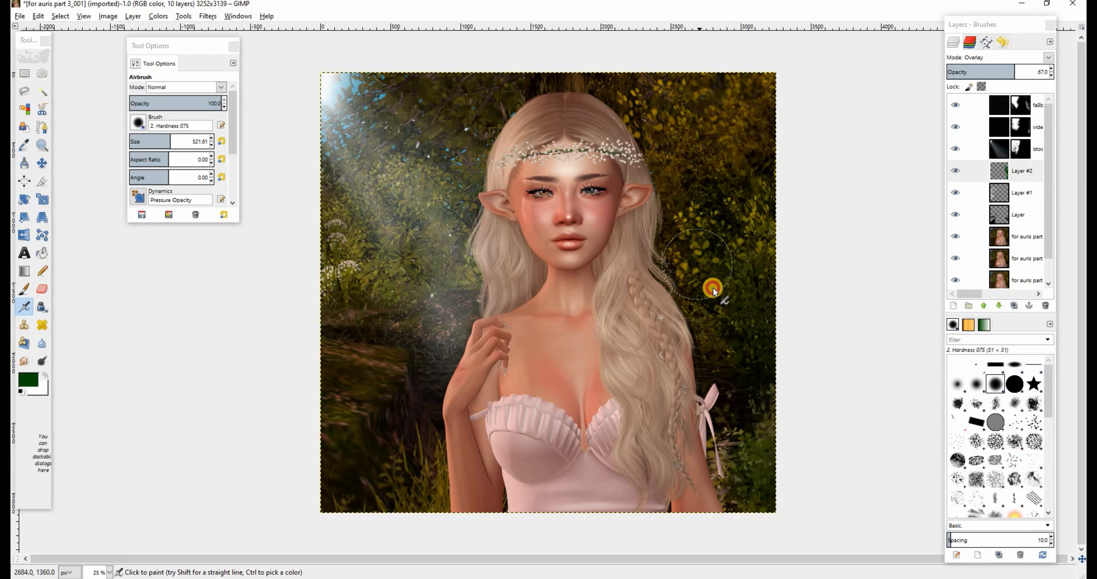
pyautogui.moveTo(729, 332)
pyautogui.mouseDown()
pyautogui.moveTo(727, 174)
pyautogui.moveTo(661, 68)
pyautogui.moveTo(675, 152)
pyautogui.moveTo(635, 54)
pyautogui.mouseUp()
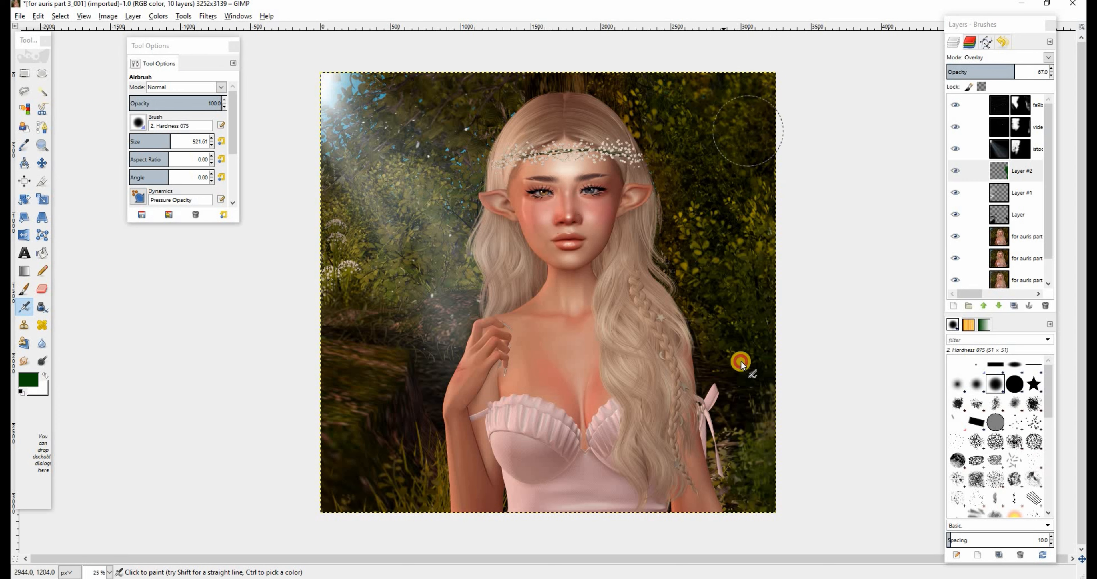
# Airbrush dark green over the grass and foliage on the raised-hand side, comparing the image with the green layer hidden and shown
pyautogui.click(400, 455)
pyautogui.moveTo(400, 455)
pyautogui.mouseDown()
pyautogui.moveTo(435, 460)
pyautogui.moveTo(415, 524)
pyautogui.moveTo(347, 499)
pyautogui.moveTo(375, 467)
pyautogui.moveTo(436, 255)
pyautogui.moveTo(367, 279)
pyautogui.moveTo(362, 236)
pyautogui.moveTo(396, 274)
pyautogui.mouseUp()
pyautogui.moveTo(426, 194)
pyautogui.mouseDown()
pyautogui.moveTo(476, 98)
pyautogui.moveTo(333, 170)
pyautogui.mouseUp()
pyautogui.moveTo(387, 48); pyautogui.dragTo(411, 81)
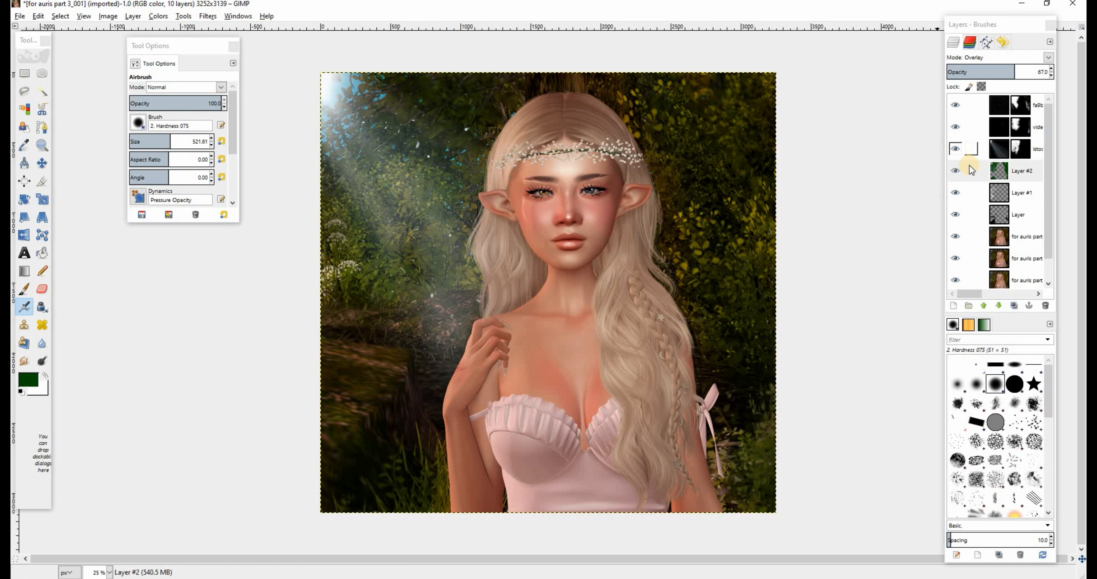
pyautogui.click(955, 171)
pyautogui.click(956, 170)
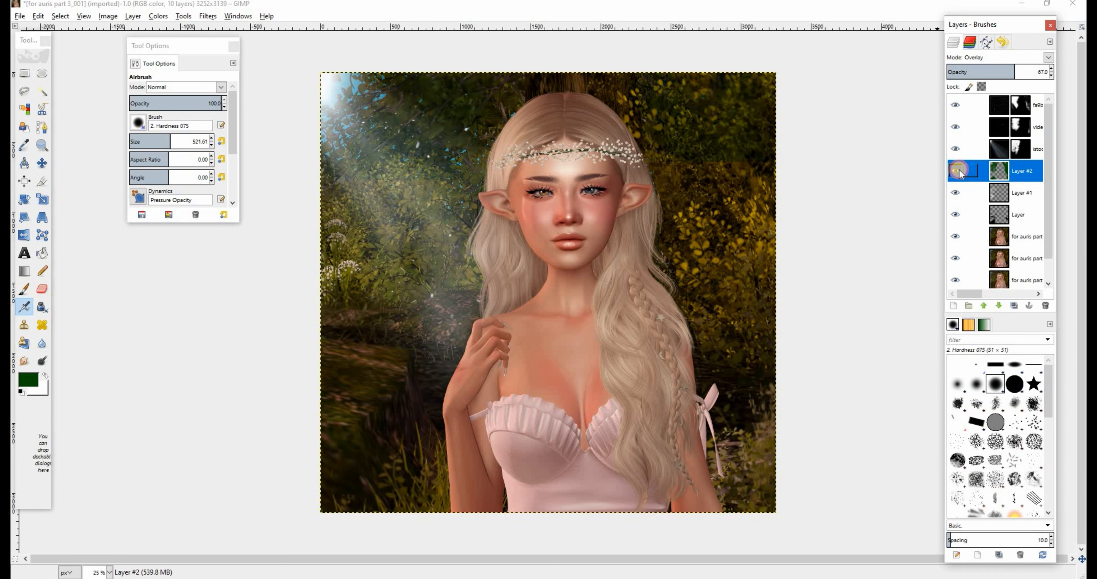
pyautogui.click(955, 170)
pyautogui.click(956, 171)
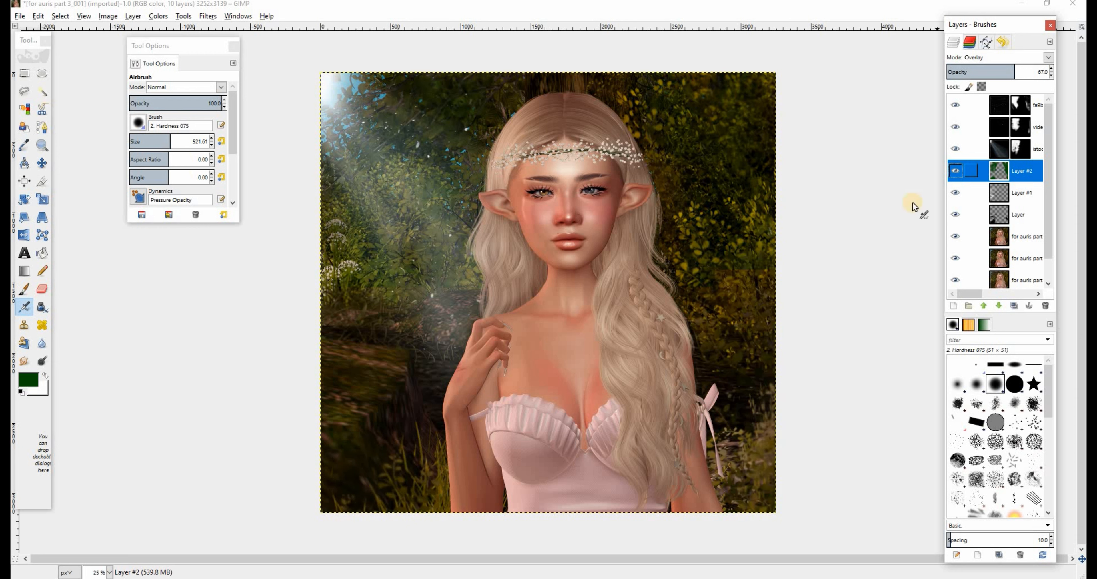
# Deepen the dark green airbrushing over the background foliage and grass on both sides of the avatar
pyautogui.click(708, 278)
pyautogui.moveTo(769, 494); pyautogui.dragTo(745, 436)
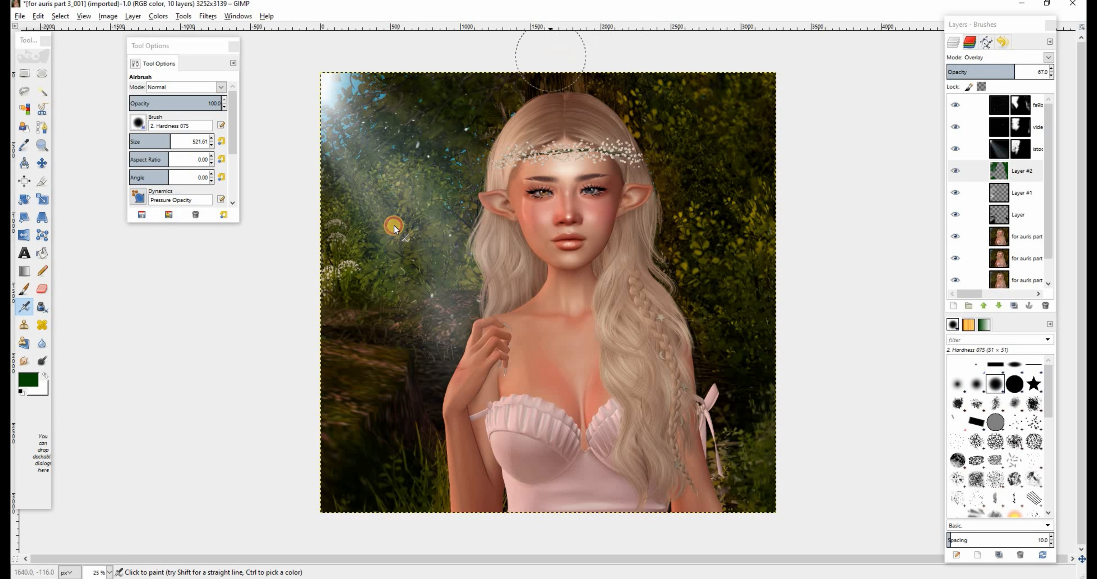
pyautogui.moveTo(414, 462)
pyautogui.mouseDown()
pyautogui.moveTo(420, 510)
pyautogui.moveTo(376, 300)
pyautogui.moveTo(418, 285)
pyautogui.moveTo(436, 255)
pyautogui.moveTo(355, 272)
pyautogui.mouseUp()
pyautogui.moveTo(319, 314)
pyautogui.mouseDown()
pyautogui.moveTo(327, 186)
pyautogui.moveTo(342, 273)
pyautogui.moveTo(345, 136)
pyautogui.moveTo(317, 186)
pyautogui.moveTo(350, 150)
pyautogui.moveTo(427, 102)
pyautogui.moveTo(433, 134)
pyautogui.mouseUp()
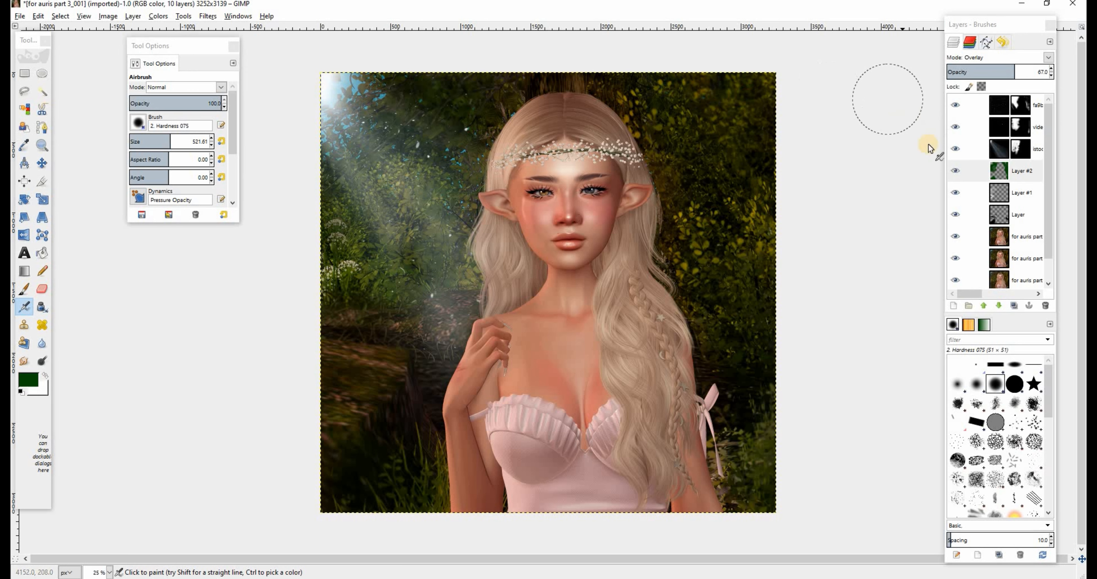
# Compare the image with the green layer hidden and shown, and set that layer's opacity to 73.6
pyautogui.click(962, 171)
pyautogui.click(962, 170)
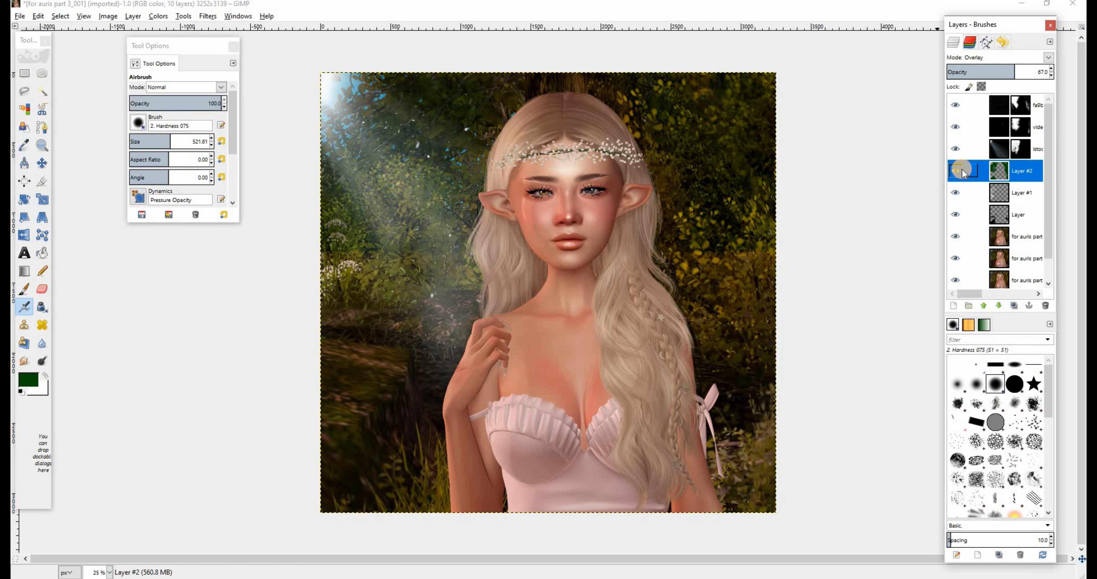
pyautogui.click(962, 170)
pyautogui.click(962, 171)
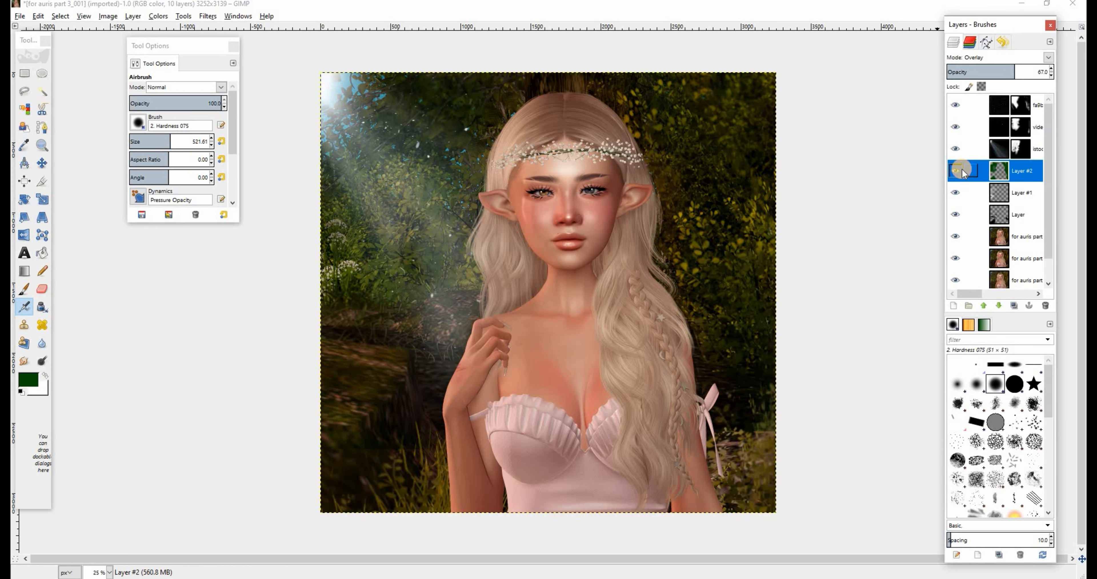
pyautogui.click(962, 170)
pyautogui.click(962, 171)
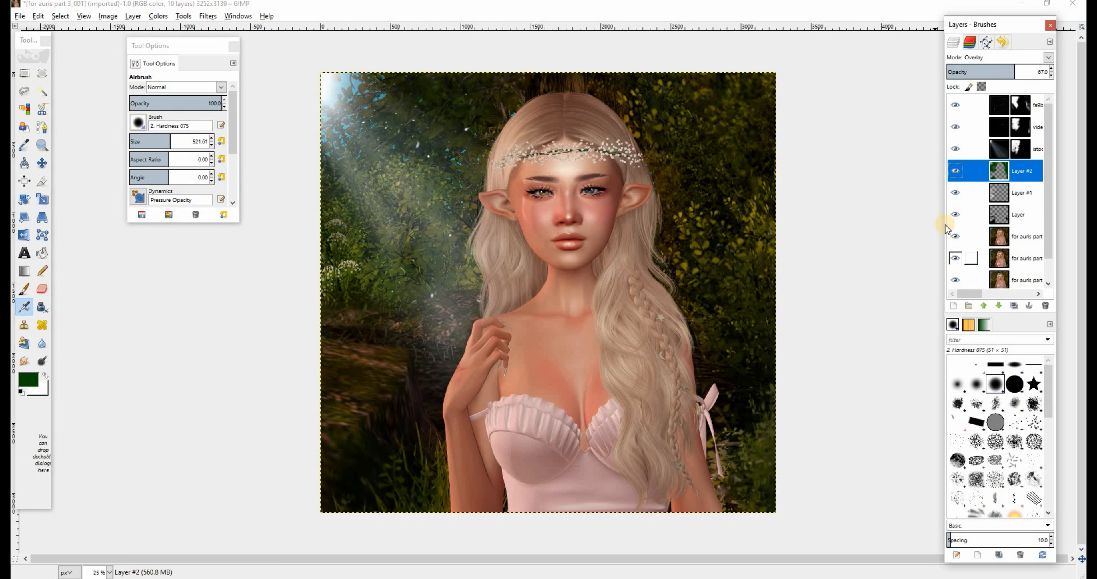
pyautogui.hotkey('shift', 'e')
pyautogui.moveTo(992, 72)
pyautogui.mouseDown()
pyautogui.moveTo(983, 73)
pyautogui.moveTo(1003, 78)
pyautogui.mouseUp()
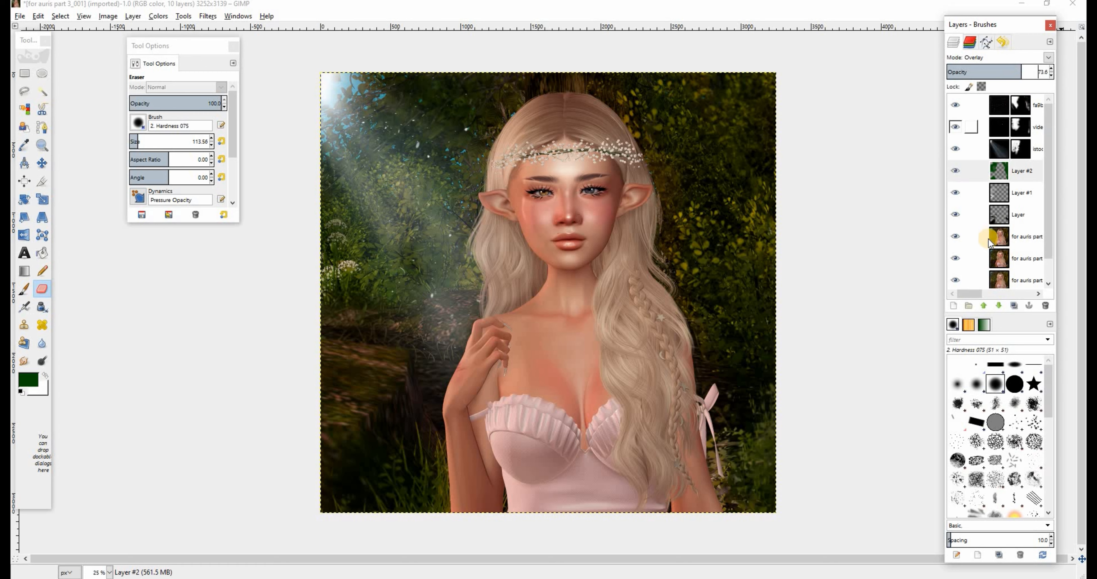
# Add a new transparent layer above Layer #2 and set its blend mode to Overlay
pyautogui.click(953, 305)
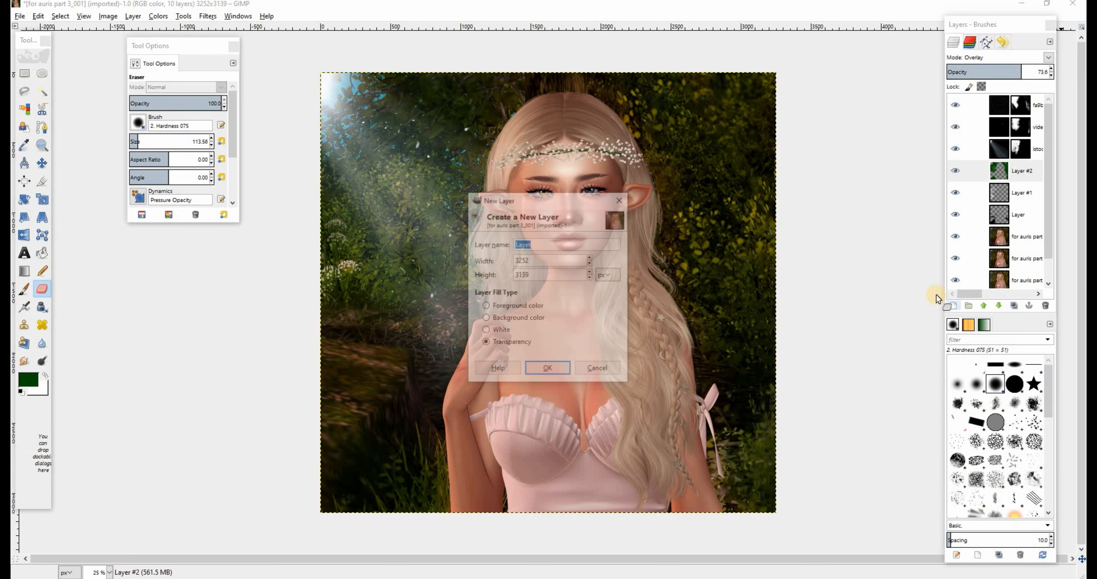
pyautogui.click(549, 370)
pyautogui.click(1001, 57)
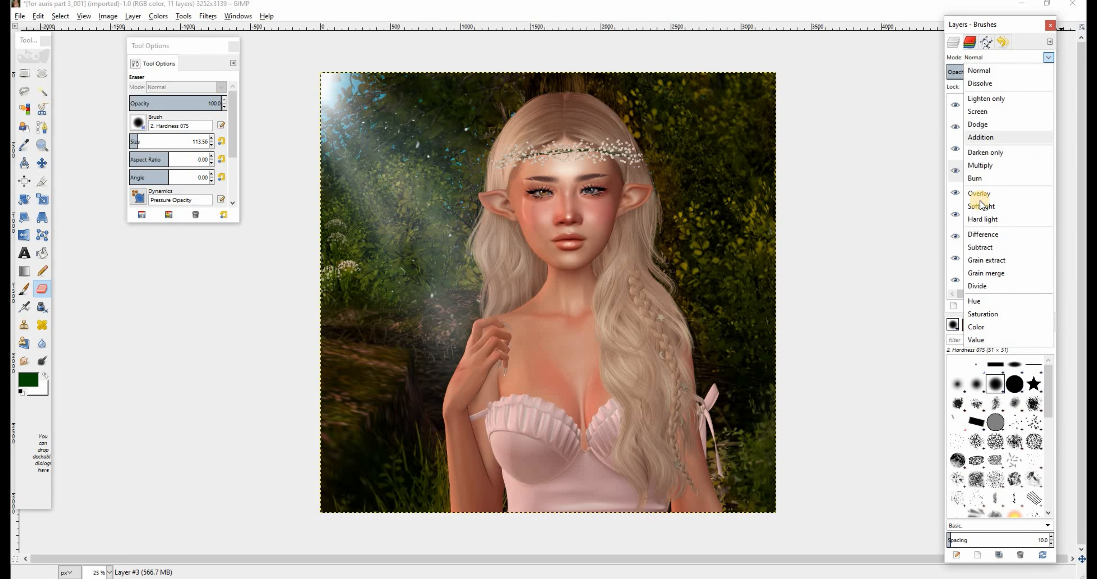
pyautogui.click(979, 197)
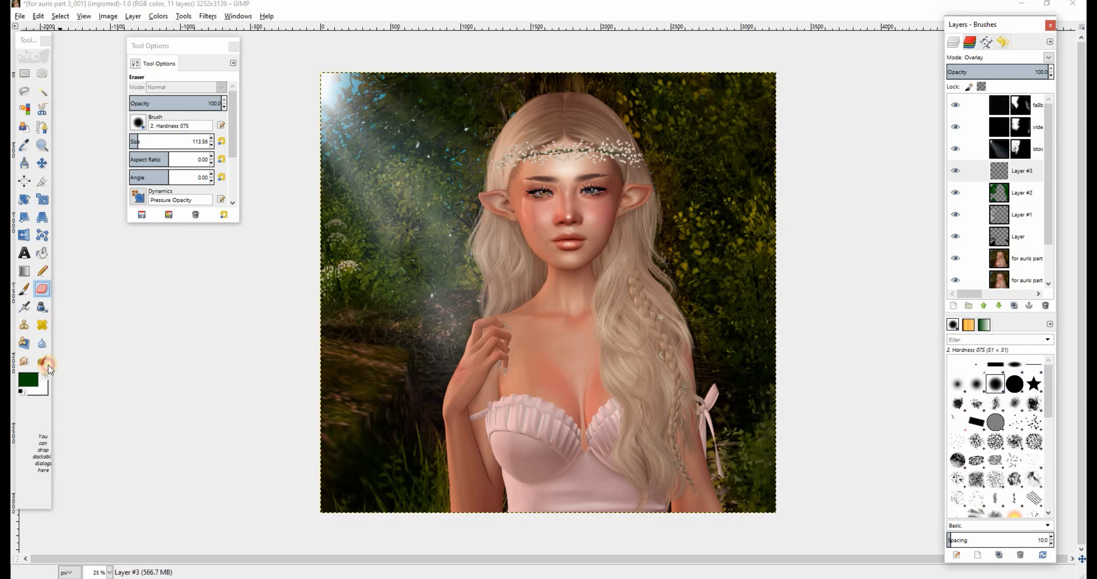
# Airbrush dark grey-green 202920 at size about 374 over the outer background areas around the avatar
pyautogui.click(28, 379)
pyautogui.moveTo(466, 300); pyautogui.dragTo(456, 305)
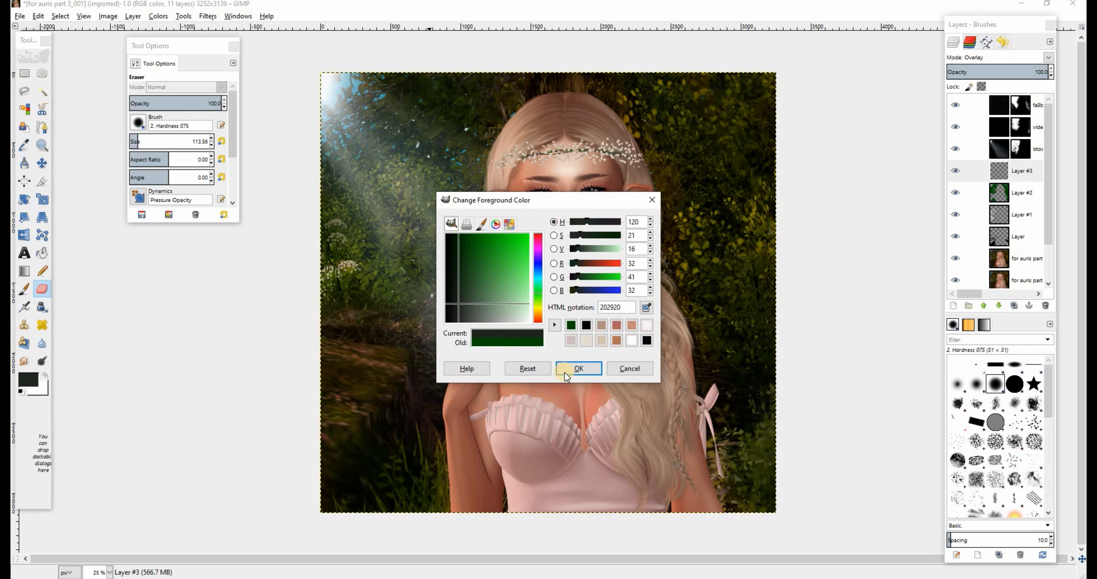
pyautogui.click(576, 369)
pyautogui.click(24, 306)
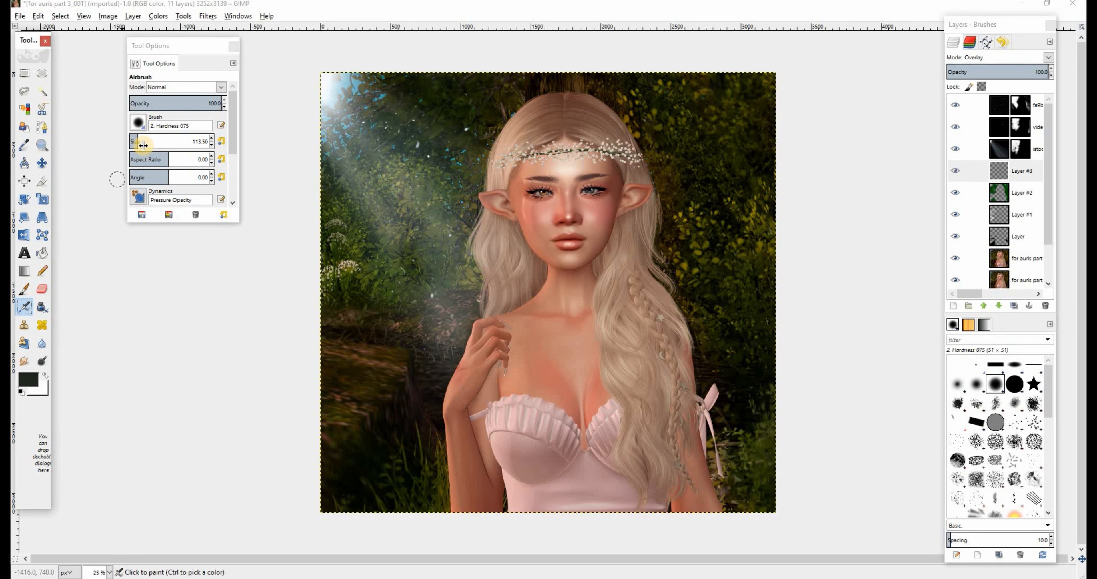
pyautogui.click(159, 140)
pyautogui.moveTo(740, 394)
pyautogui.mouseDown()
pyautogui.moveTo(744, 408)
pyautogui.moveTo(764, 387)
pyautogui.moveTo(735, 367)
pyautogui.moveTo(721, 335)
pyautogui.moveTo(731, 163)
pyautogui.moveTo(723, 181)
pyautogui.moveTo(779, 96)
pyautogui.moveTo(768, 68)
pyautogui.moveTo(426, 70)
pyautogui.moveTo(465, 68)
pyautogui.moveTo(307, 464)
pyautogui.moveTo(404, 387)
pyautogui.moveTo(352, 493)
pyautogui.moveTo(408, 443)
pyautogui.moveTo(407, 462)
pyautogui.moveTo(303, 489)
pyautogui.moveTo(387, 354)
pyautogui.moveTo(315, 316)
pyautogui.moveTo(330, 298)
pyautogui.mouseUp()
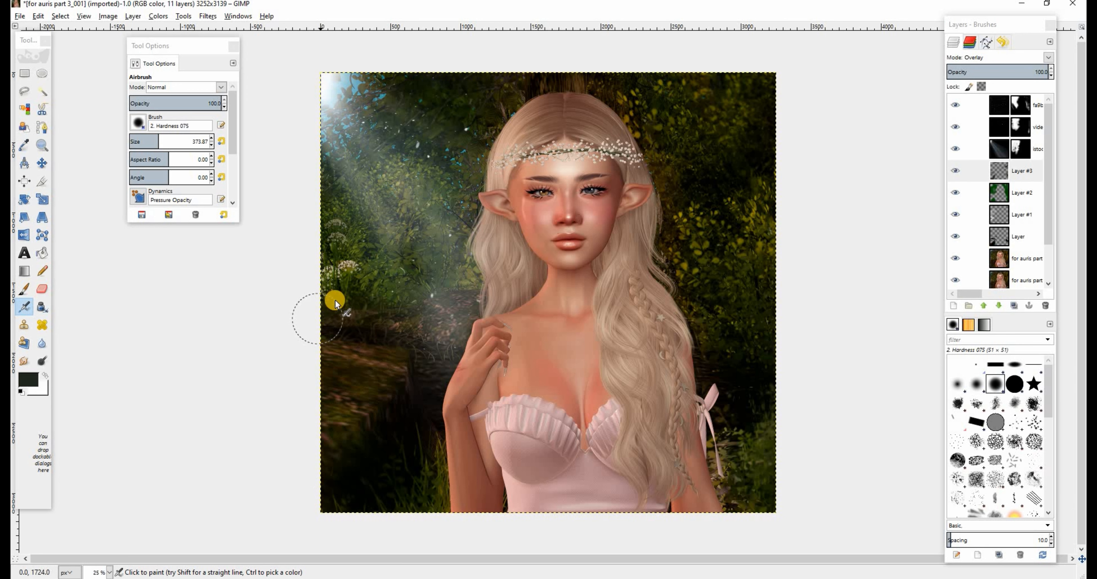
pyautogui.moveTo(765, 91)
pyautogui.mouseDown()
pyautogui.moveTo(748, 378)
pyautogui.moveTo(735, 362)
pyautogui.moveTo(753, 289)
pyautogui.moveTo(698, 191)
pyautogui.moveTo(755, 92)
pyautogui.mouseUp()
pyautogui.moveTo(674, 63)
pyautogui.mouseDown()
pyautogui.moveTo(764, 61)
pyautogui.moveTo(766, 117)
pyautogui.mouseUp()
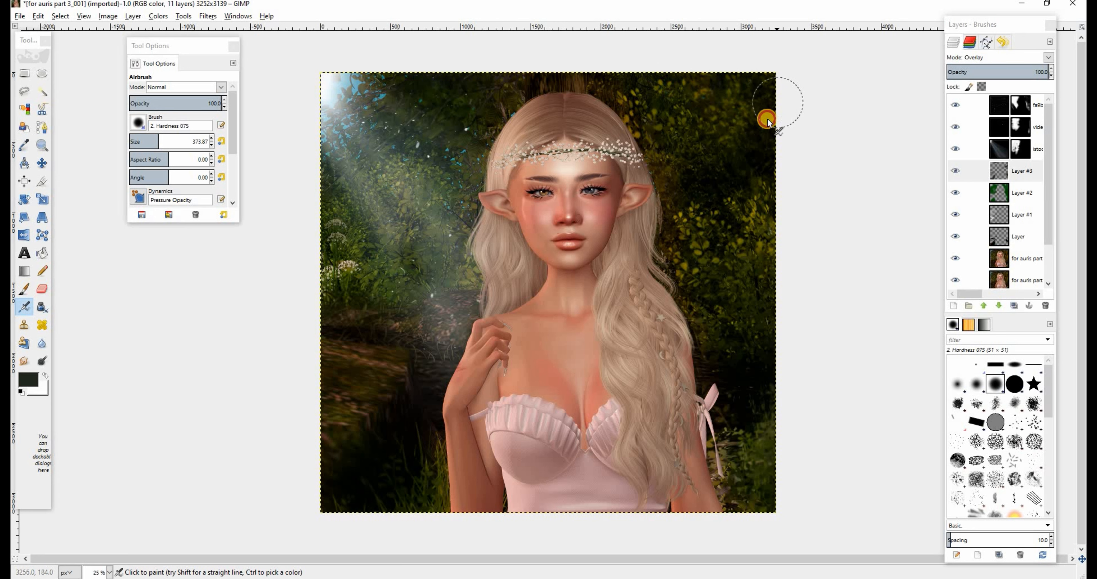
# Compare the image with the dark shading layer hidden and shown, and lower its opacity to about 77
pyautogui.click(955, 171)
pyautogui.click(954, 171)
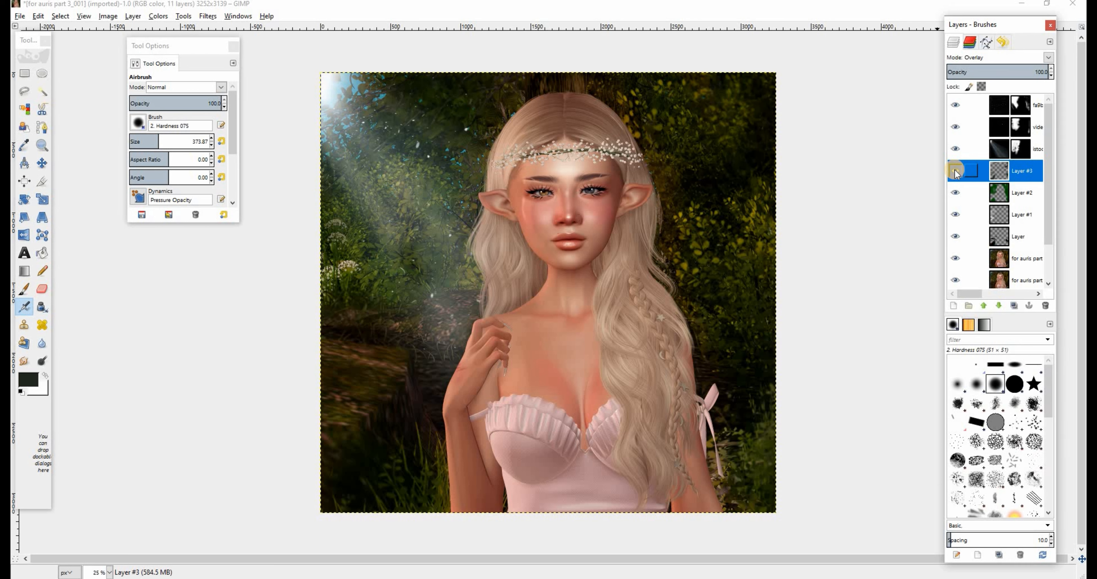
pyautogui.moveTo(990, 72); pyautogui.dragTo(998, 71)
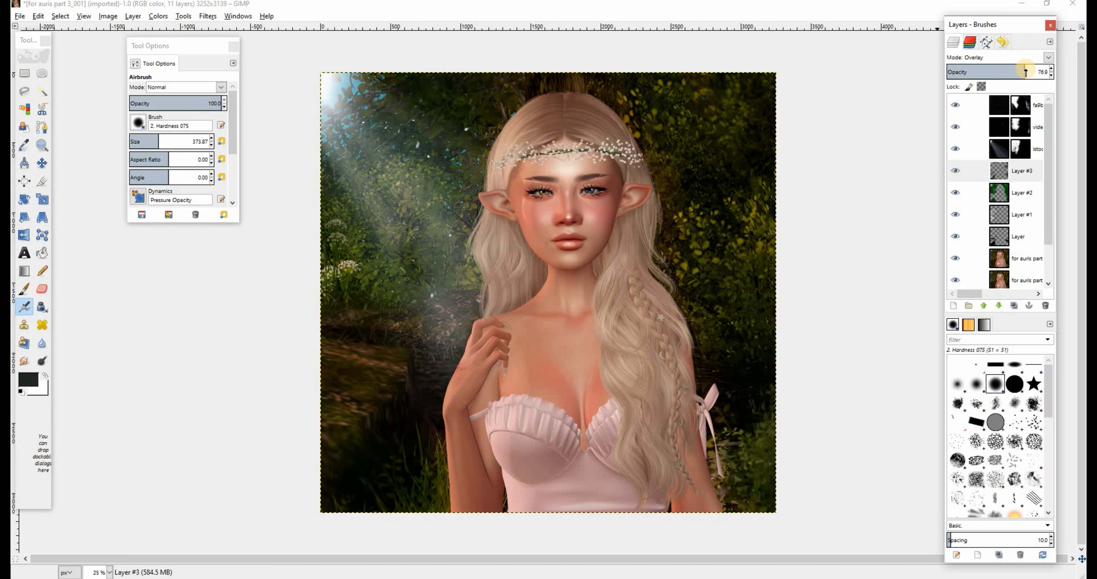
# On a new Overlay layer above Layer #3, airbrush white at size about 64 over the white flowers and erase the spill around them
pyautogui.click(956, 171)
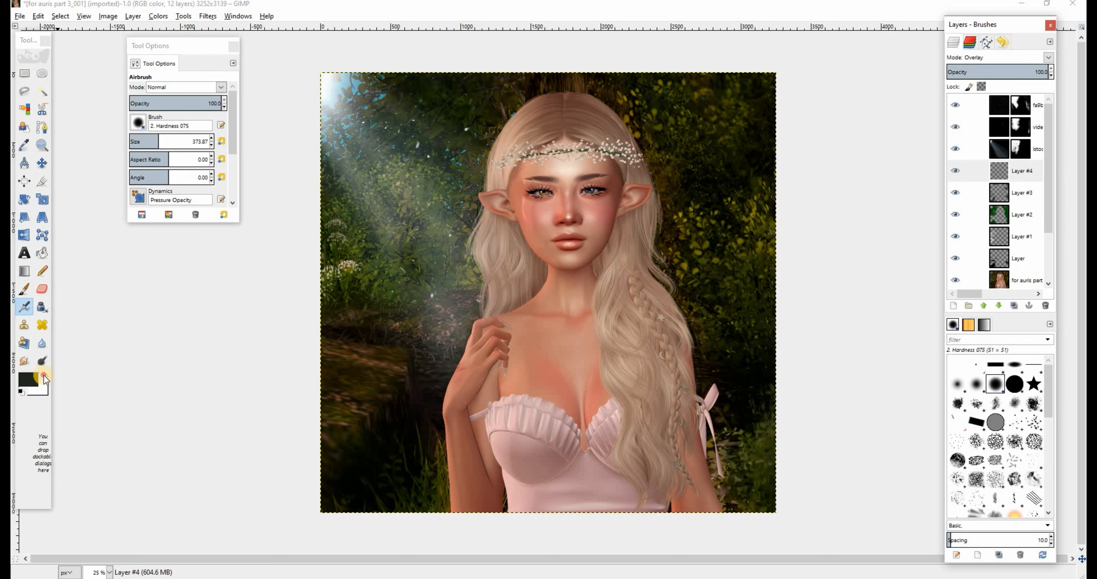
pyautogui.click(44, 375)
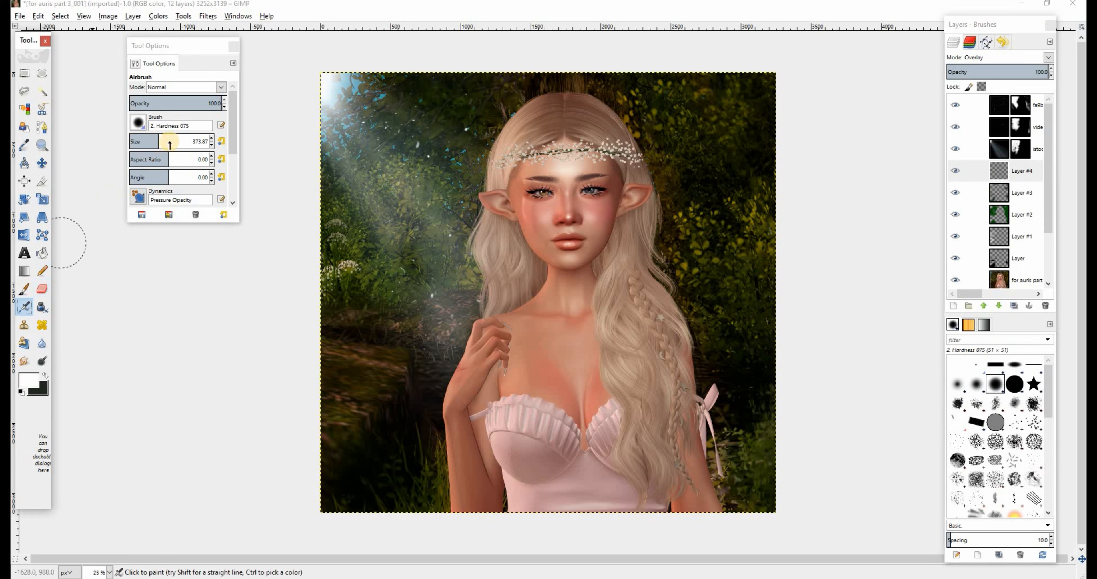
pyautogui.click(140, 140)
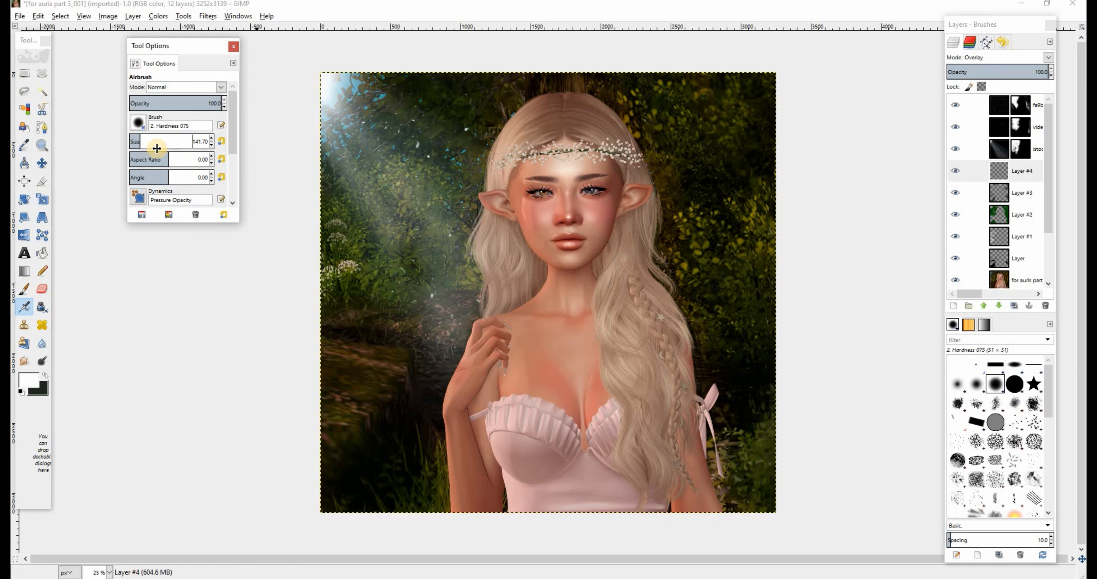
pyautogui.click(344, 266)
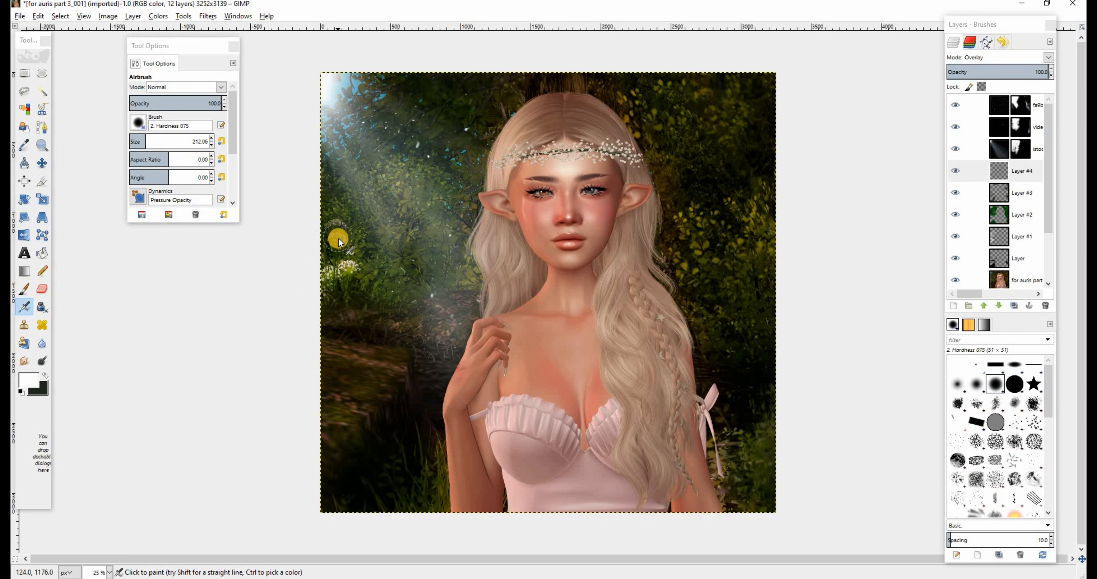
pyautogui.moveTo(162, 143); pyautogui.dragTo(132, 142)
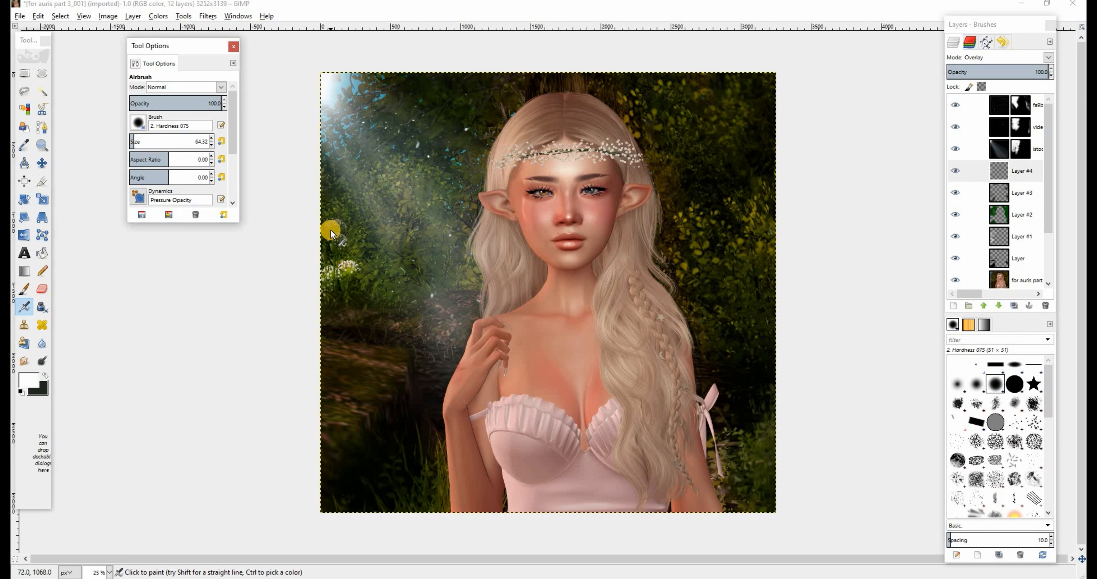
pyautogui.click(339, 237)
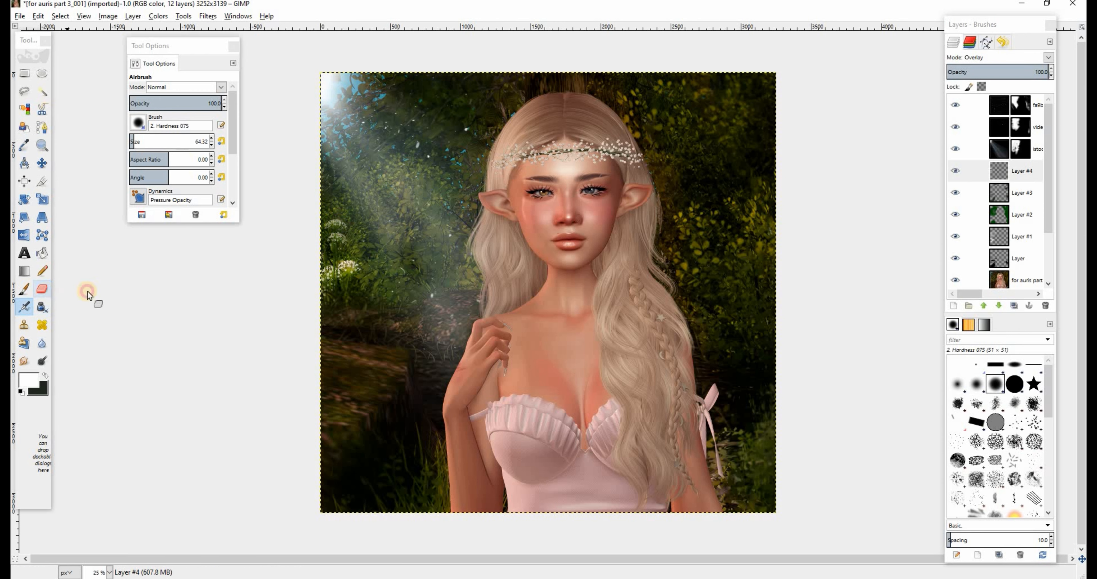
pyautogui.click(351, 278)
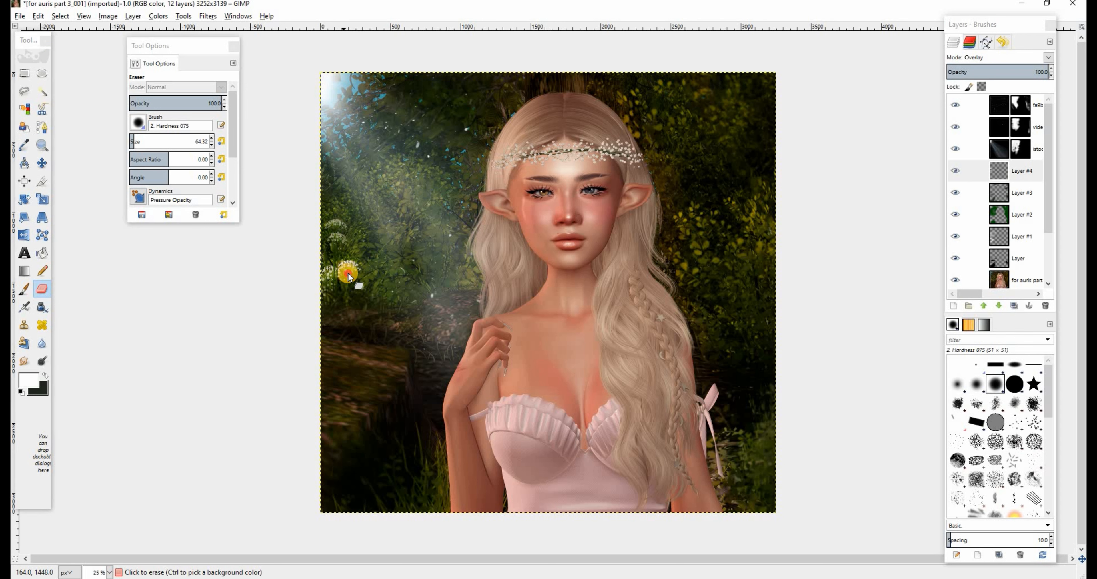
pyautogui.moveTo(347, 285); pyautogui.dragTo(341, 287)
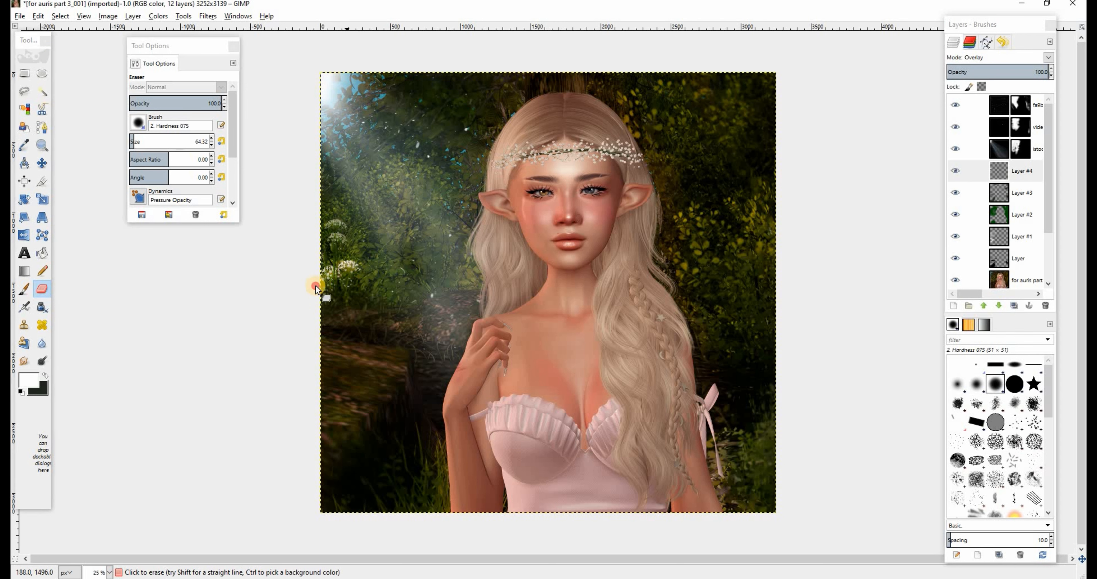
# Airbrush white at size about 632 over the background foliage on both sides of the avatar
pyautogui.click(24, 306)
pyautogui.click(145, 140)
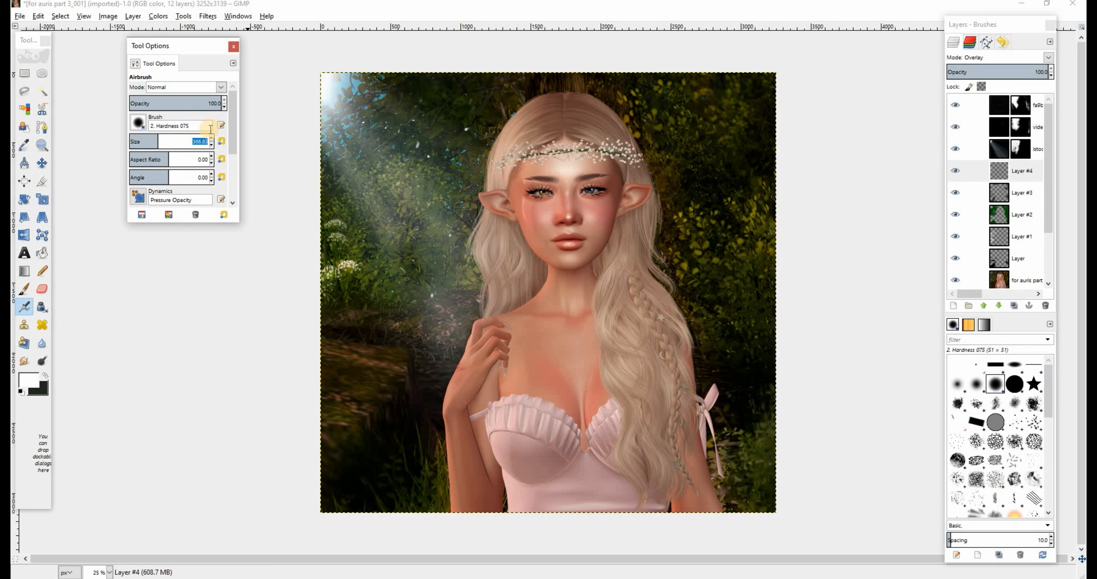
pyautogui.click(181, 144)
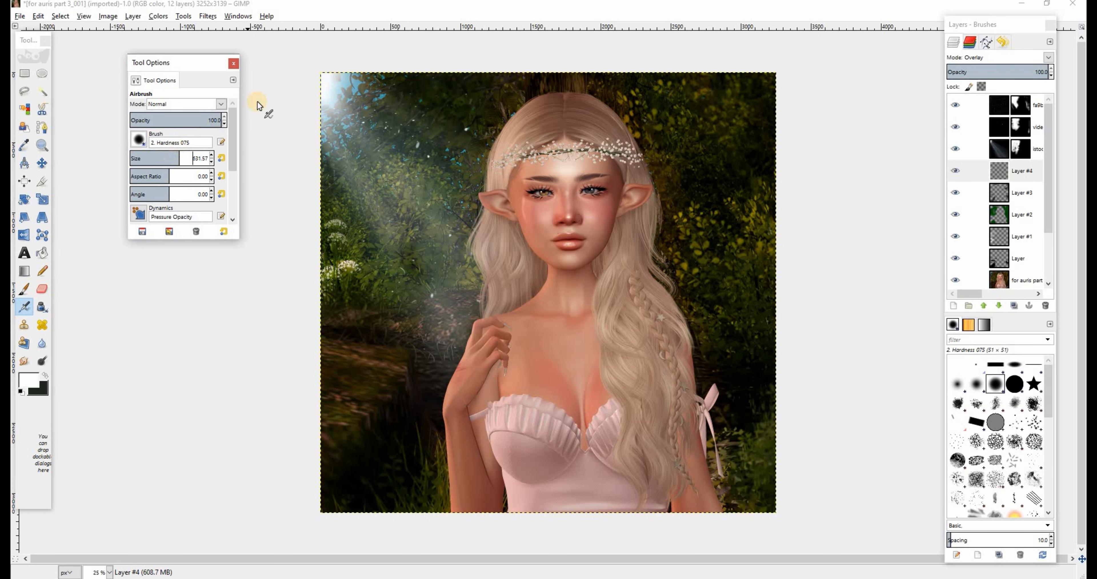
pyautogui.moveTo(376, 58)
pyautogui.mouseDown()
pyautogui.moveTo(295, 125)
pyautogui.moveTo(344, 127)
pyautogui.moveTo(324, 185)
pyautogui.moveTo(412, 95)
pyautogui.moveTo(404, 207)
pyautogui.moveTo(469, 141)
pyautogui.moveTo(425, 256)
pyautogui.mouseUp()
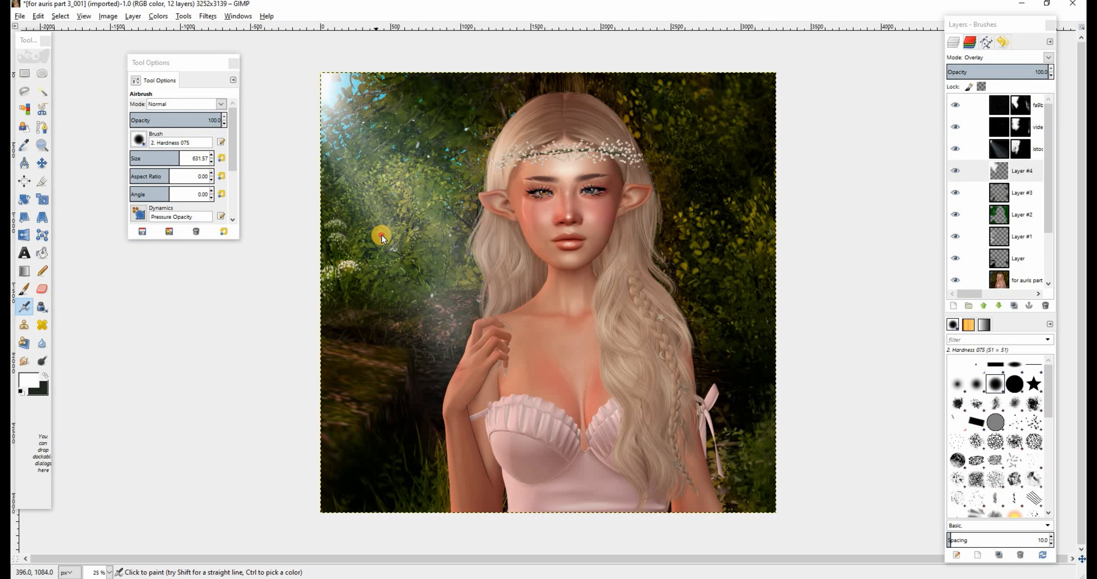
pyautogui.moveTo(727, 257); pyautogui.dragTo(845, 188)
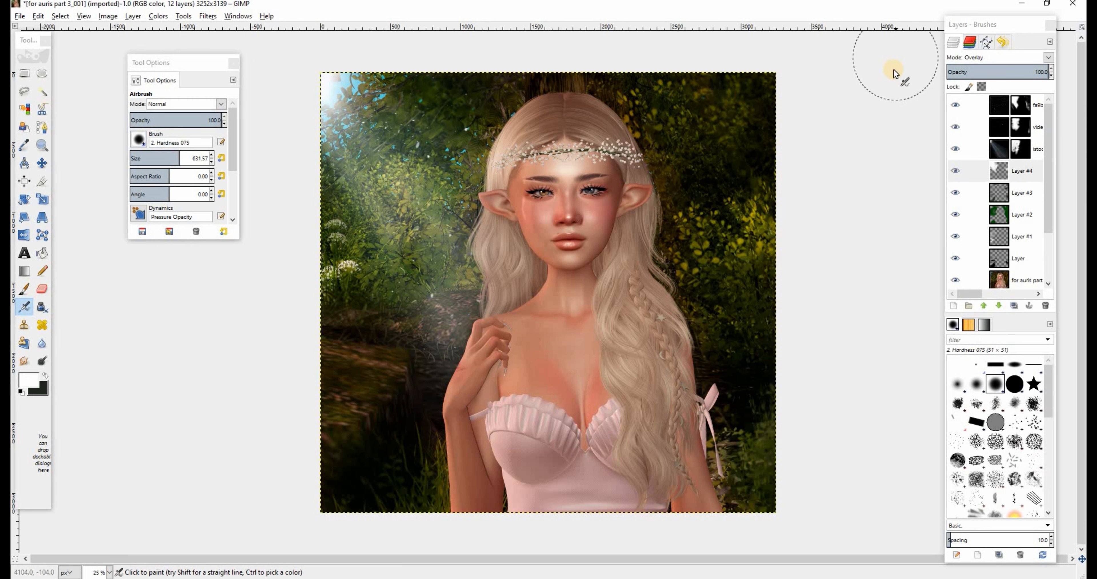
# Erase highlight from the foliage on the image's right side at size about 632, comparing with Layer #4 hidden and shown
pyautogui.click(956, 171)
pyautogui.click(956, 170)
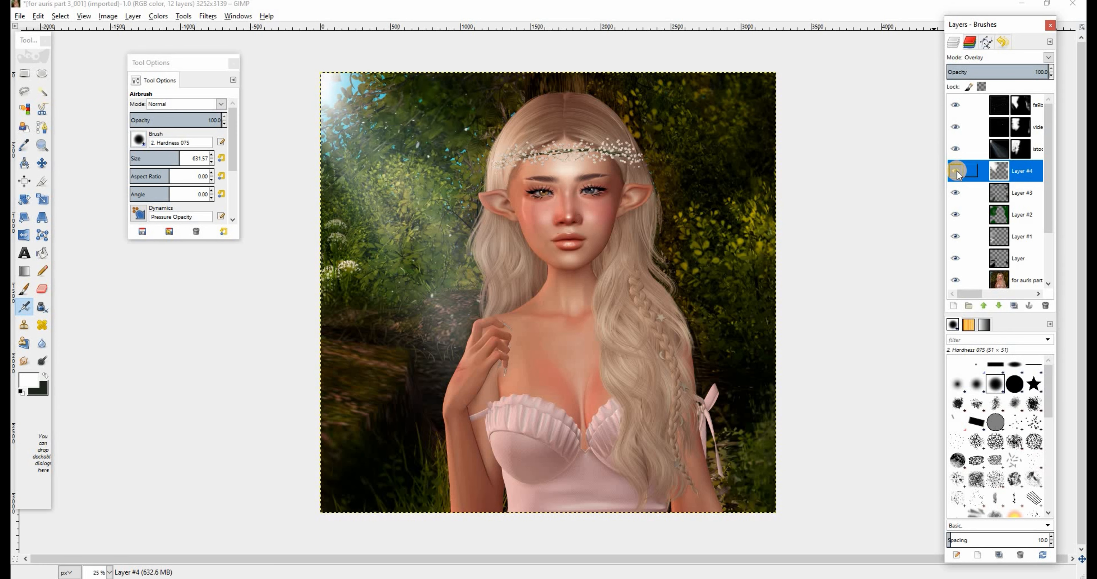
pyautogui.click(956, 170)
pyautogui.click(956, 170)
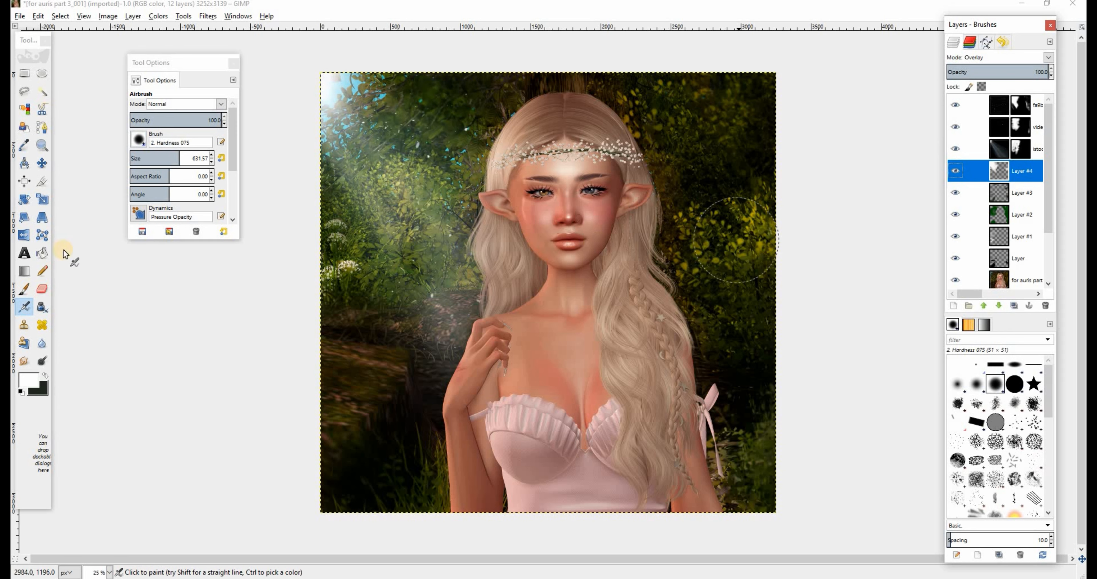
pyautogui.hotkey('shift', 'e')
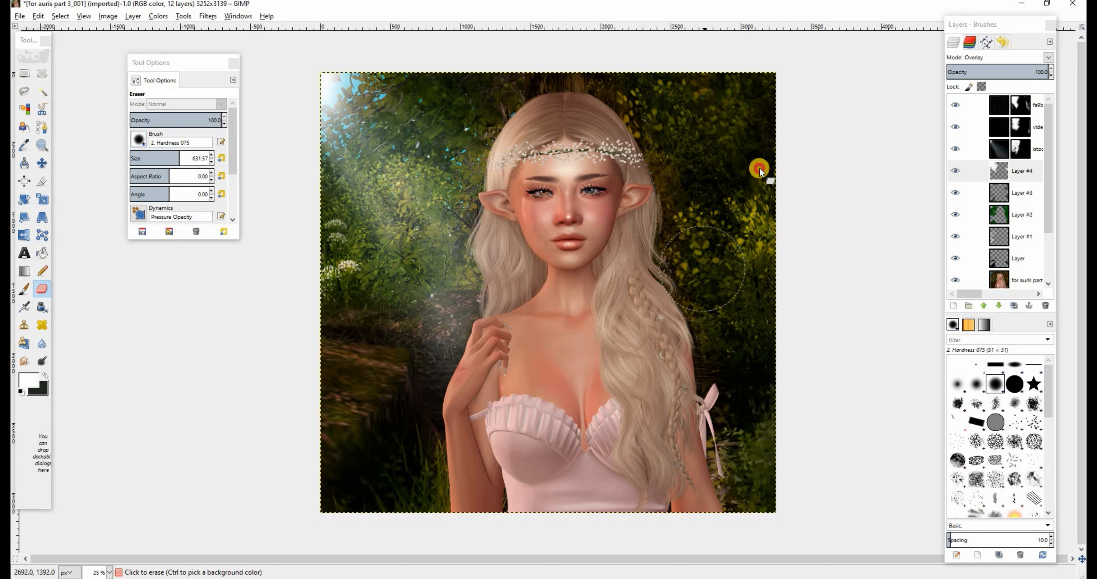
pyautogui.click(952, 171)
pyautogui.click(951, 171)
pyautogui.click(953, 172)
pyautogui.click(953, 171)
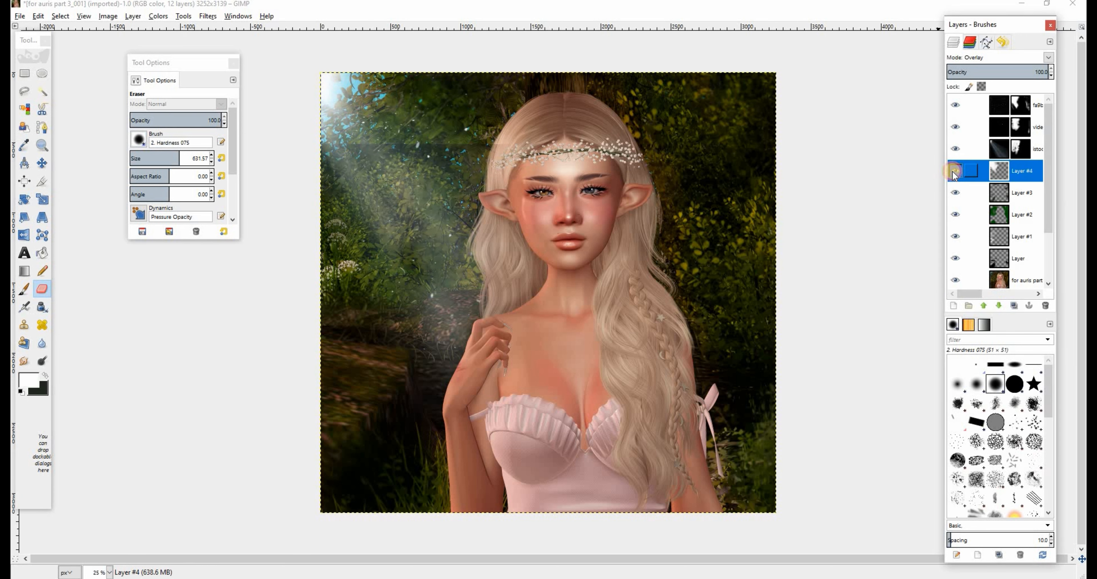
# Airbrush more white over the foliage on the image's left side and set Layer #4's opacity to 75.3
pyautogui.click(24, 307)
pyautogui.moveTo(356, 199)
pyautogui.mouseDown()
pyautogui.moveTo(374, 287)
pyautogui.moveTo(334, 253)
pyautogui.moveTo(366, 320)
pyautogui.mouseUp()
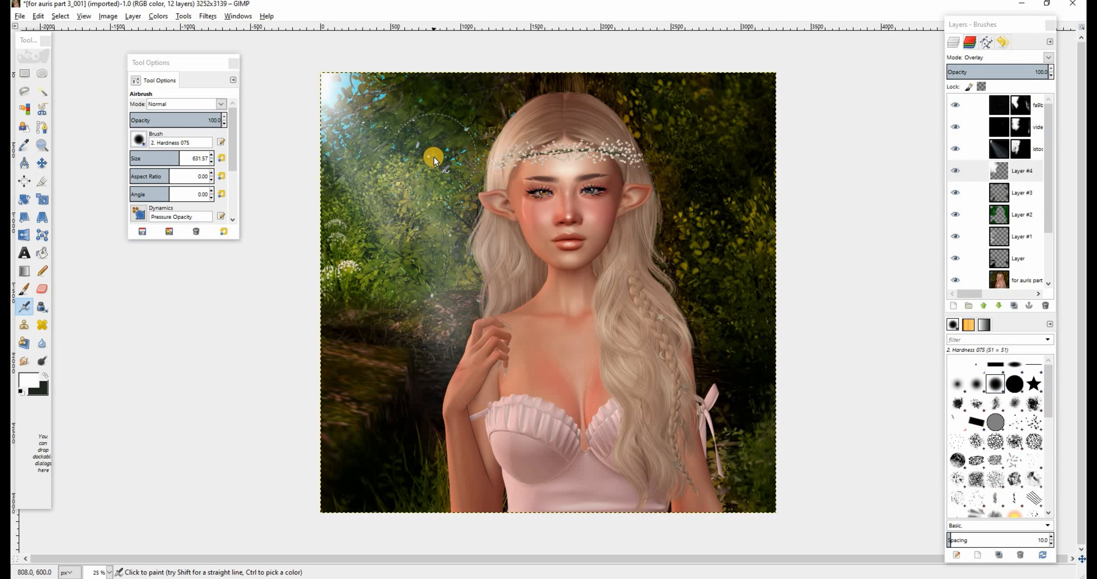
pyautogui.moveTo(999, 71); pyautogui.dragTo(1023, 75)
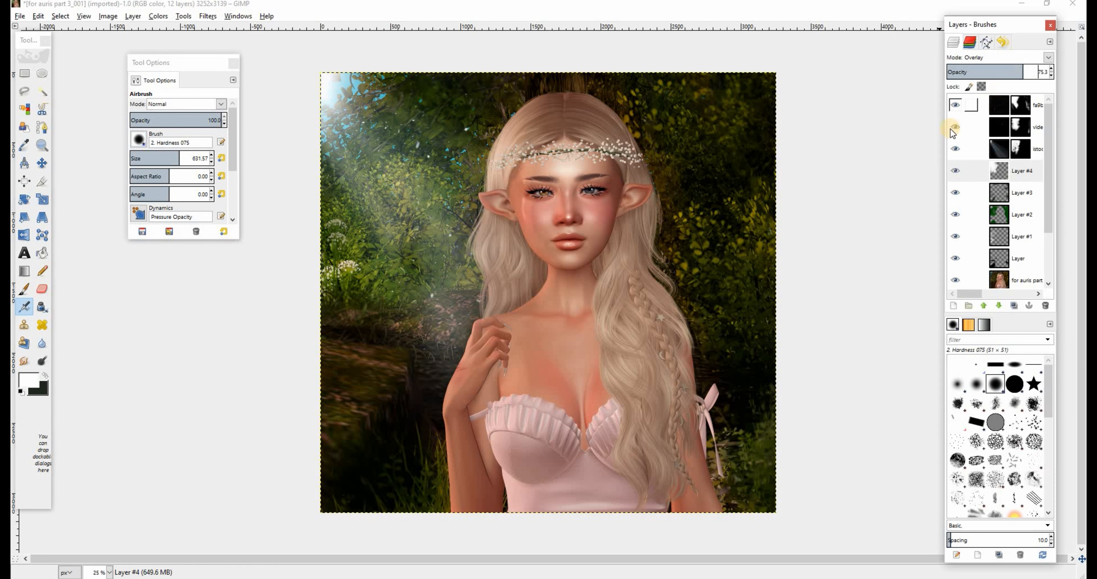
pyautogui.click(953, 172)
pyautogui.click(954, 171)
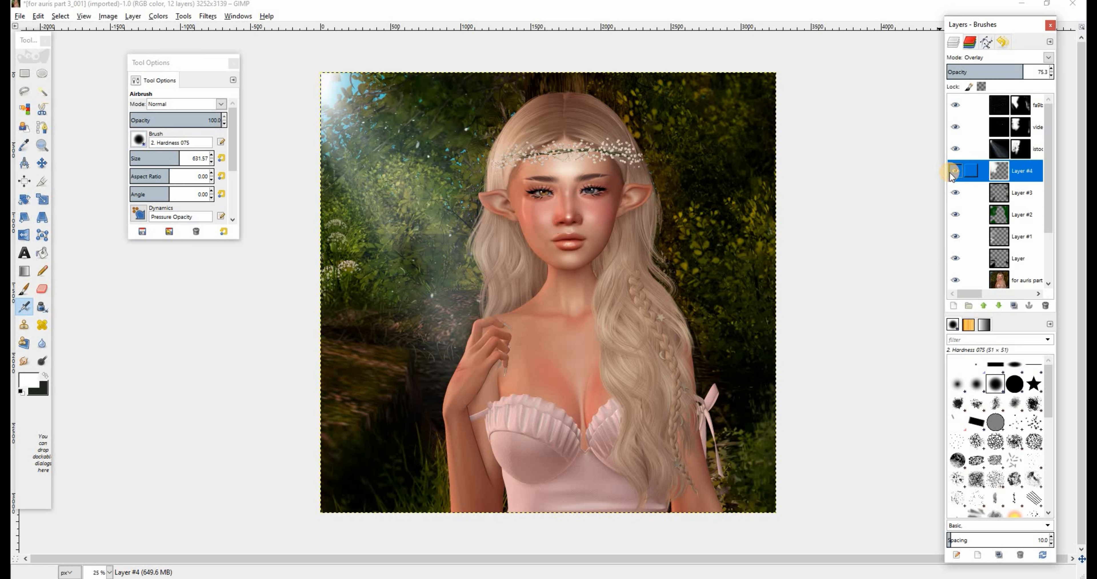
pyautogui.click(953, 172)
pyautogui.click(953, 171)
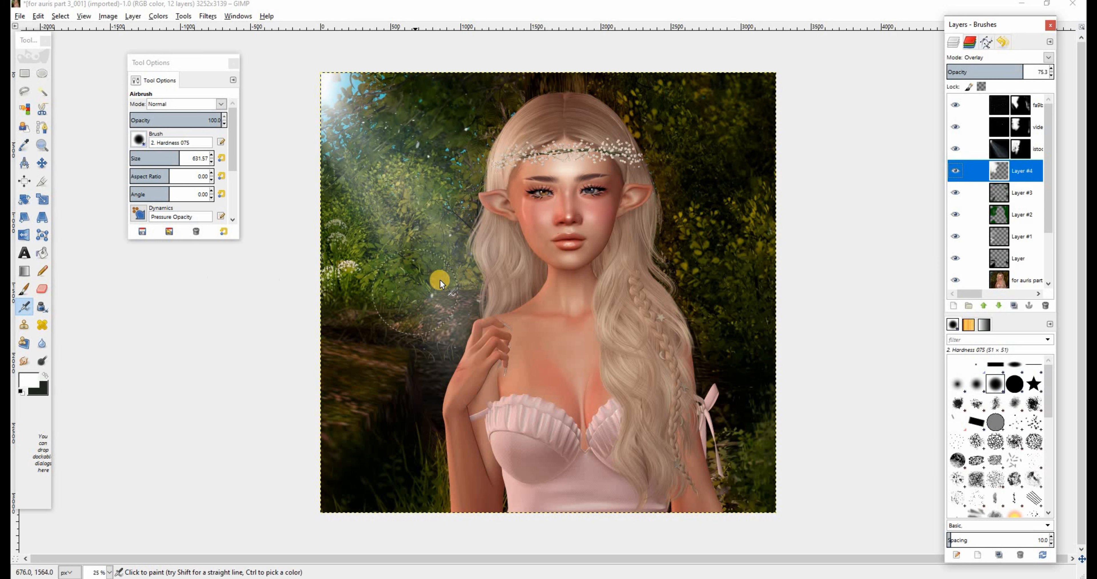
# Airbrush white at size about 263 along the outer edge of the raised arm and erase excess highlight beside it
pyautogui.click(495, 281)
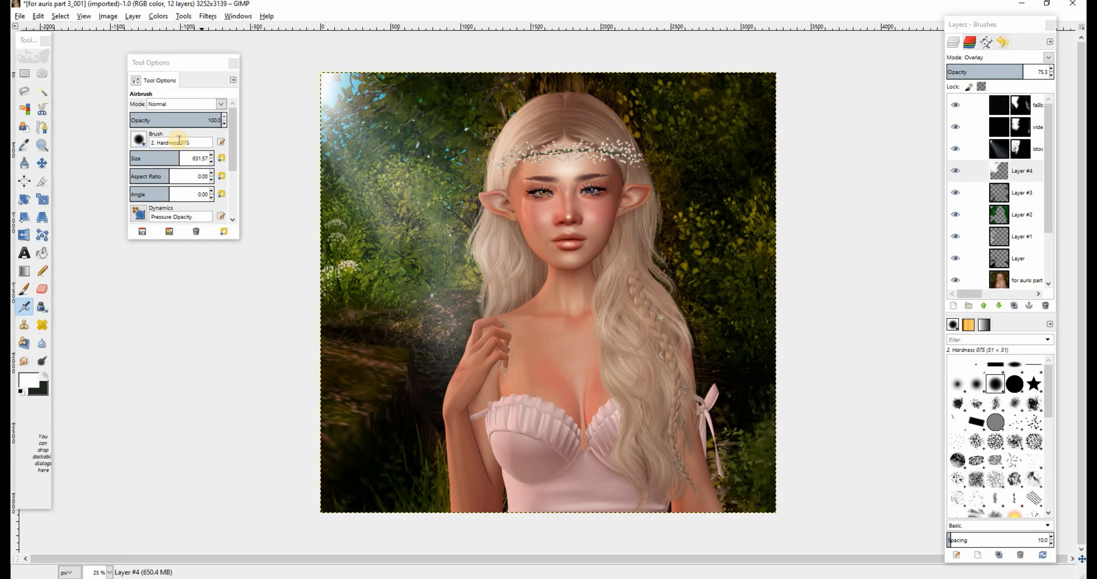
pyautogui.moveTo(158, 158); pyautogui.dragTo(150, 158)
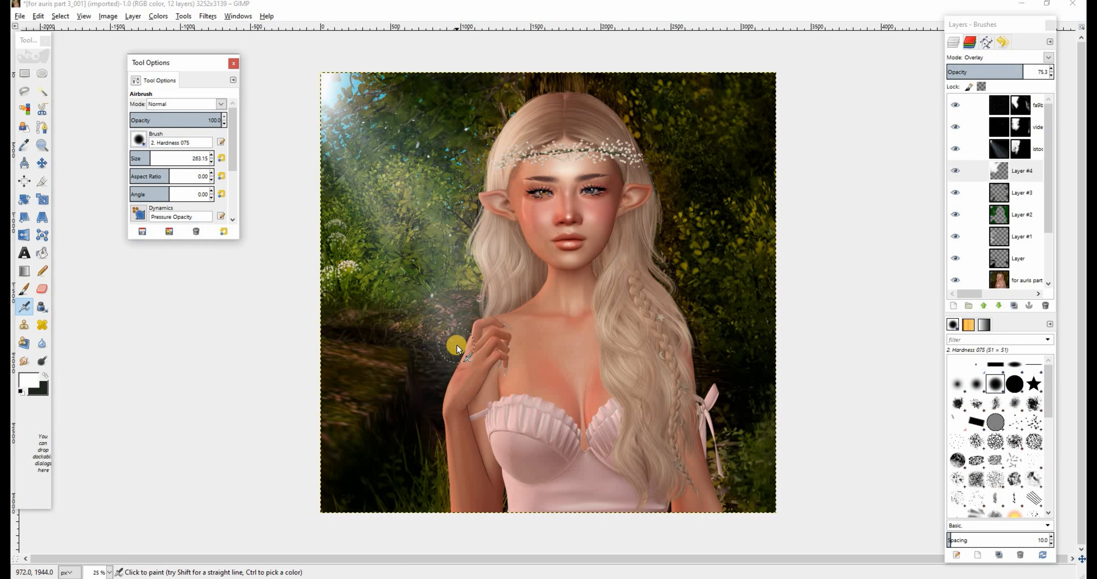
pyautogui.moveTo(441, 404); pyautogui.dragTo(448, 440)
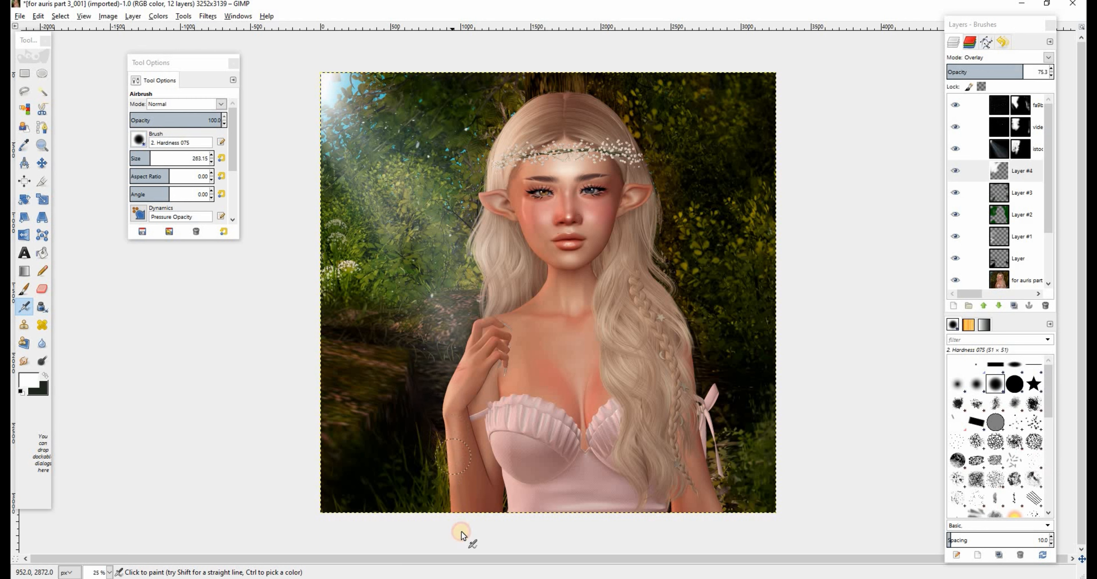
pyautogui.click(42, 289)
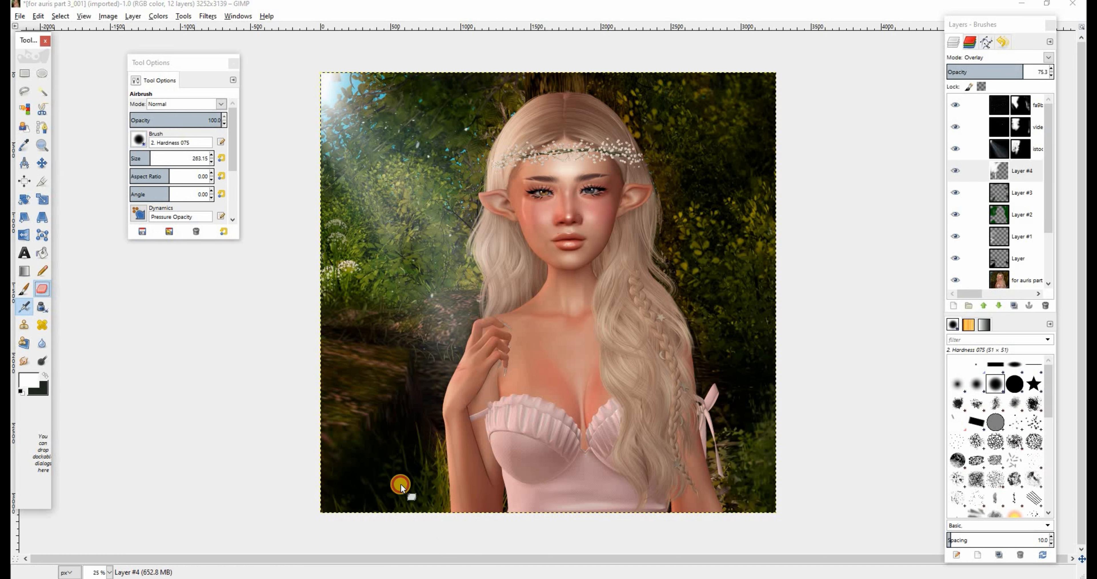
pyautogui.moveTo(434, 423)
pyautogui.mouseDown()
pyautogui.moveTo(434, 520)
pyautogui.moveTo(431, 402)
pyautogui.moveTo(455, 355)
pyautogui.mouseUp()
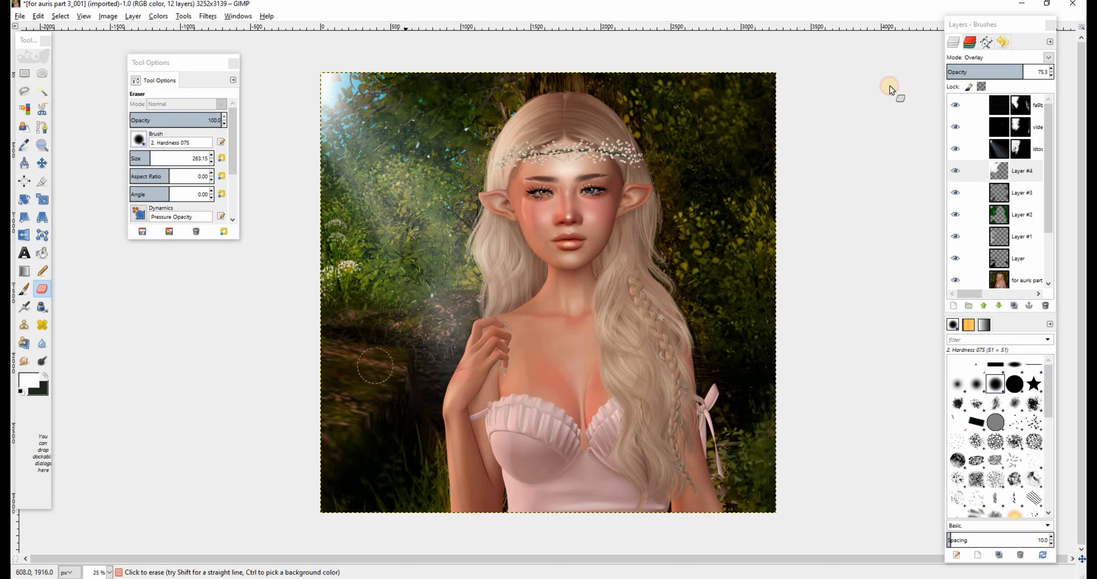
pyautogui.click(955, 171)
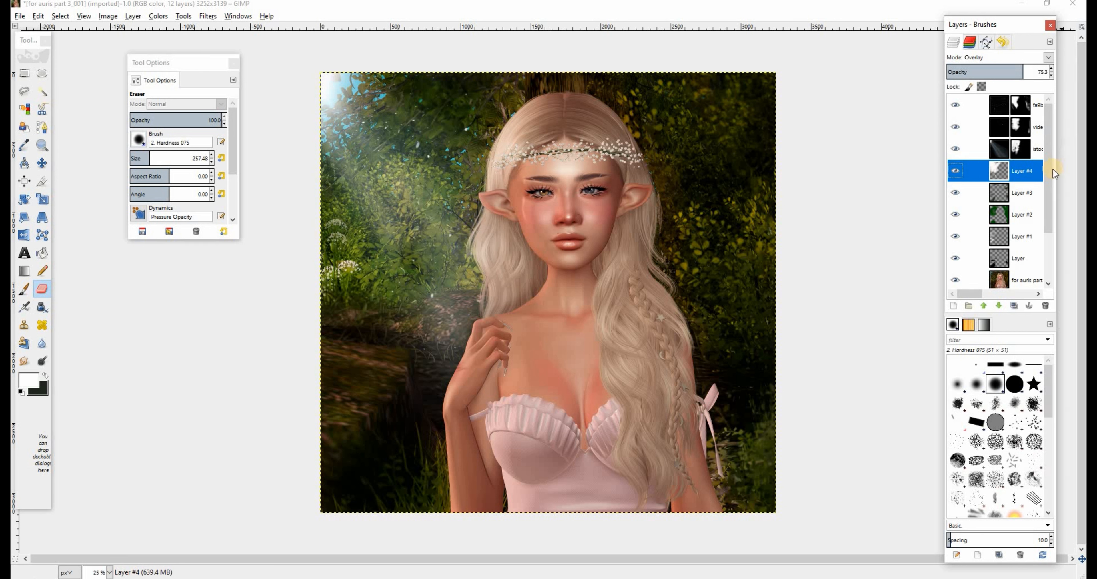
# Merge all visible layers into one layer, leaving the hidden copies of the original separate
pyautogui.scroll(-3, 1052, 169)
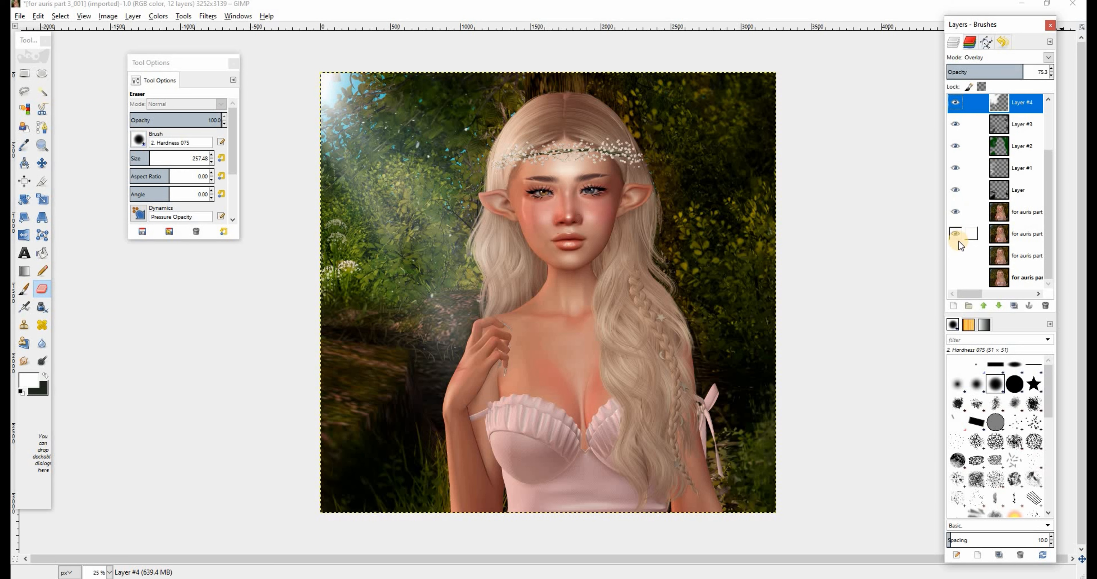
pyautogui.hotkey('ctrl', 'm')
pyautogui.press('Return')
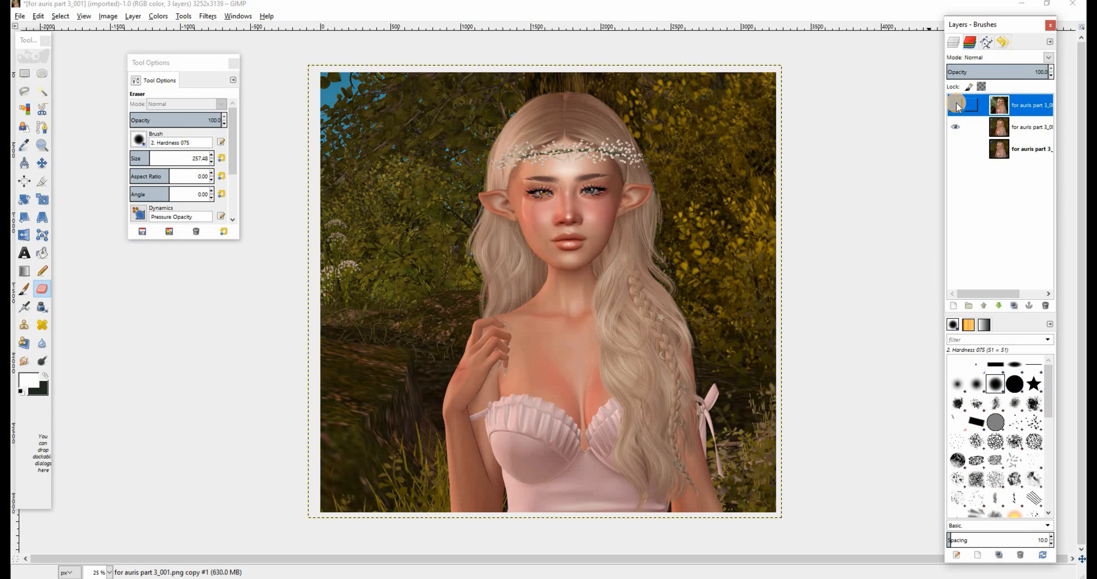
# Compare the finished edit with the earlier copy beneath by repeatedly hiding and showing the merged layer
pyautogui.click(956, 105)
pyautogui.click(956, 104)
pyautogui.click(956, 104)
pyautogui.click(956, 105)
pyautogui.click(956, 105)
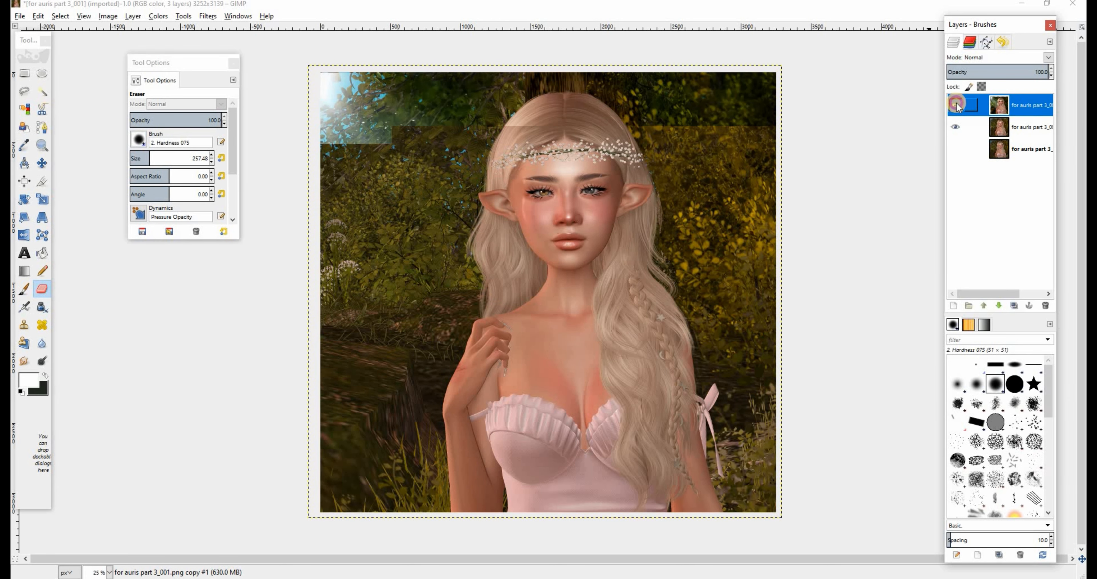
pyautogui.click(955, 105)
pyautogui.click(956, 104)
pyautogui.click(956, 105)
pyautogui.click(956, 104)
pyautogui.click(956, 104)
pyautogui.click(955, 105)
pyautogui.click(956, 105)
pyautogui.click(955, 105)
pyautogui.click(956, 104)
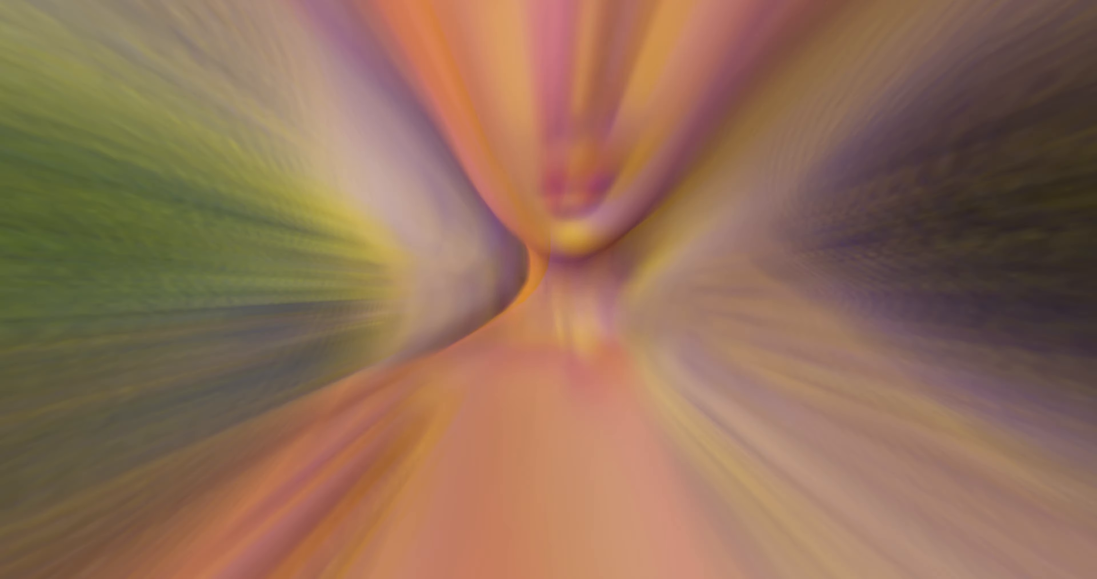